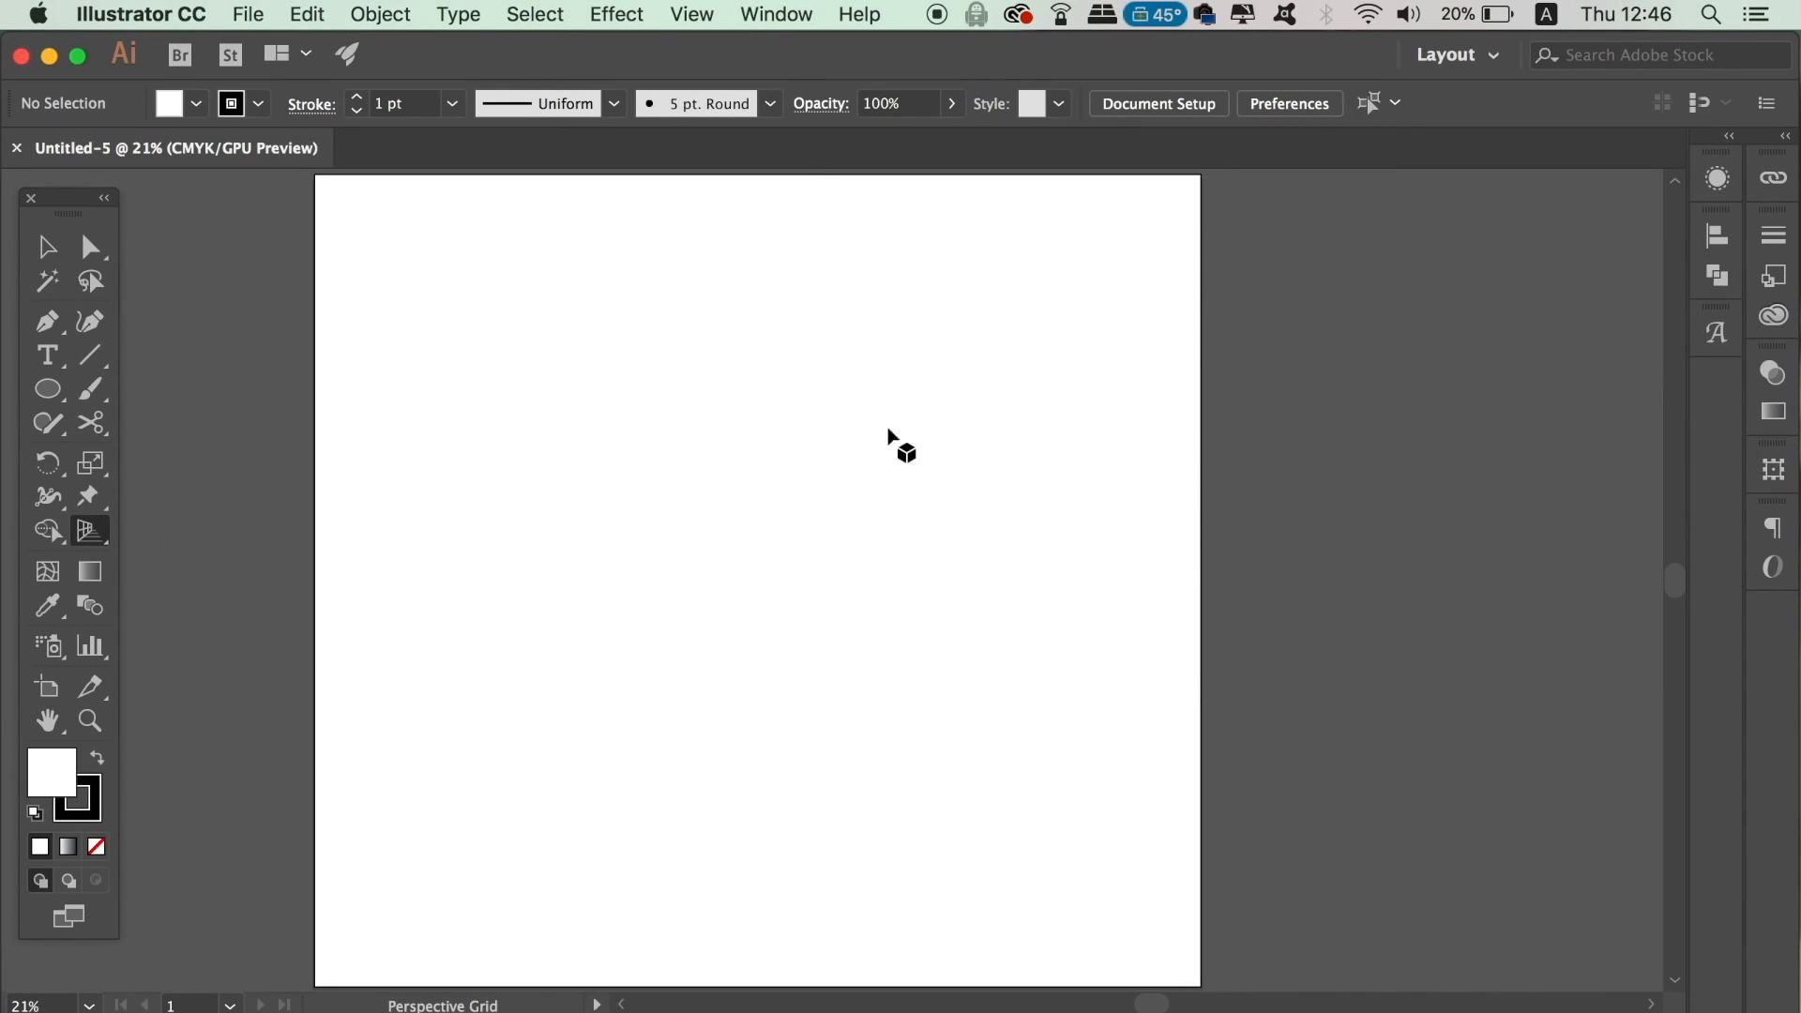
Show the perspective grid on the artboard and activate the Perspective Grid tool
click(766, 22)
mouse_move(697, 19)
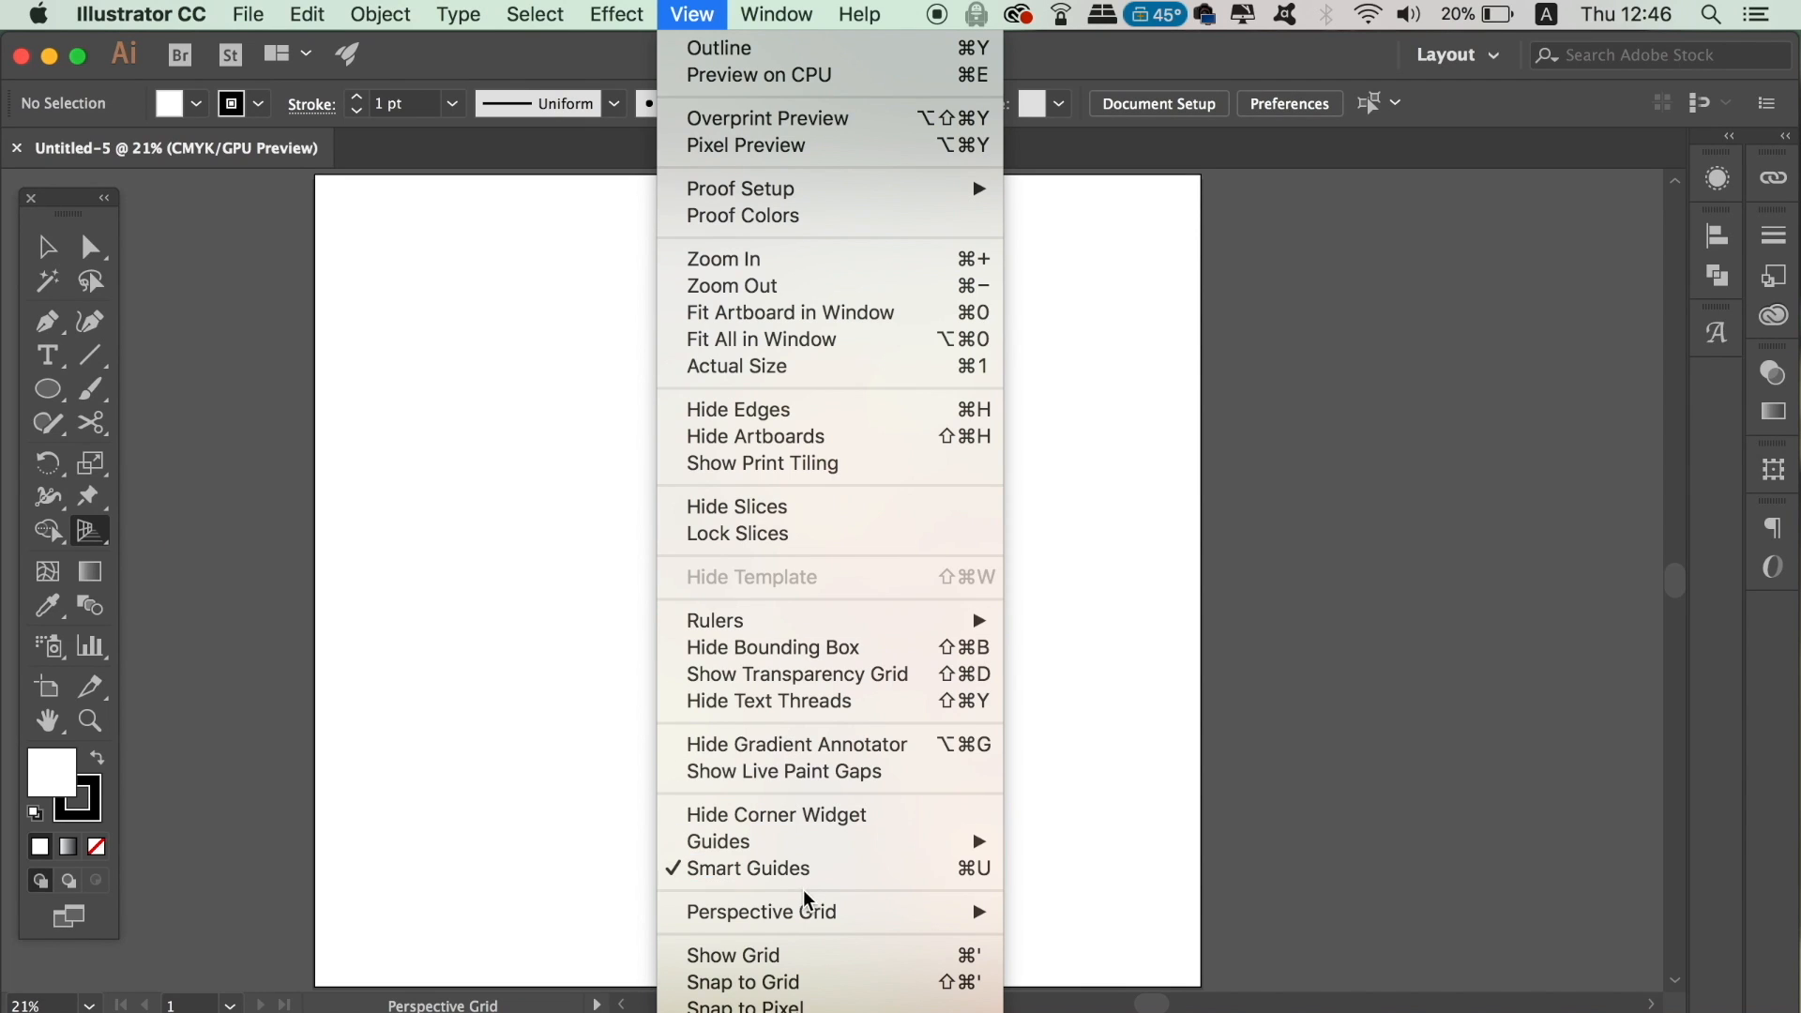
mouse_move(811, 914)
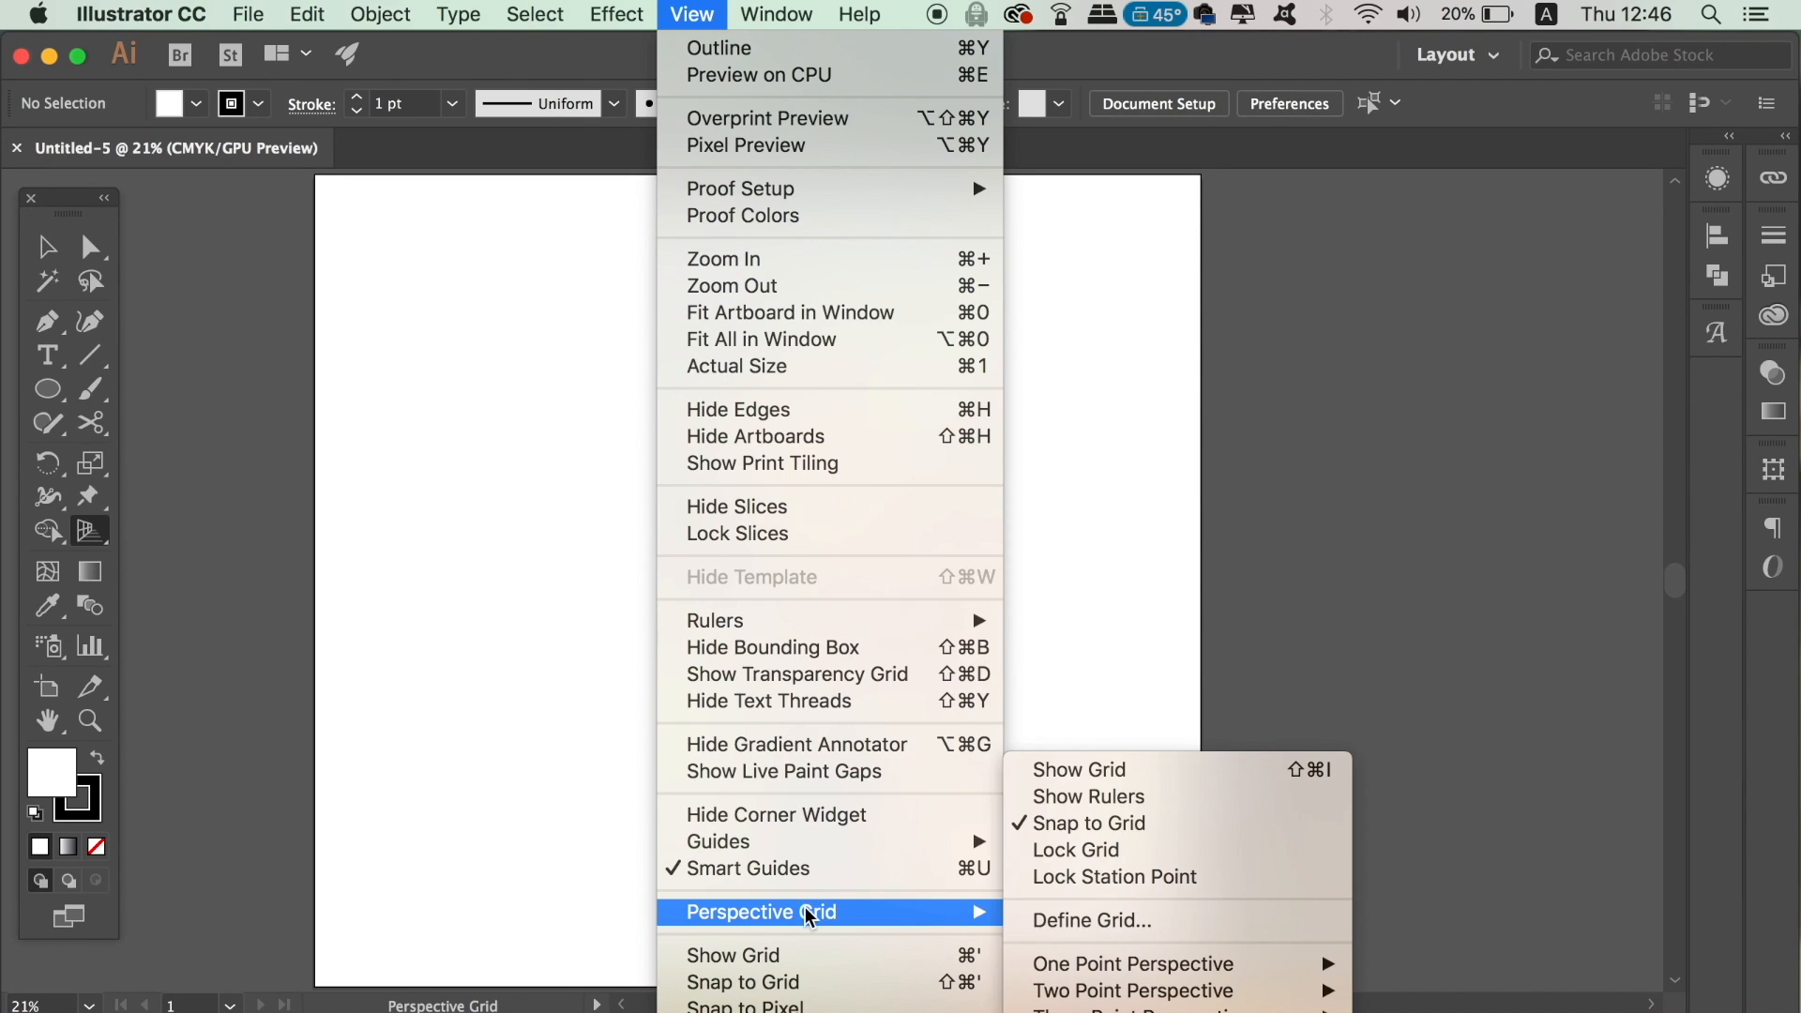
click(1172, 785)
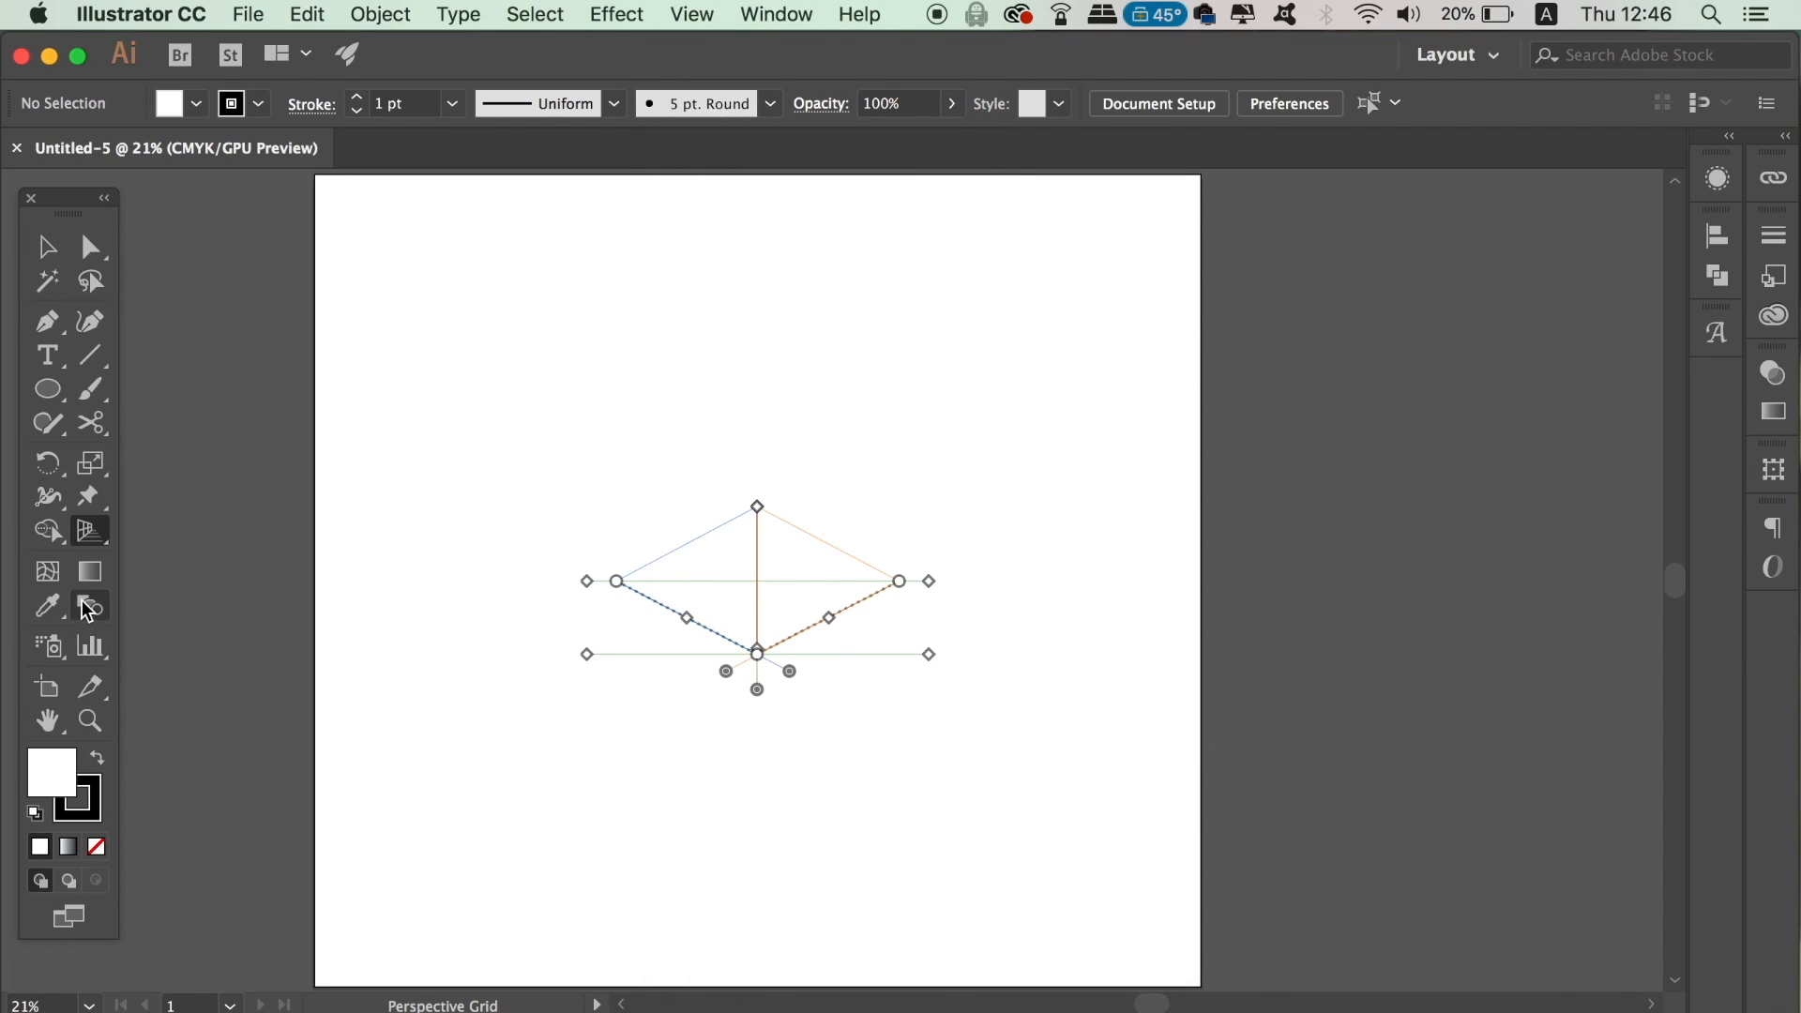
click(92, 529)
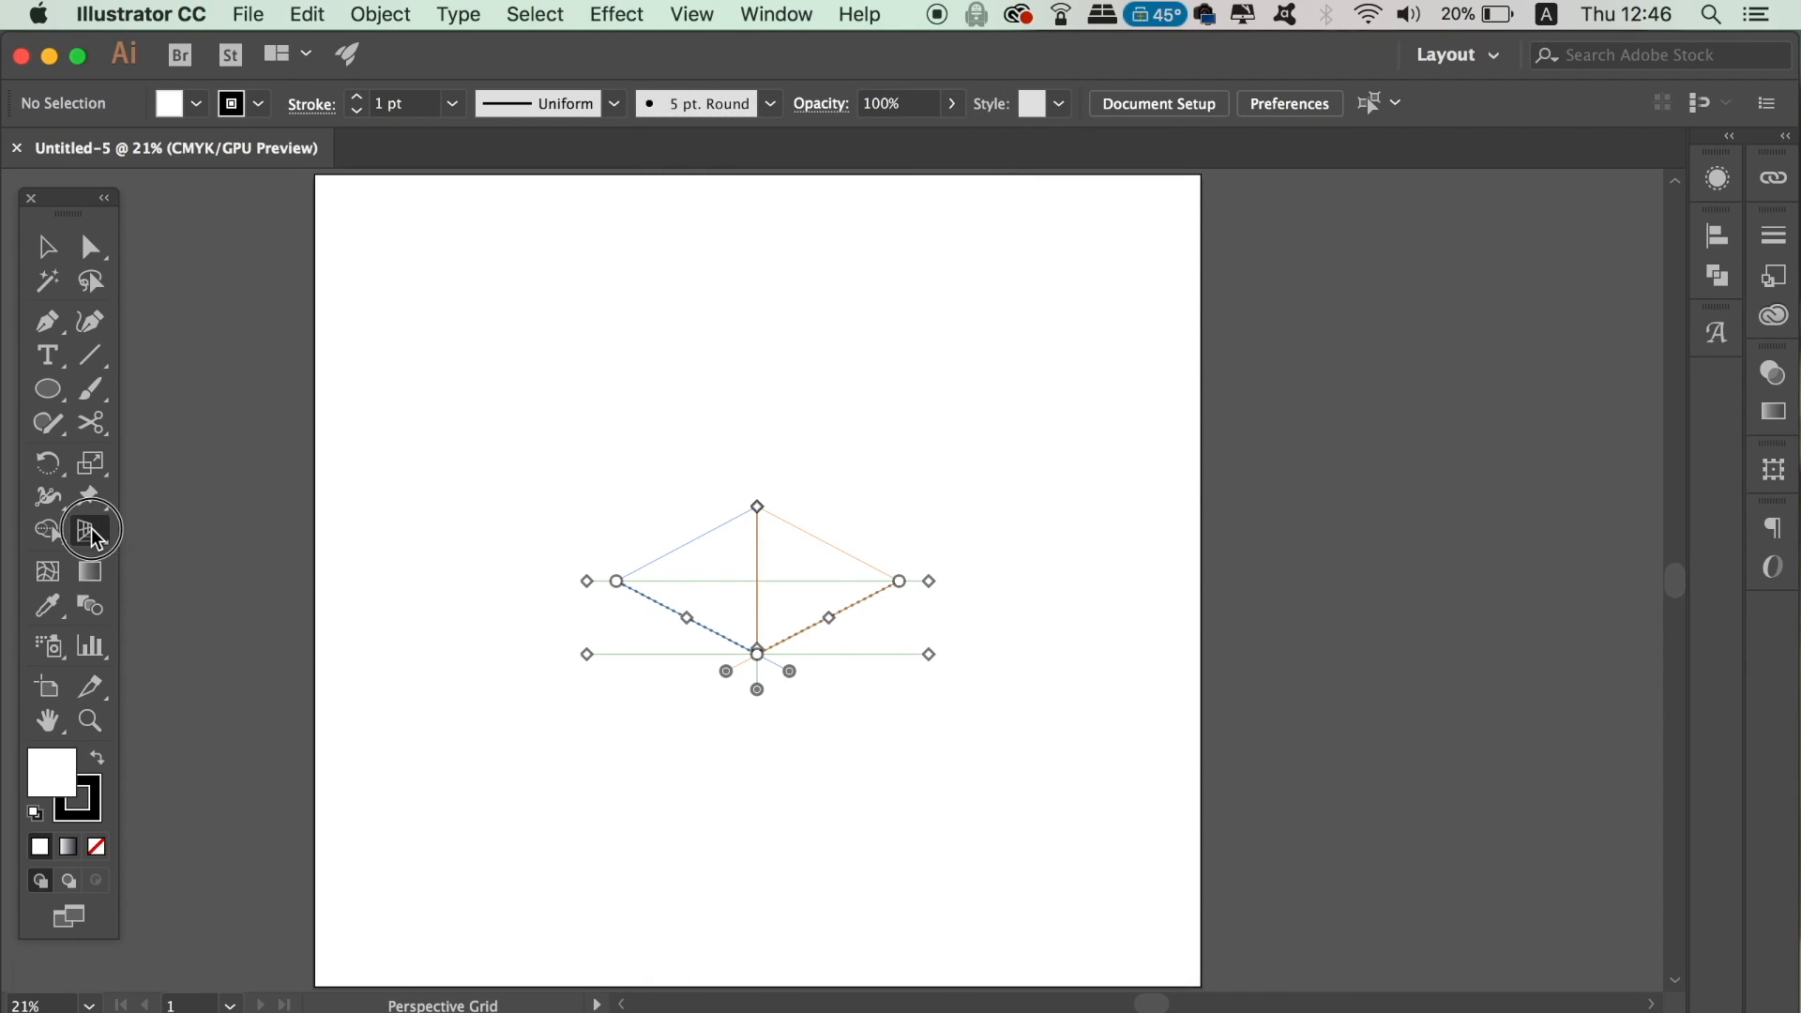
Lower the perspective grid's ground level and reduce its vertical height to below the horizon line
key(super+equal)
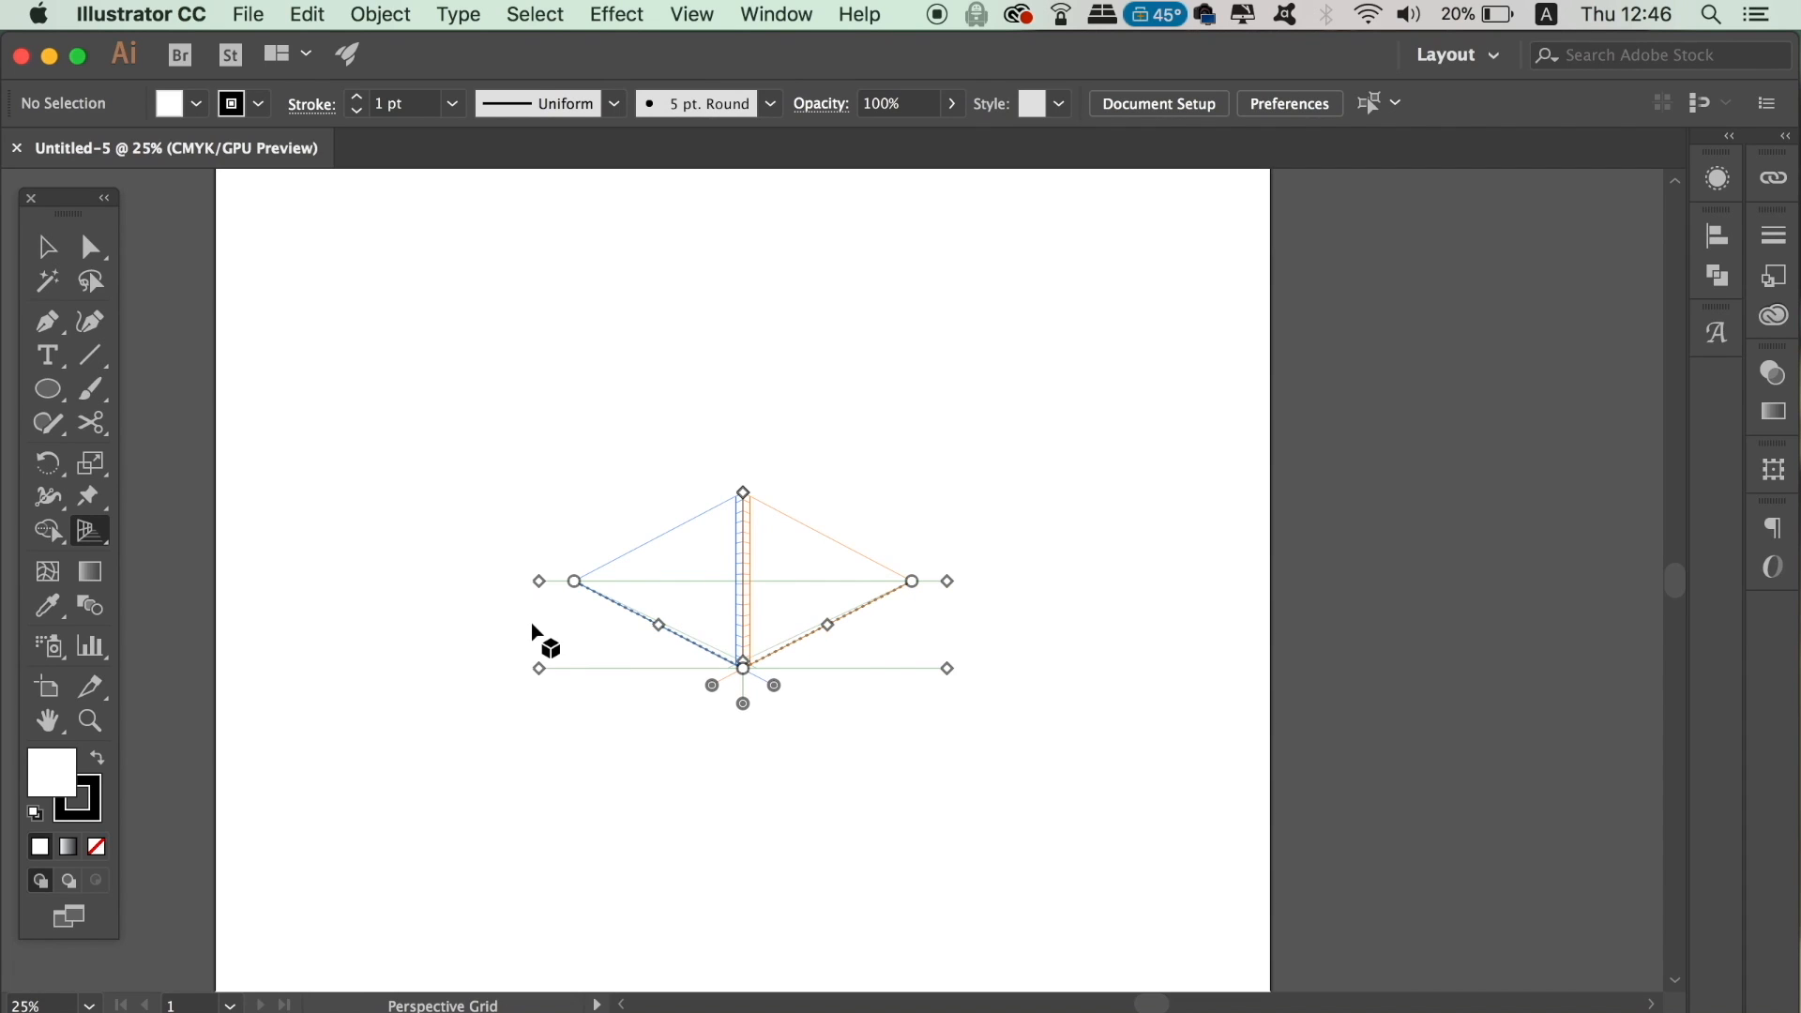
key(super+equal)
key(super+equal)
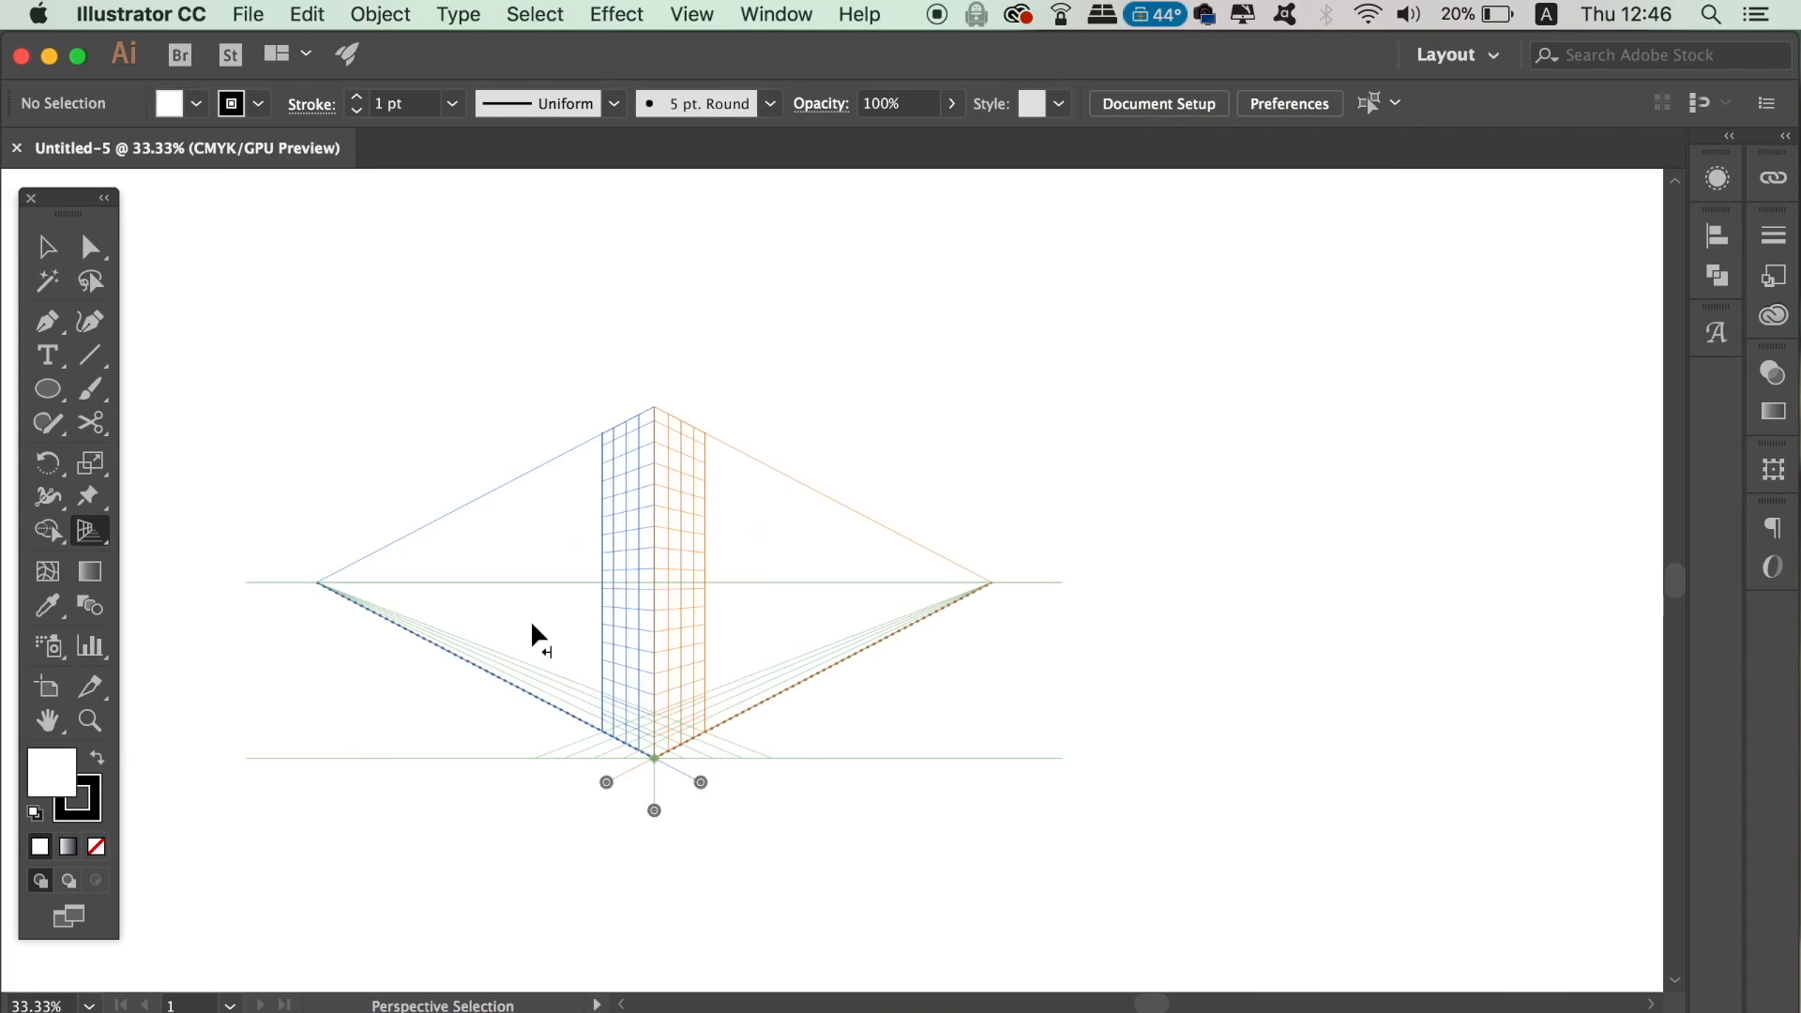
drag(654, 795, 655, 956)
drag(655, 409, 655, 785)
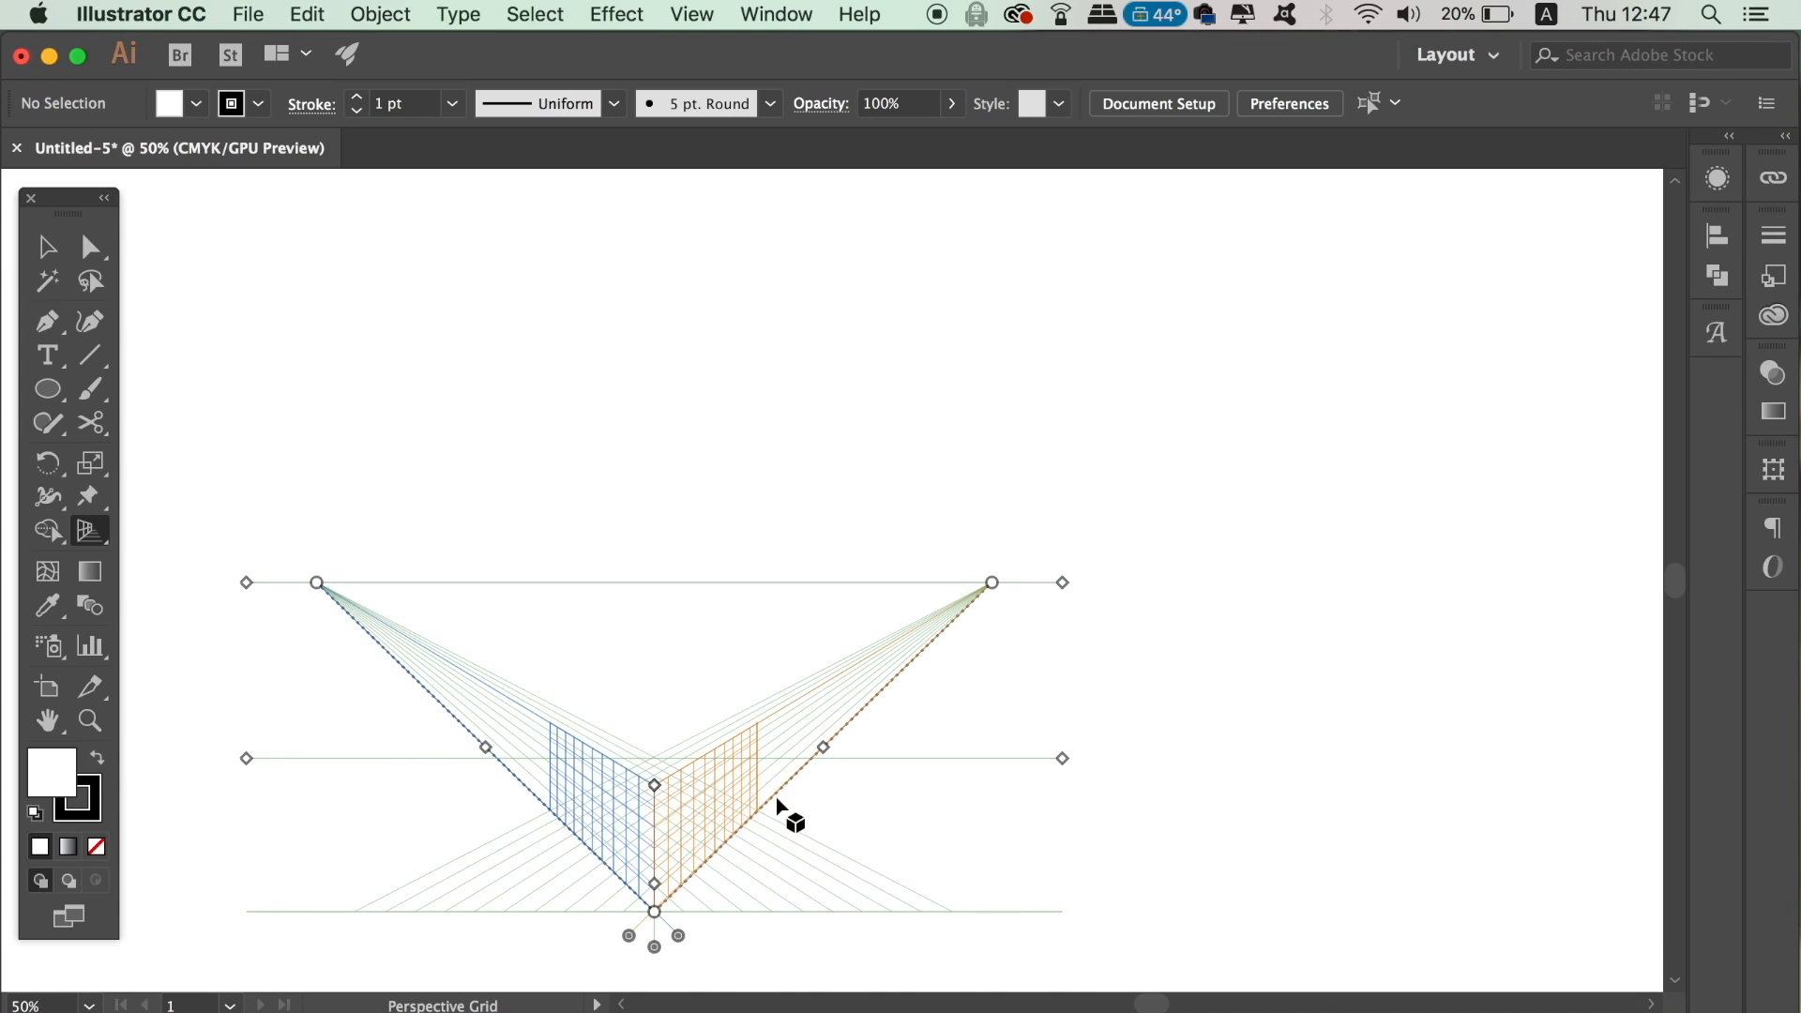
Fine-tune the perspective grid by adjusting its extent, making the cells smaller and slightly lowering its height
key(super+equal)
key(super+equal)
key(super+equal)
drag(790, 689, 924, 337)
drag(732, 643, 728, 663)
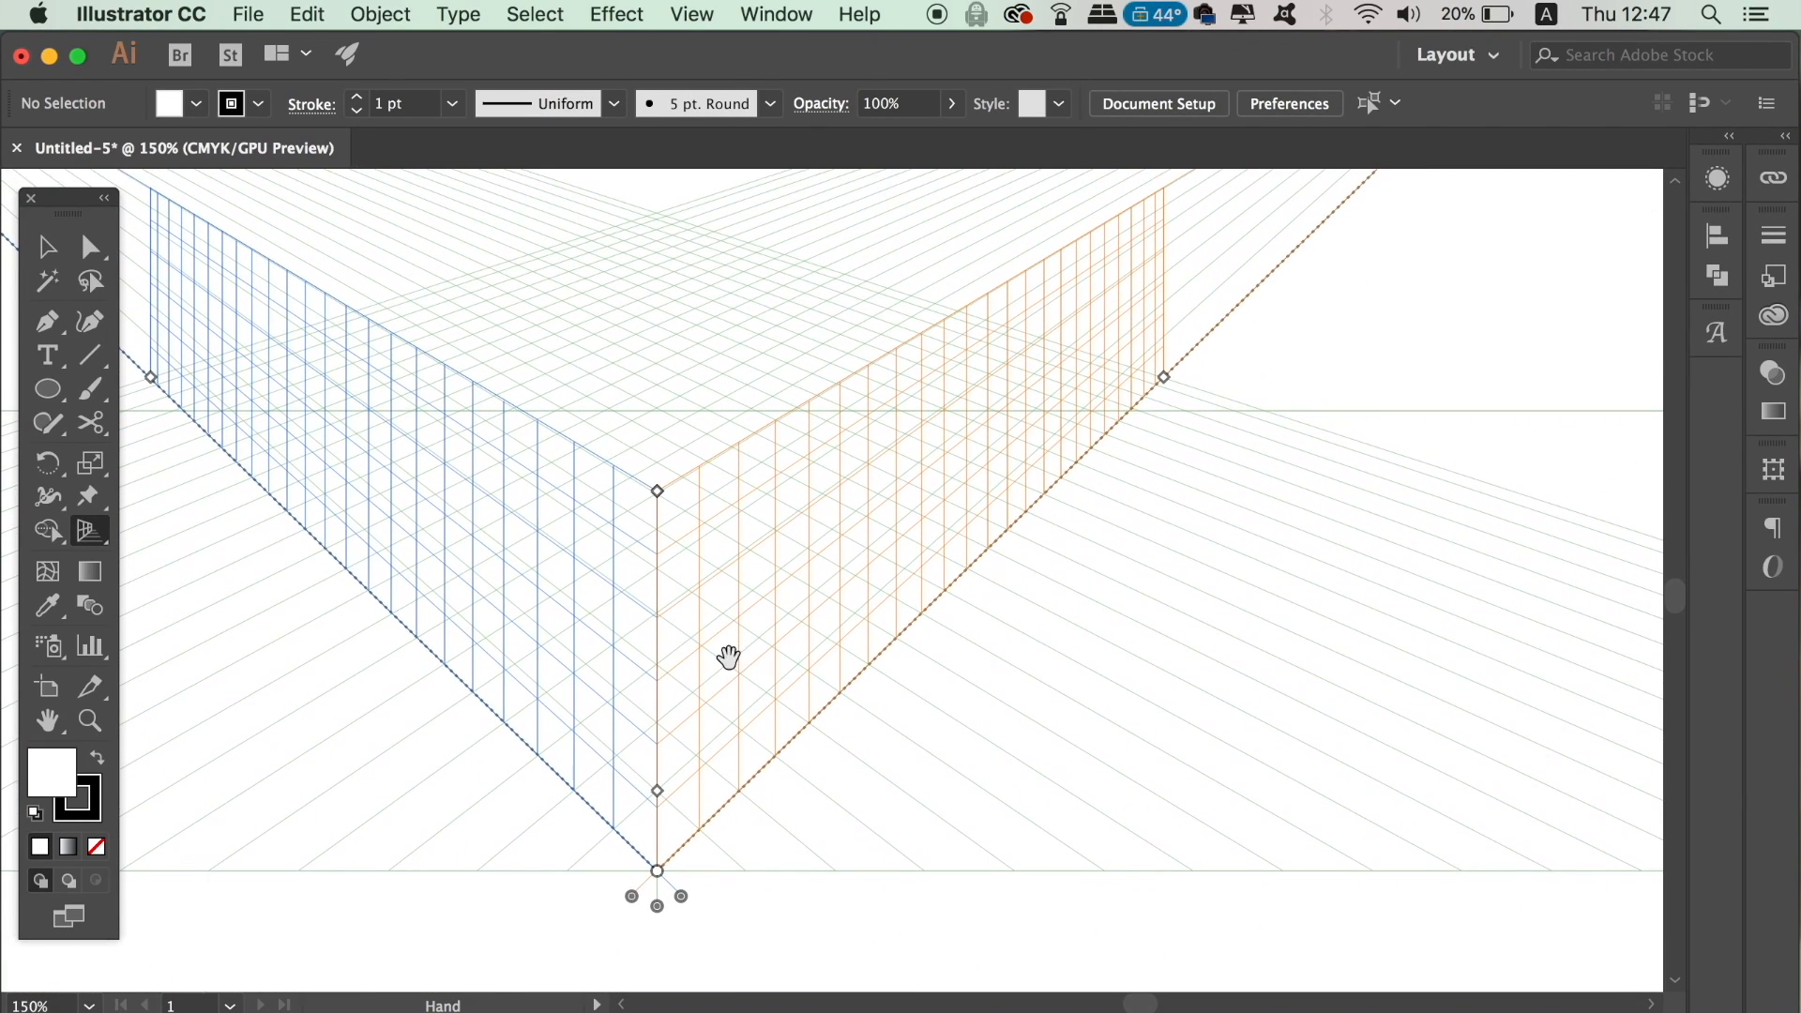
key(super+minus)
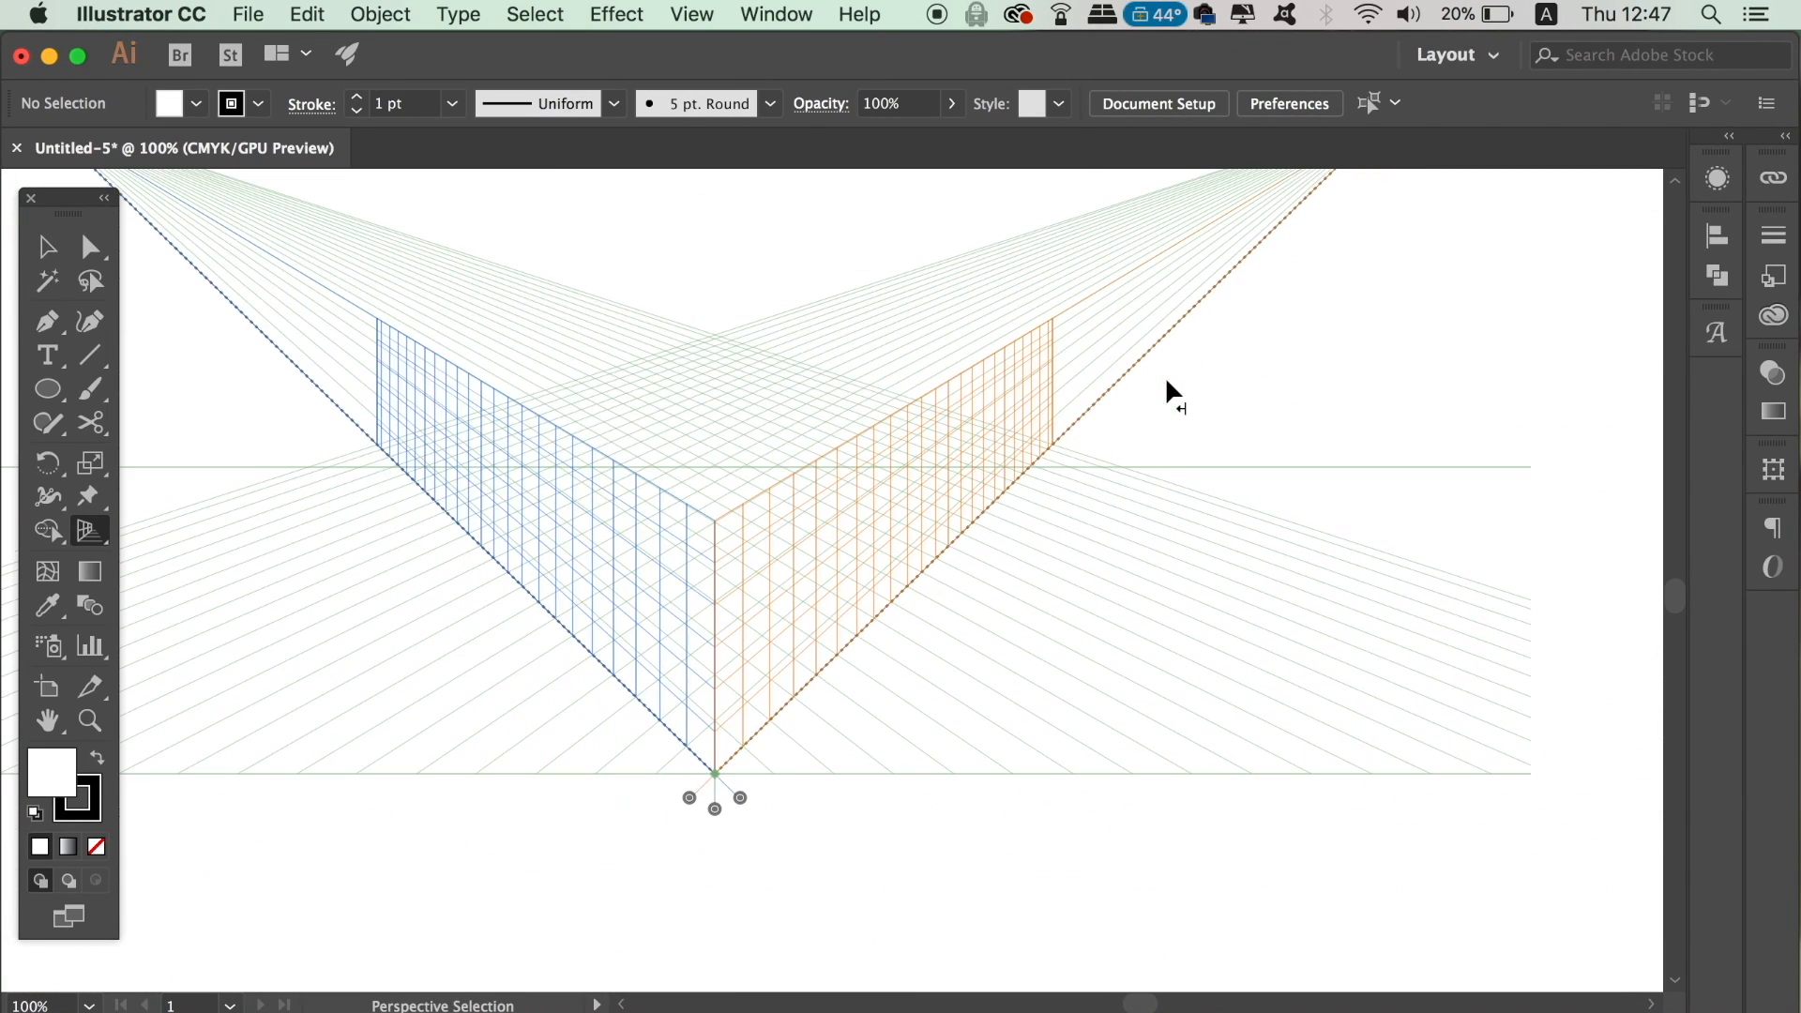
mouse_move(1069, 447)
mouse_down()
mouse_move(1021, 507)
mouse_move(1068, 439)
mouse_move(1044, 454)
mouse_up()
drag(715, 720, 710, 751)
drag(715, 523, 717, 533)
With the Pen tool, no fill and a 1 pt black stroke, draw an edge three cells along the right plane's ground line from the grid origin
key(super+equal)
key(super+equal)
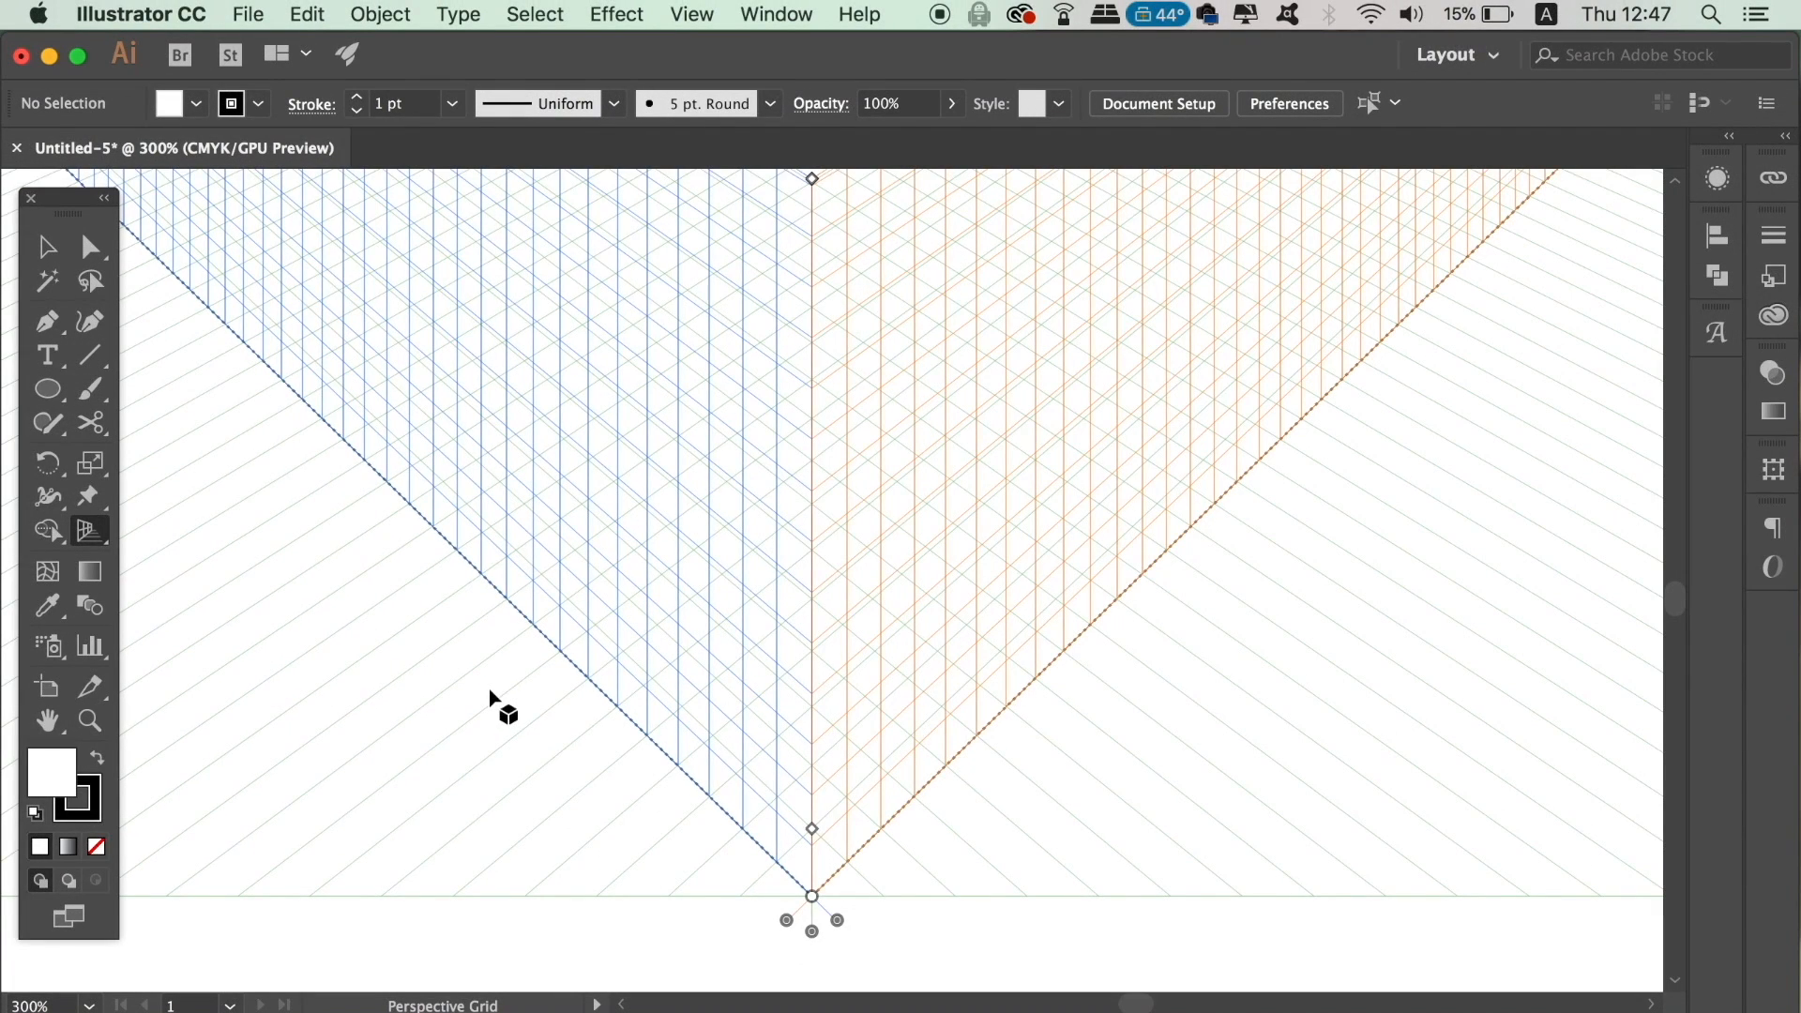
key(p)
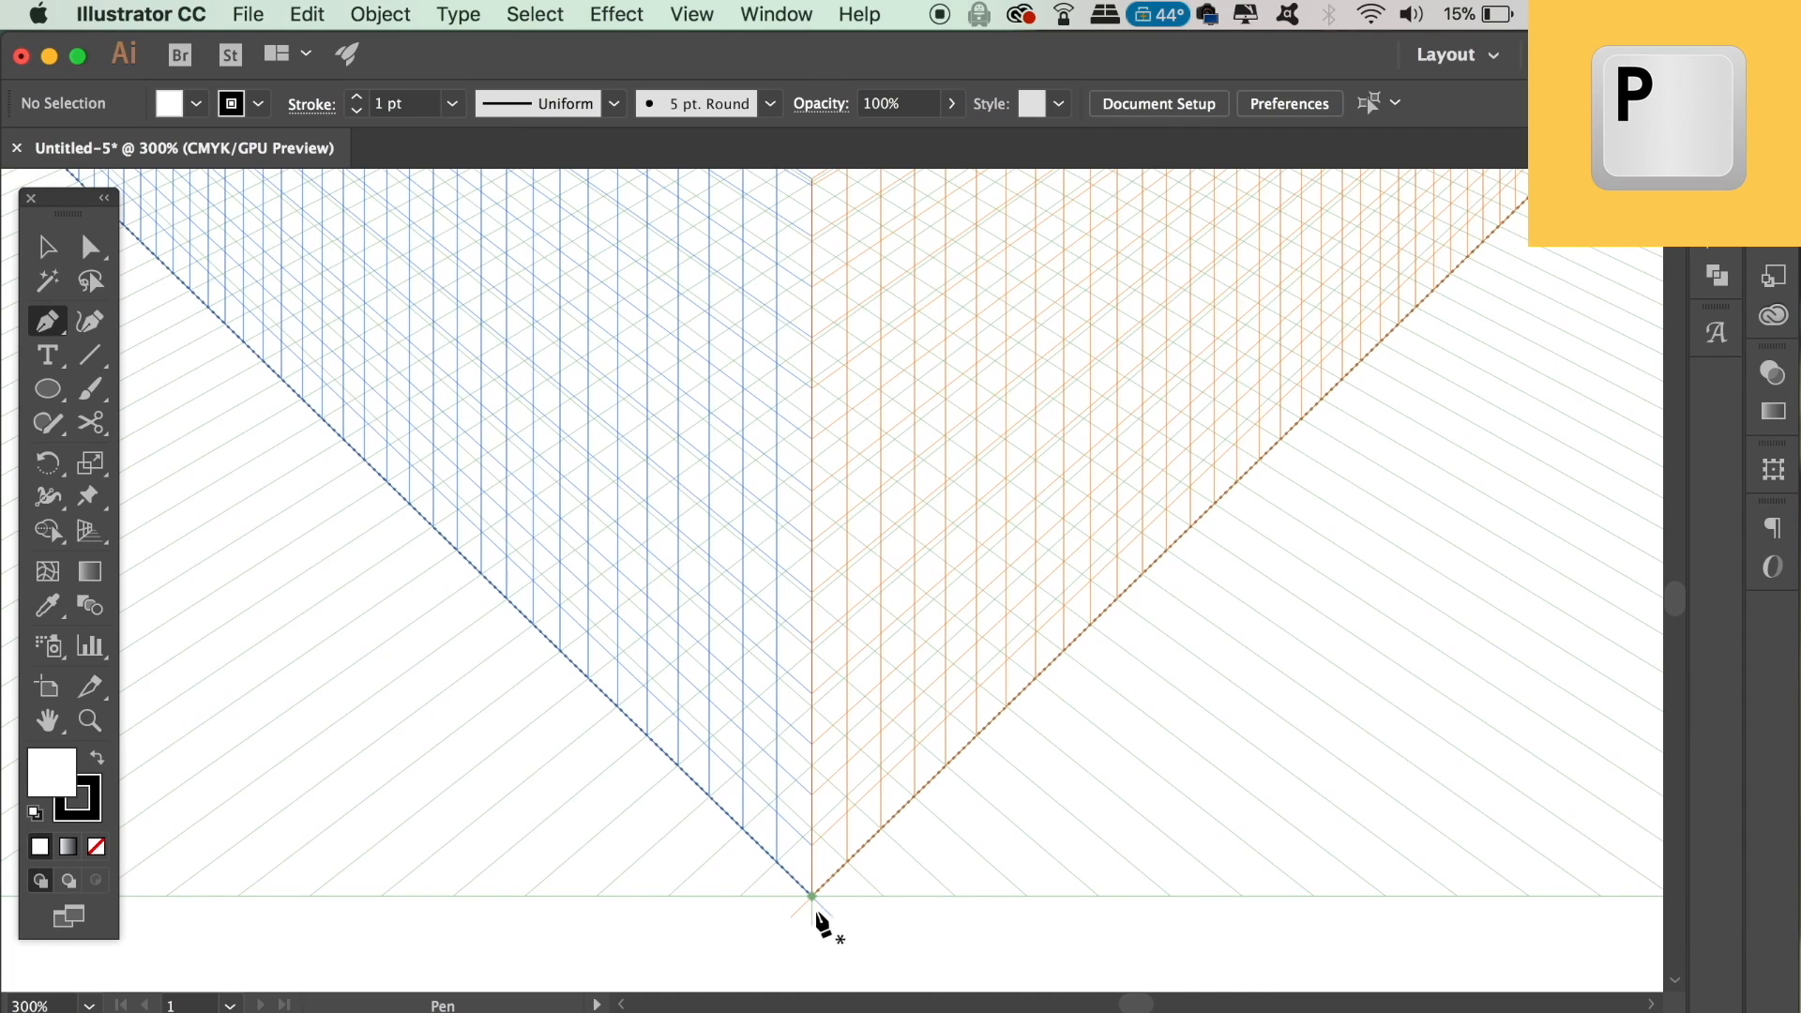
click(94, 844)
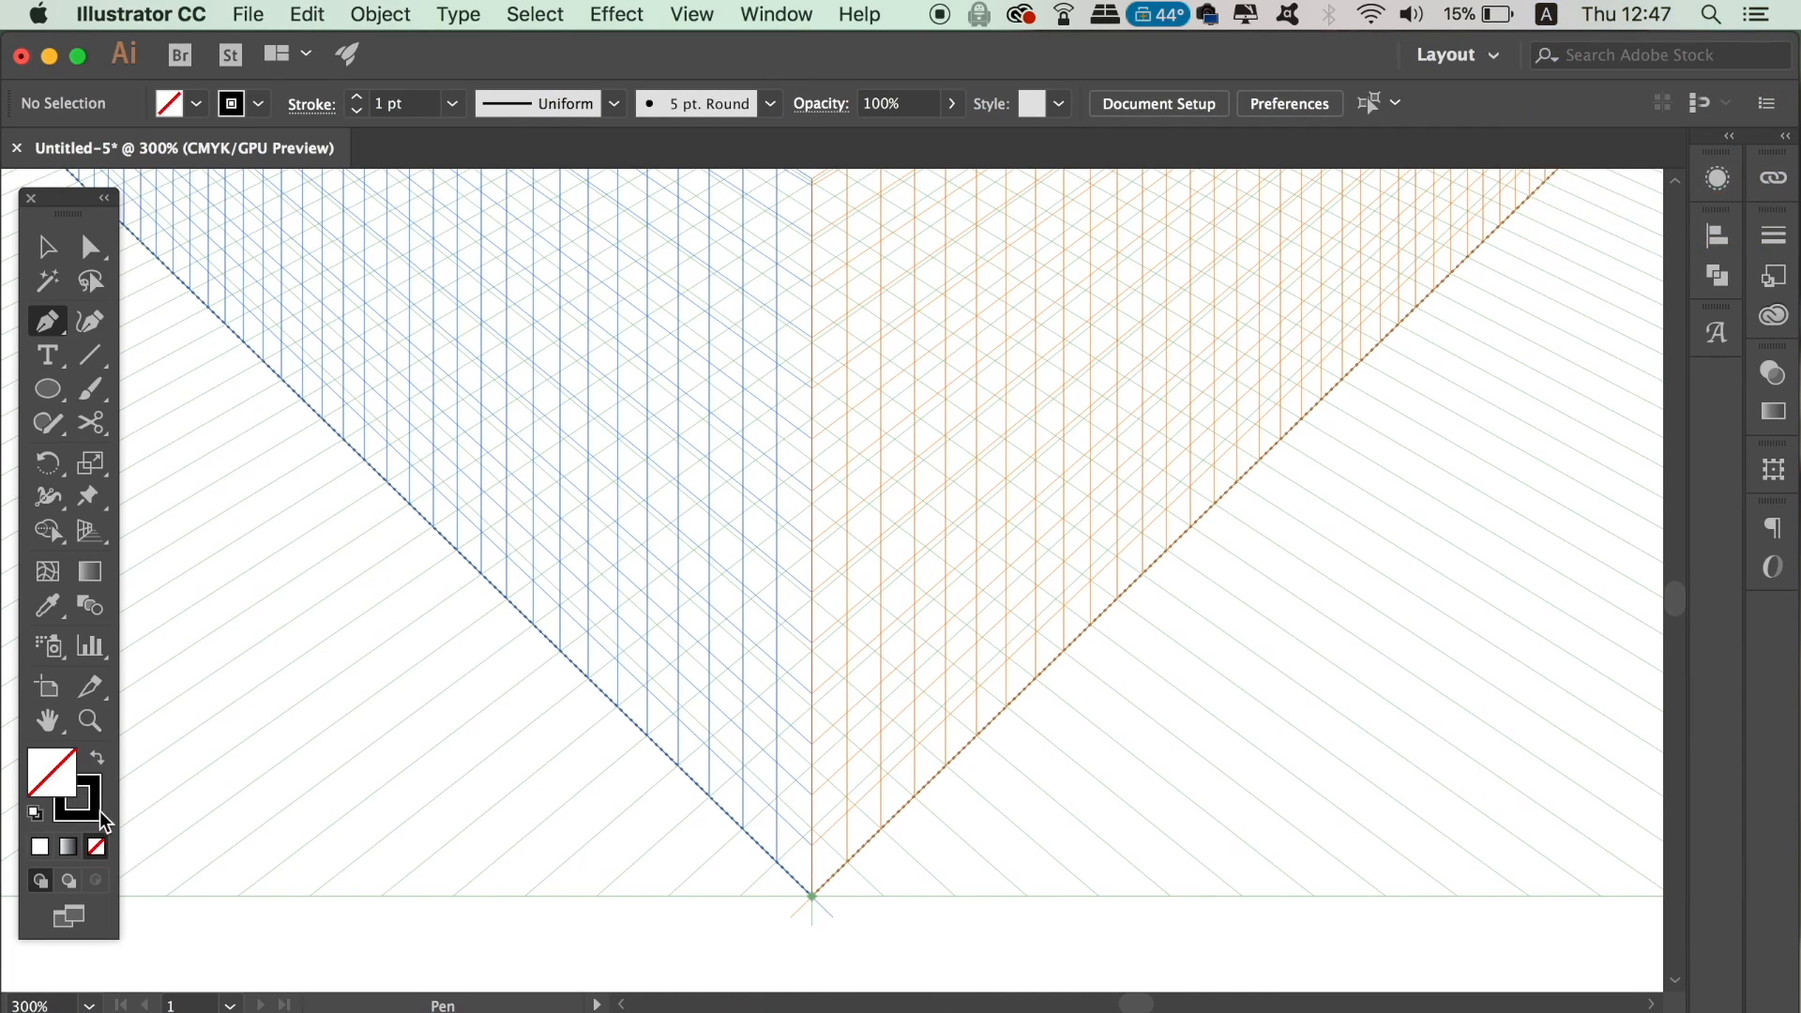
click(812, 896)
click(910, 801)
key(super+equal)
key(super+equal)
drag(873, 499, 861, 582)
key(super+z)
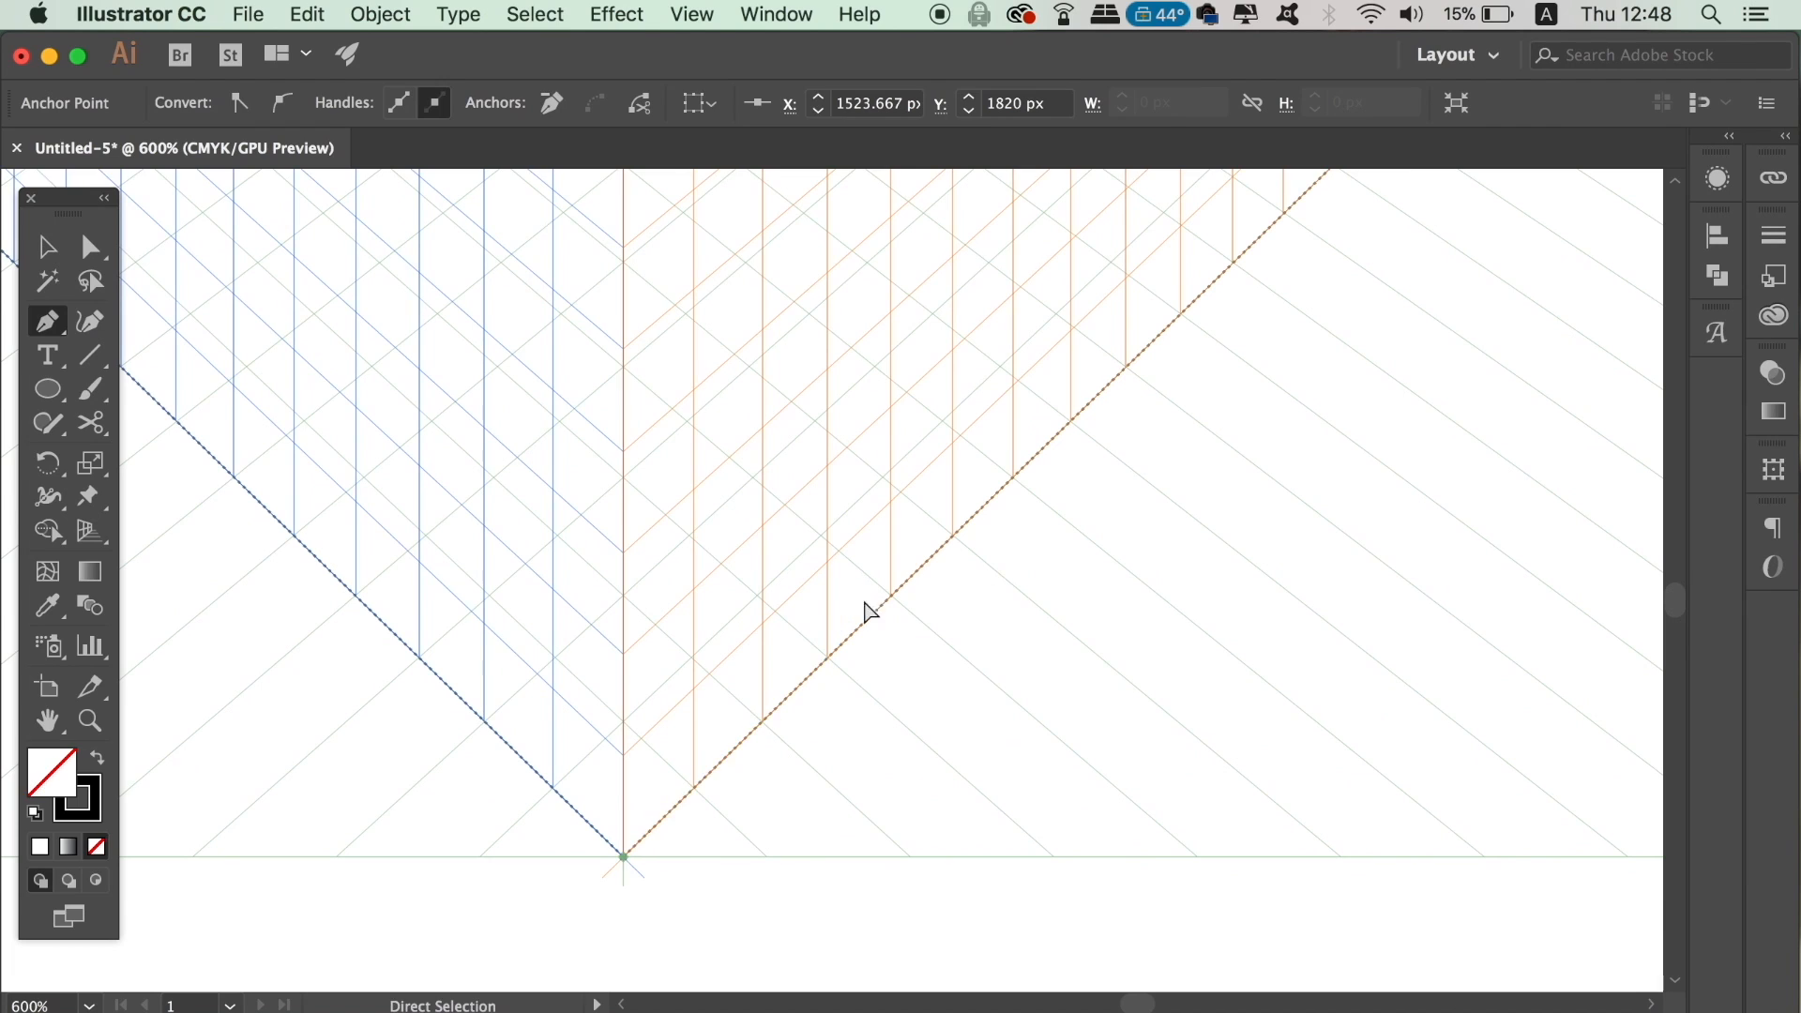
click(827, 658)
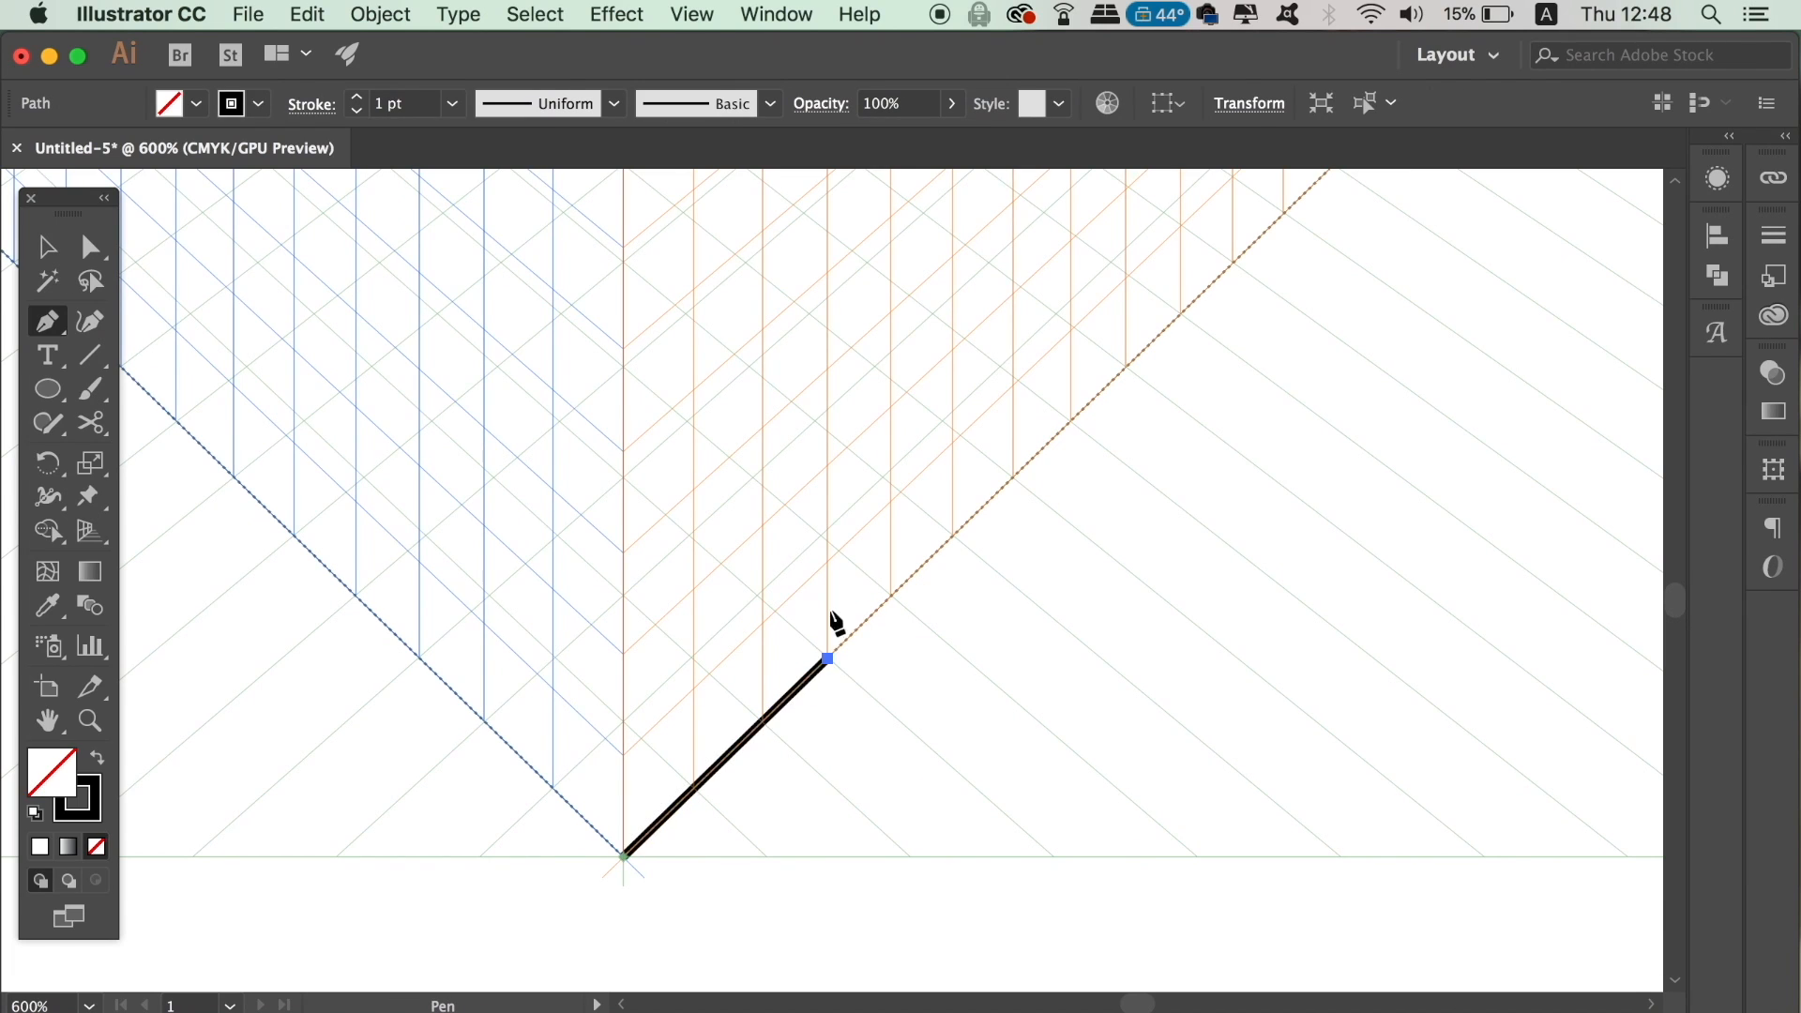
Complete the right face as a closed upright with a slanted arm extending three cells further along the orange plane, and deselect it
drag(832, 534, 816, 635)
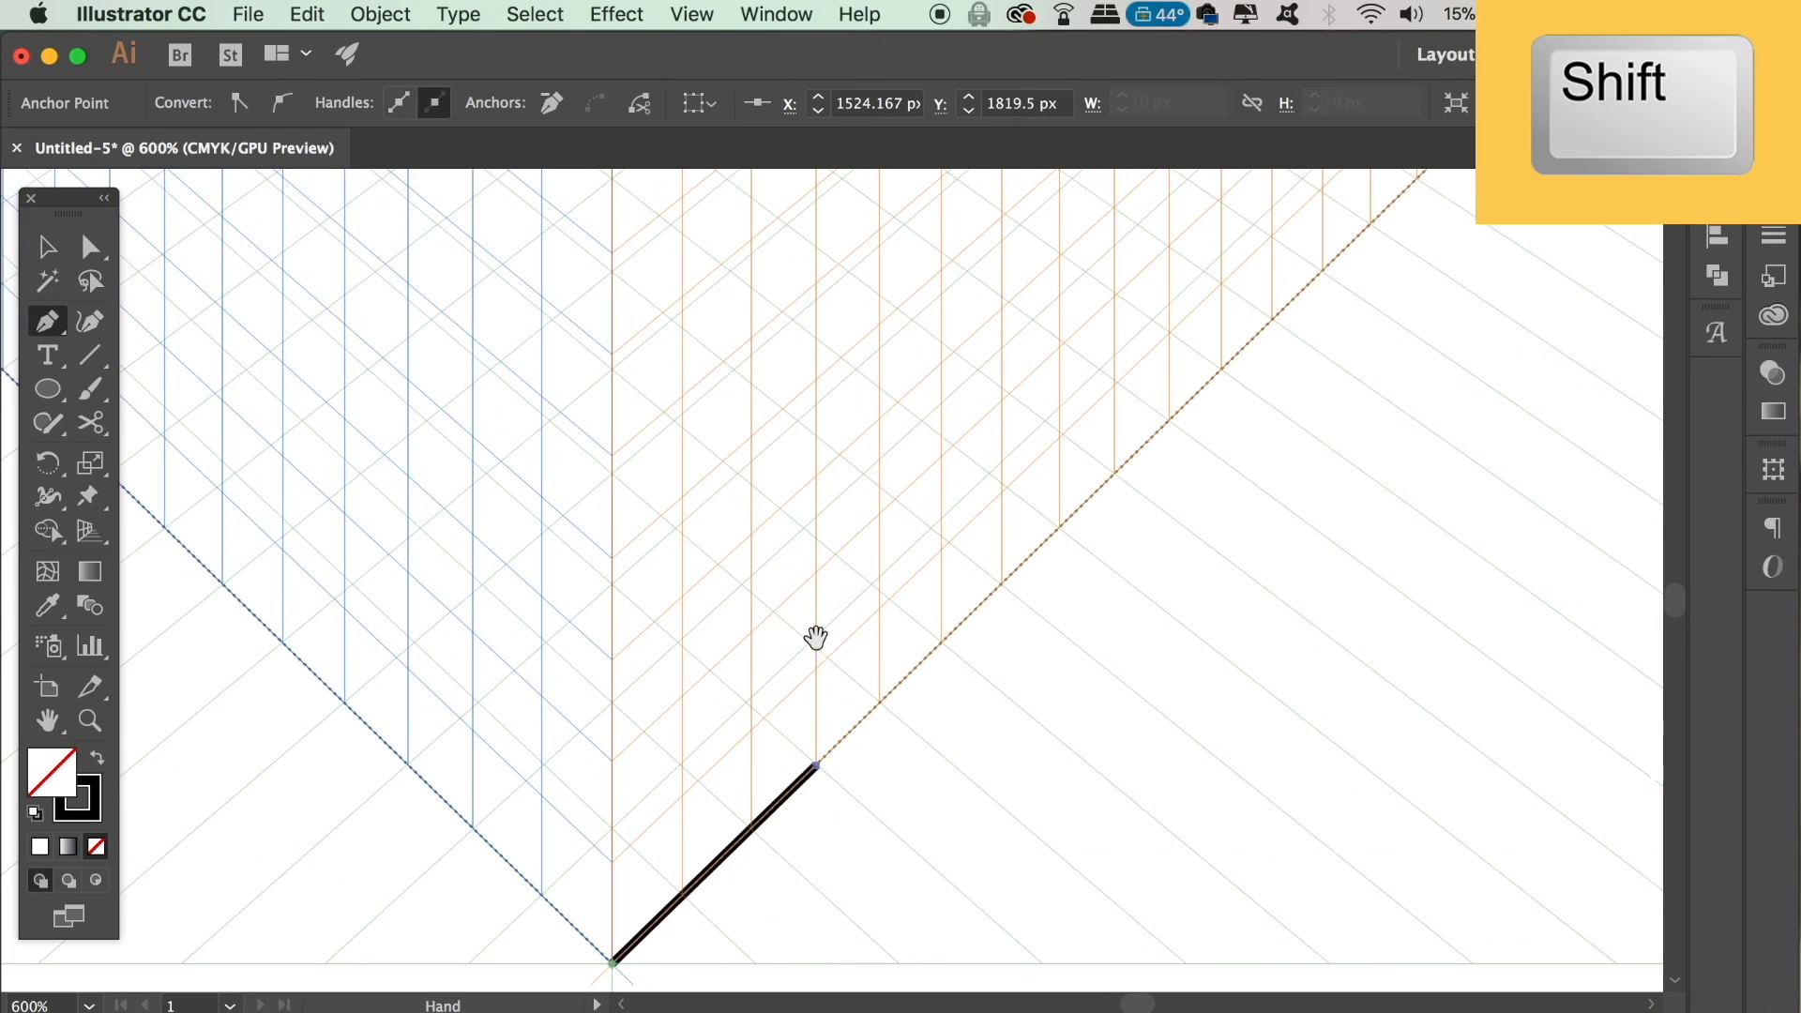
click(818, 386)
key(super+minus)
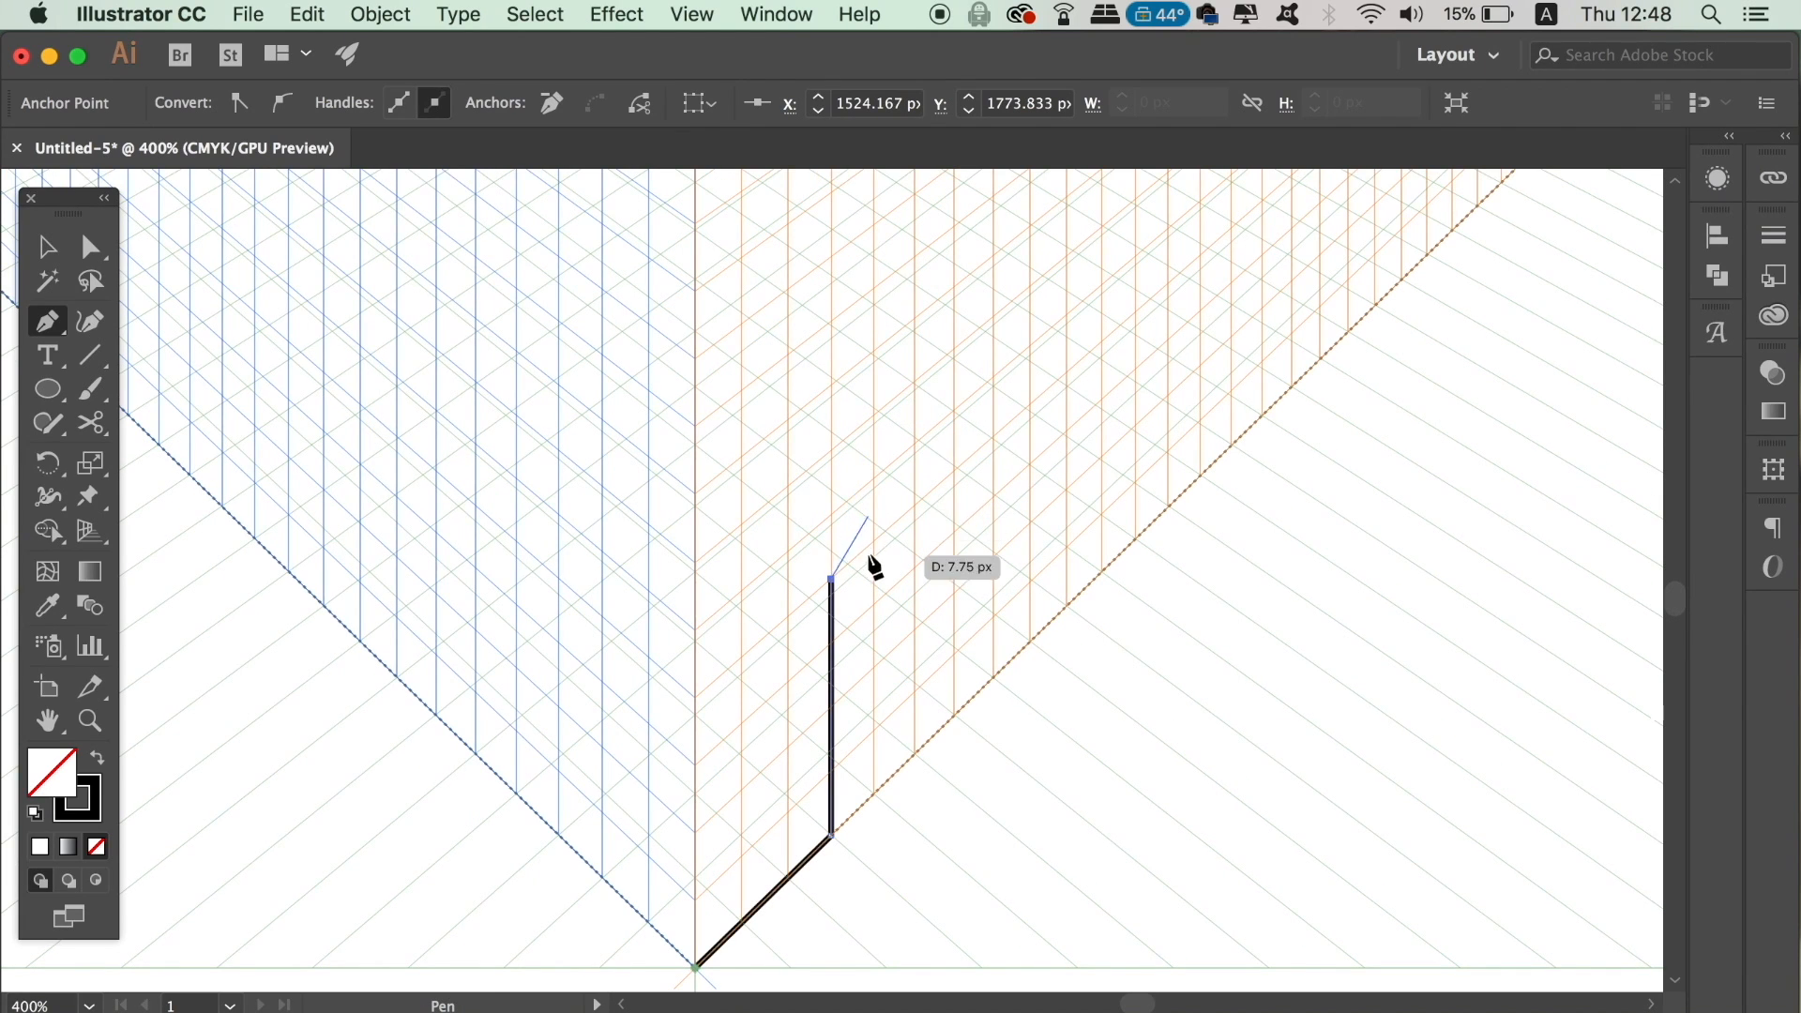
click(955, 469)
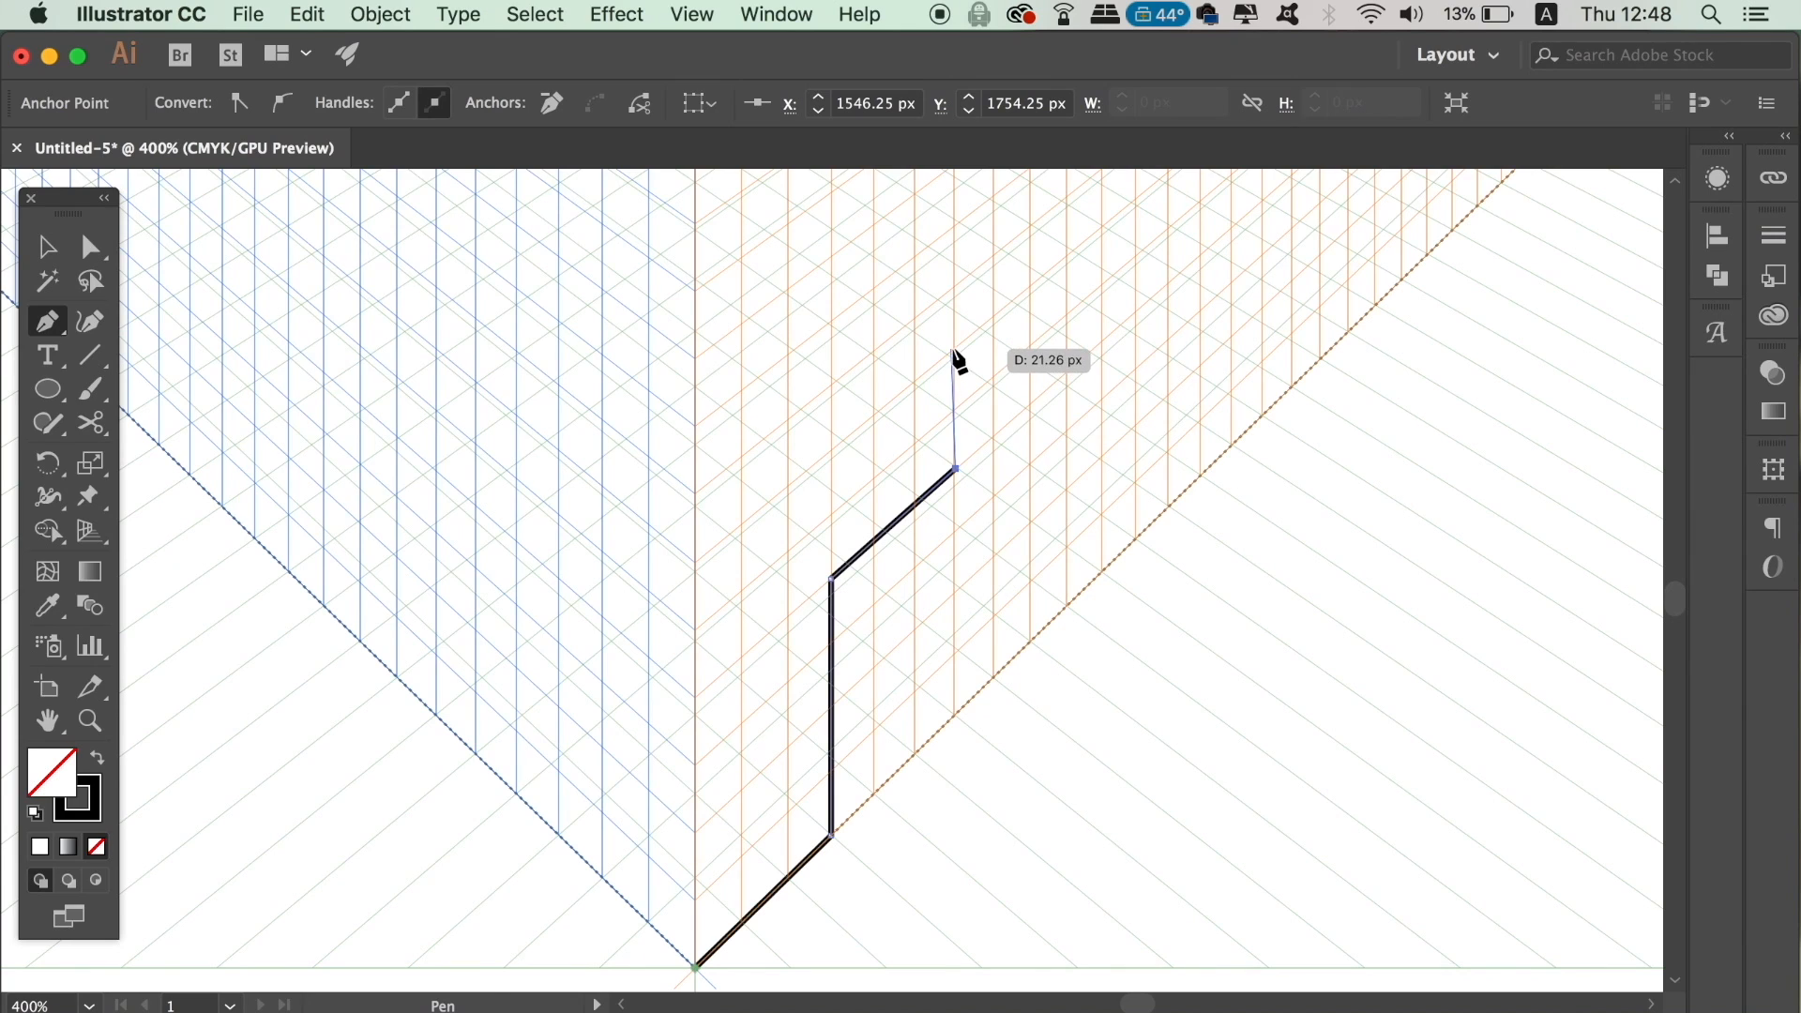
click(955, 349)
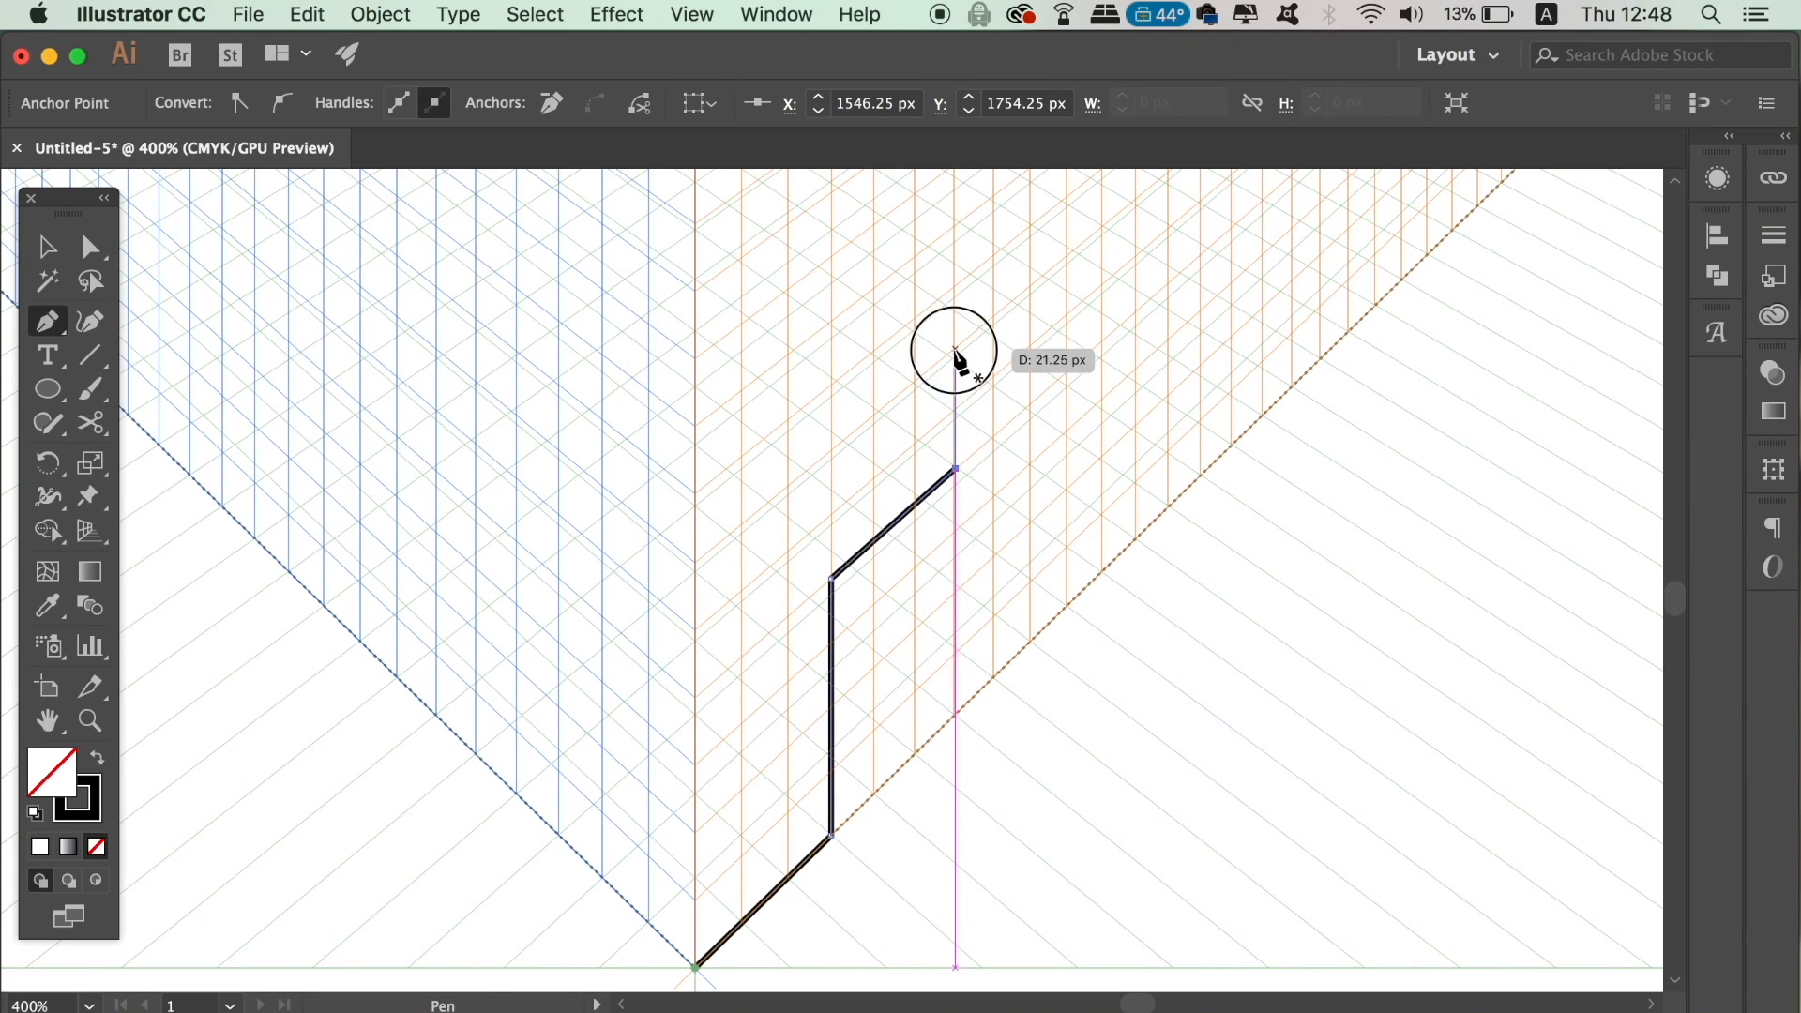
click(694, 563)
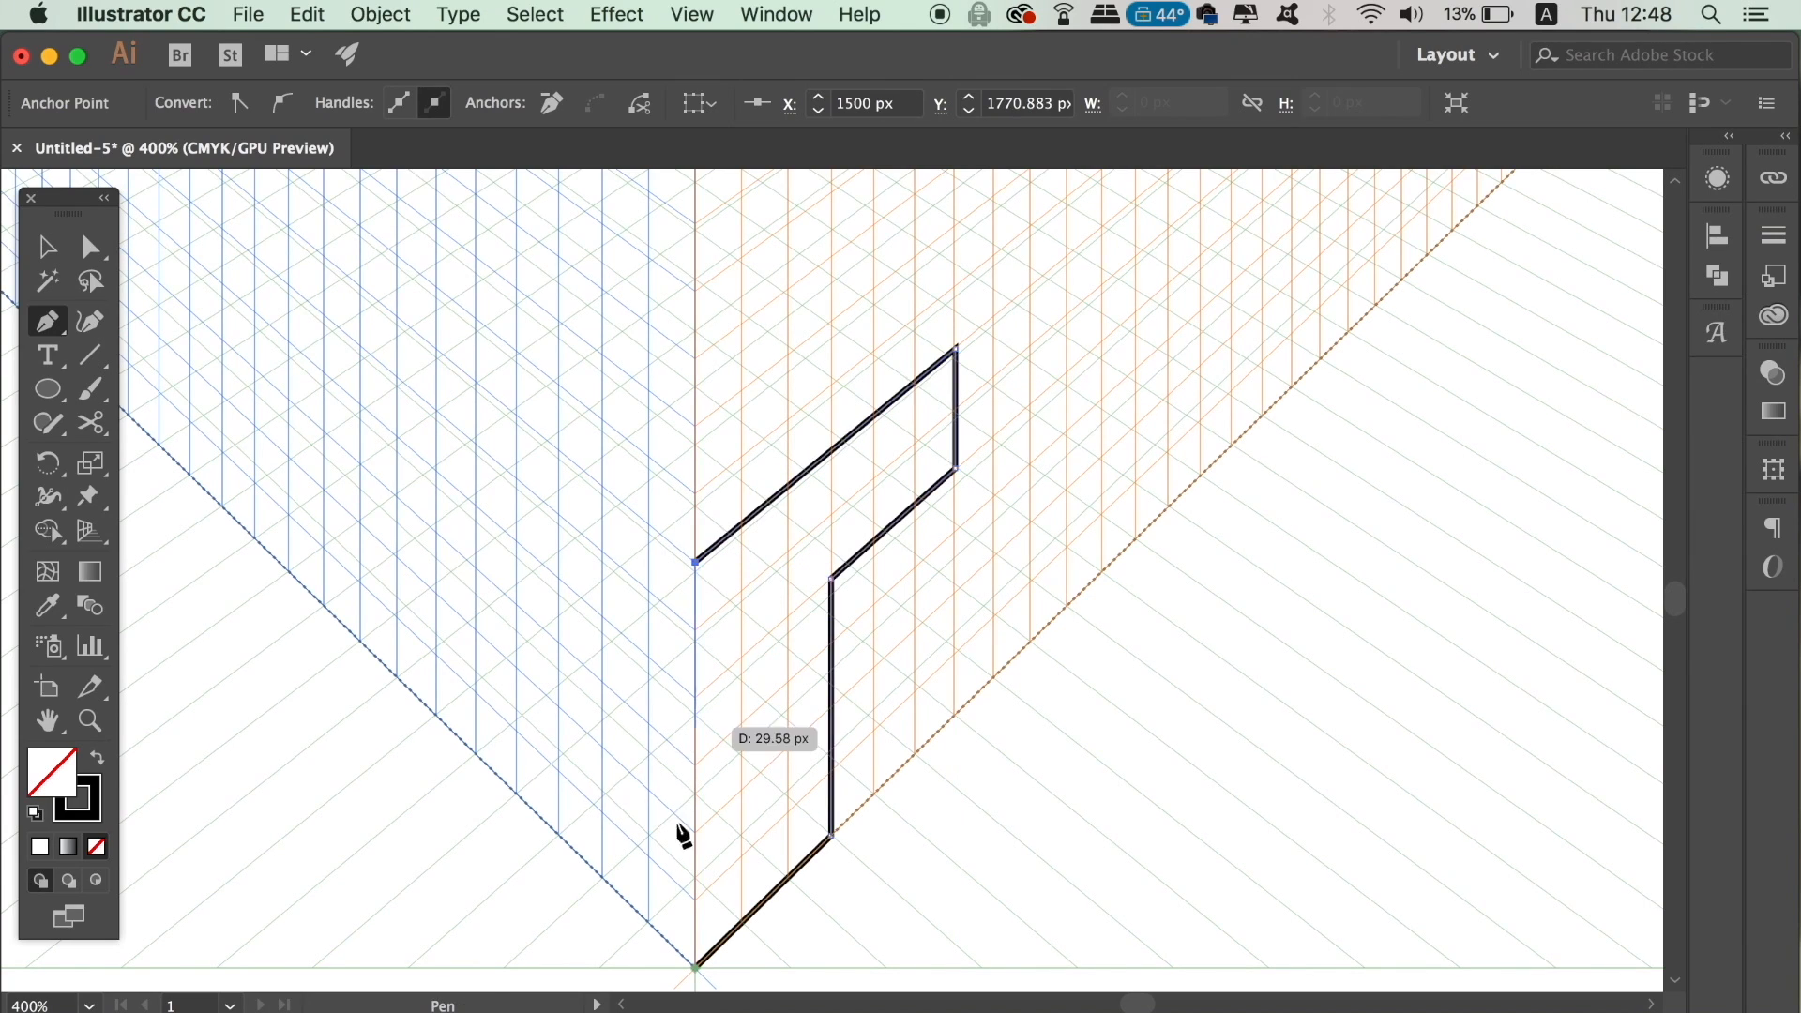
click(695, 965)
key(v)
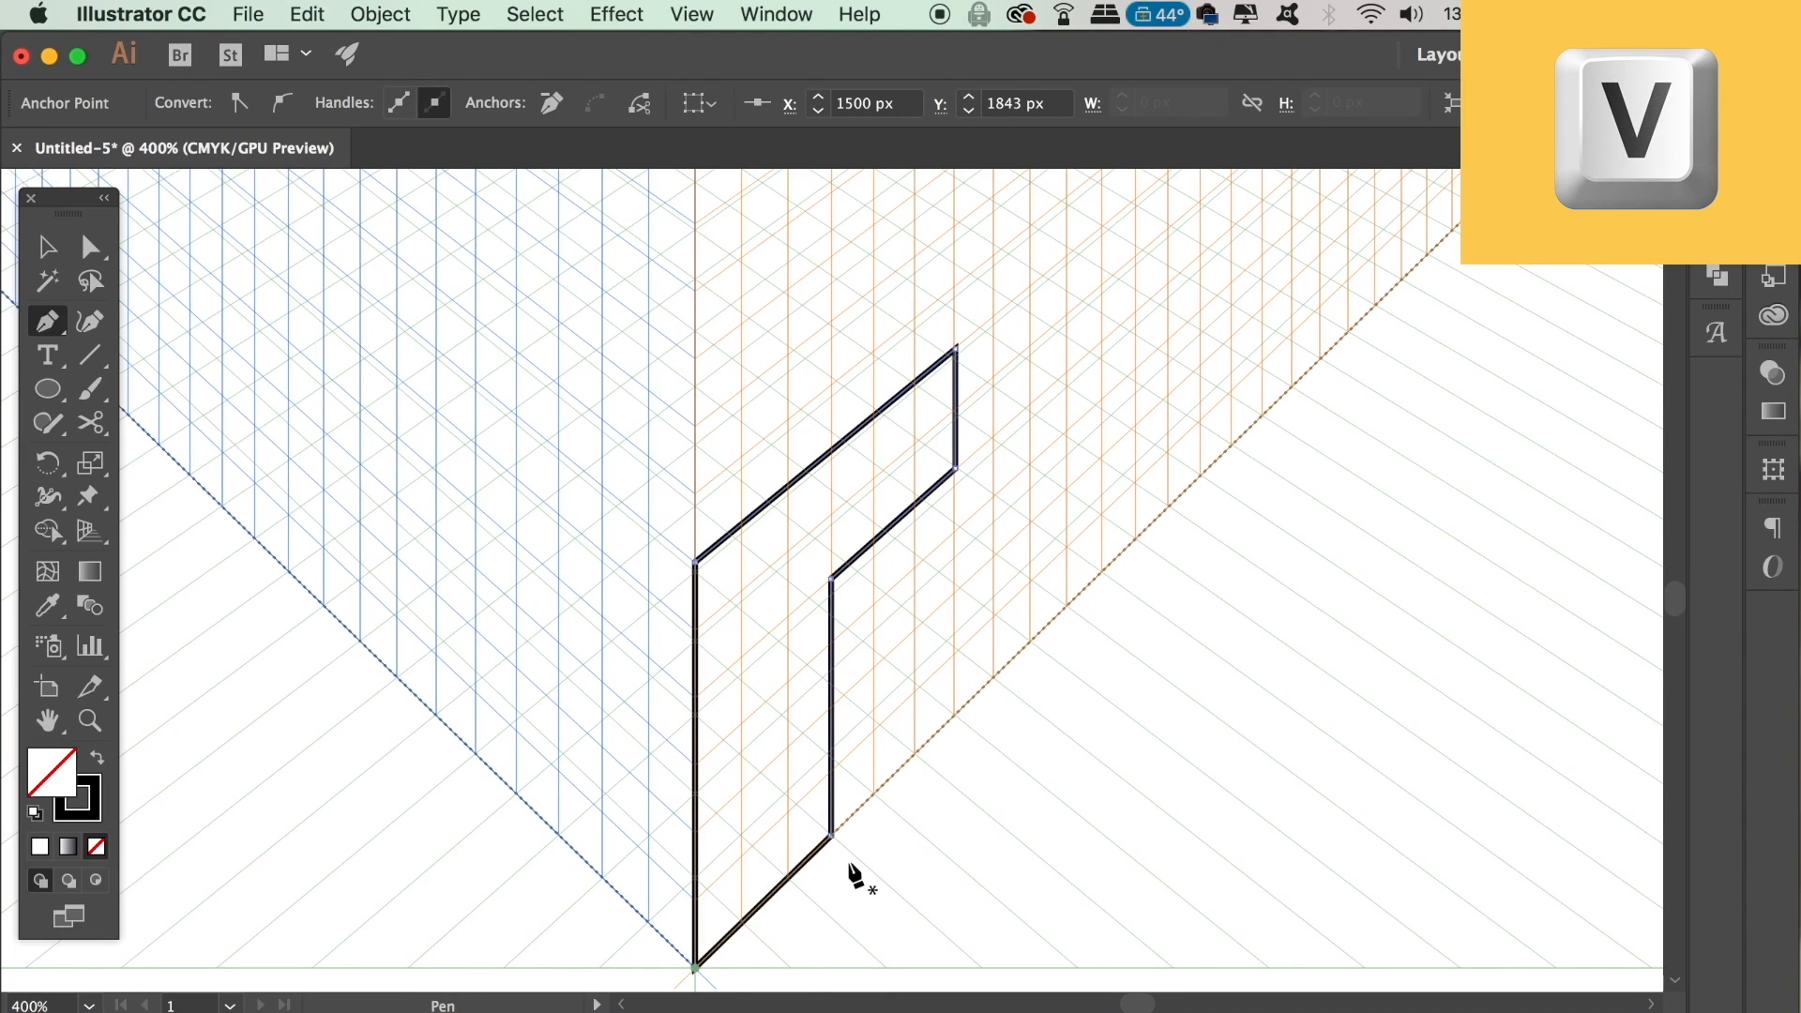
click(936, 848)
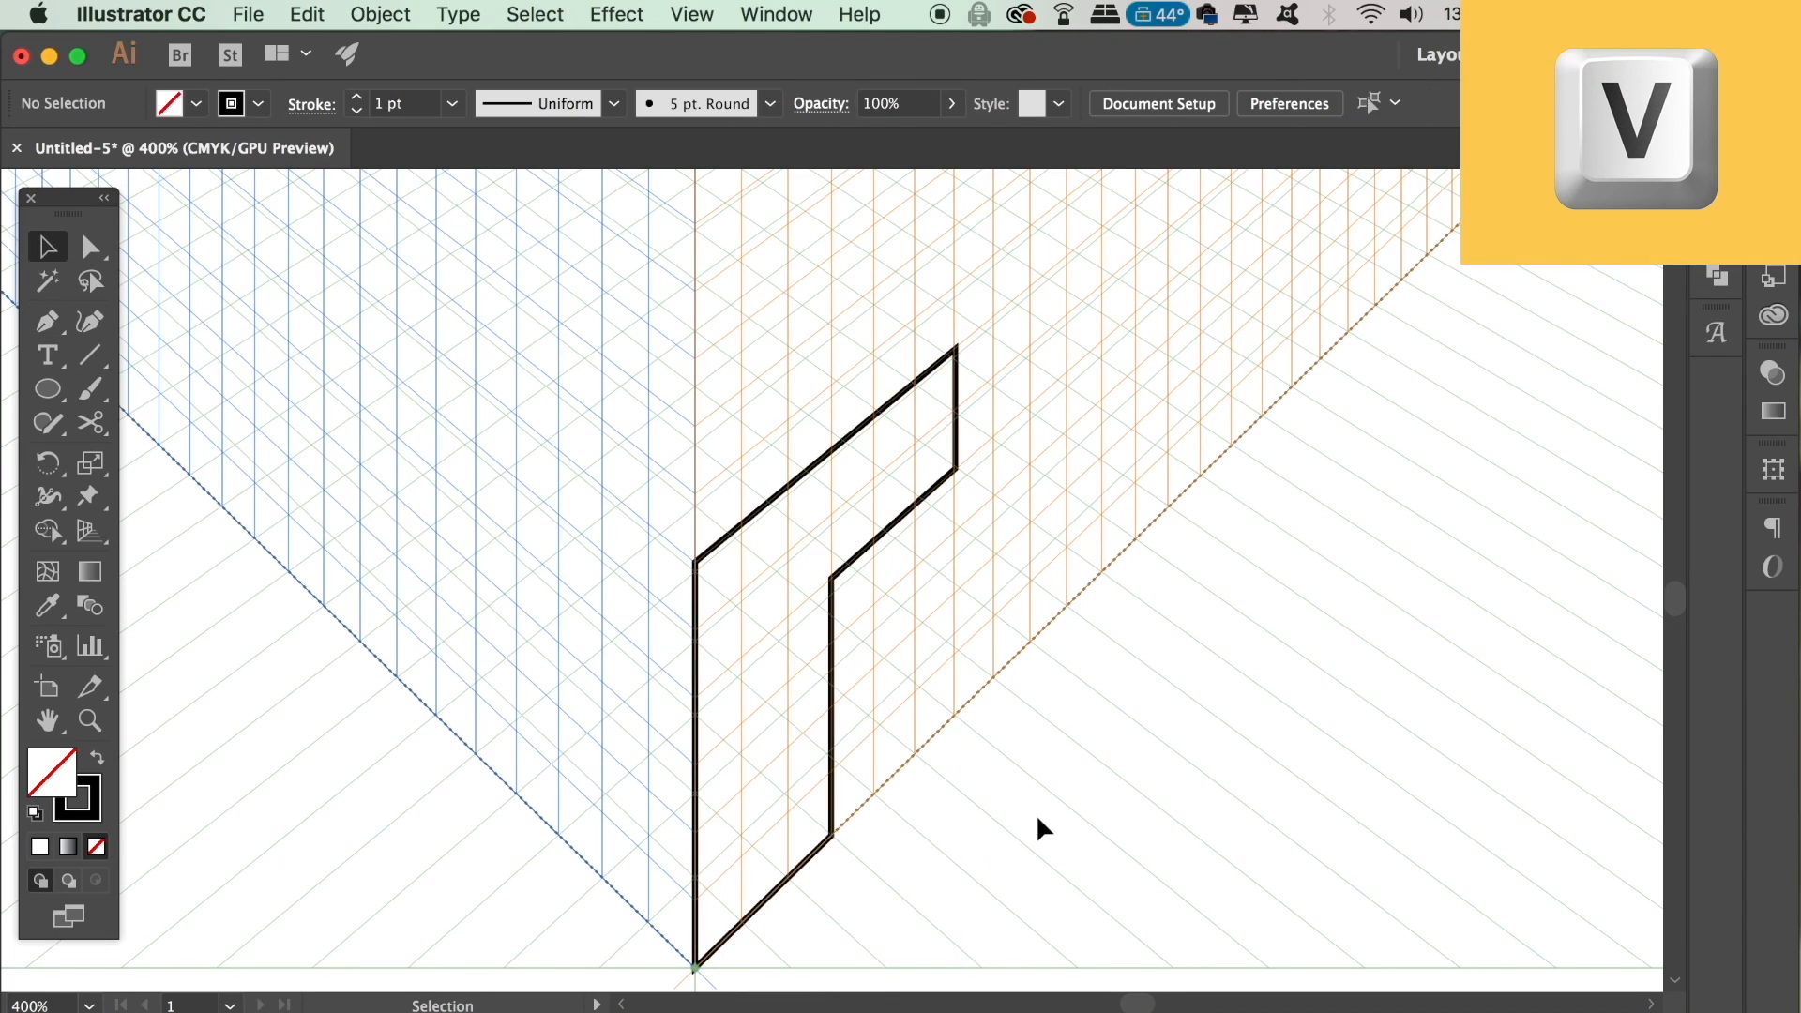
Draw a closed side face two cells wide on the blue plane, sharing the right face's vertical corner edge, and deselect it
key(p)
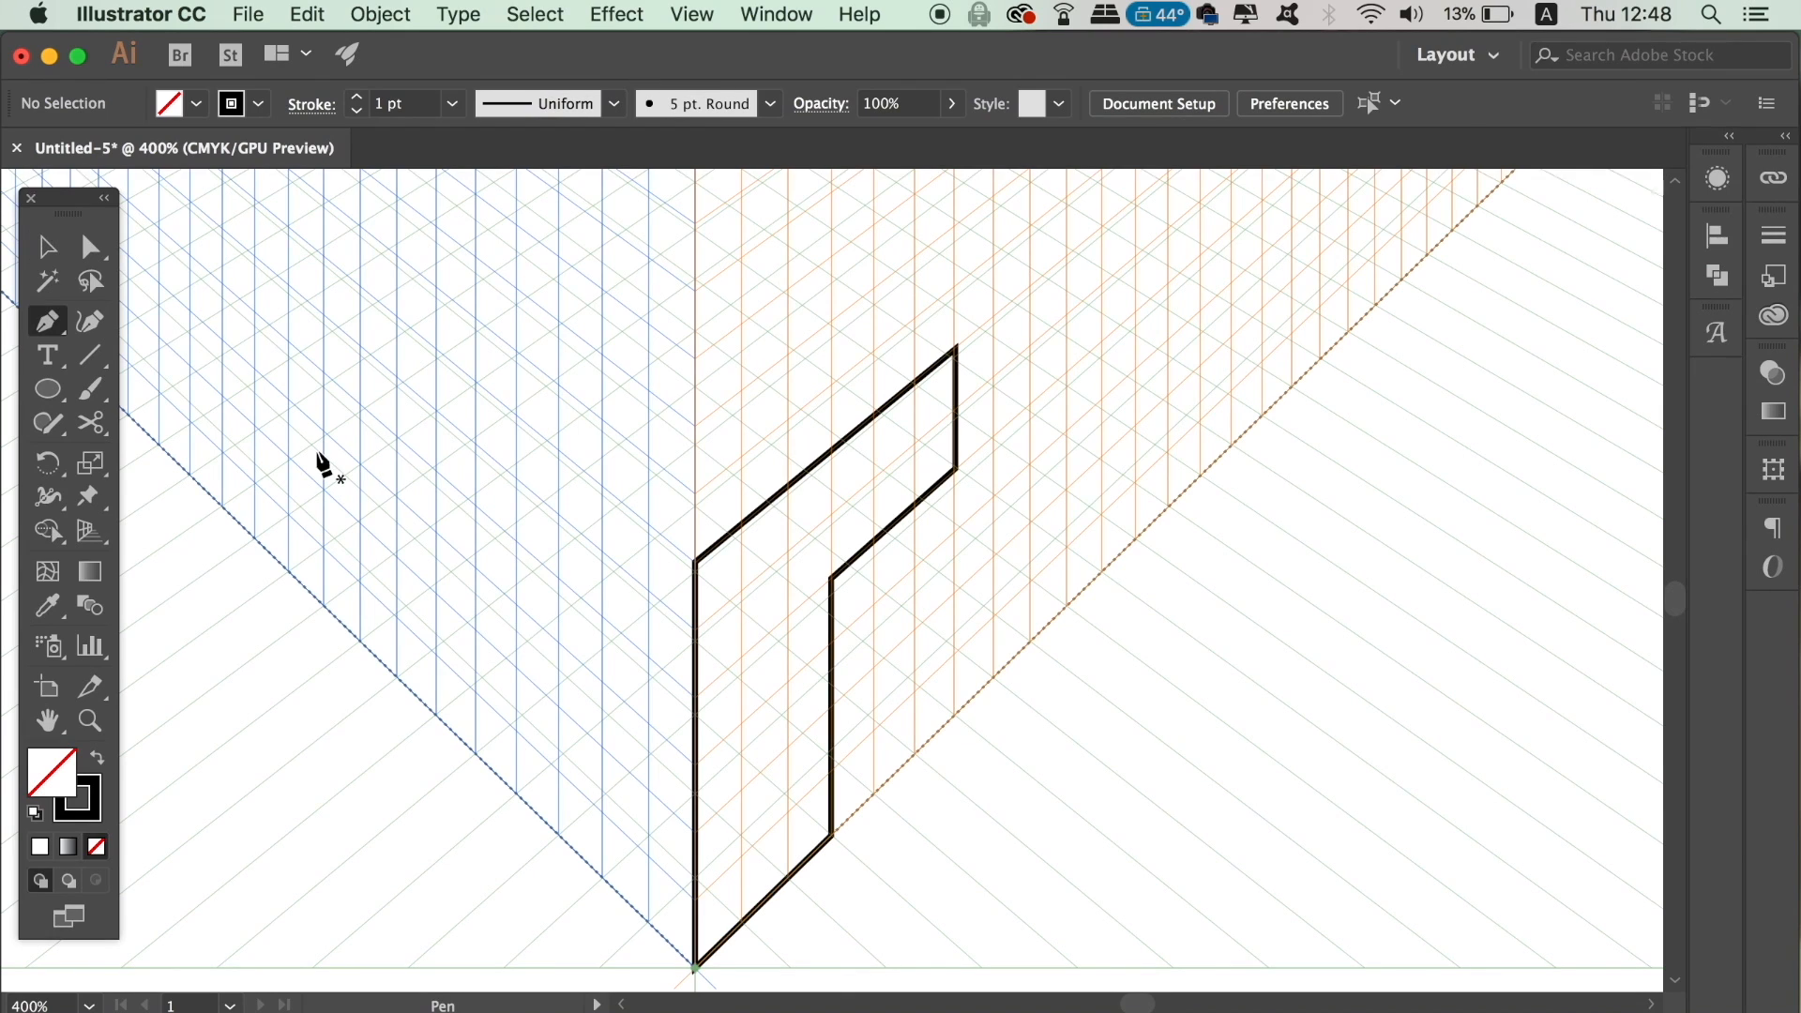
scroll(919, 582, down, 3)
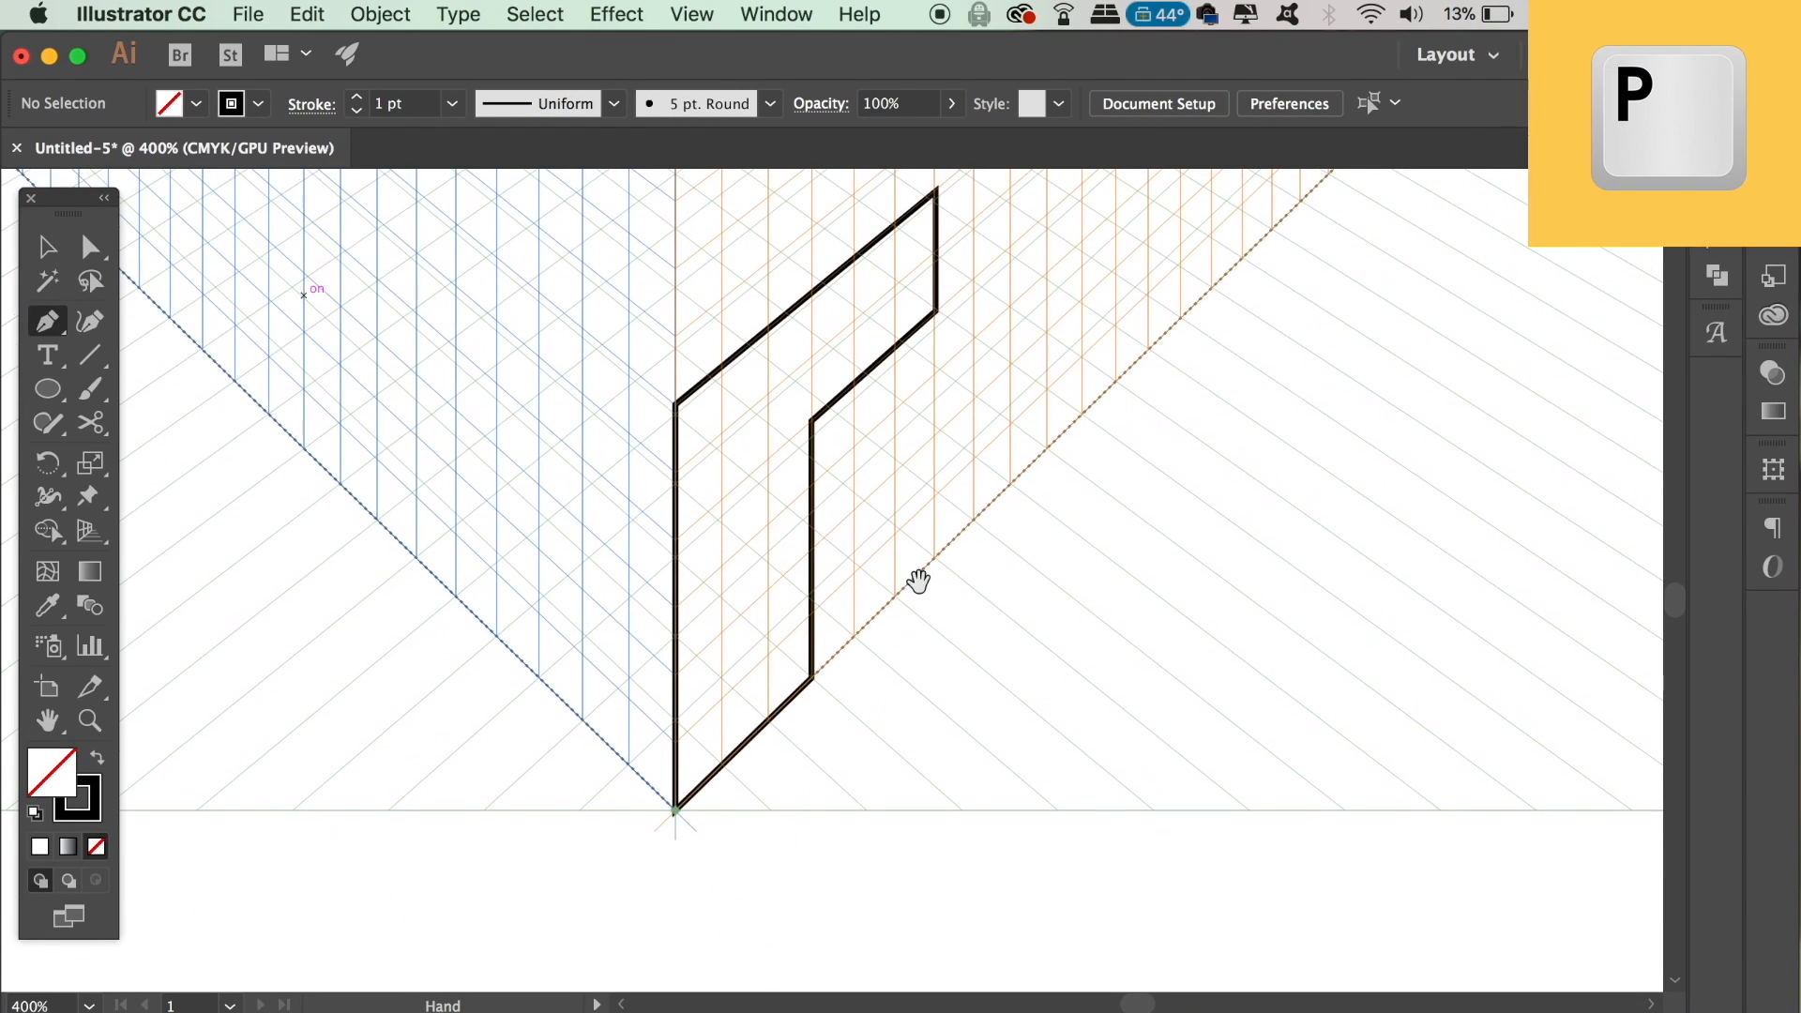
click(676, 808)
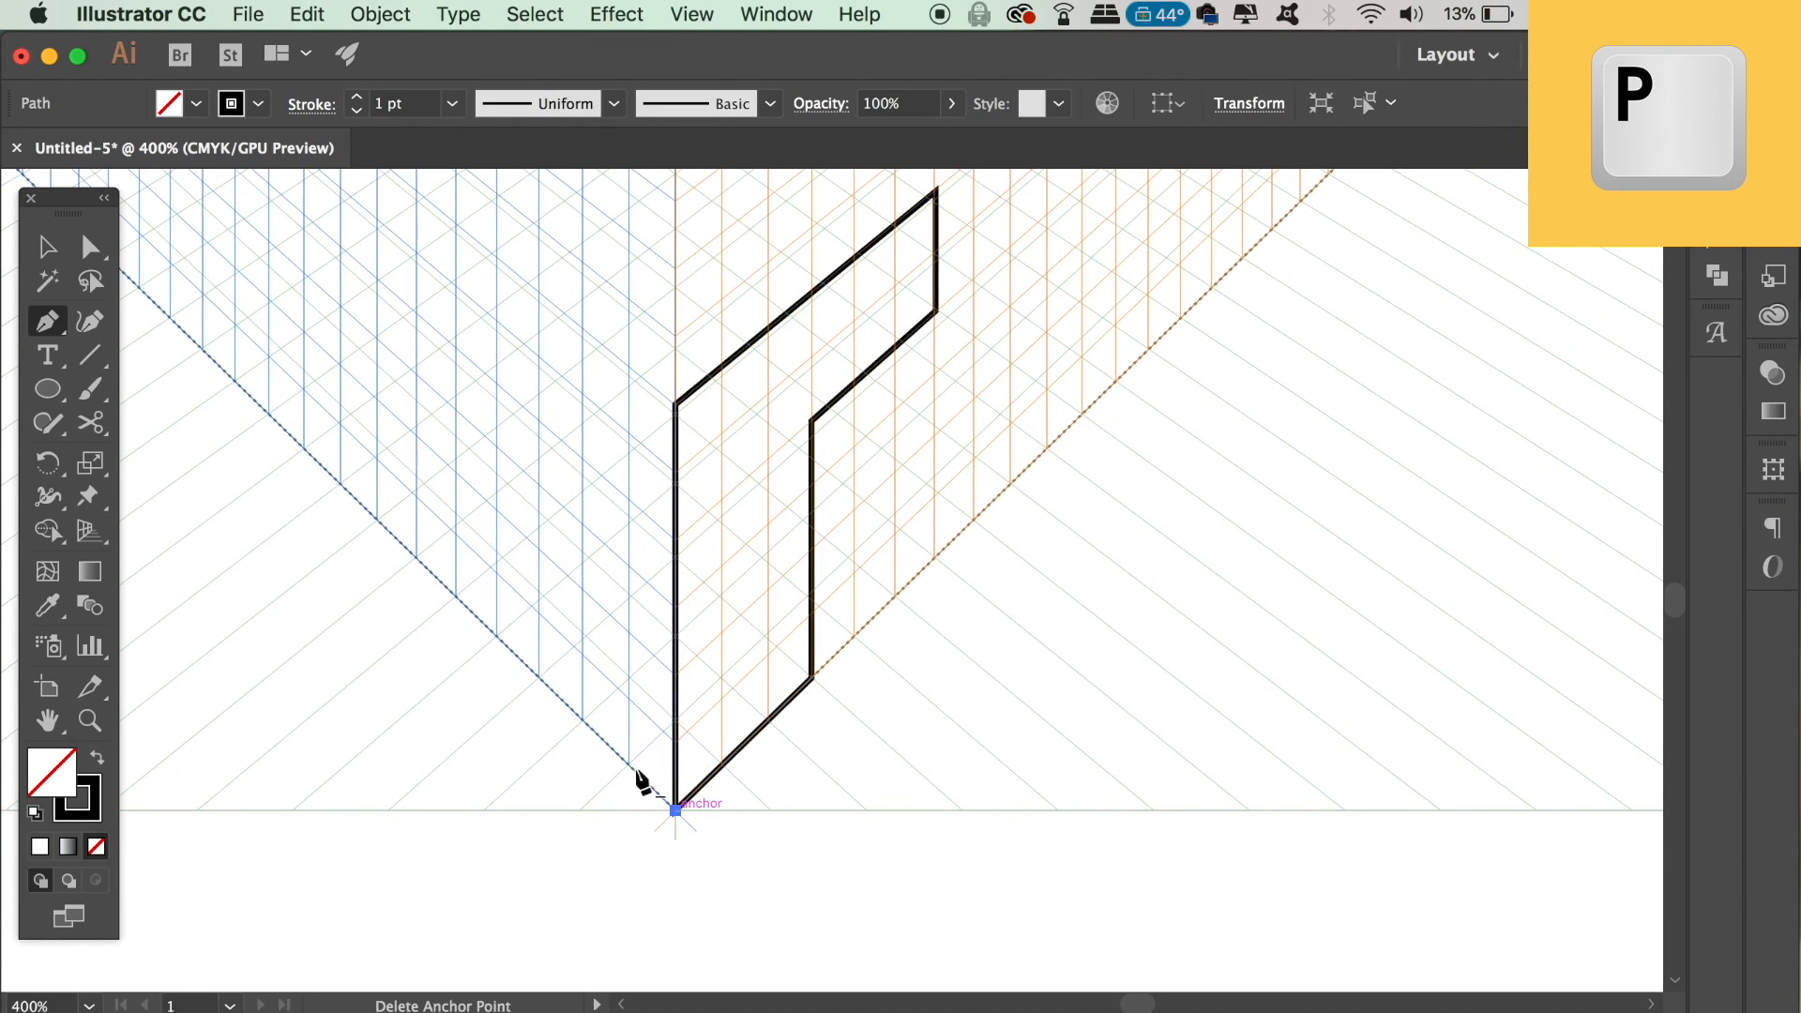
click(581, 720)
drag(580, 717, 575, 798)
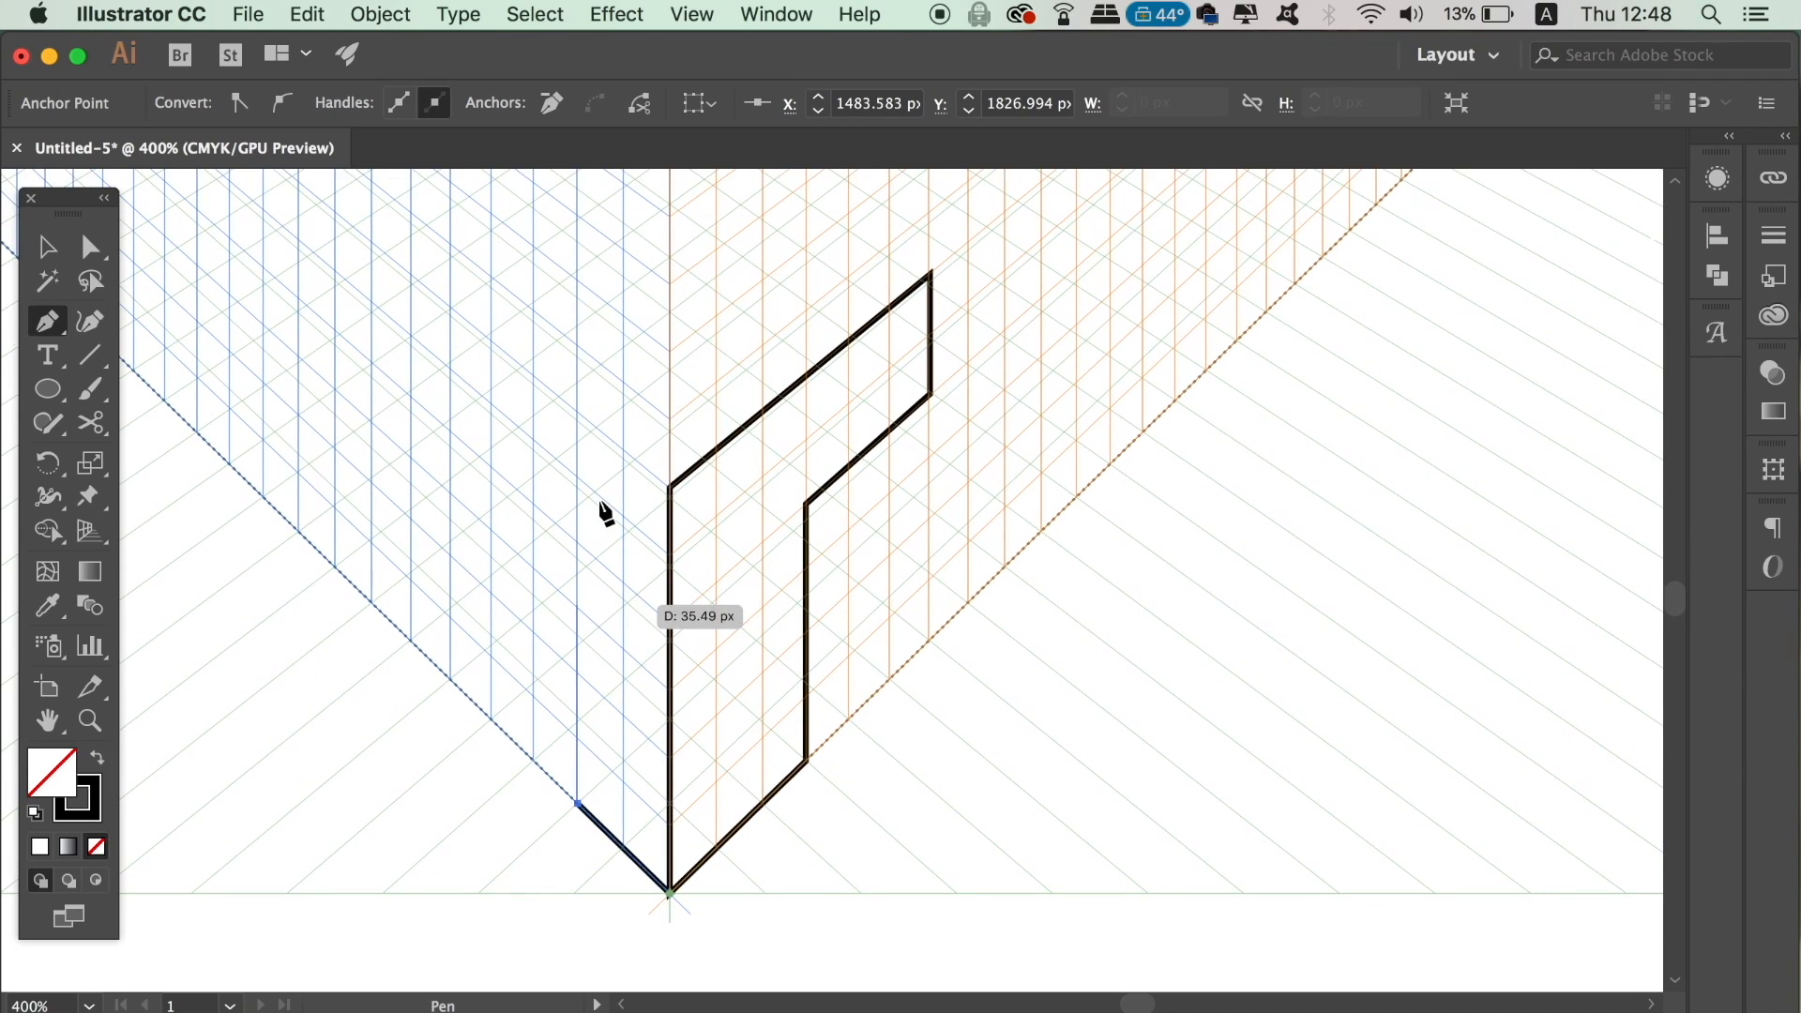
click(577, 411)
drag(458, 677, 445, 751)
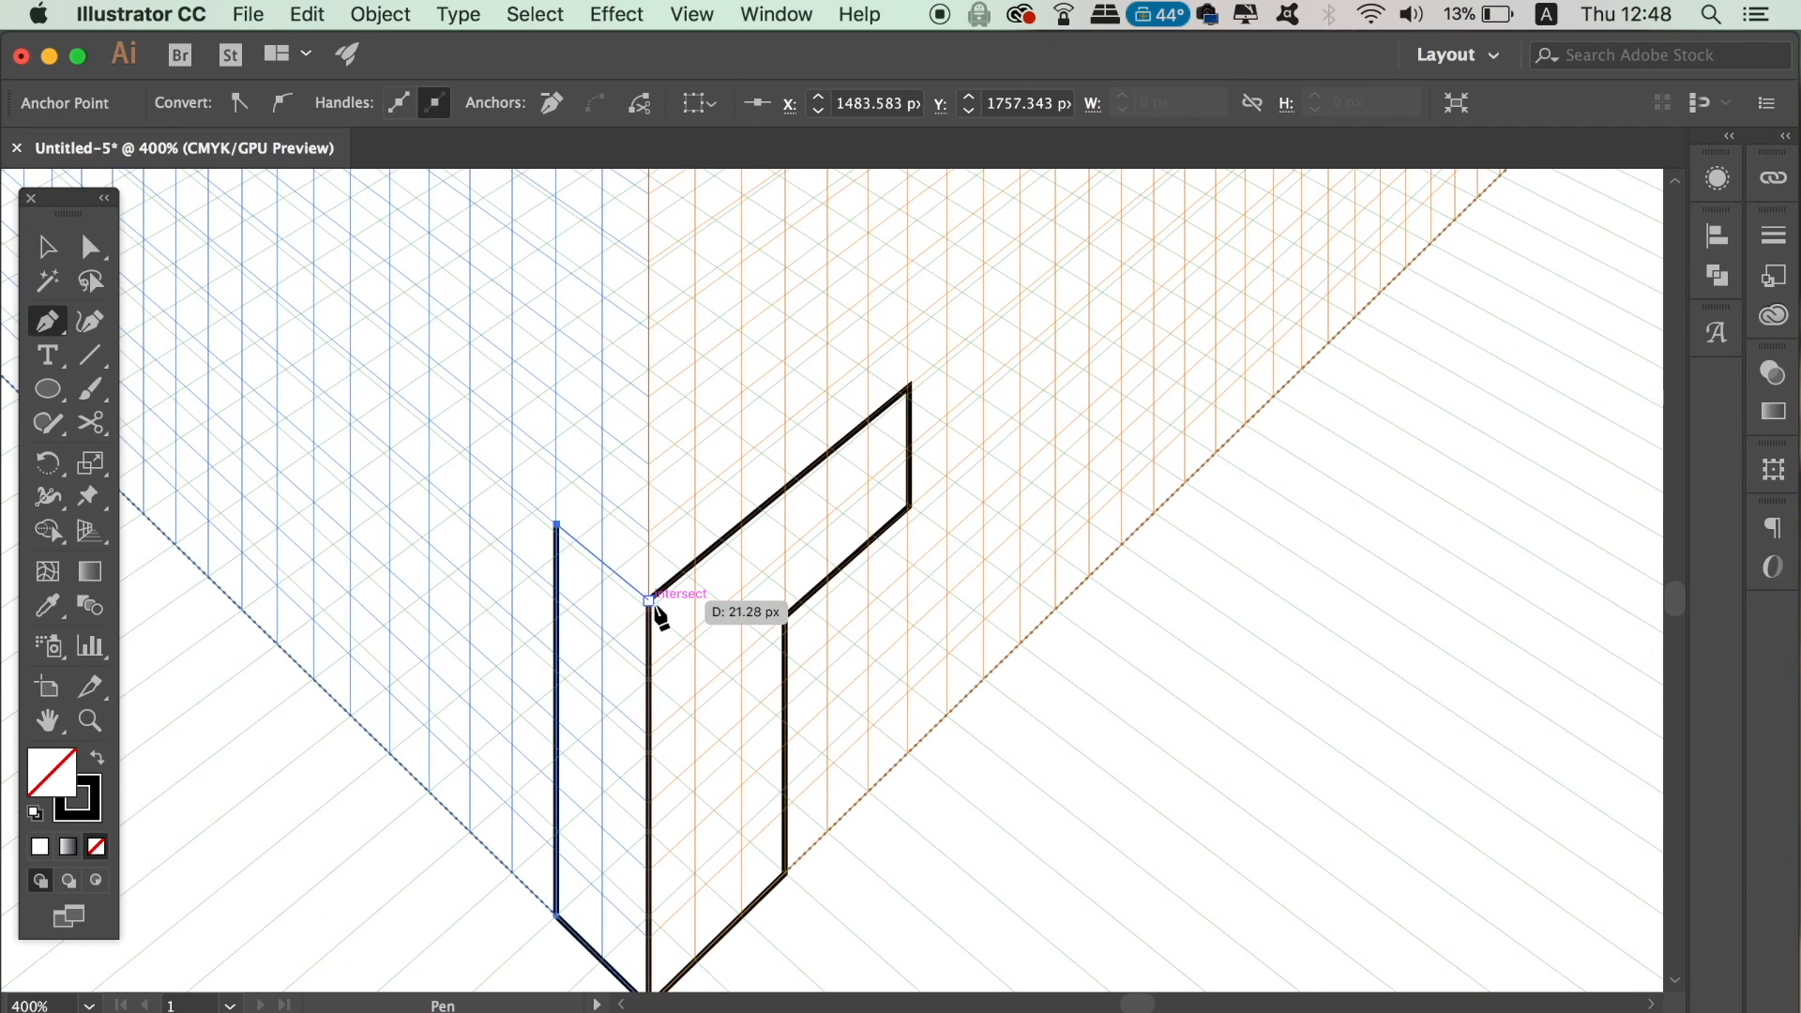
click(649, 600)
drag(651, 503, 651, 400)
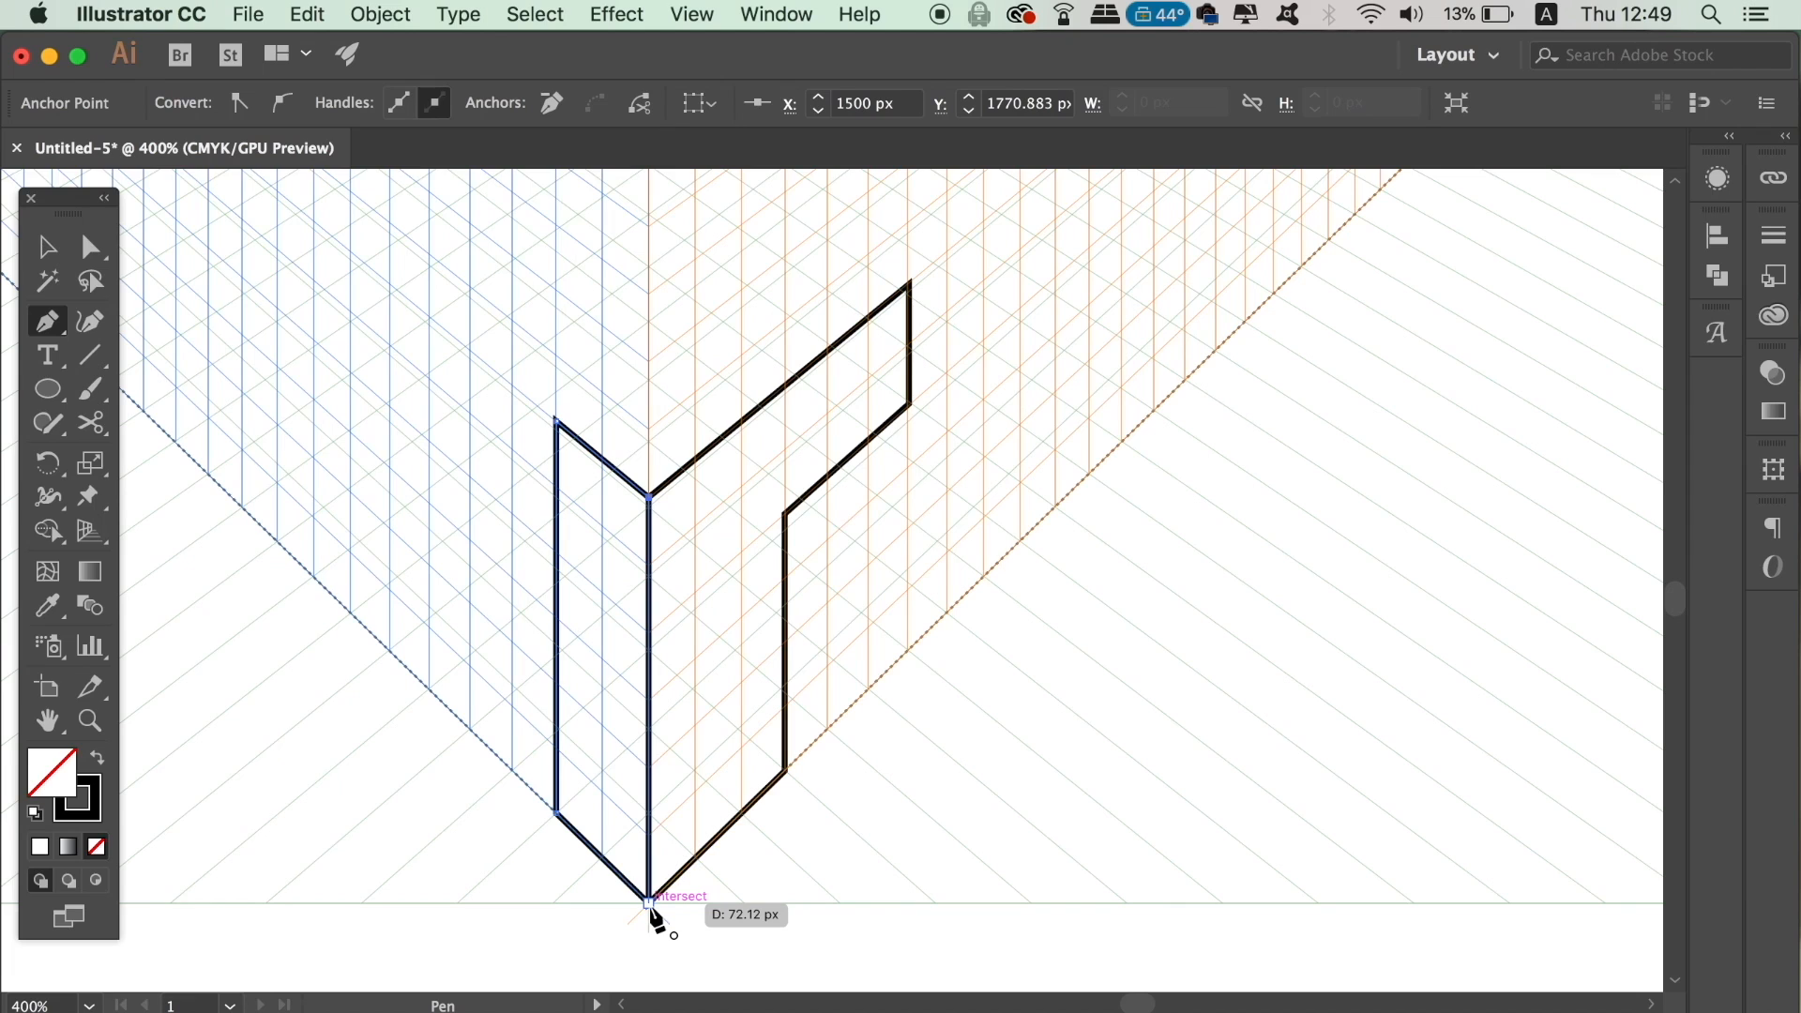
click(805, 361)
click(47, 247)
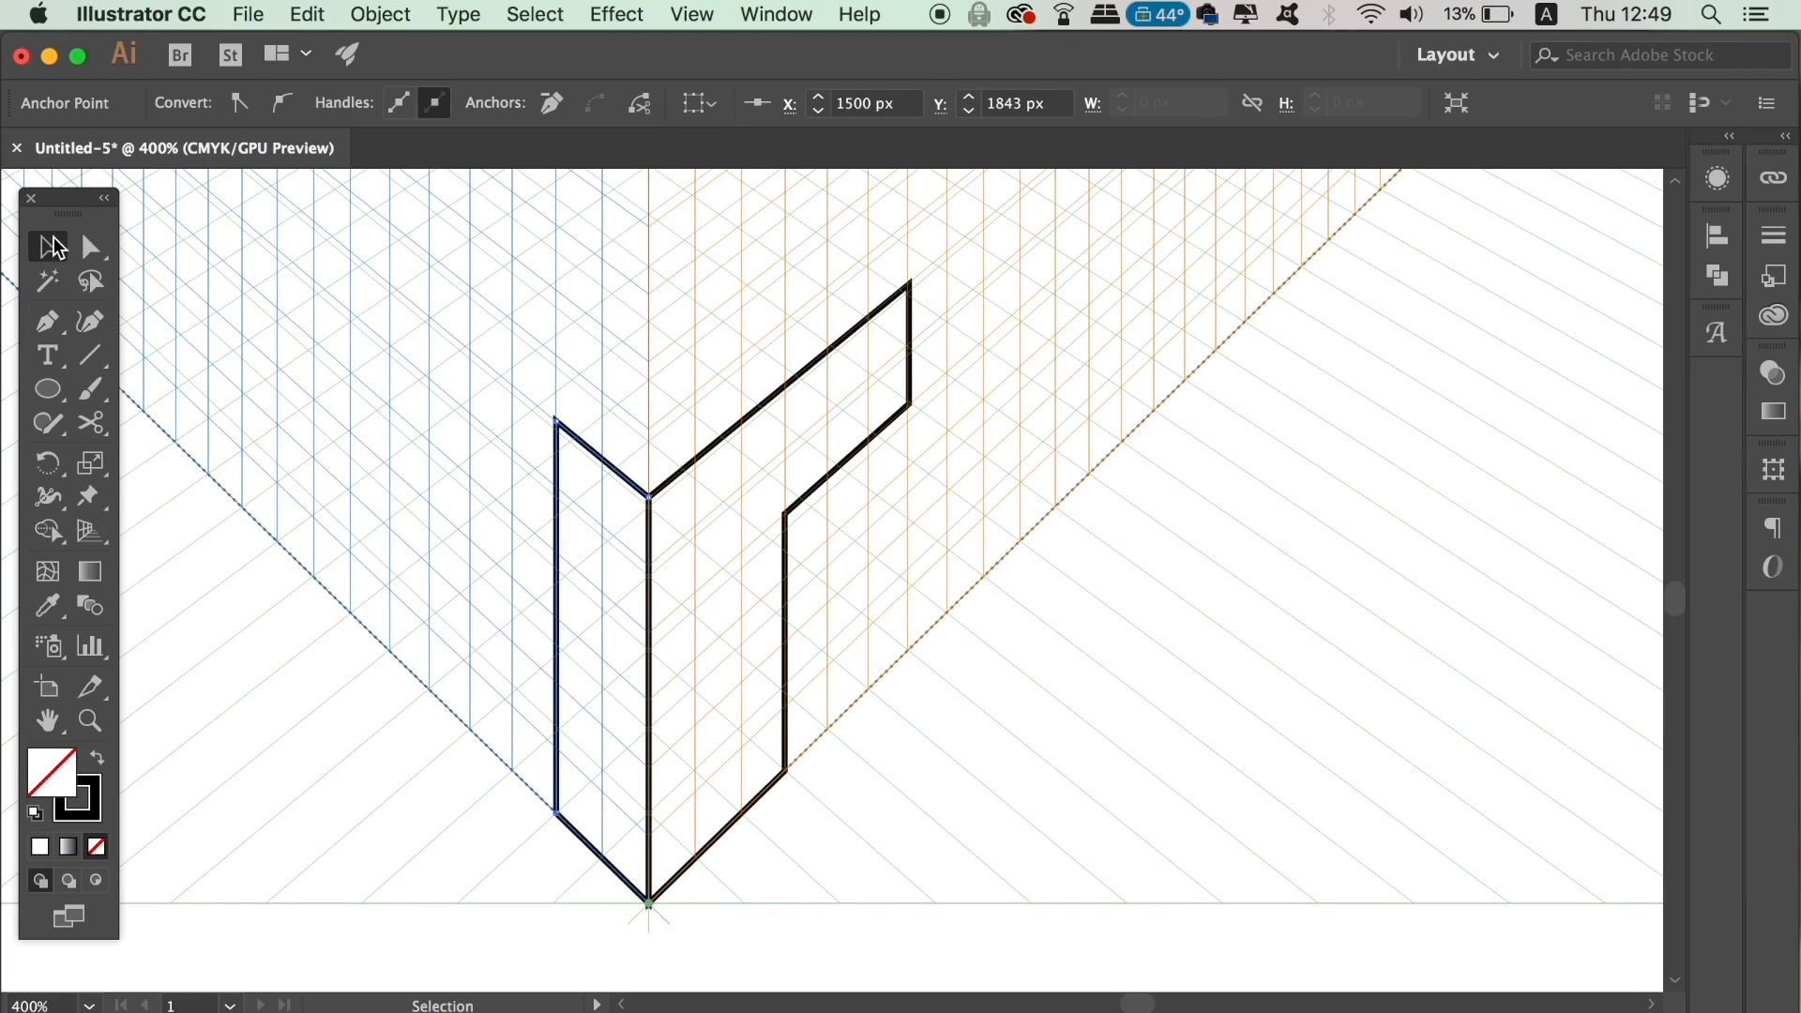
click(1099, 659)
Swap fill and stroke on the right face so it has a black fill and no stroke
key(super+minus)
key(super+minus)
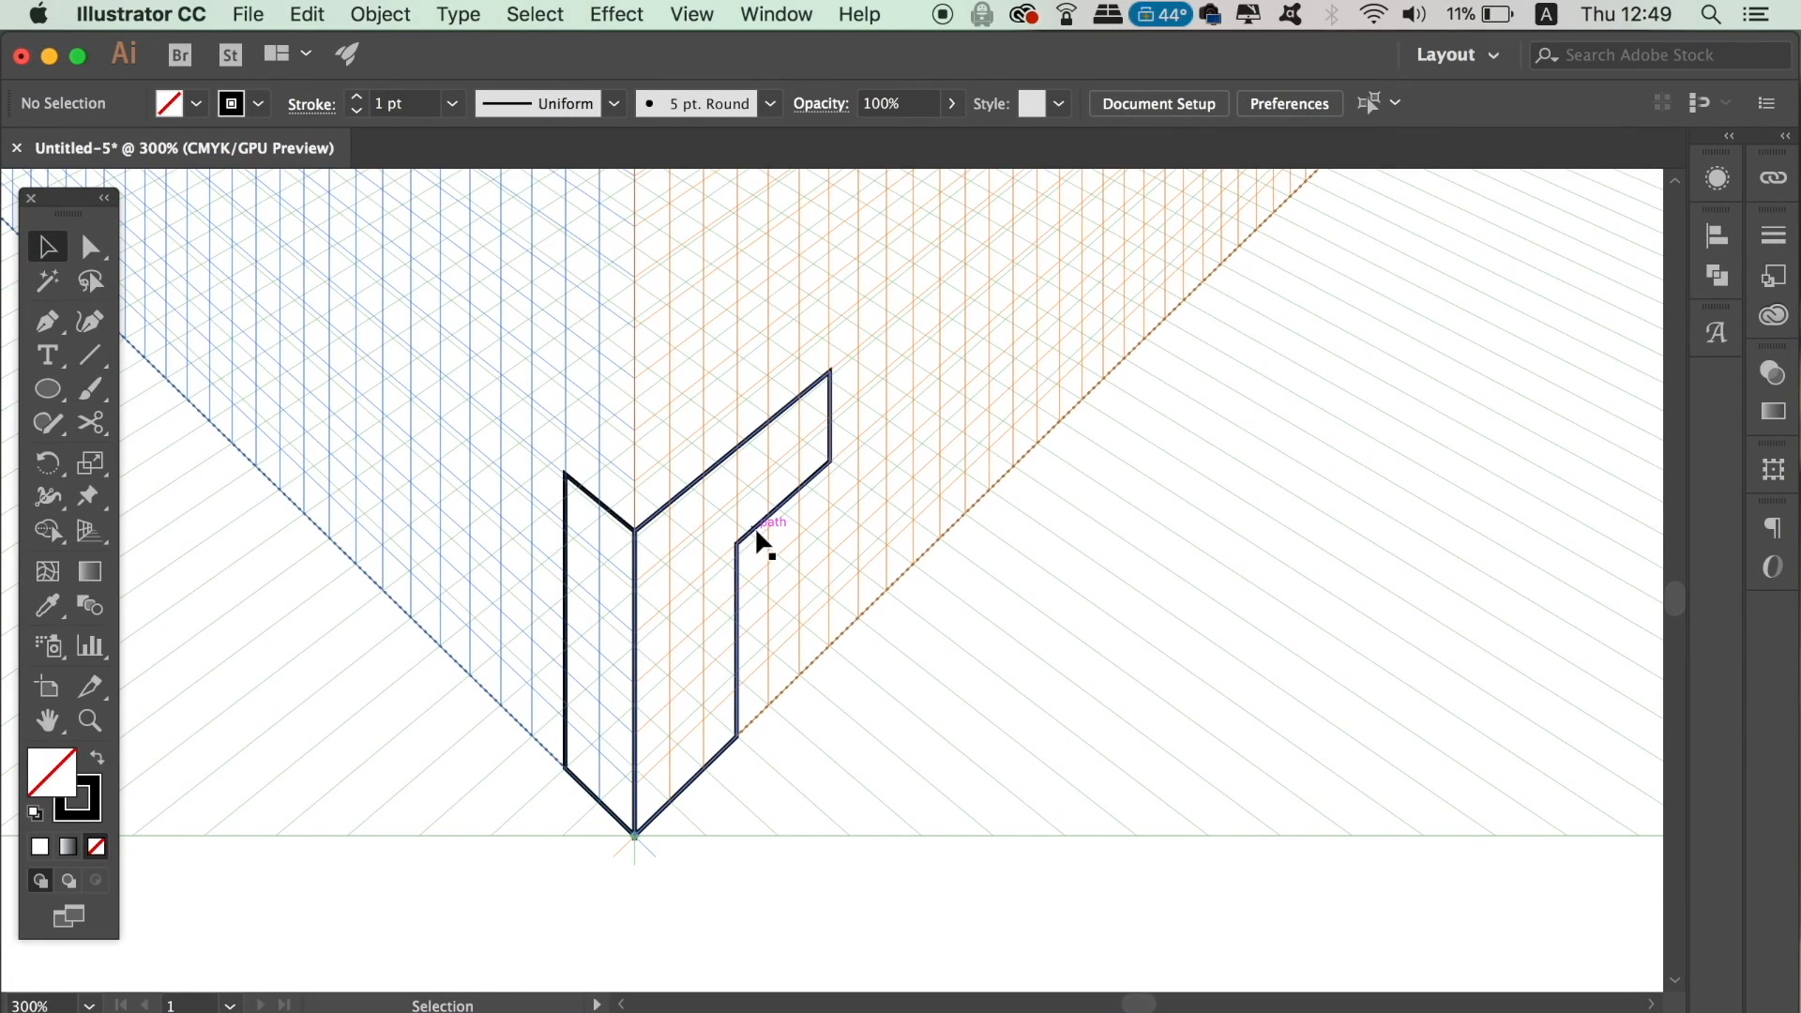
click(739, 554)
click(105, 764)
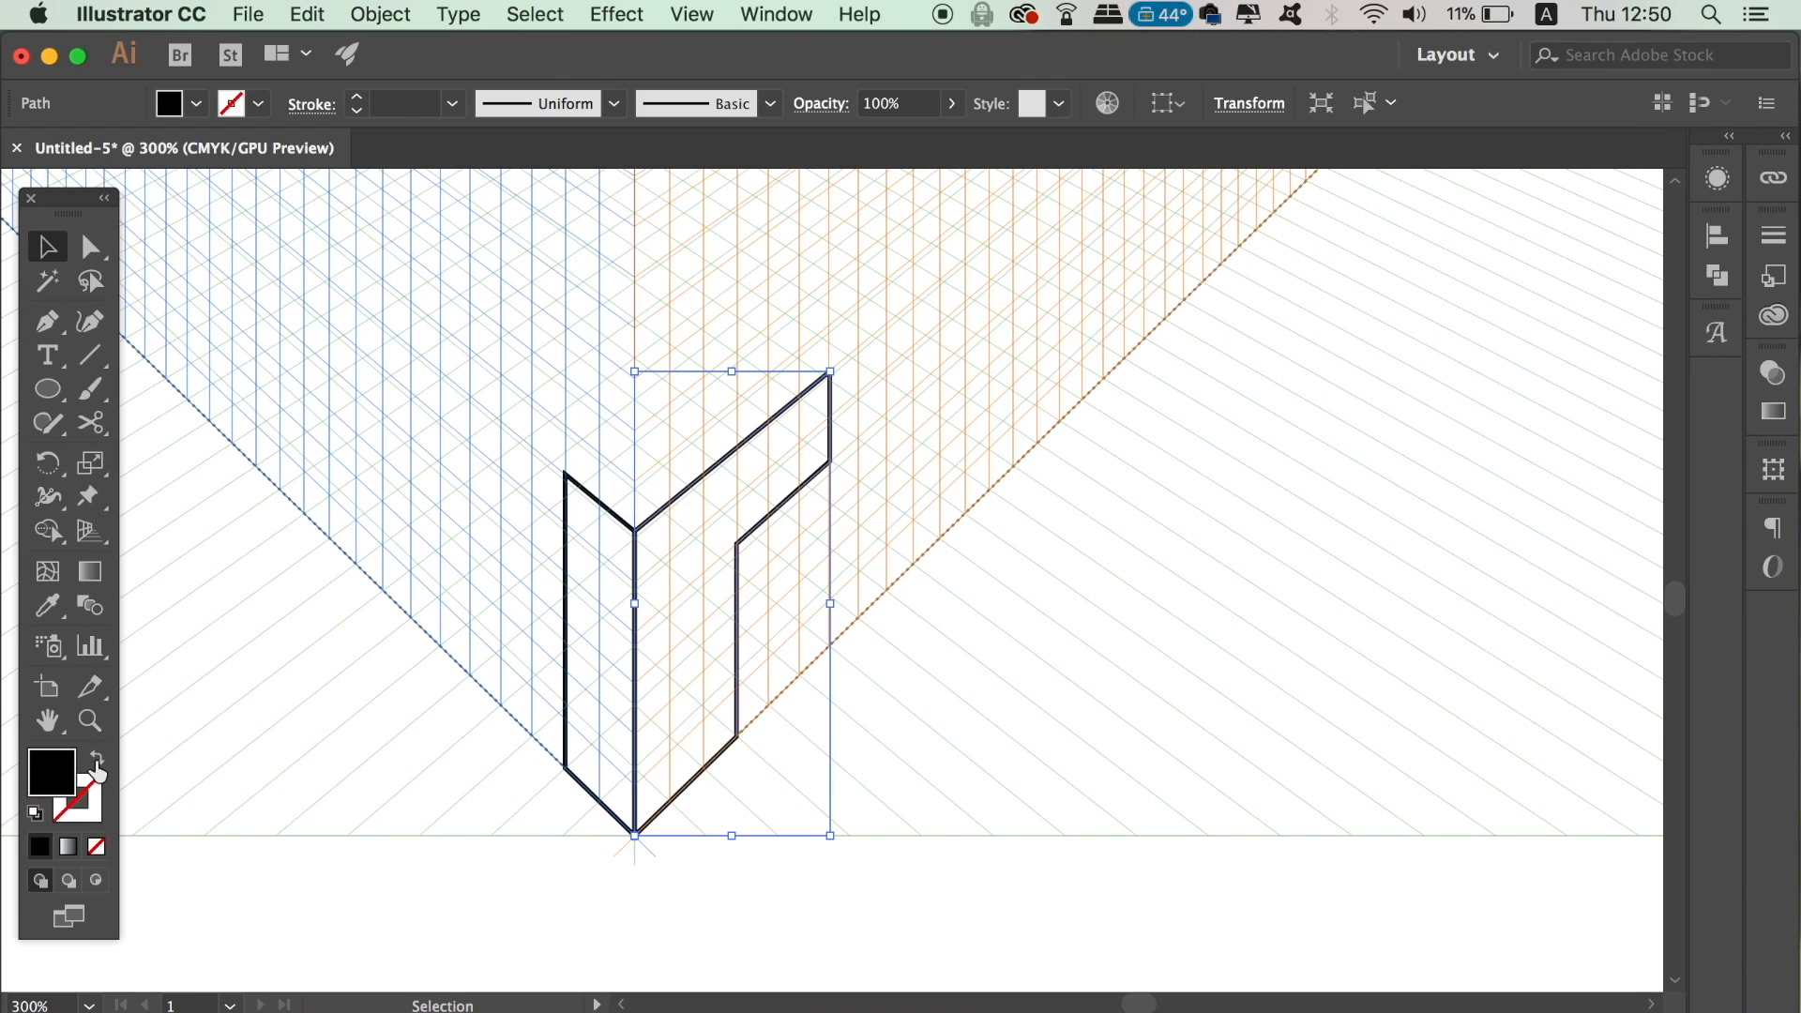
Remove the left side face's stroke and give it the light grey fill BFBFBF
click(569, 648)
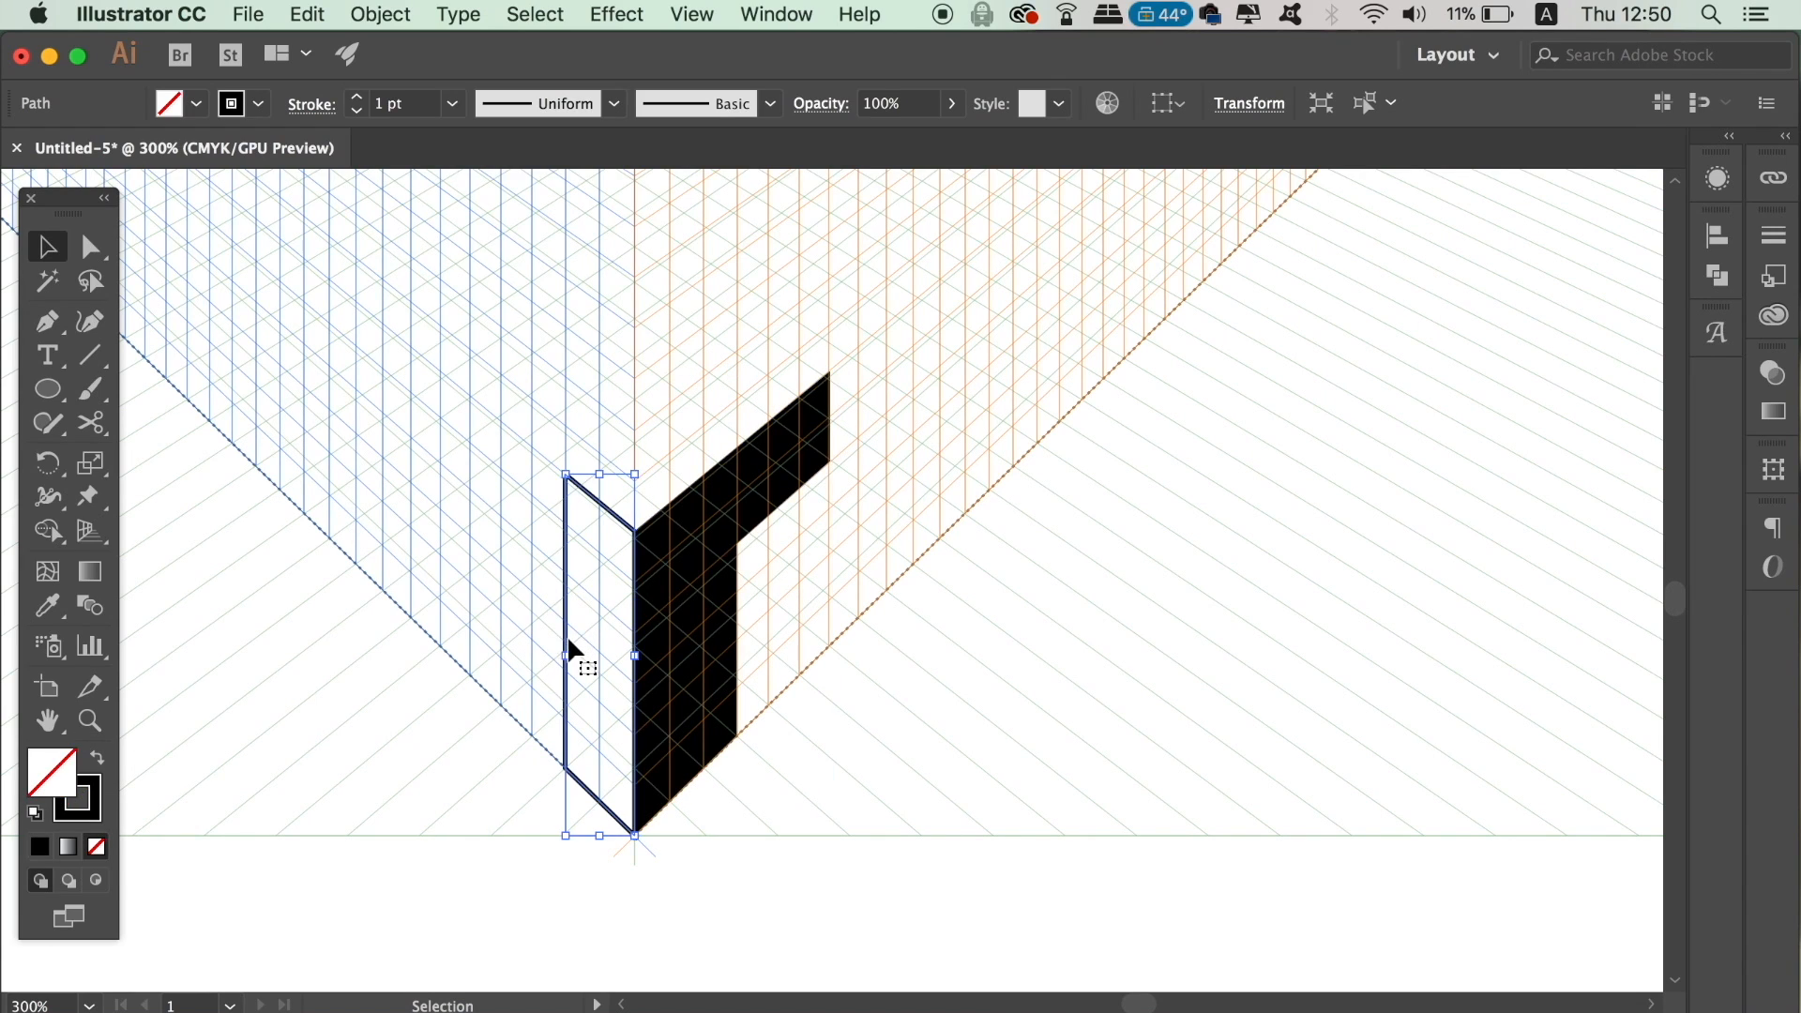
click(105, 763)
double_click(57, 765)
drag(1220, 620, 1017, 563)
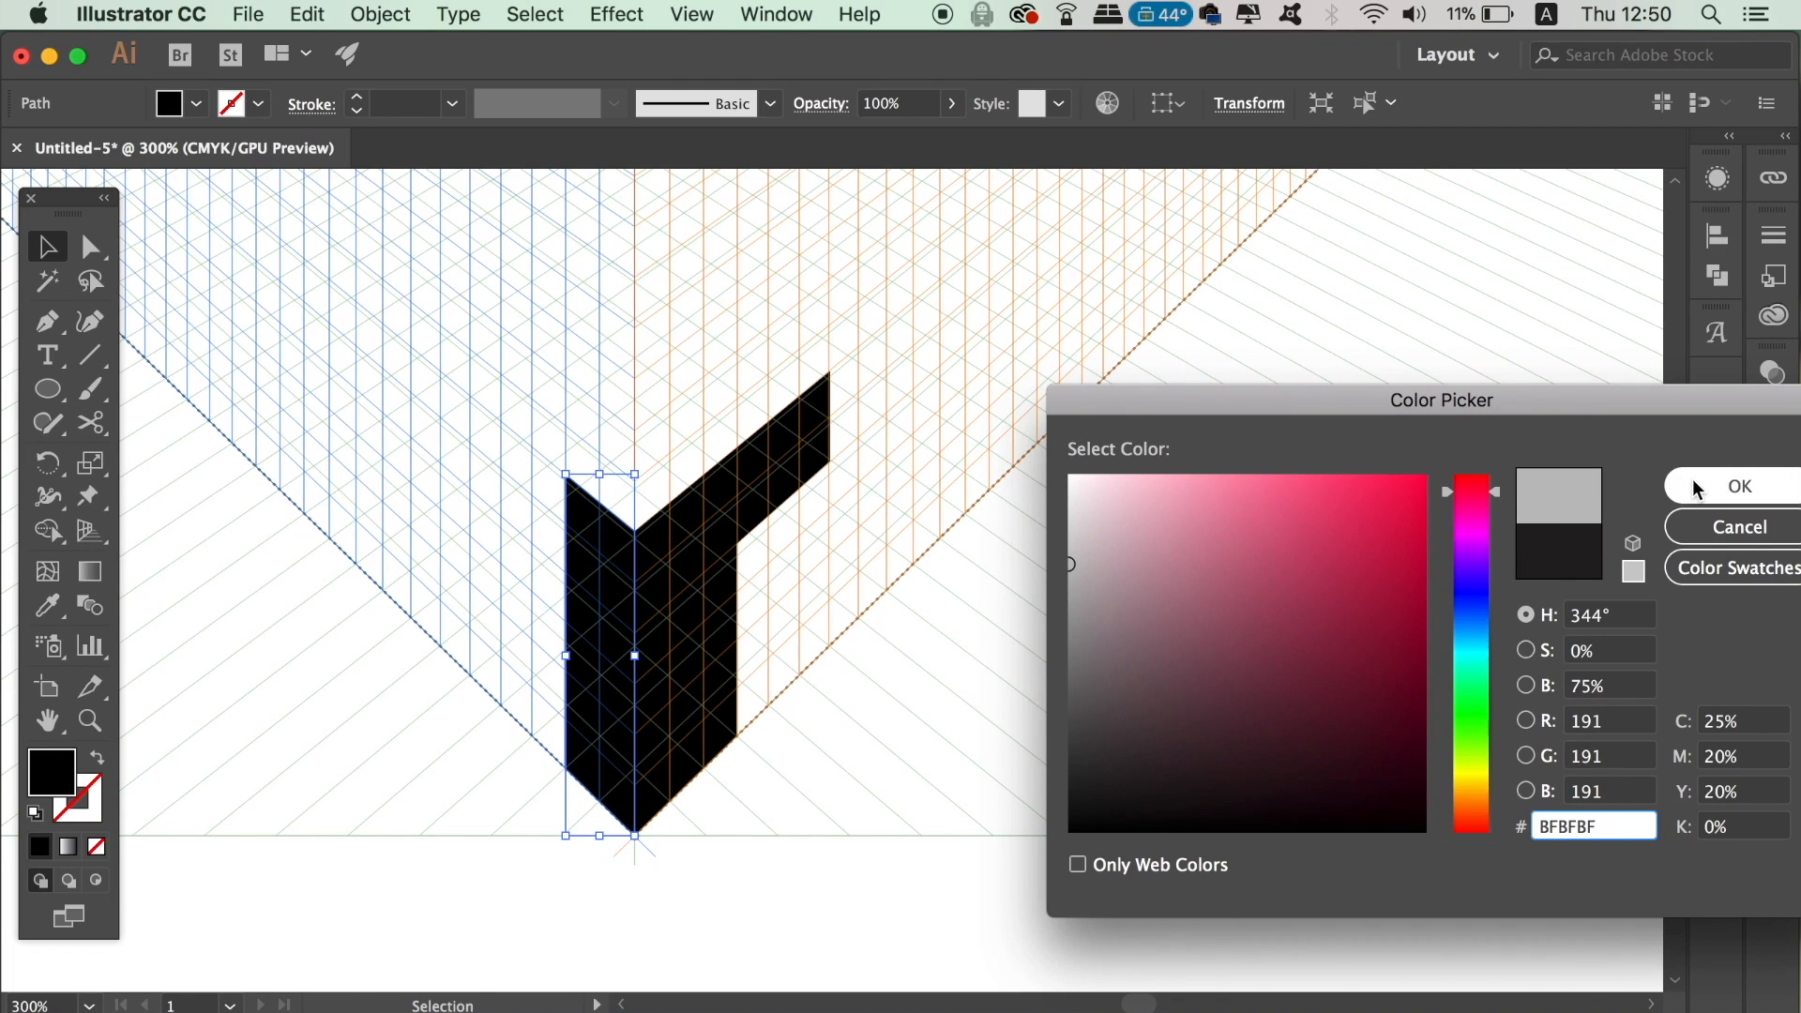
click(1737, 486)
click(1160, 683)
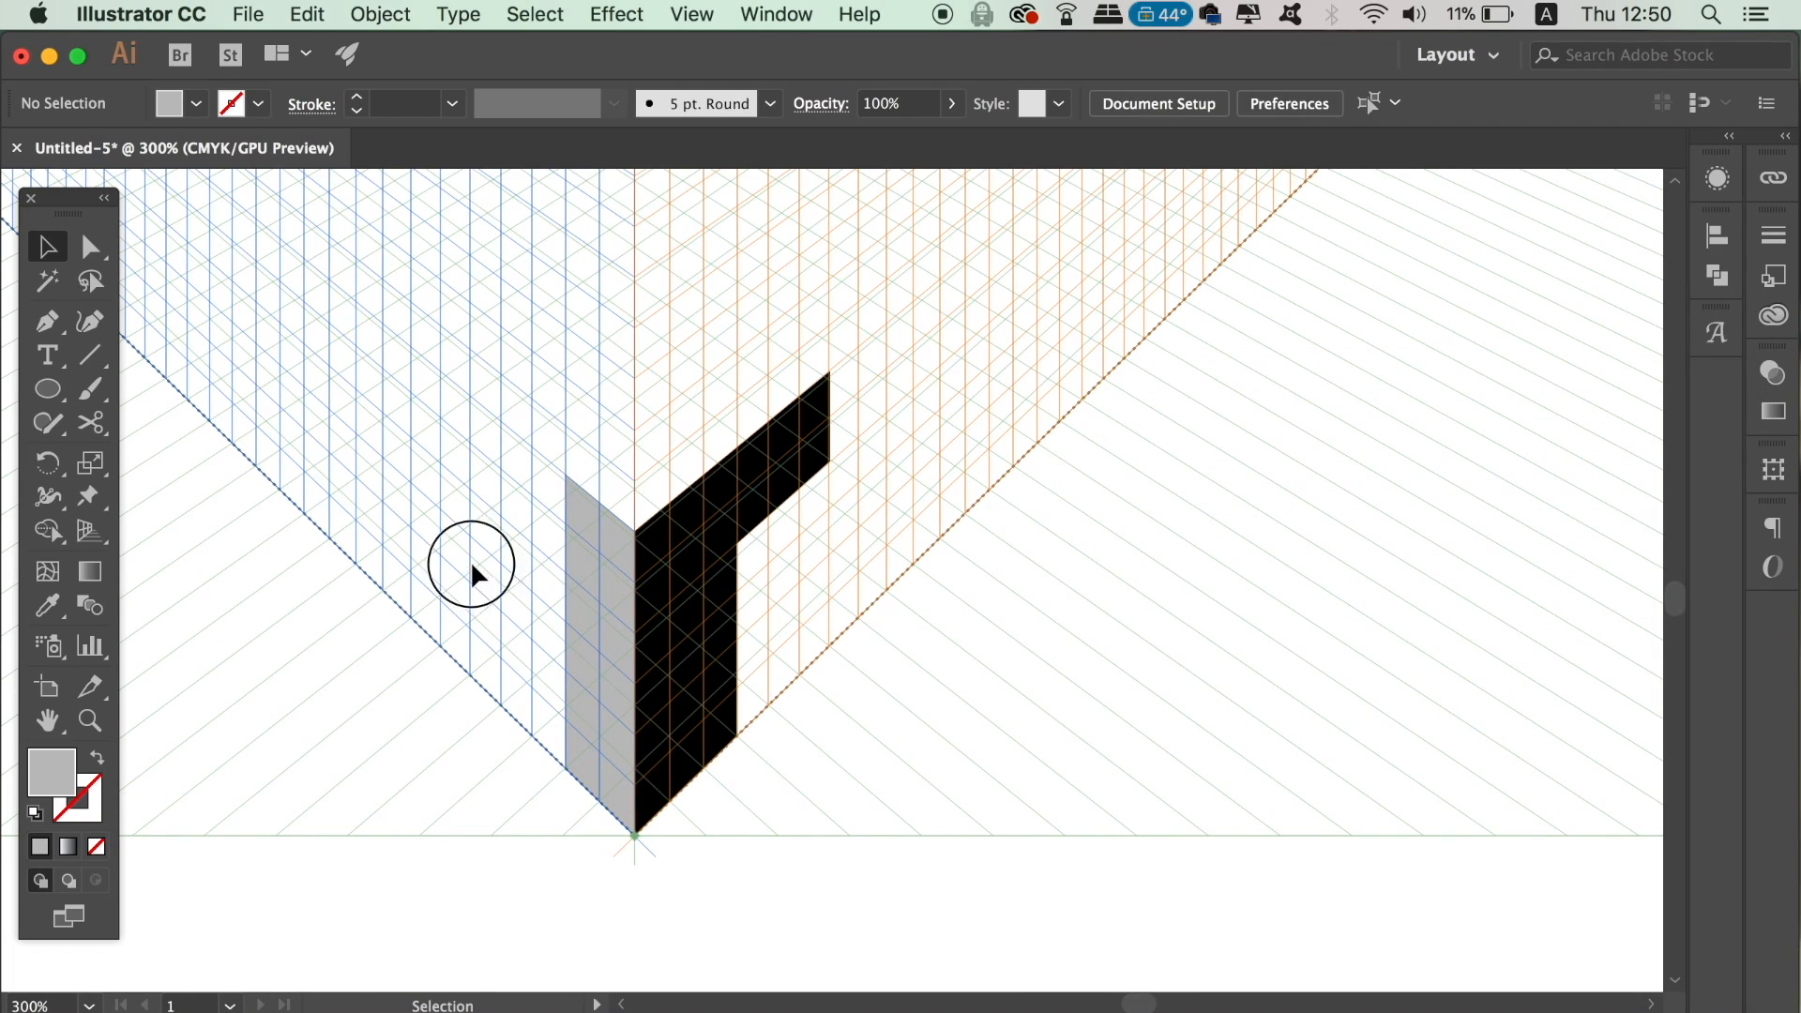
Duplicate the black and grey faces together to the right of the original
click(728, 643)
drag(695, 635, 916, 623)
Reflect the duplicated black and grey faces across the vertical axis
click(394, 13)
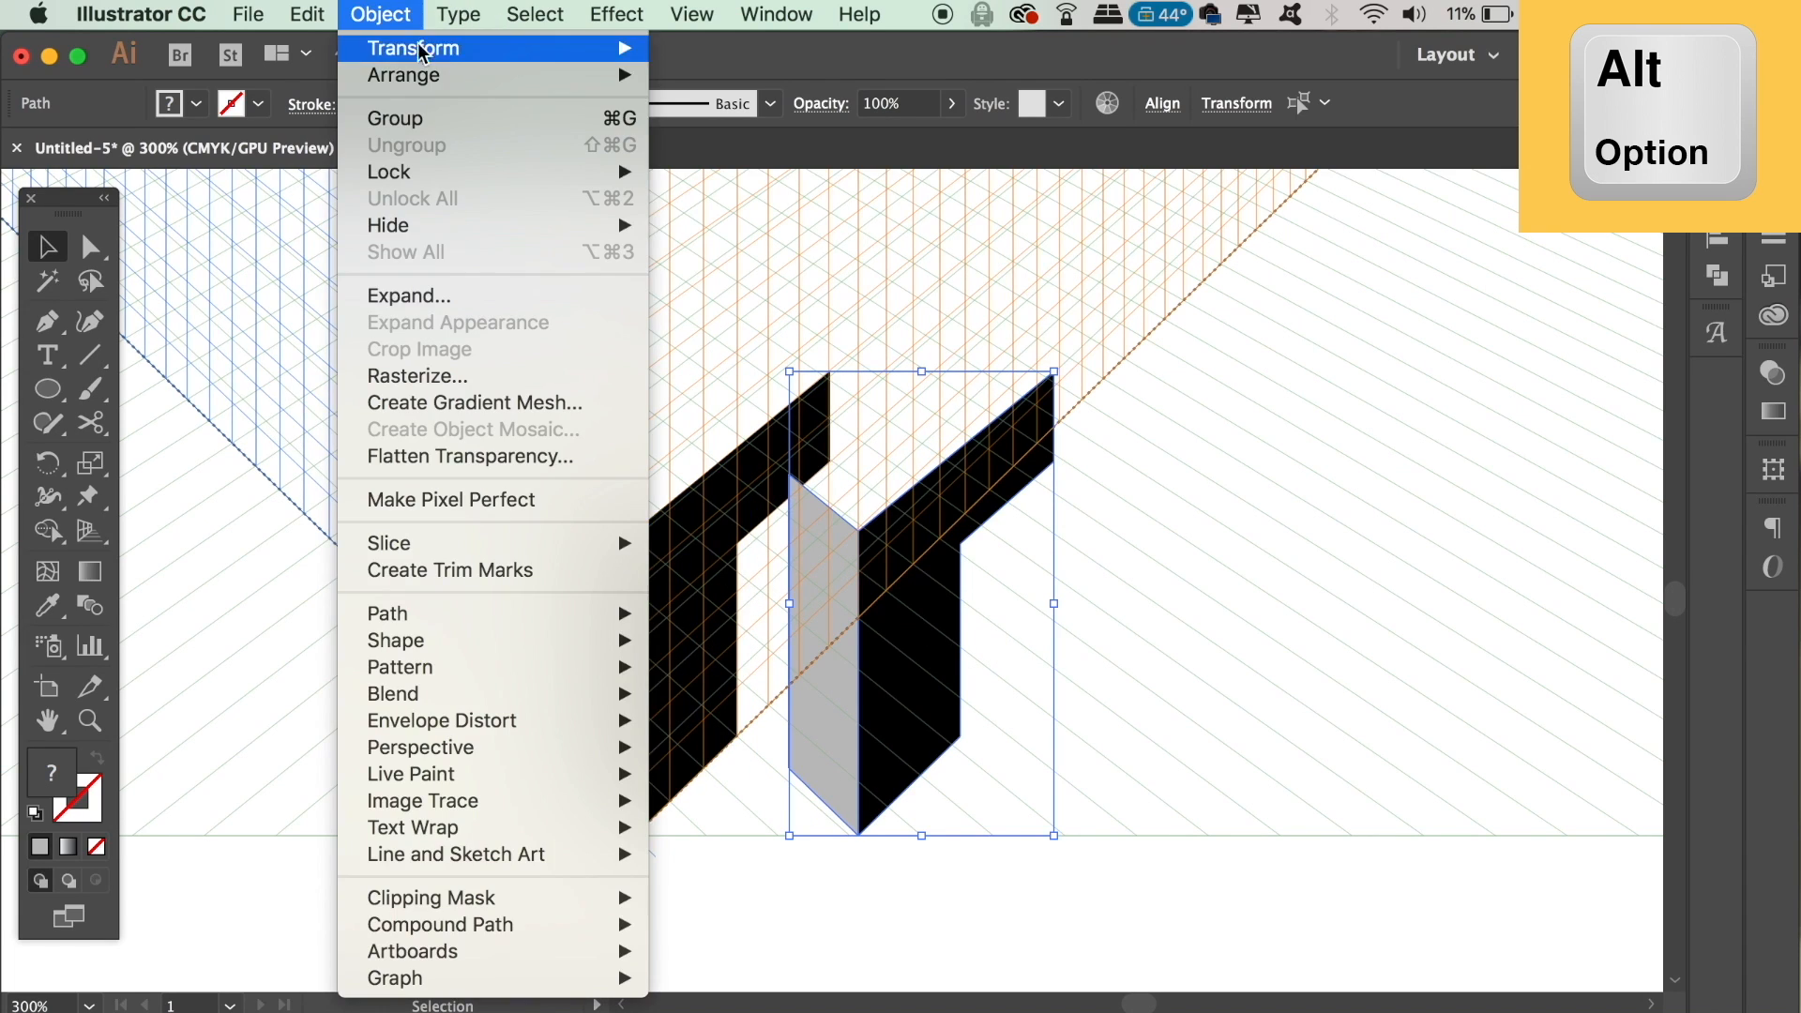
mouse_move(497, 52)
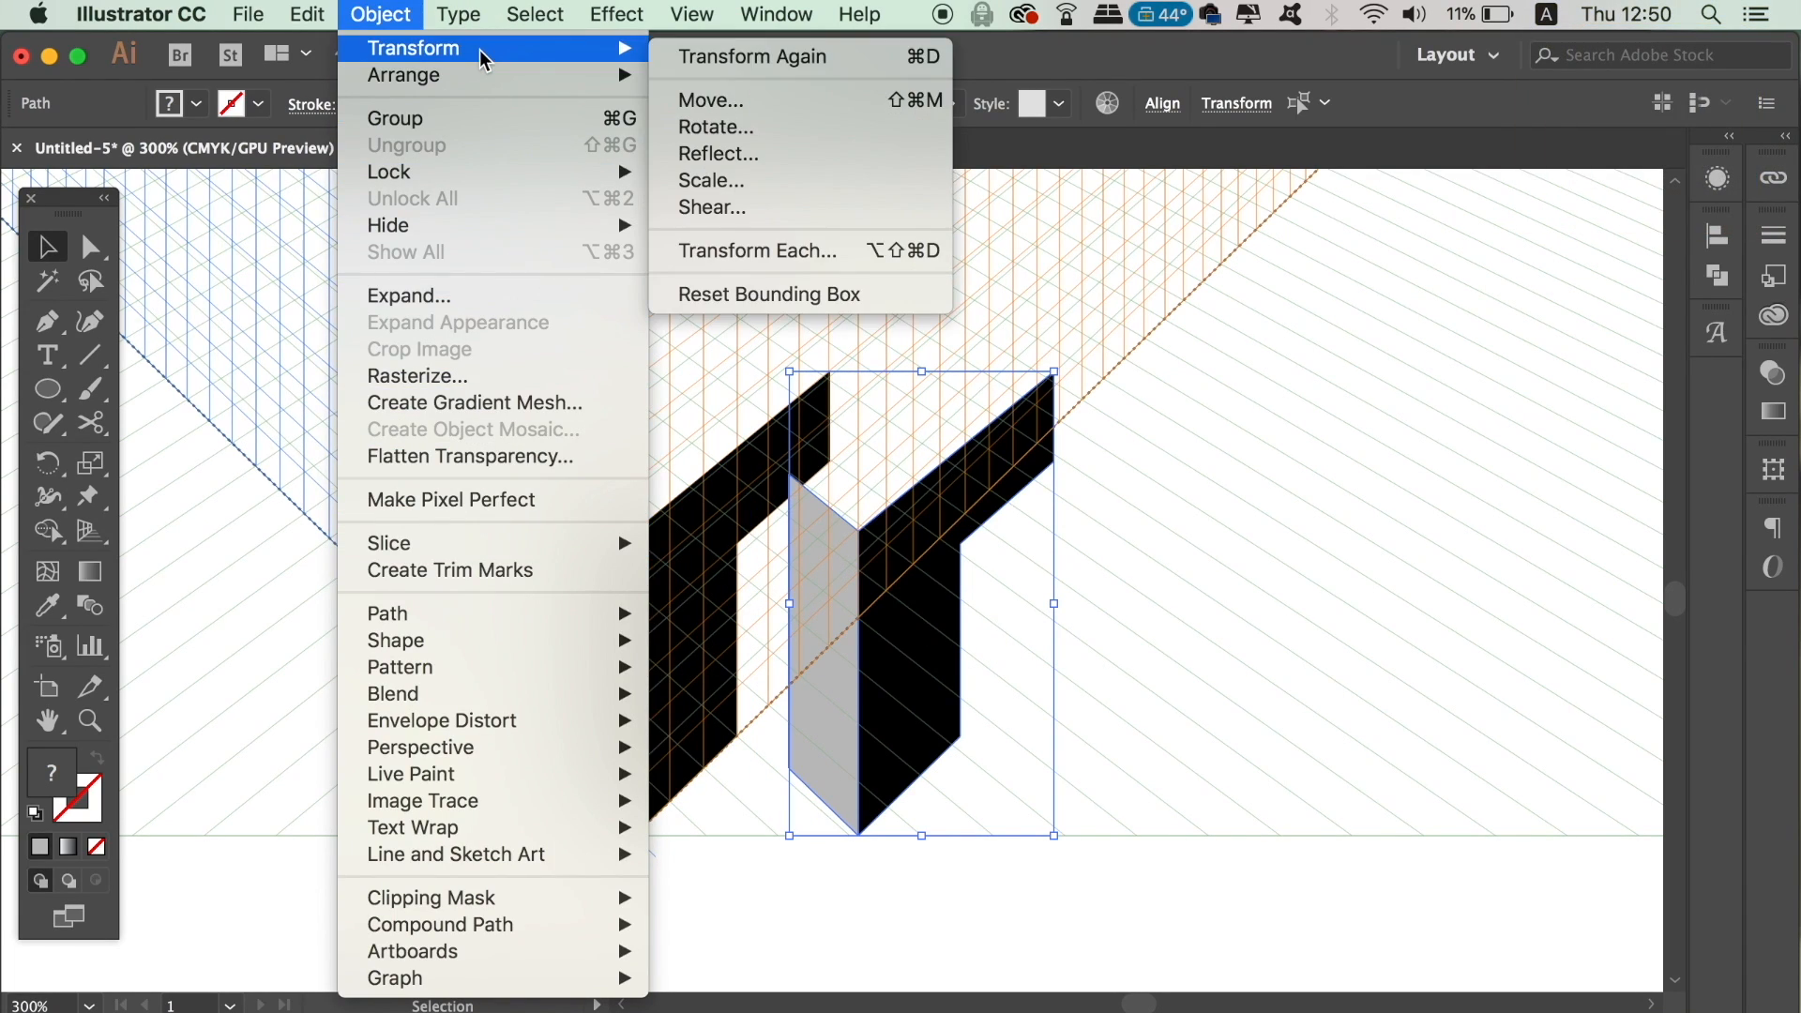
click(834, 157)
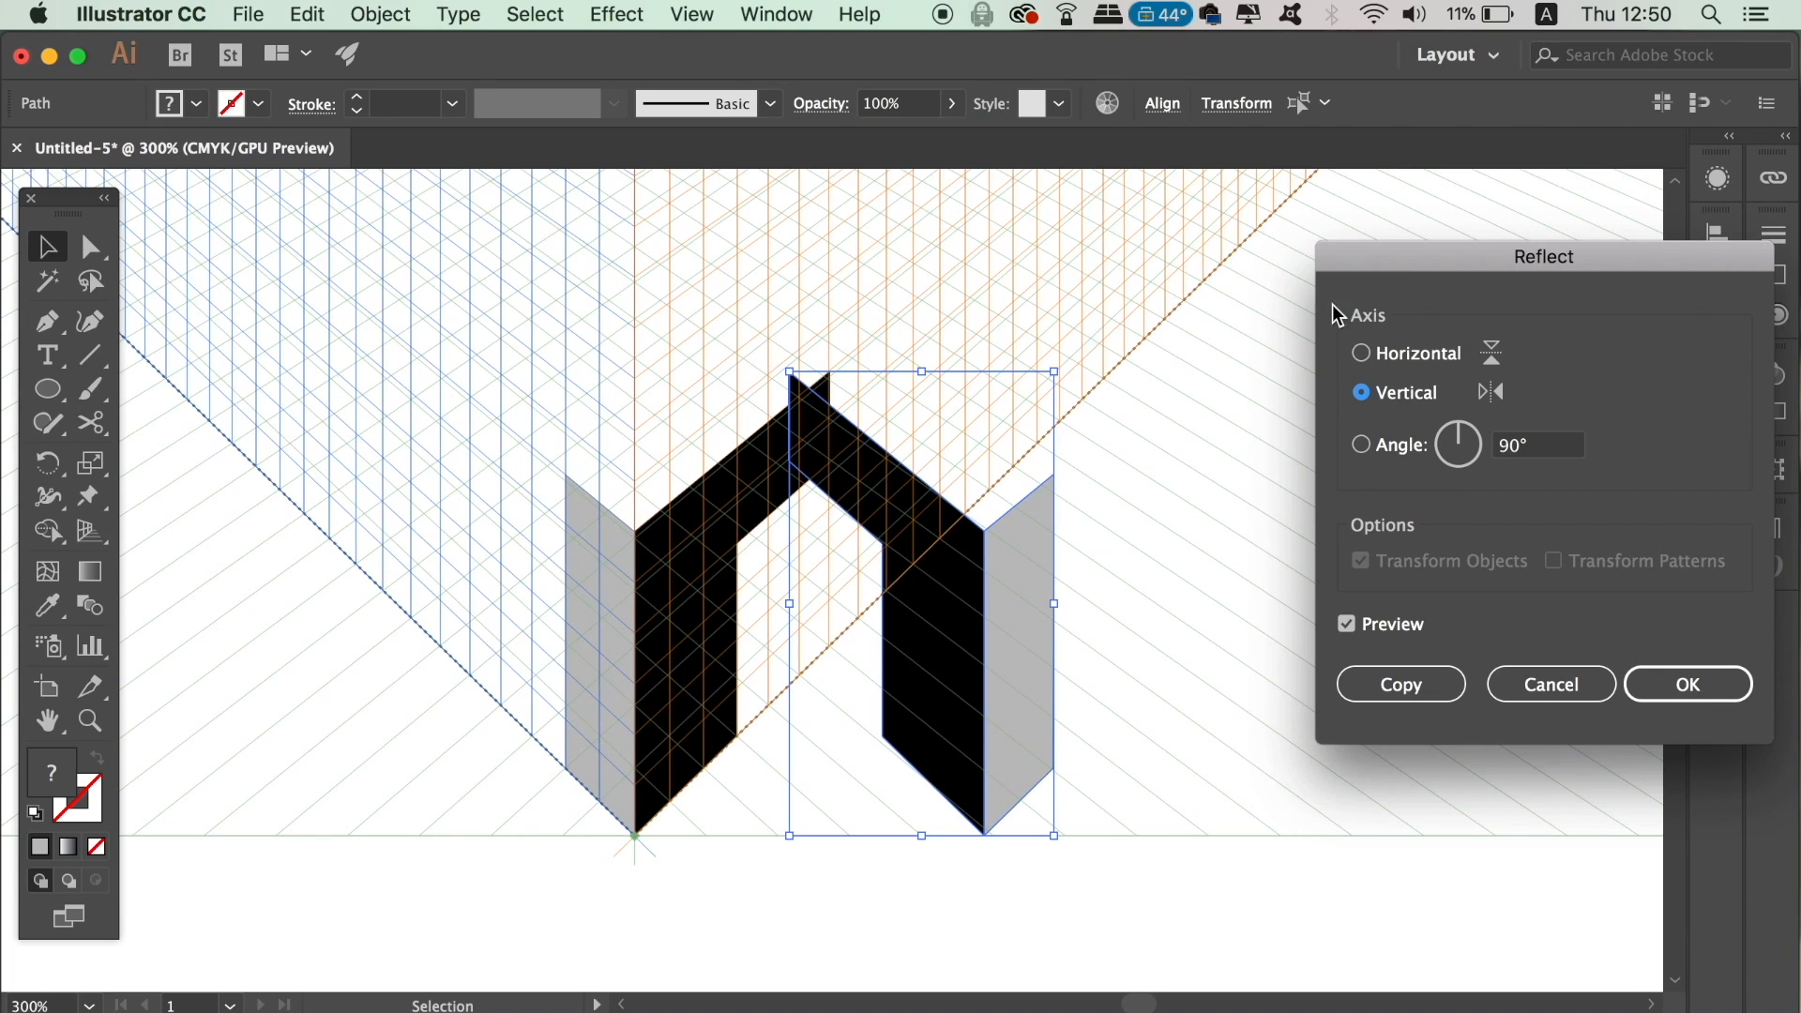
click(1391, 355)
click(1388, 392)
click(1412, 627)
click(1407, 625)
click(1648, 668)
Move the mirrored faces until their black face meets the original's along the central vertical edge, and deselect them
key(a)
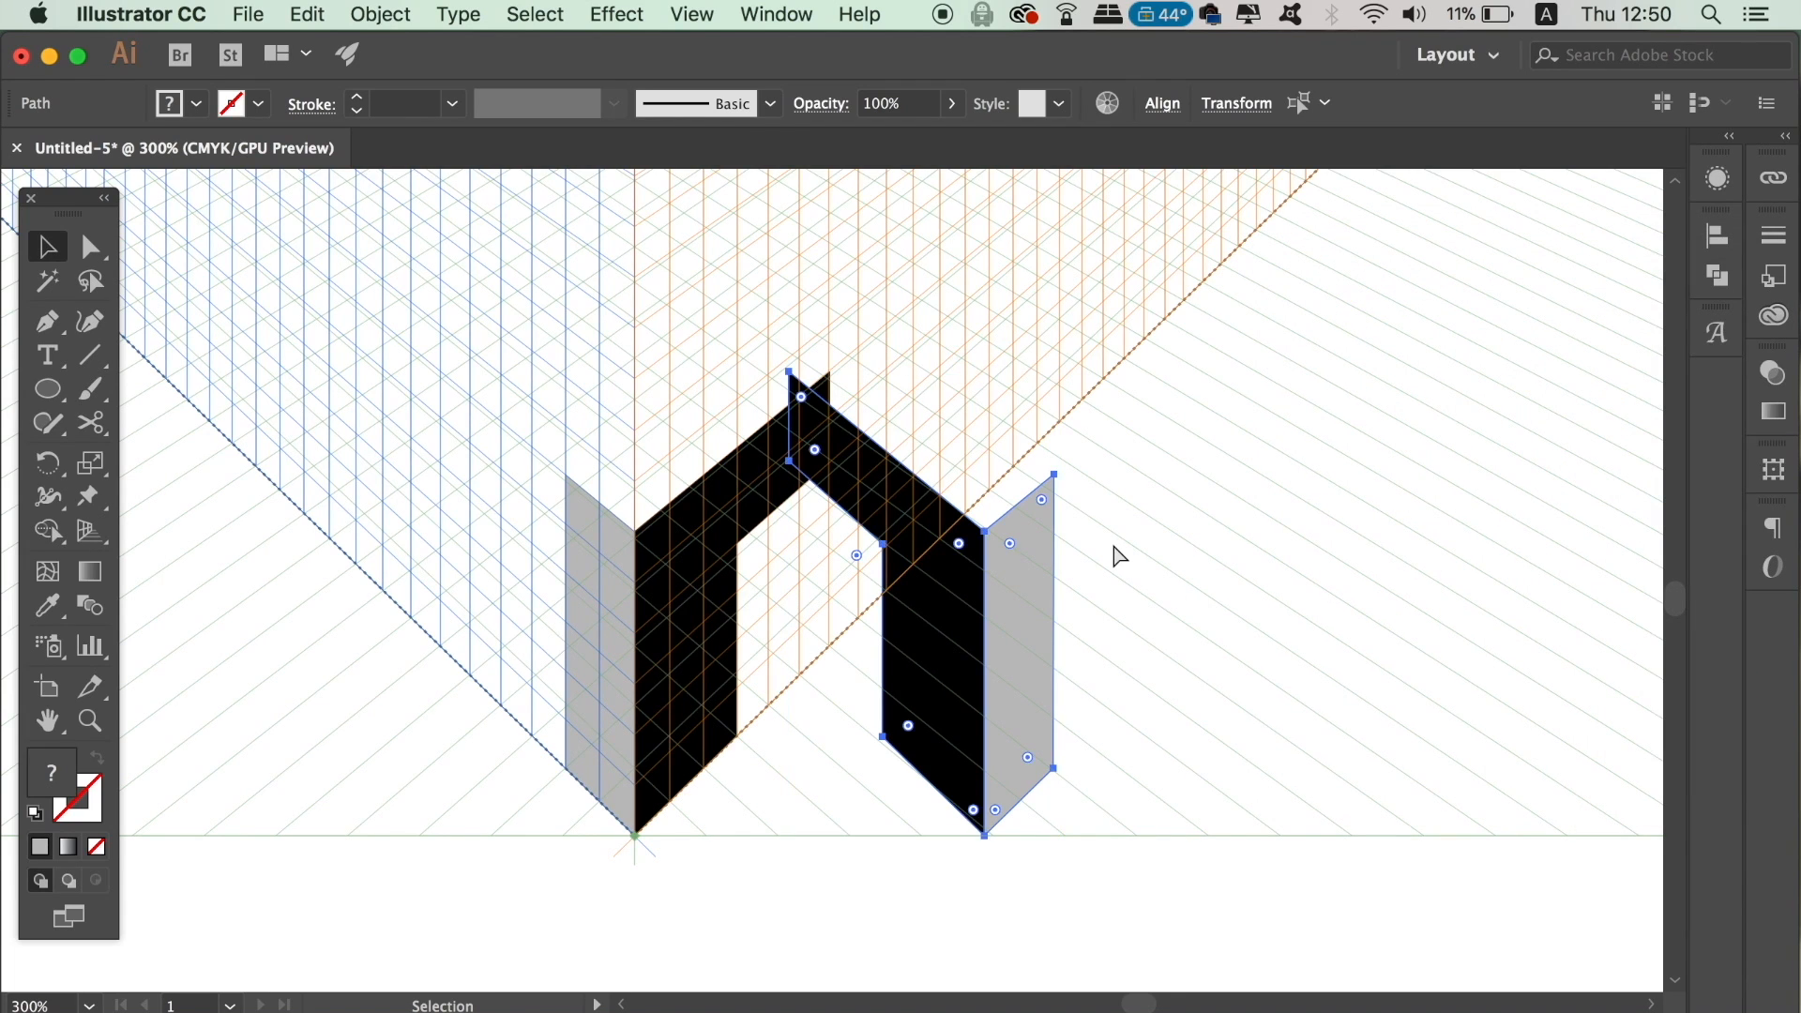
key(super+equal)
key(super+equal)
drag(720, 394, 804, 515)
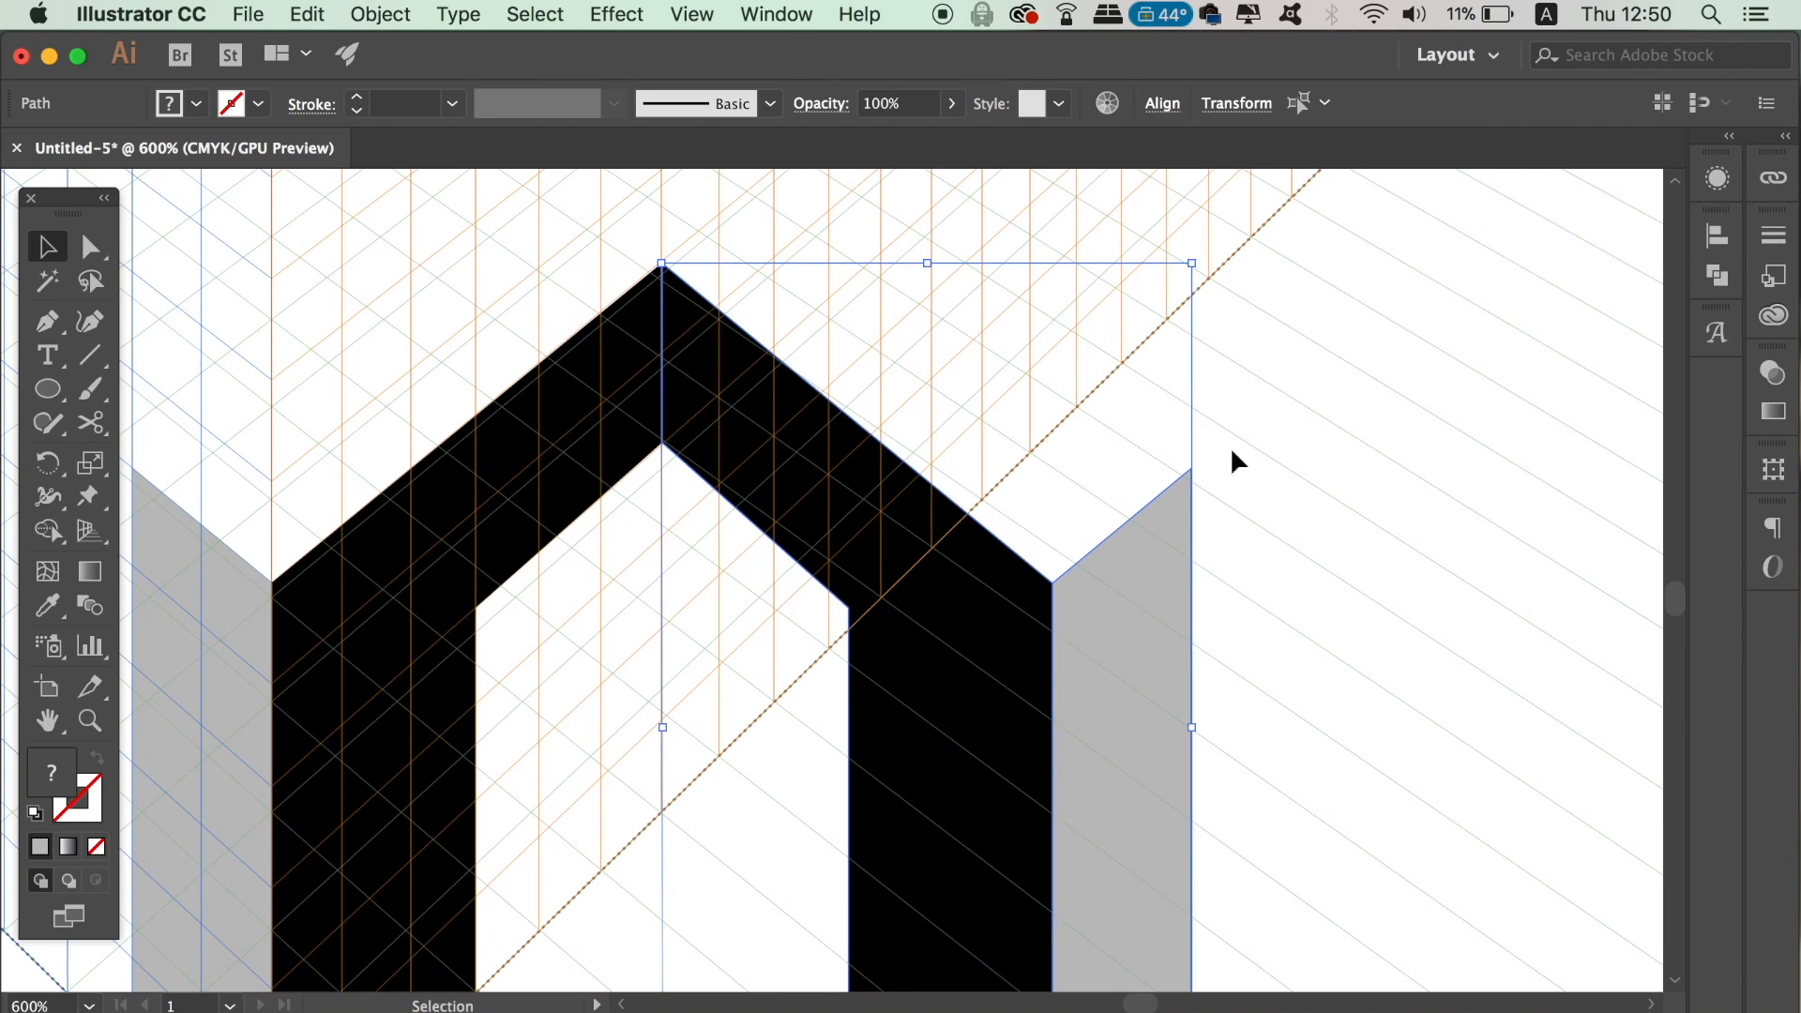
click(1384, 411)
Draw a closed, unfilled grey-stroked chevron with the Pen tool as the top face, joining both side faces along the black faces' upper edges
scroll(1053, 495, left, 5)
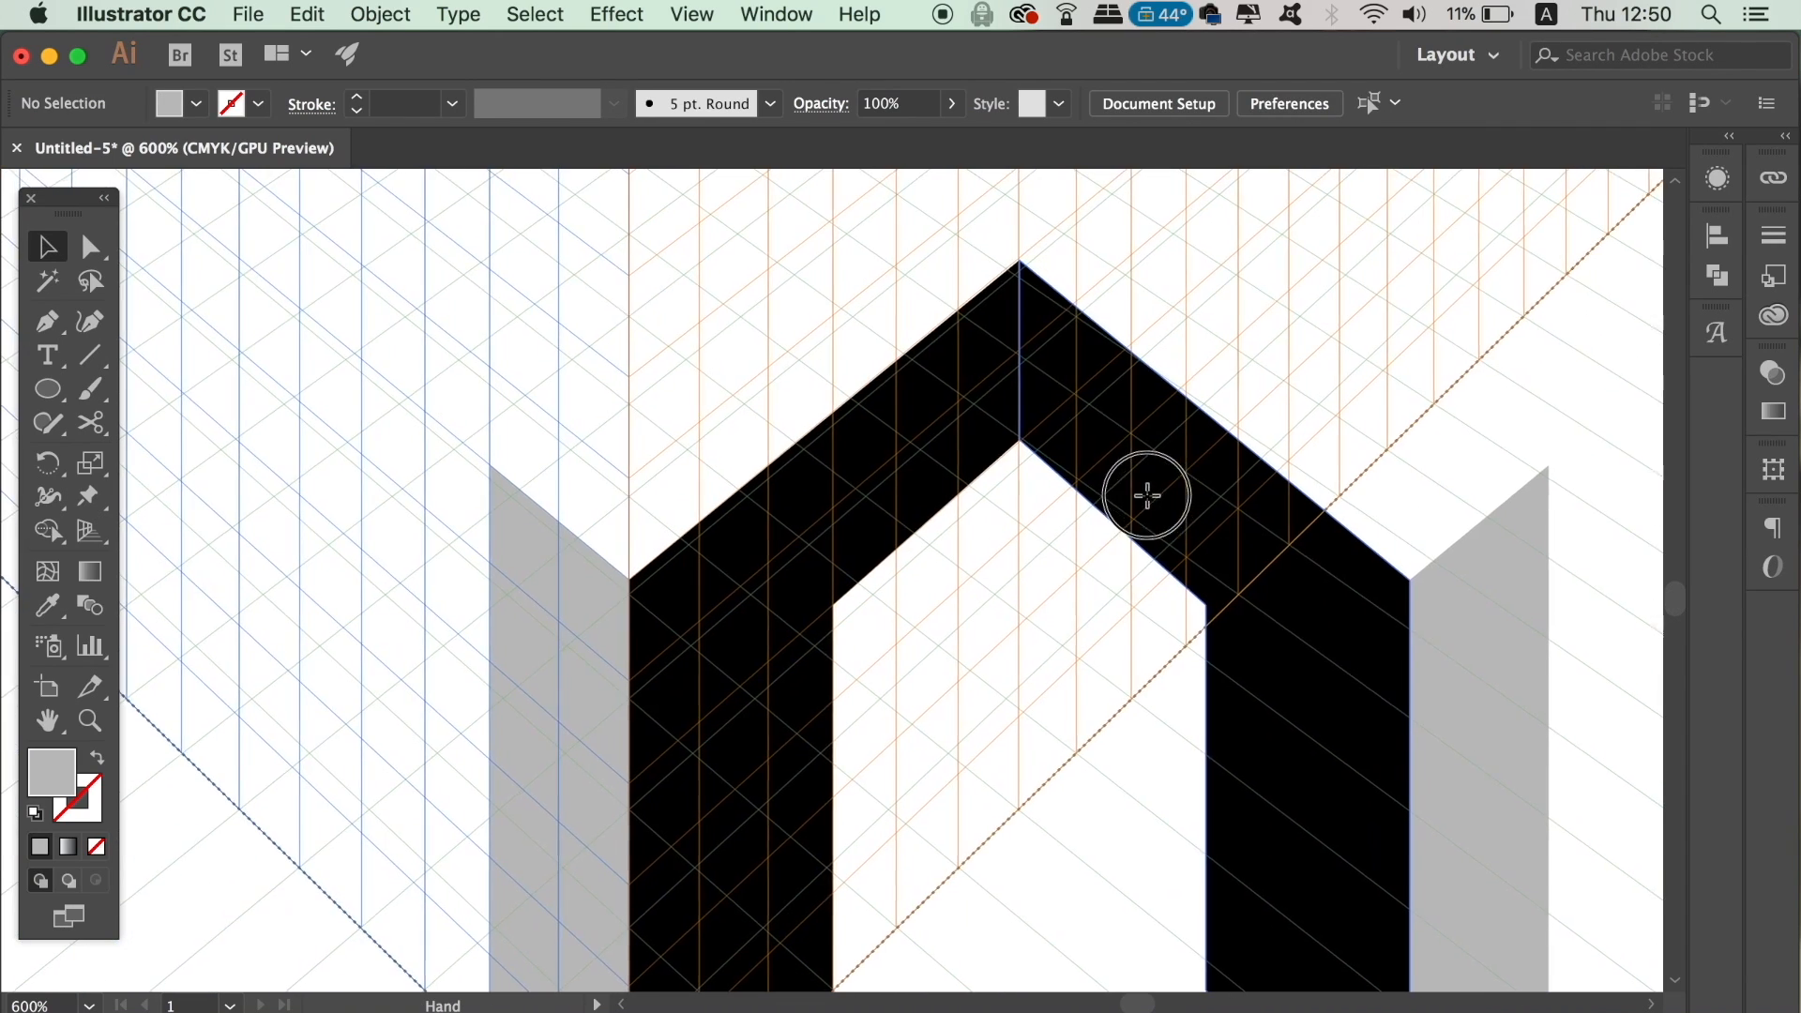
scroll(1078, 623, up, 2)
key(super+minus)
key(super+minus)
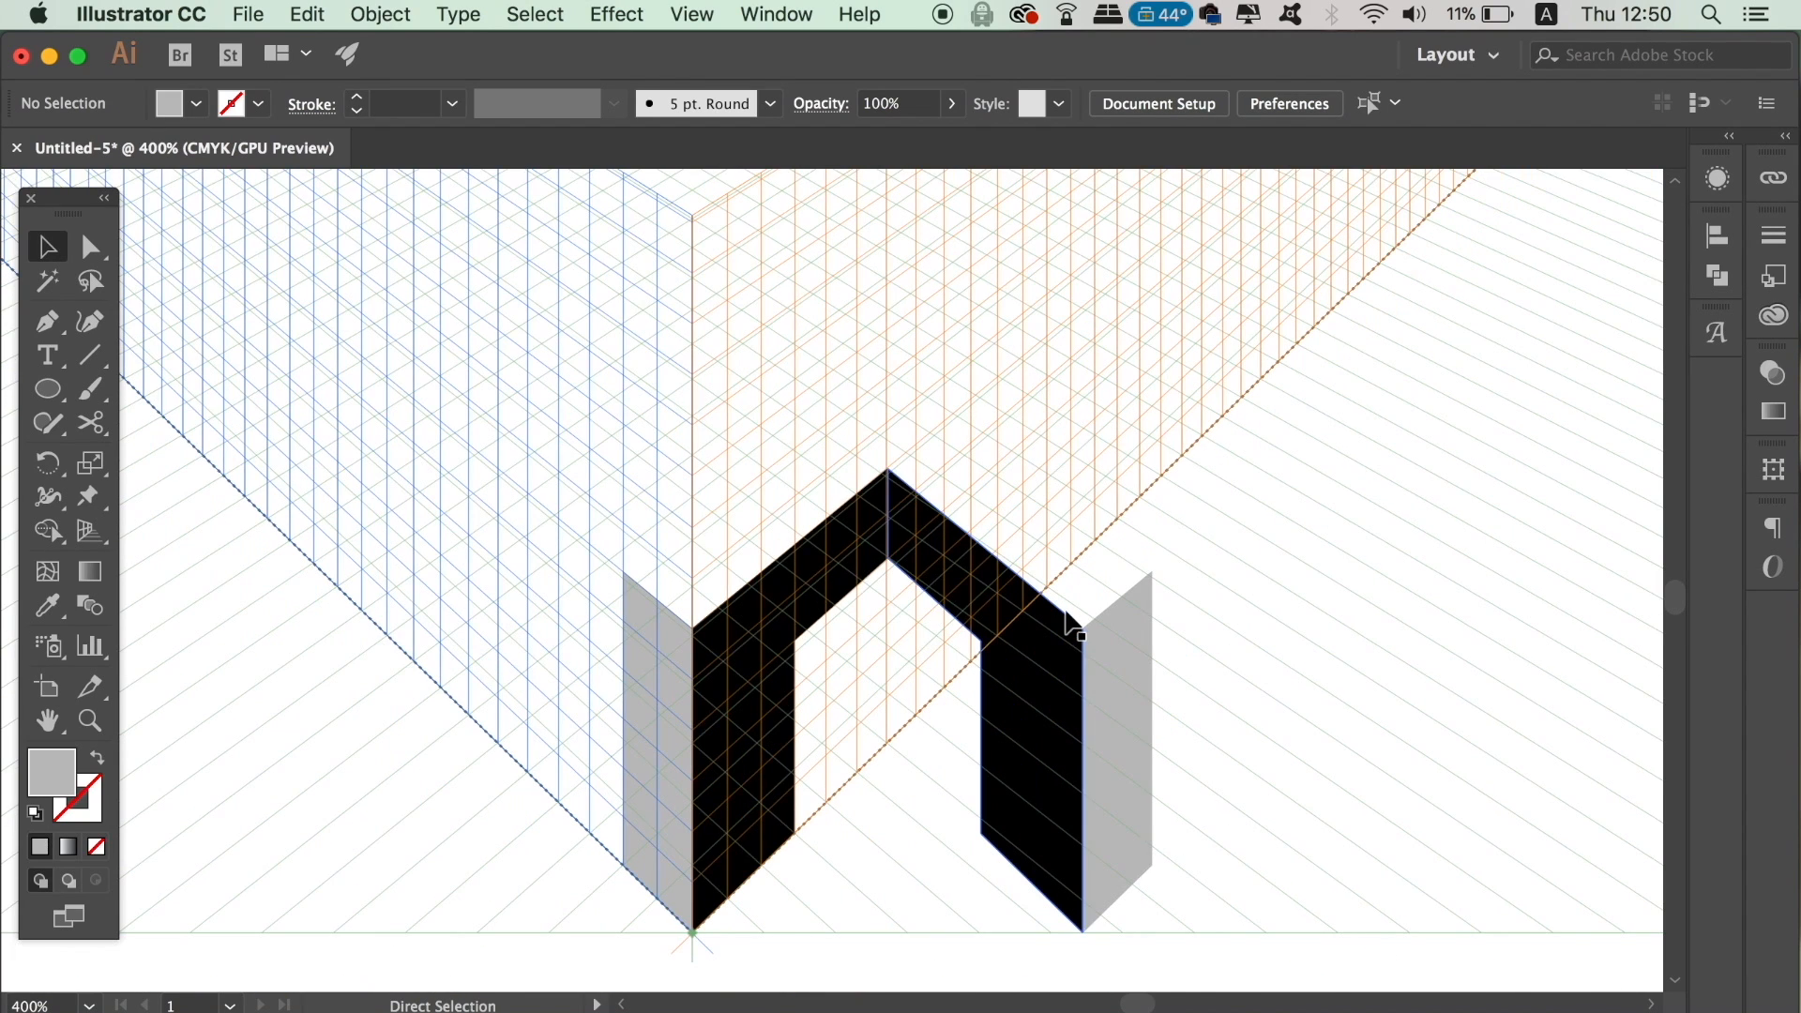
drag(804, 402, 713, 469)
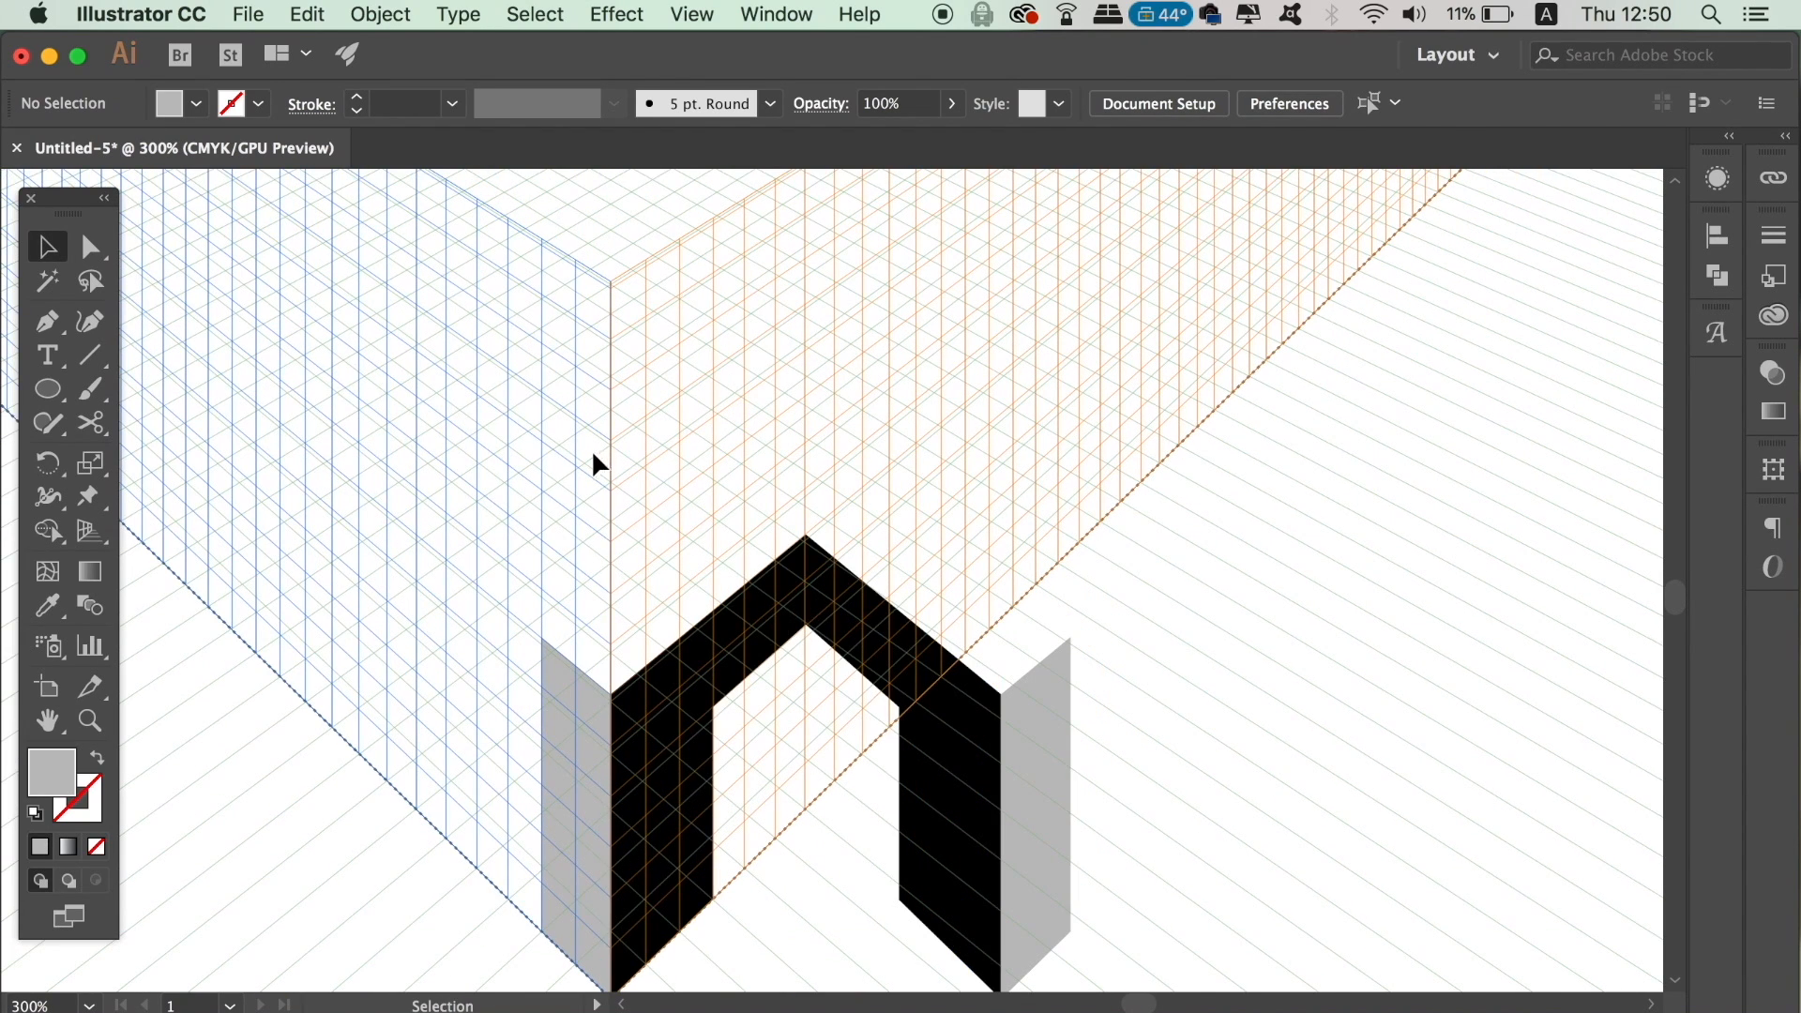
key(p)
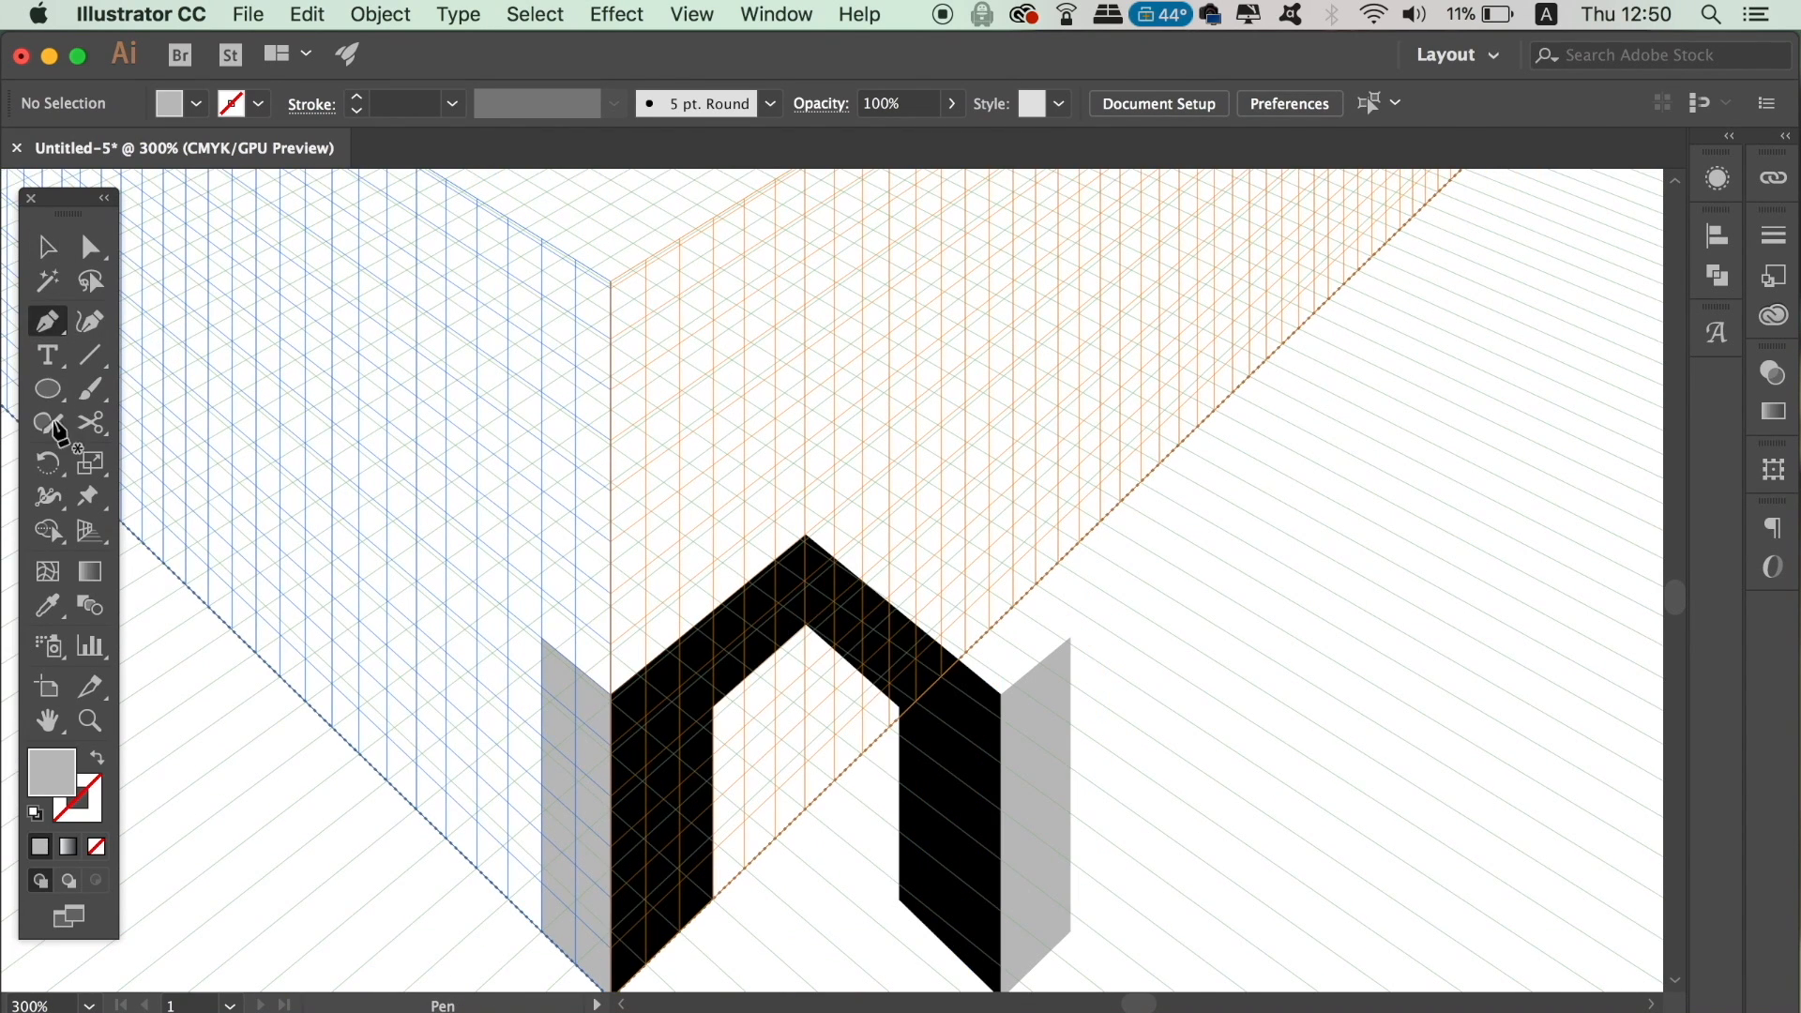
click(97, 759)
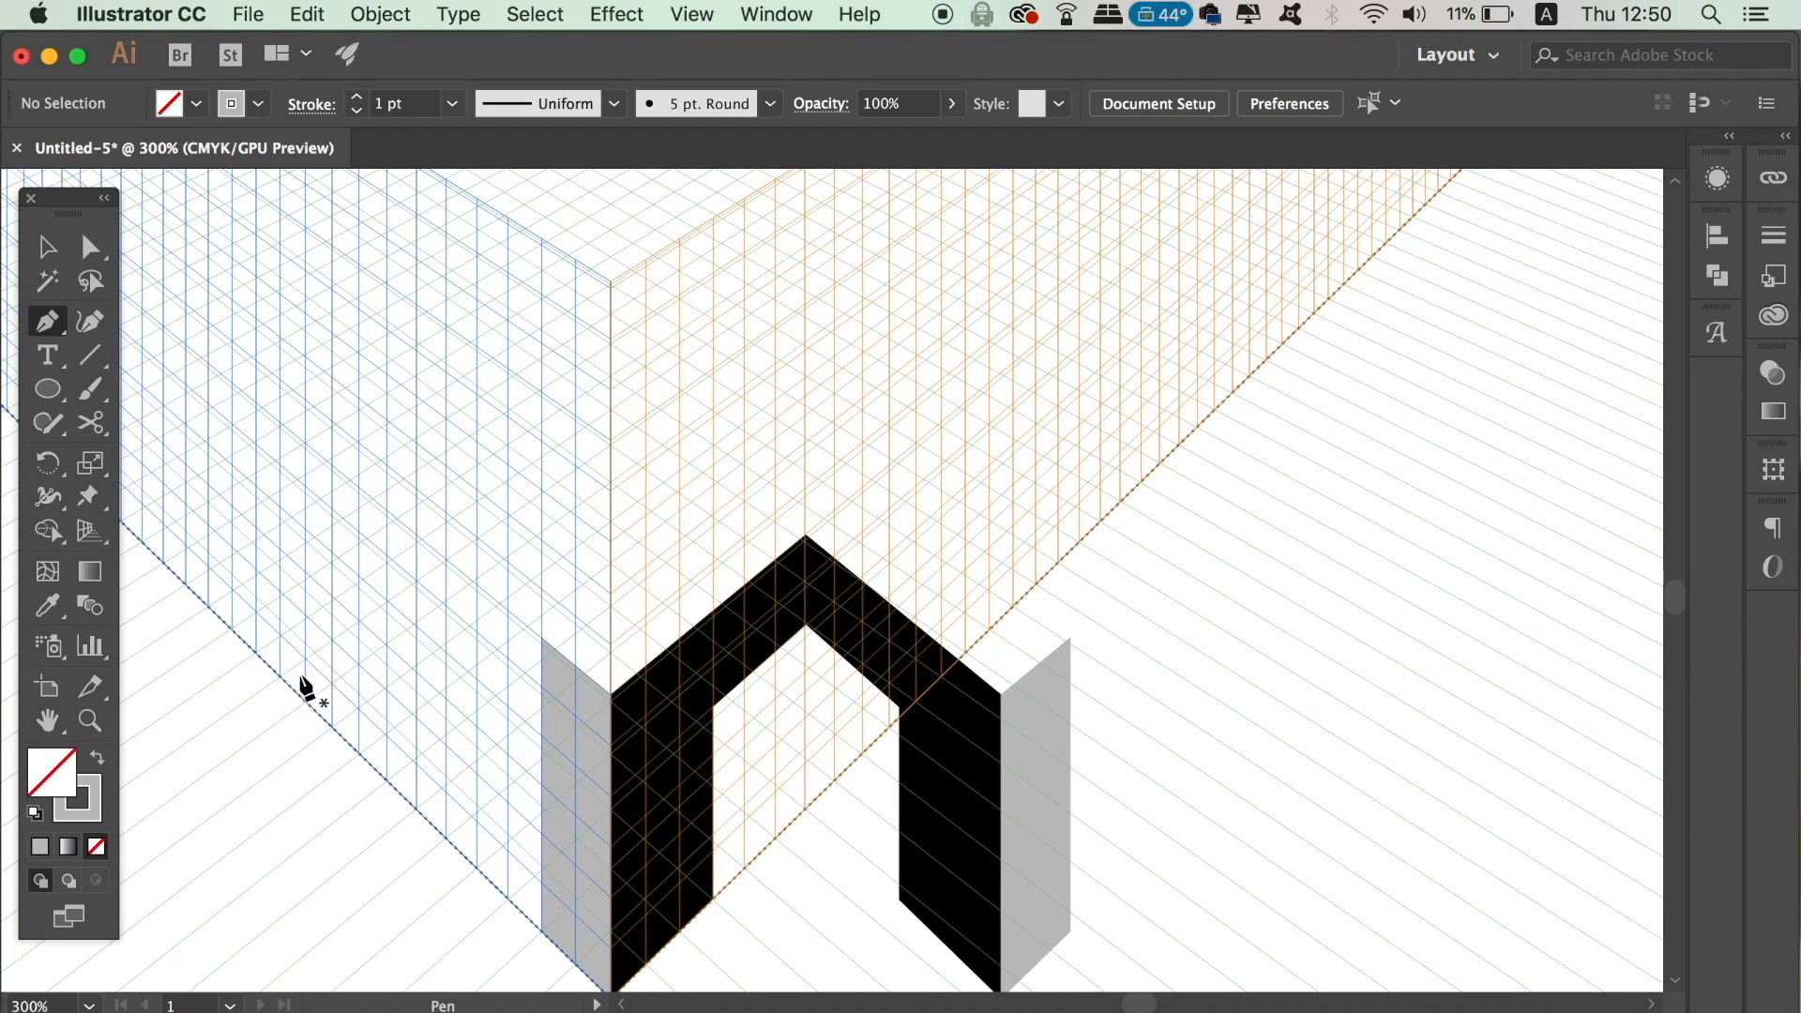
click(541, 637)
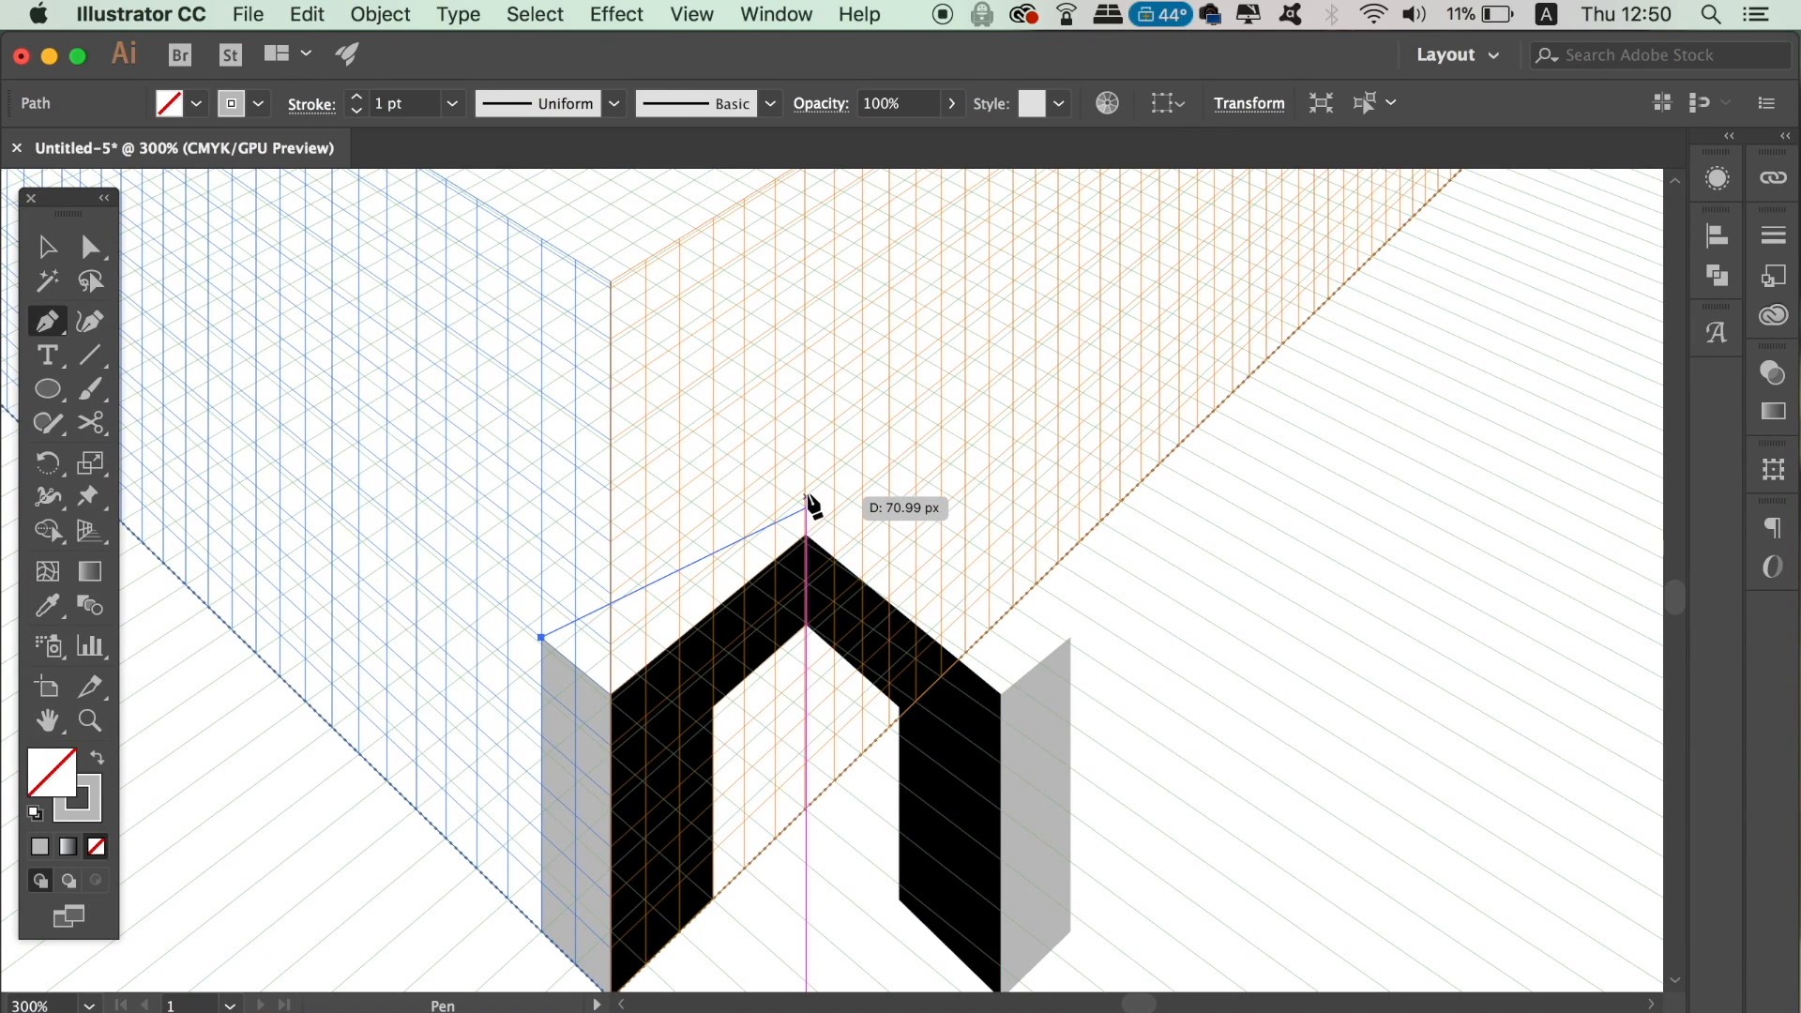
key(super+equal)
key(super+equal)
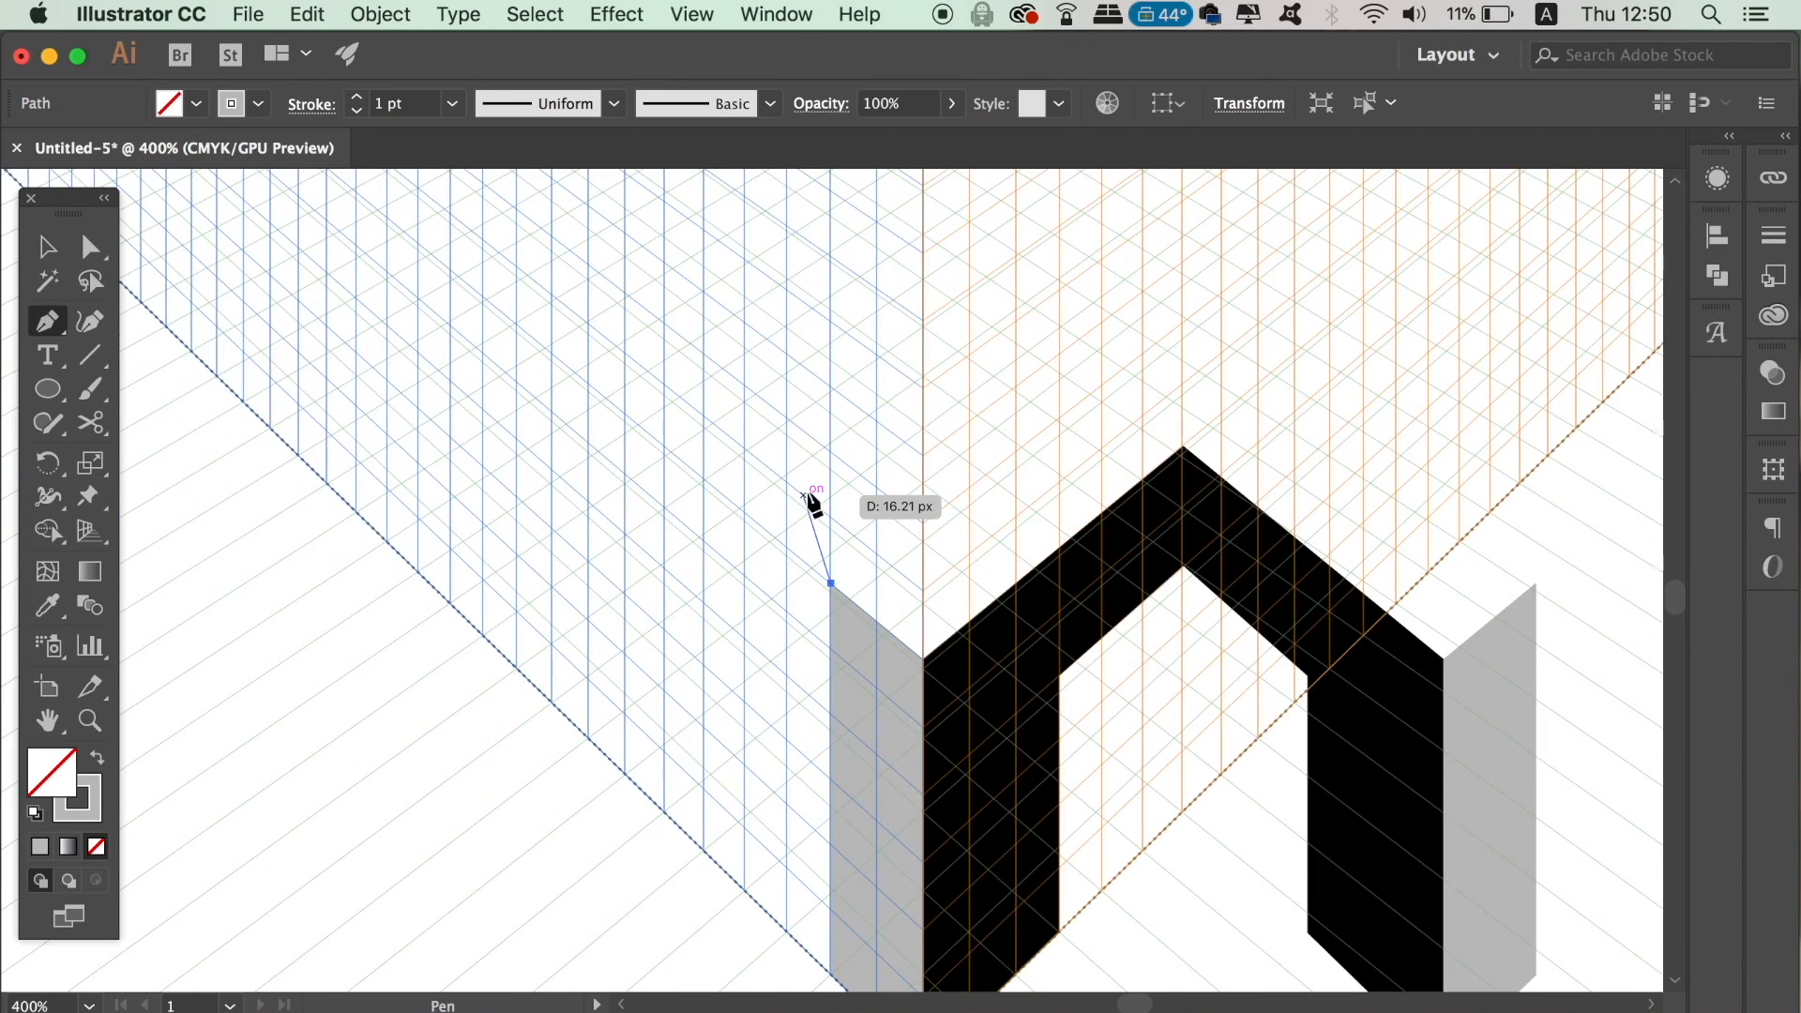
drag(1364, 373, 1093, 539)
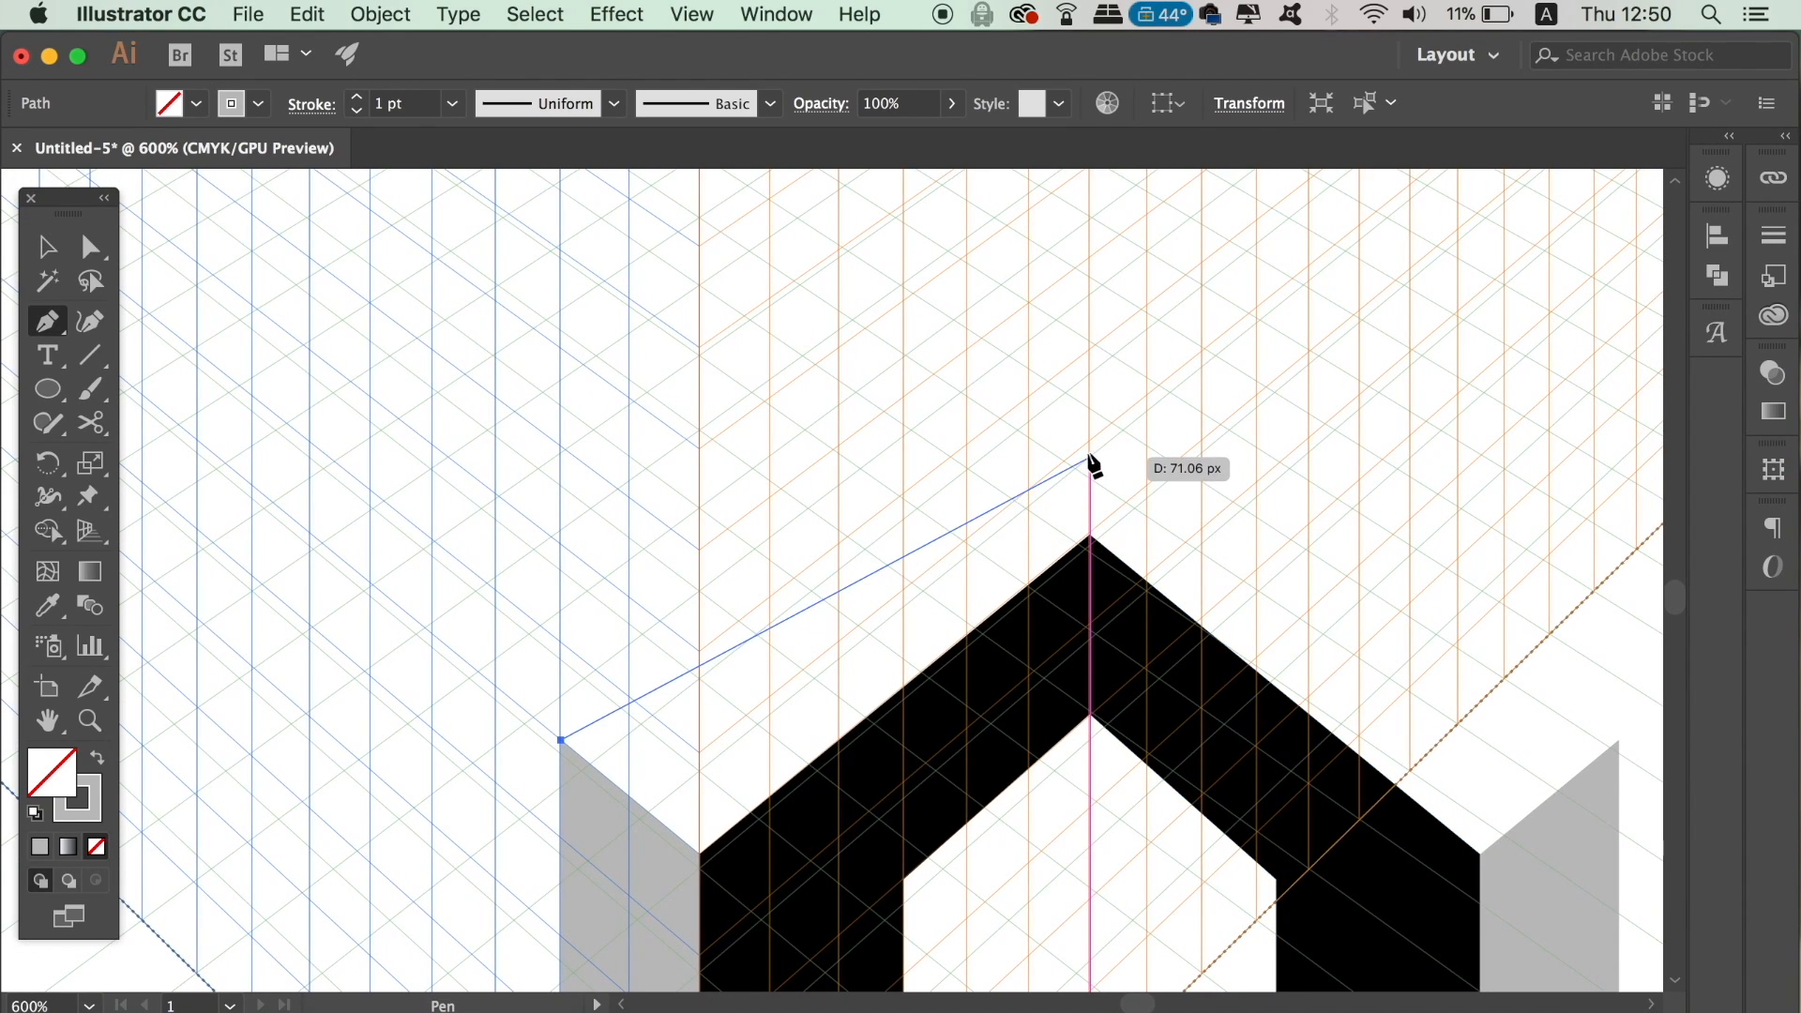
click(1090, 348)
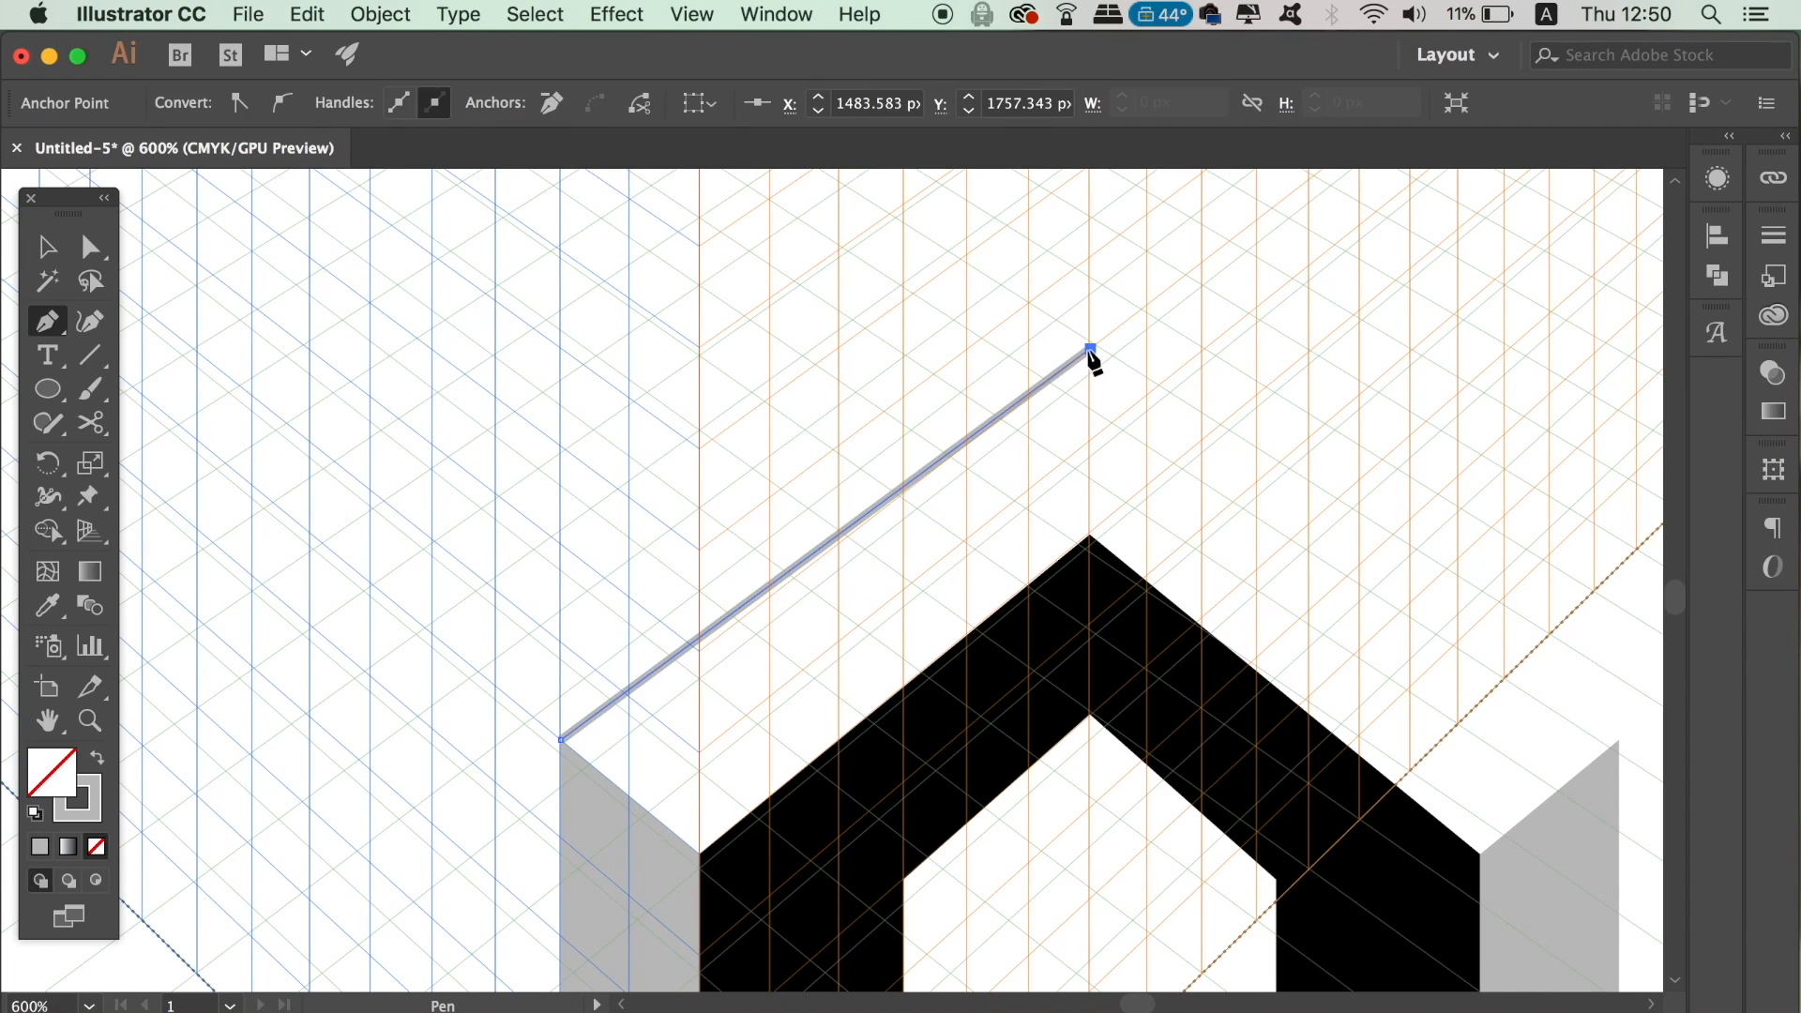
click(1619, 741)
click(1480, 855)
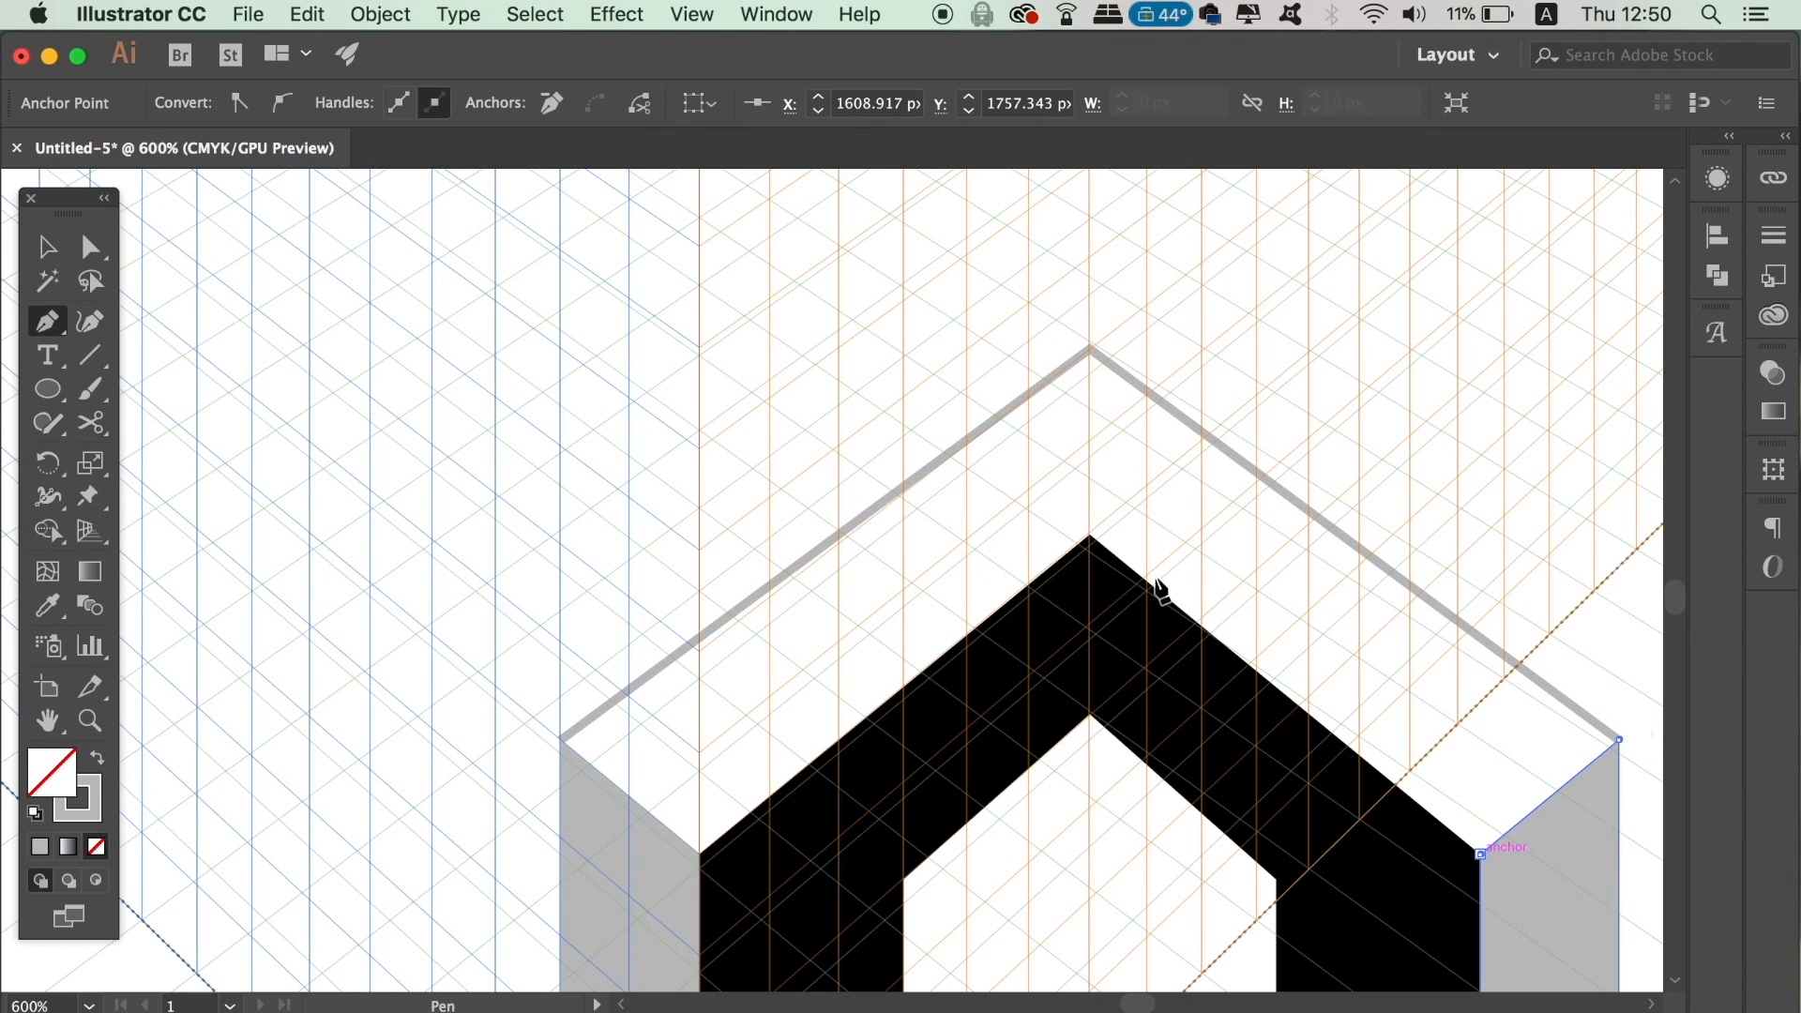
click(1090, 536)
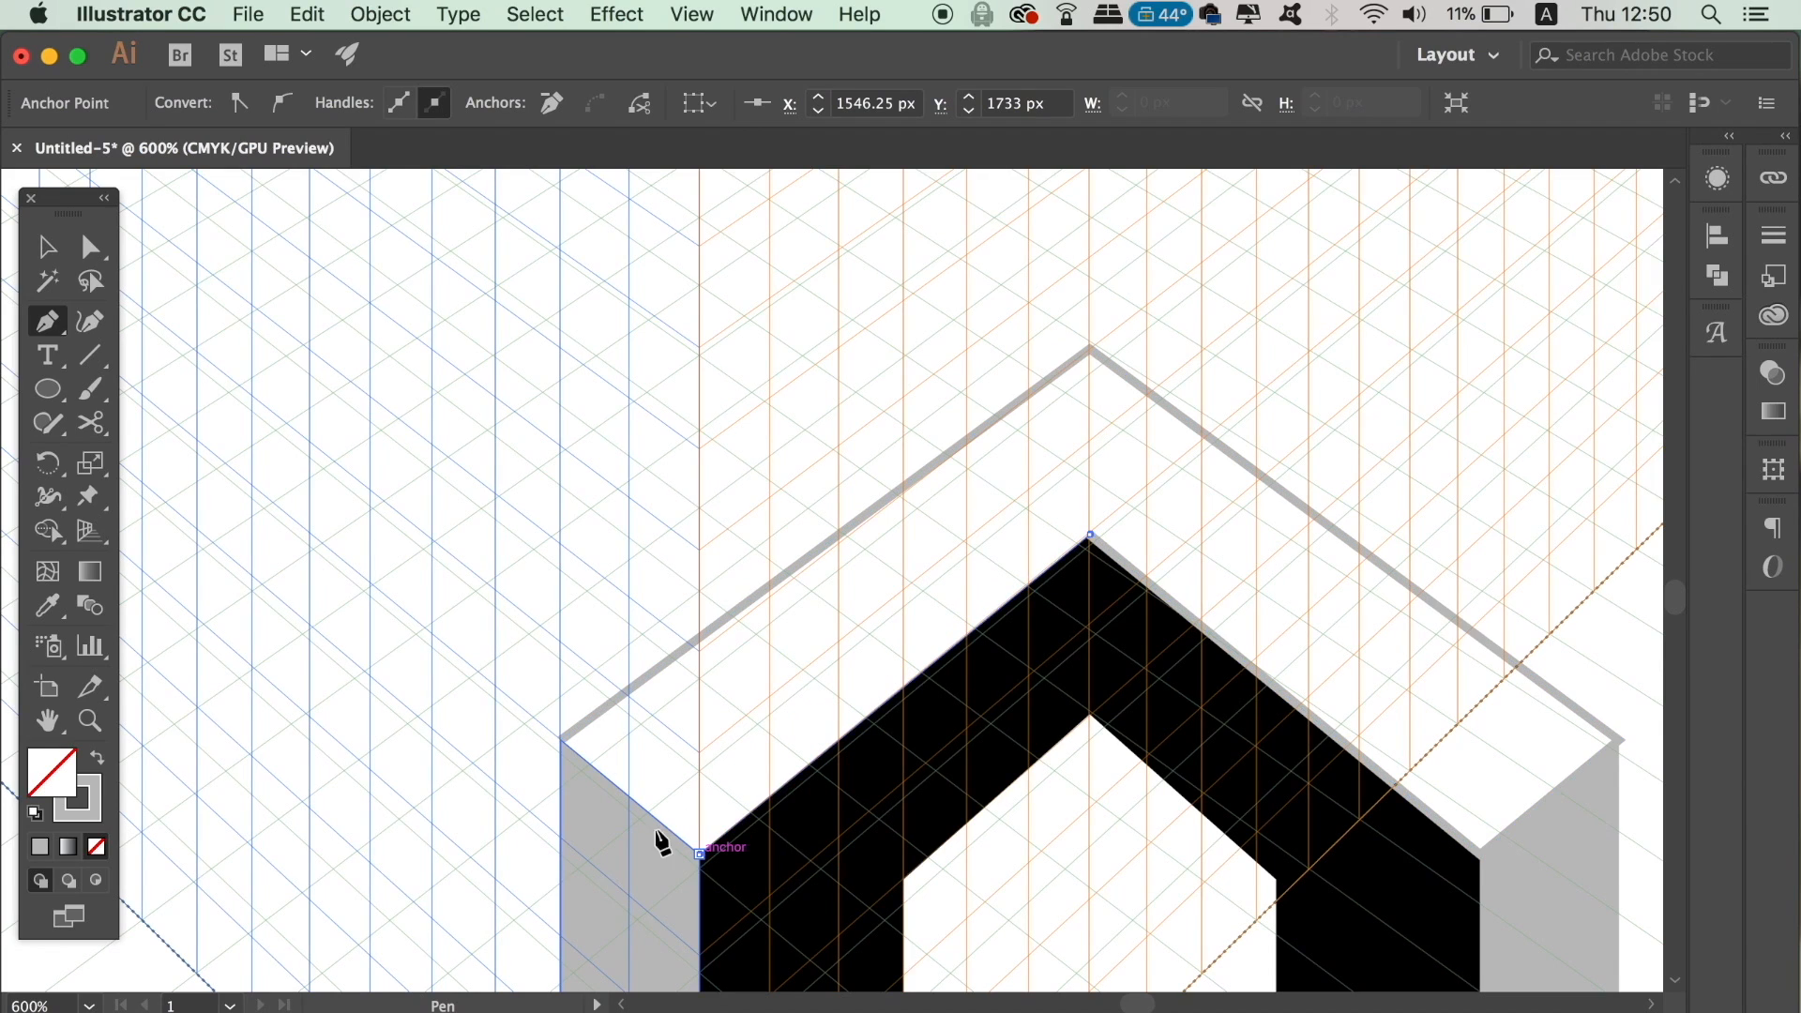
click(700, 855)
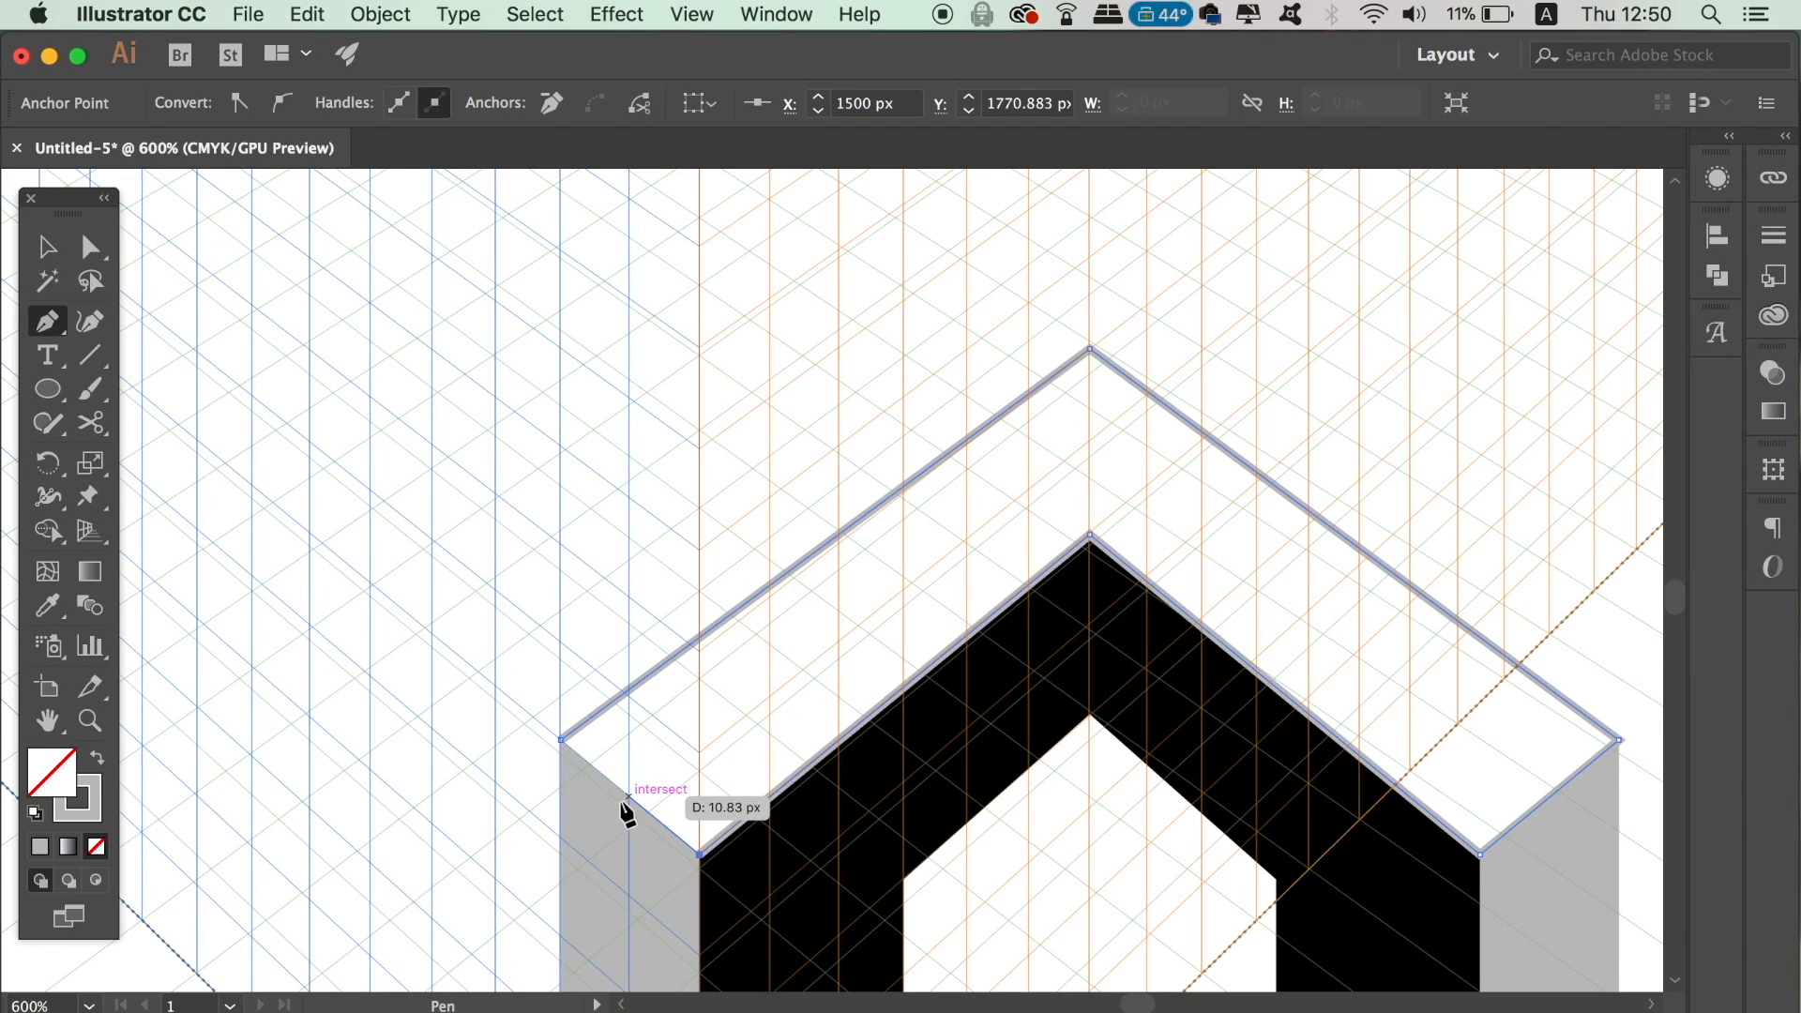
click(562, 741)
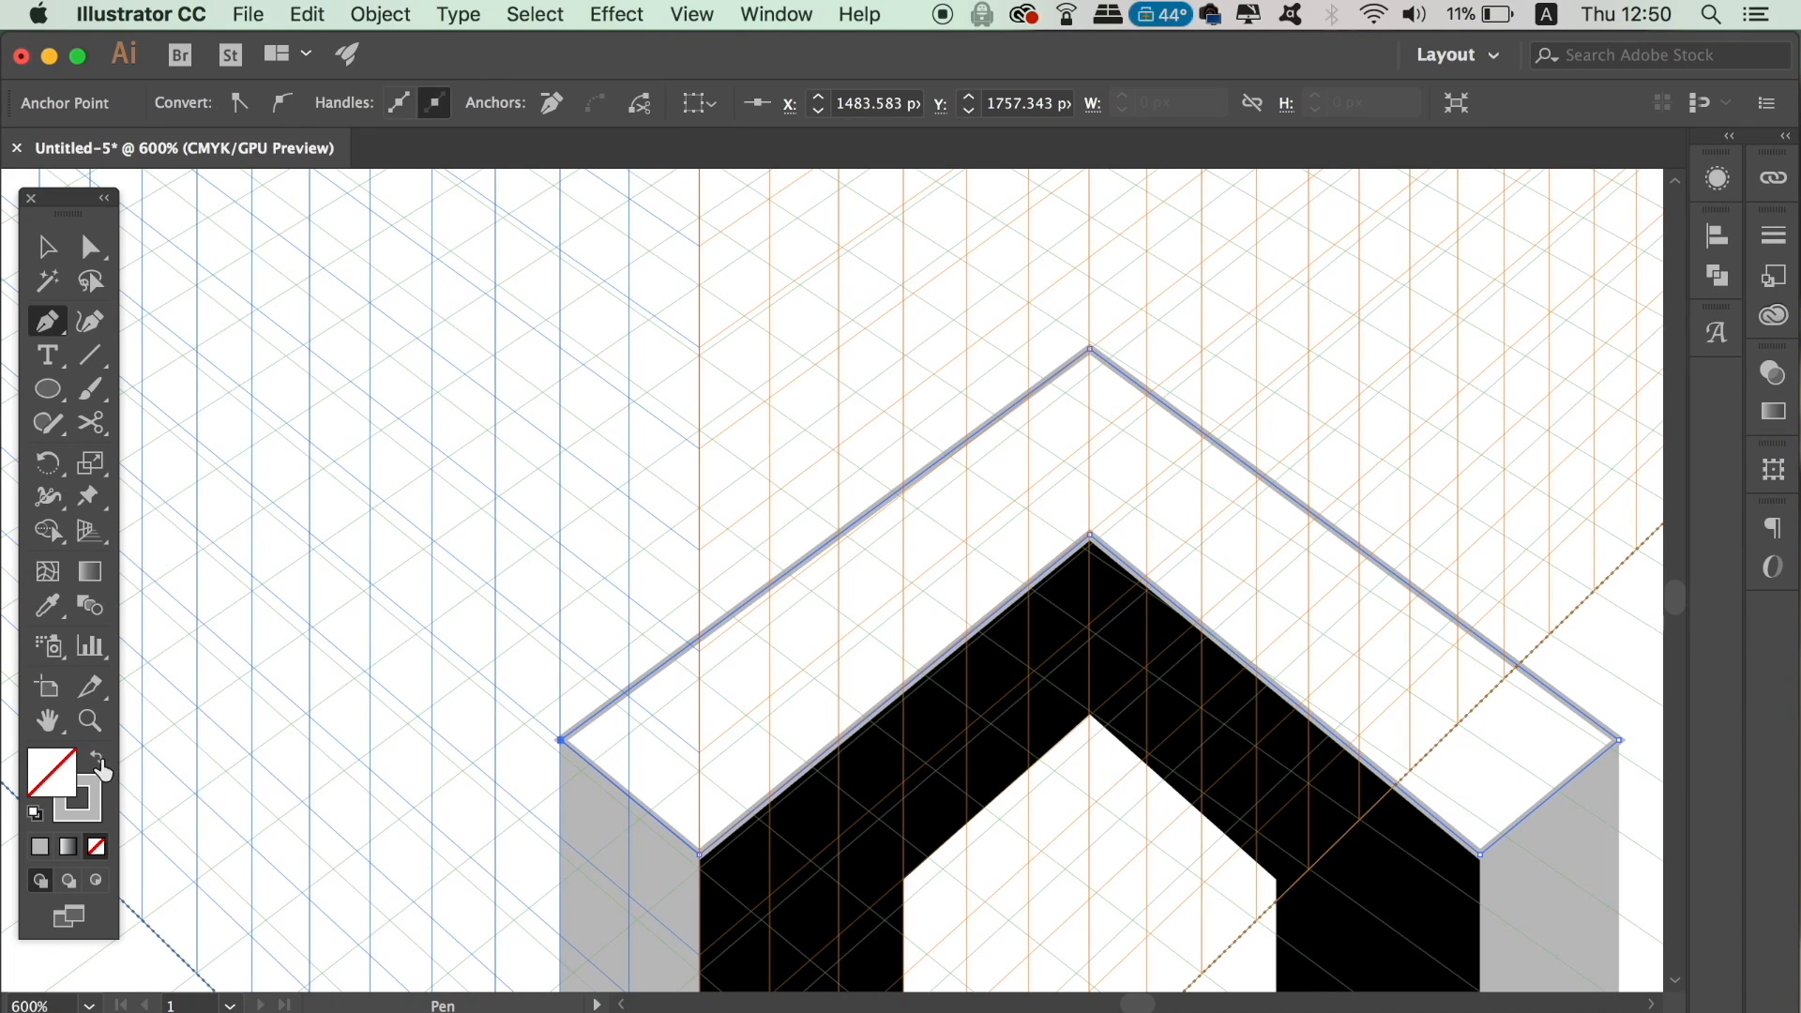
Swap fill and stroke on the top face and change its fill to a lighter grey than the side faces
click(100, 762)
key(super+minus)
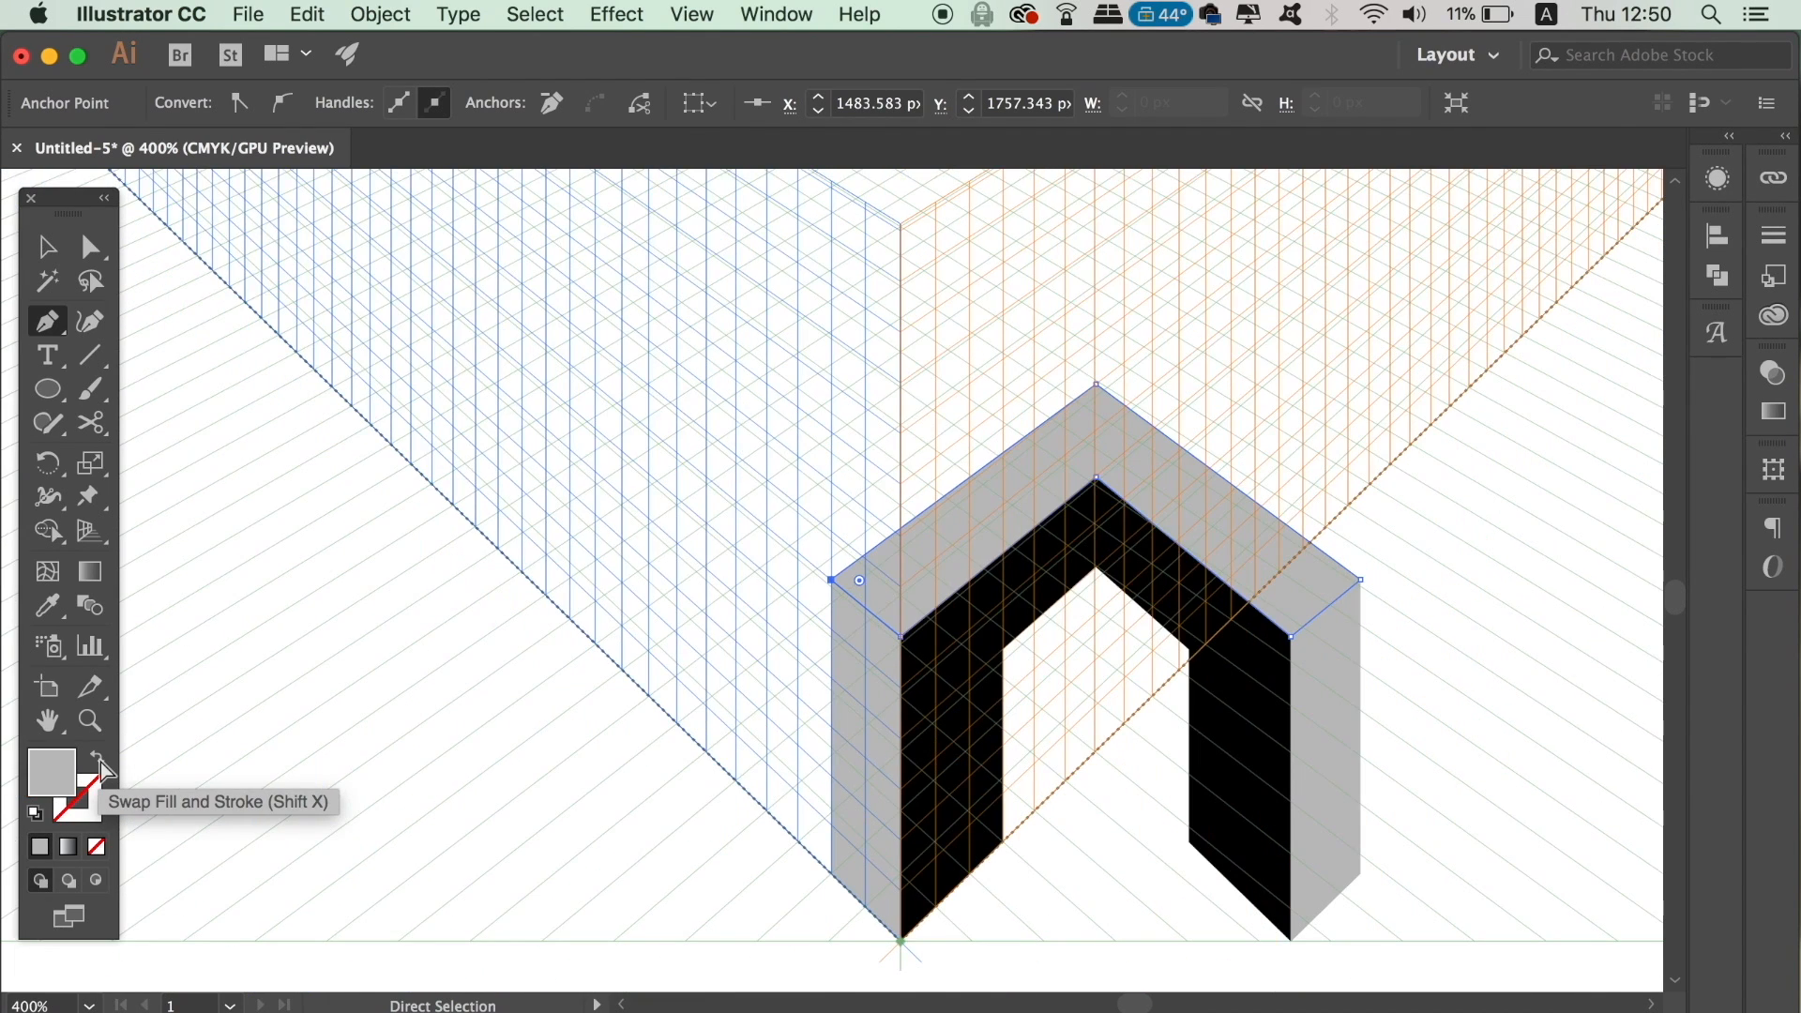
key(super+minus)
key(super+minus)
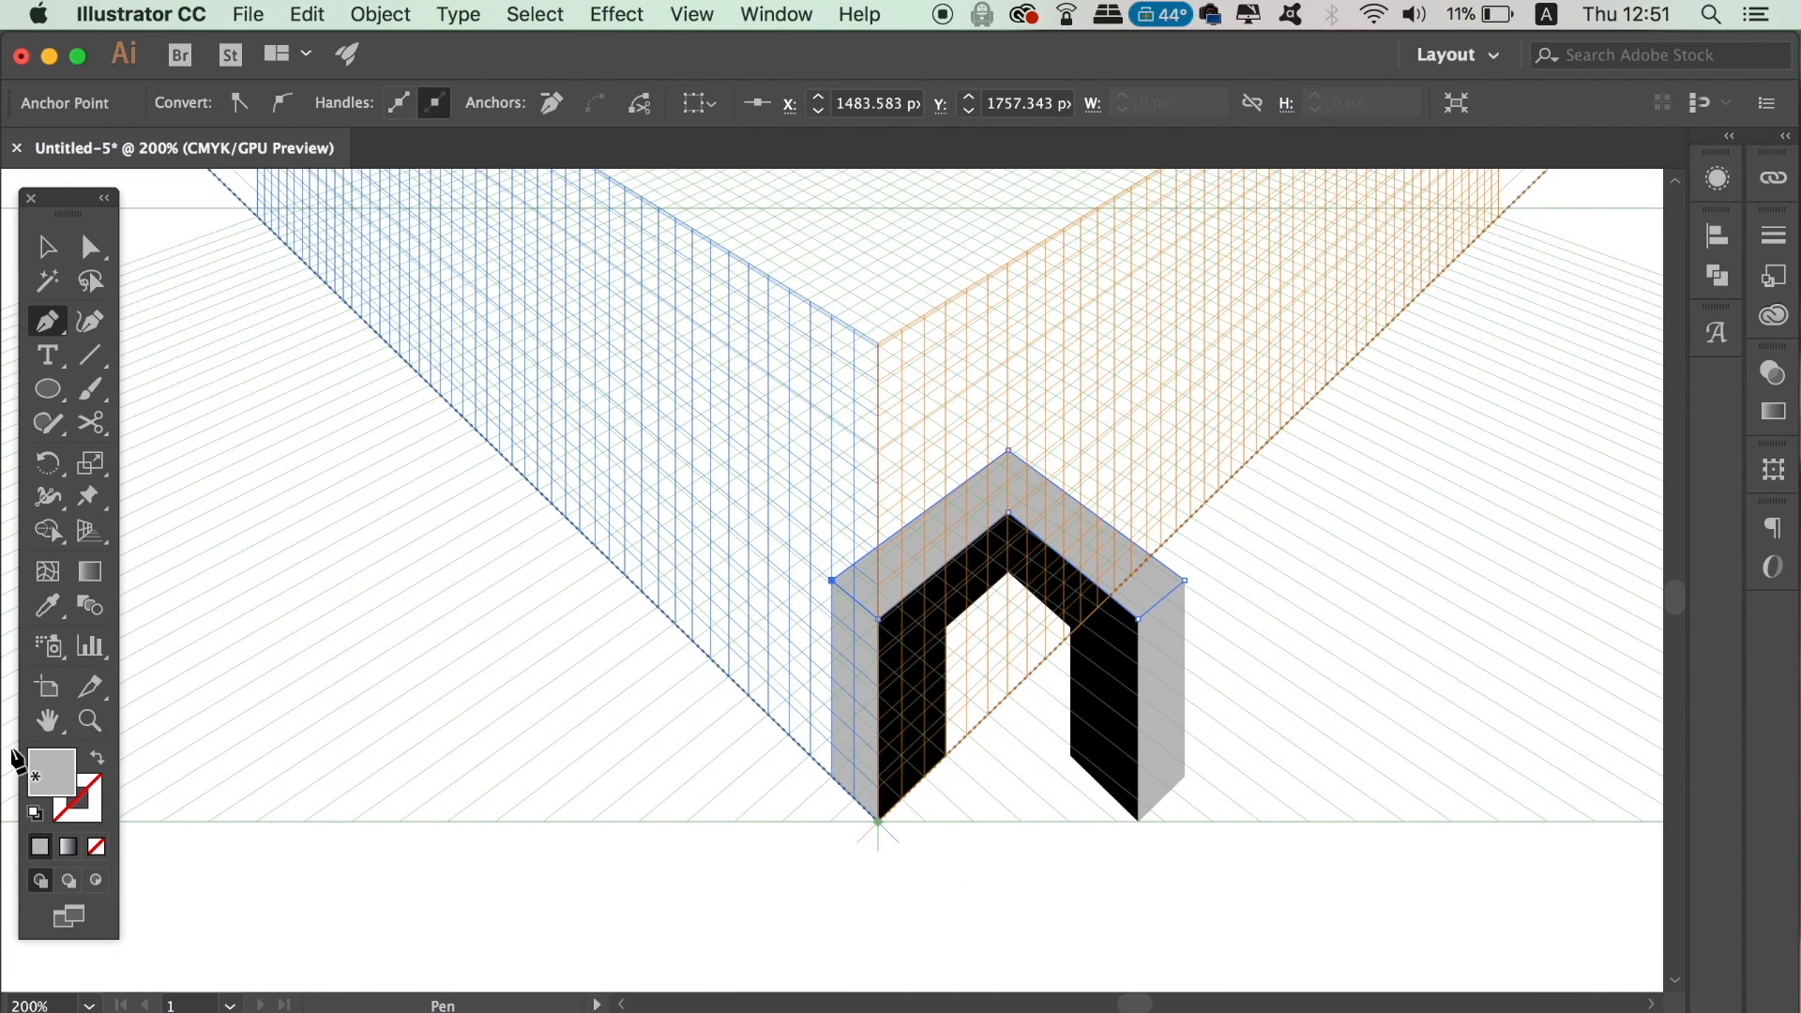
double_click(47, 773)
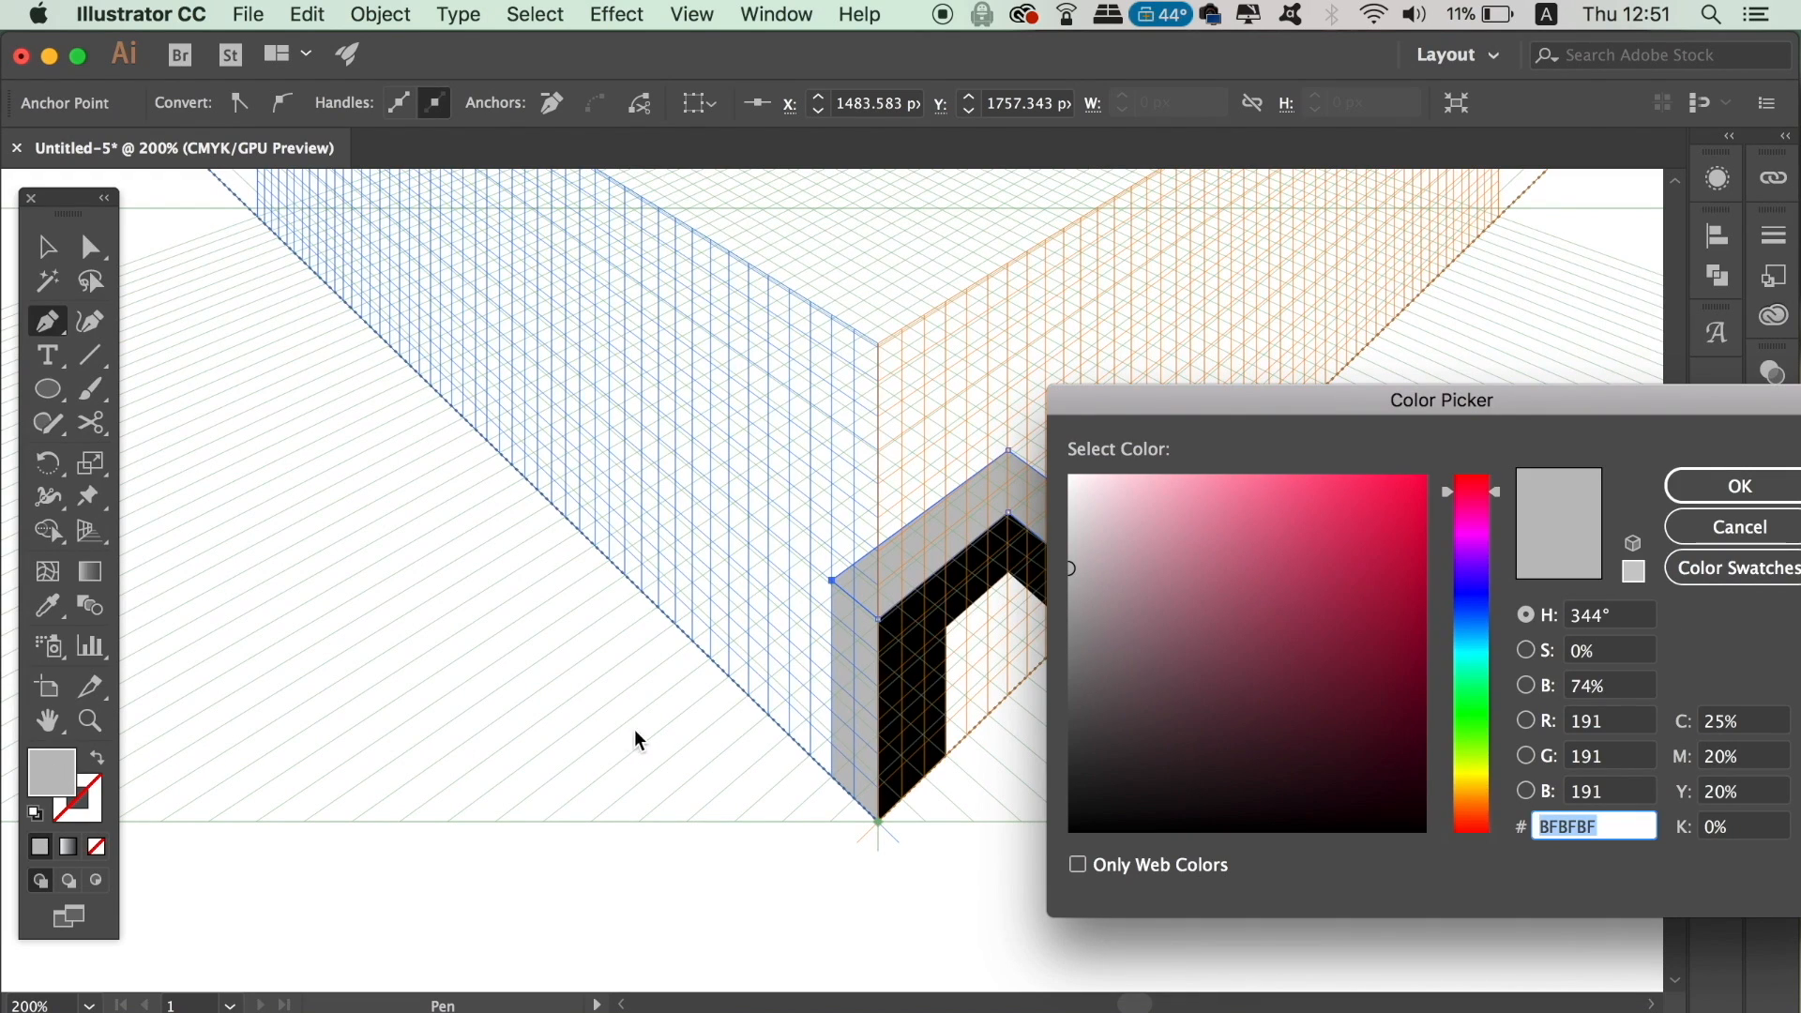
mouse_move(1092, 545)
mouse_down()
mouse_move(1055, 553)
mouse_move(1042, 530)
mouse_up()
click(1678, 497)
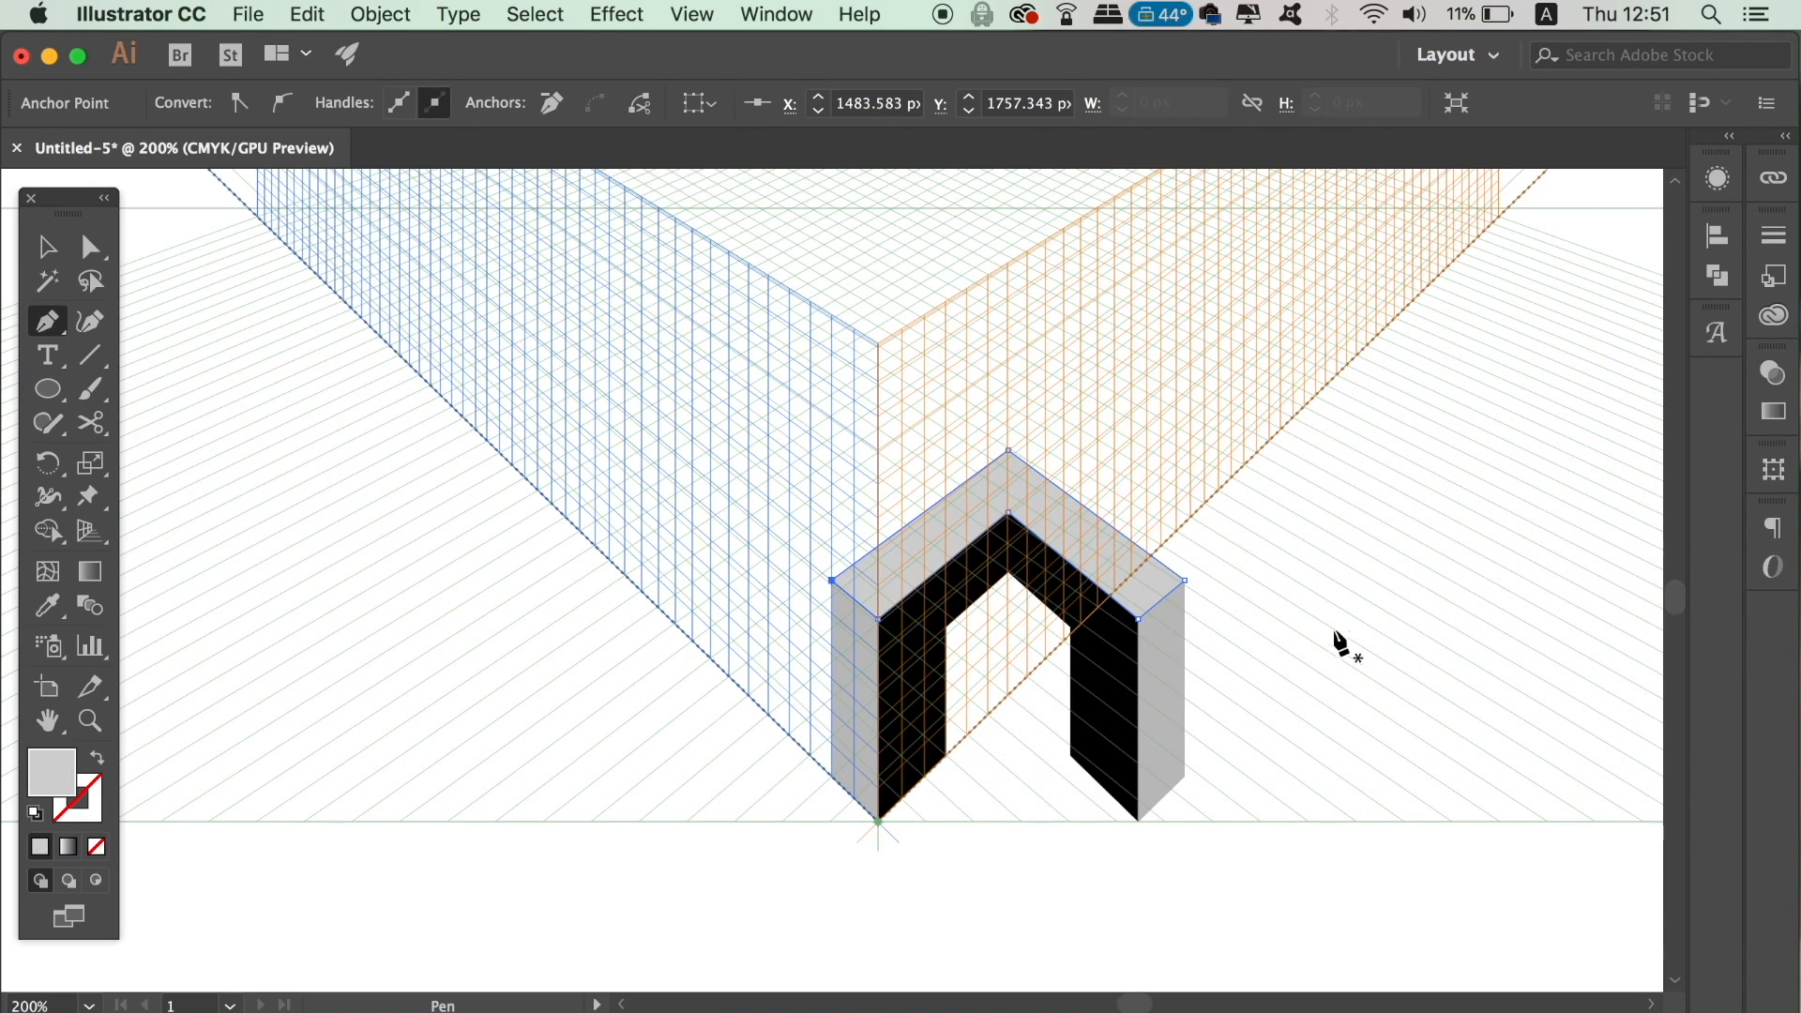
Hide the perspective grid and deselect the top face
key(super+minus)
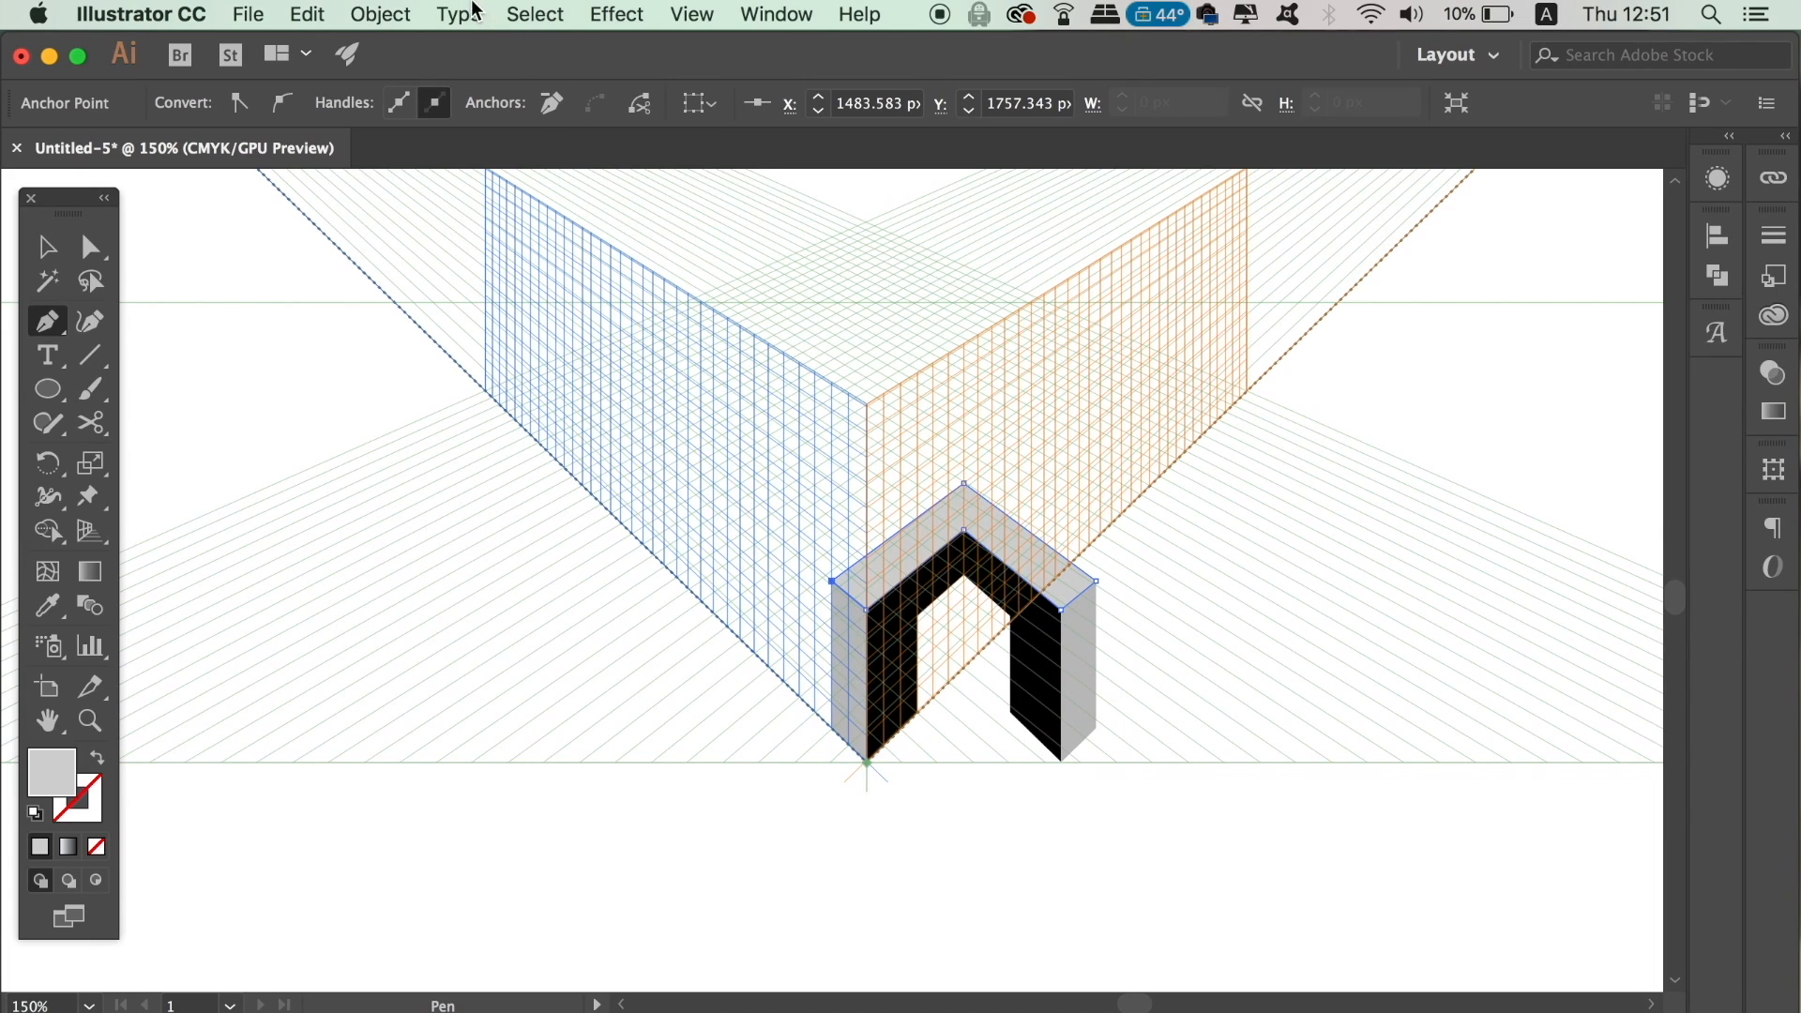
click(691, 14)
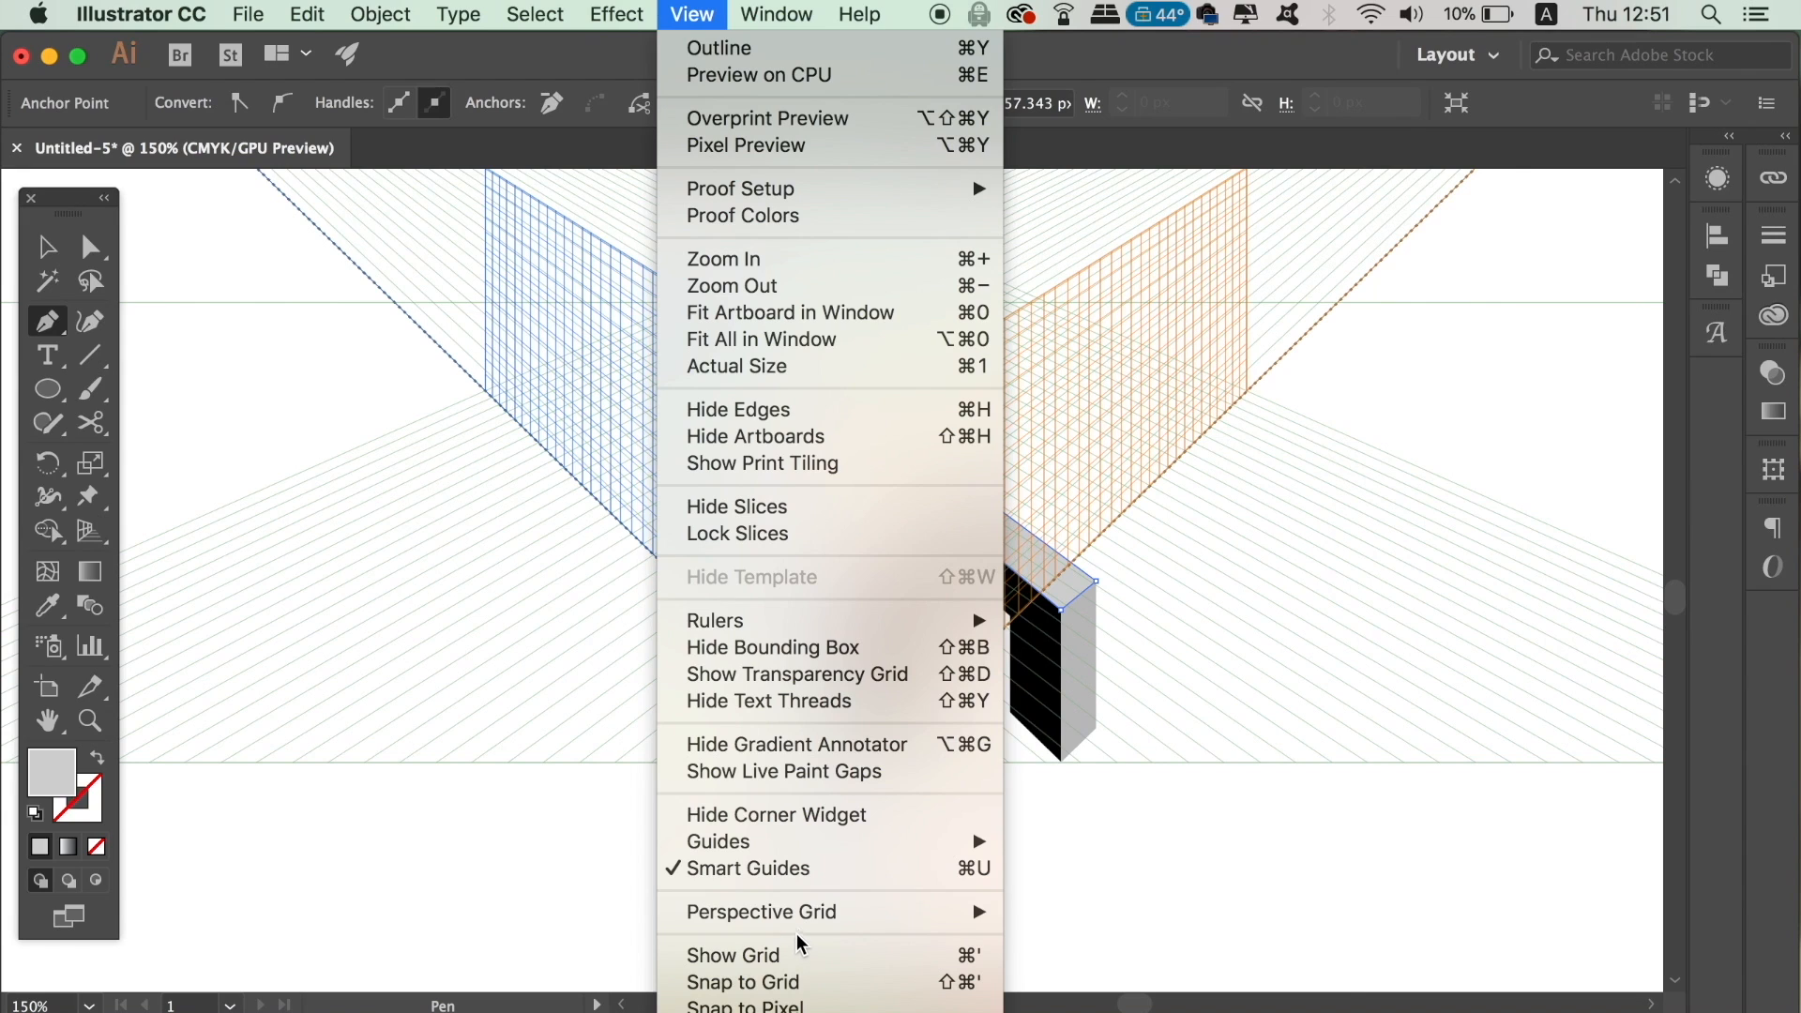
mouse_move(813, 914)
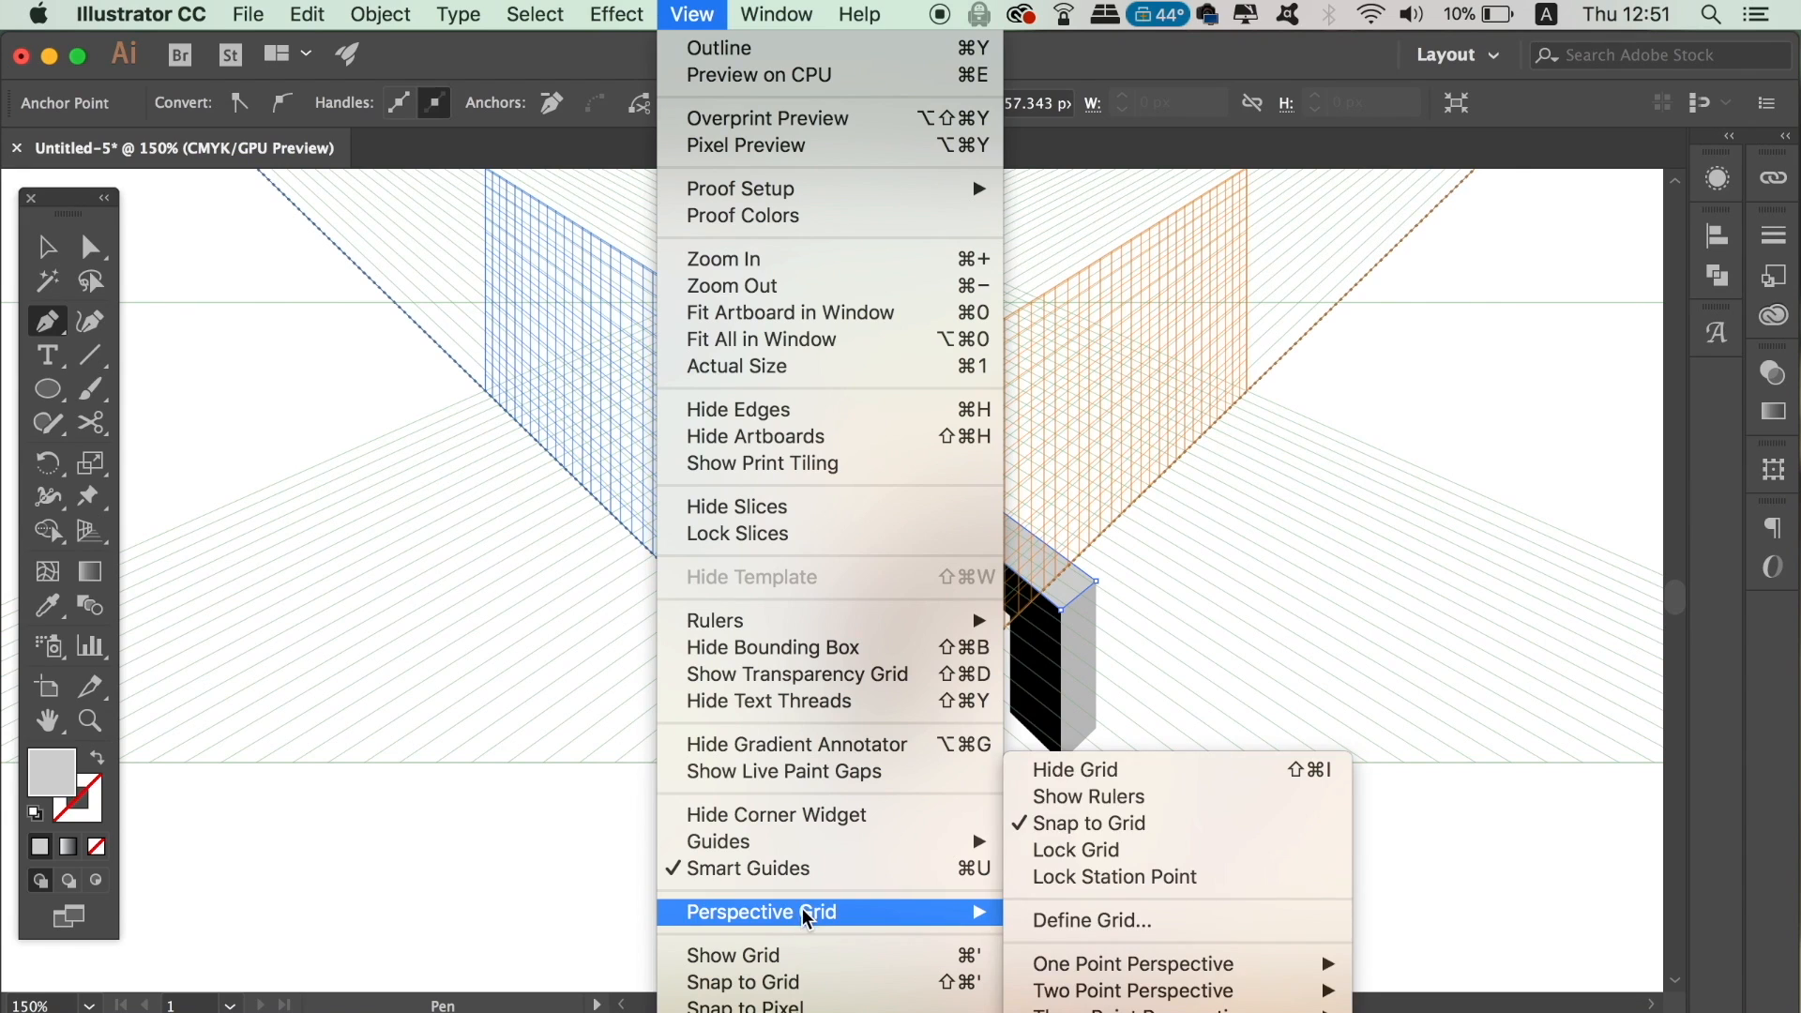
click(1139, 770)
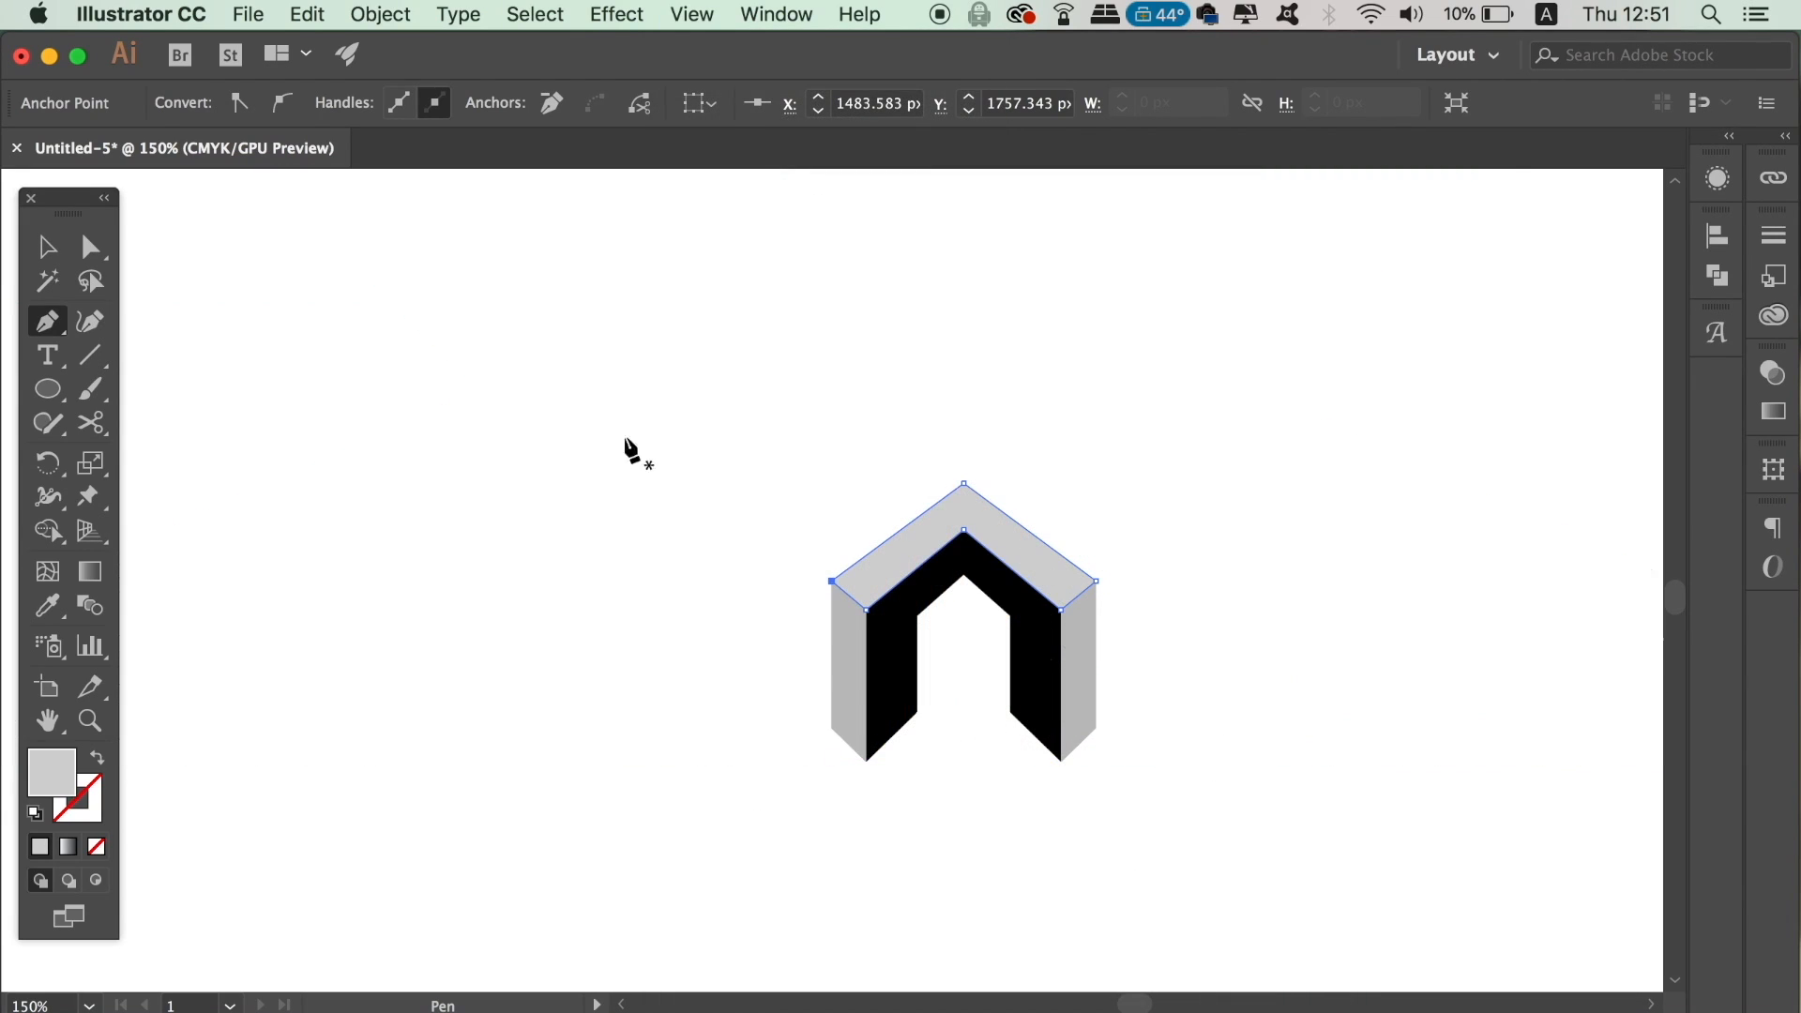
click(38, 258)
click(816, 401)
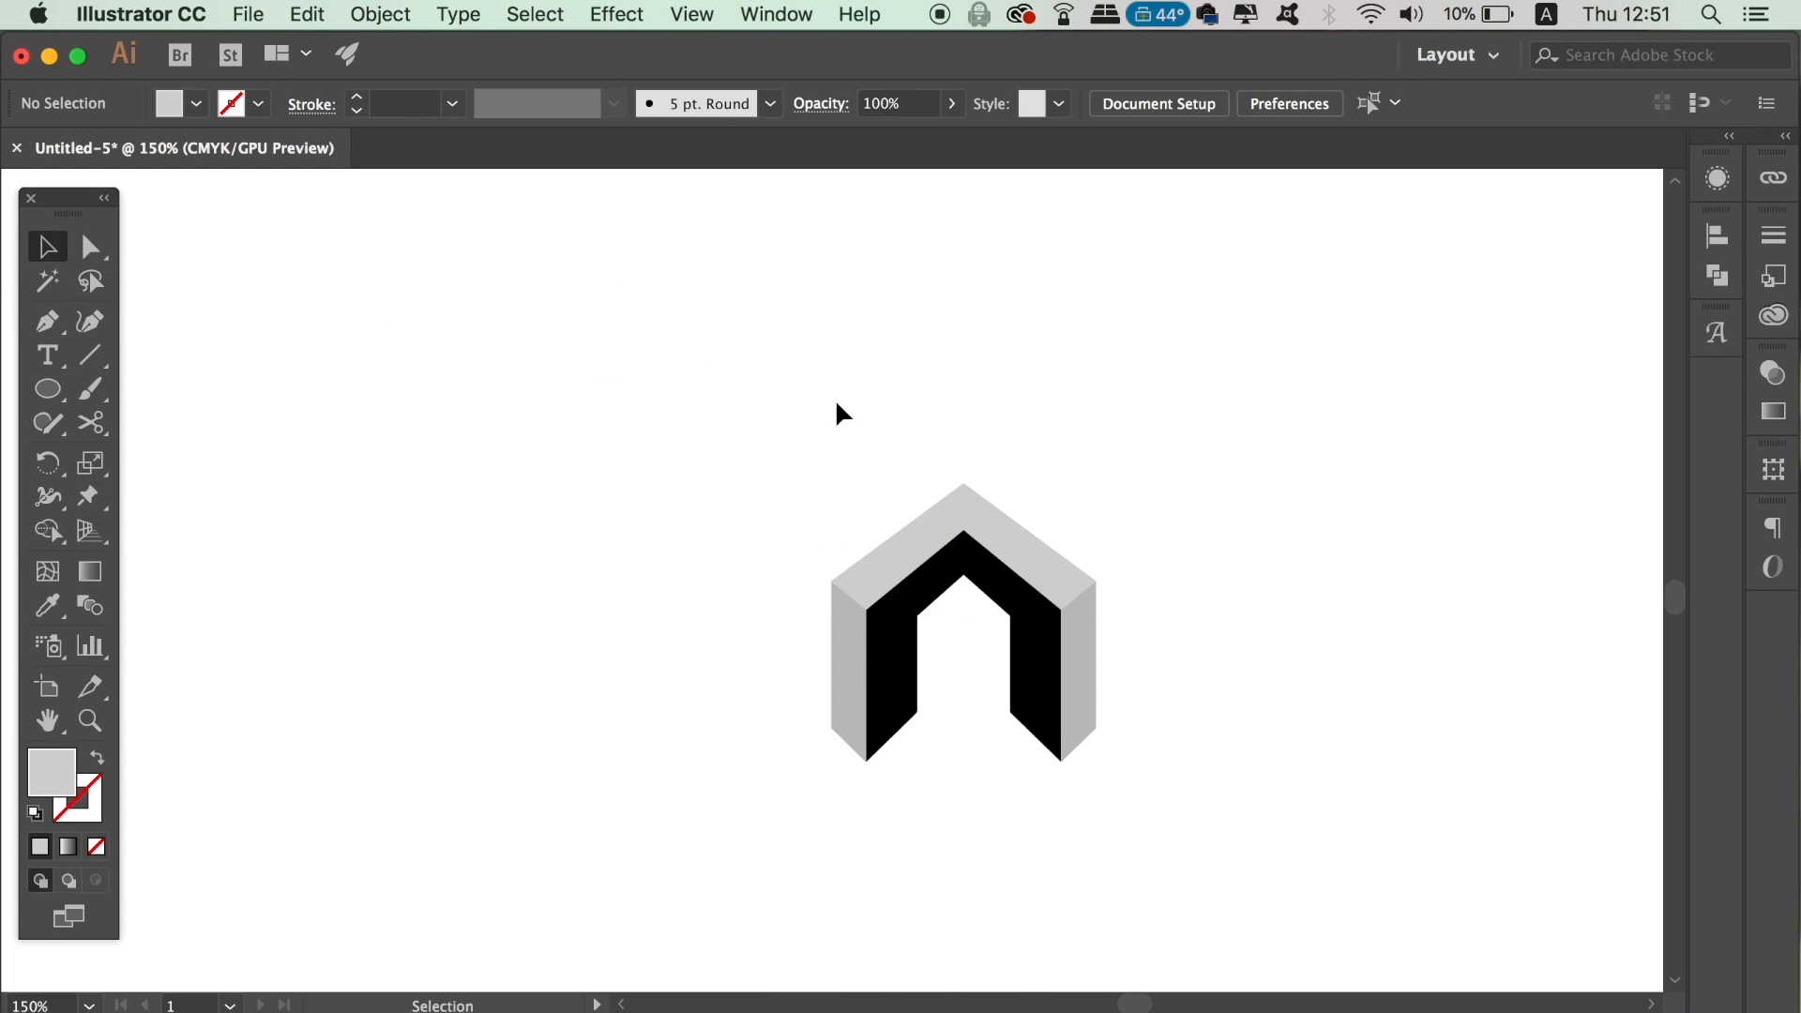
Recolour the mirrored half's black inner face with the grey sampled from the original half's outer side face
drag(816, 402, 667, 381)
key(super+equal)
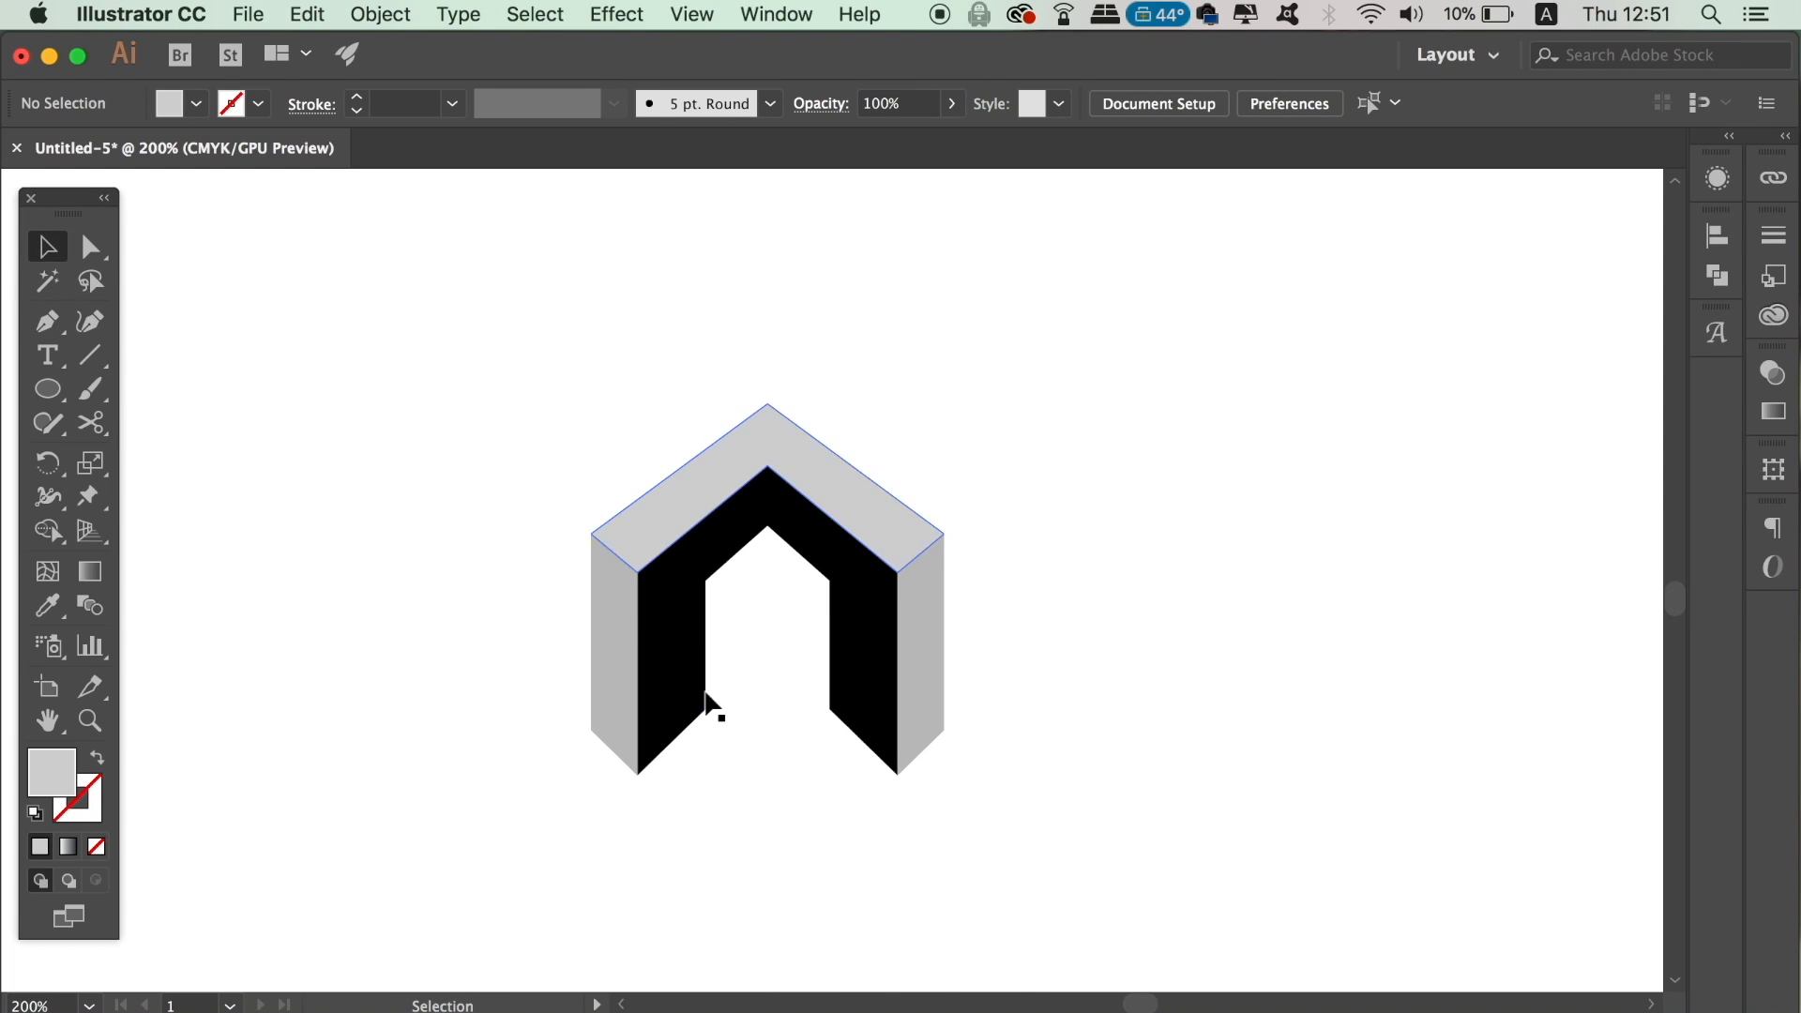
key(super+equal)
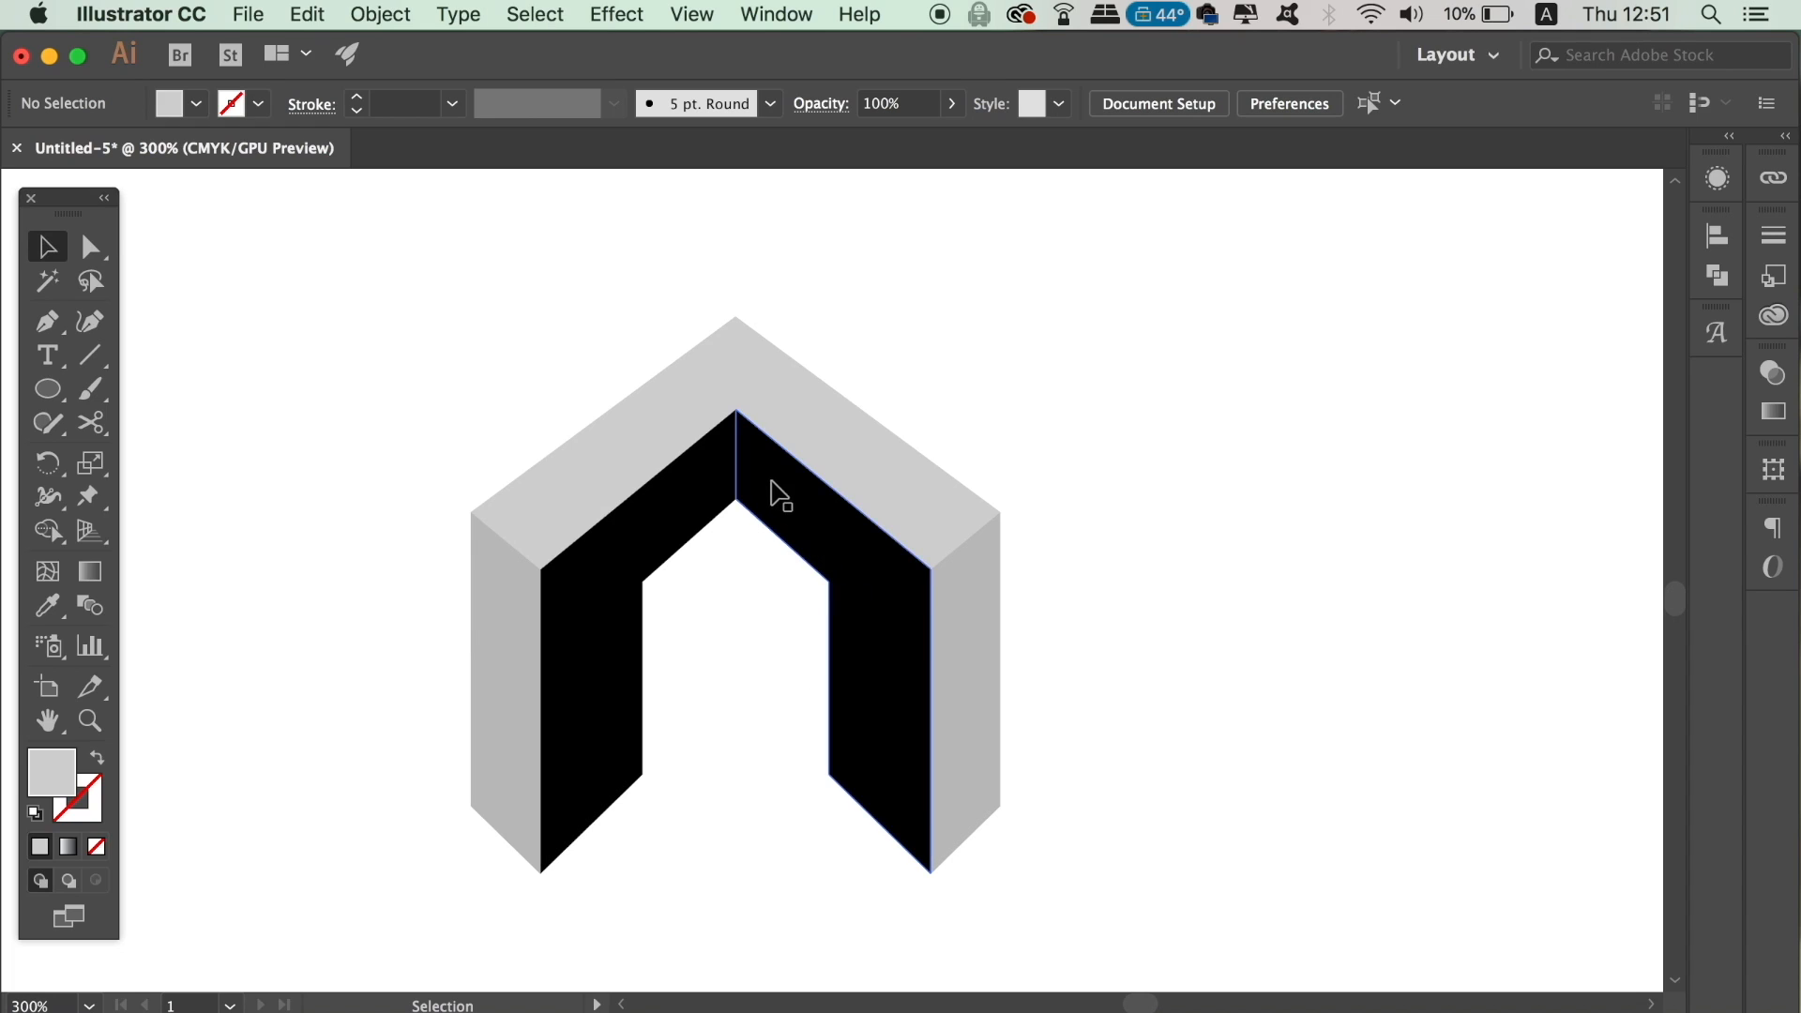
click(889, 633)
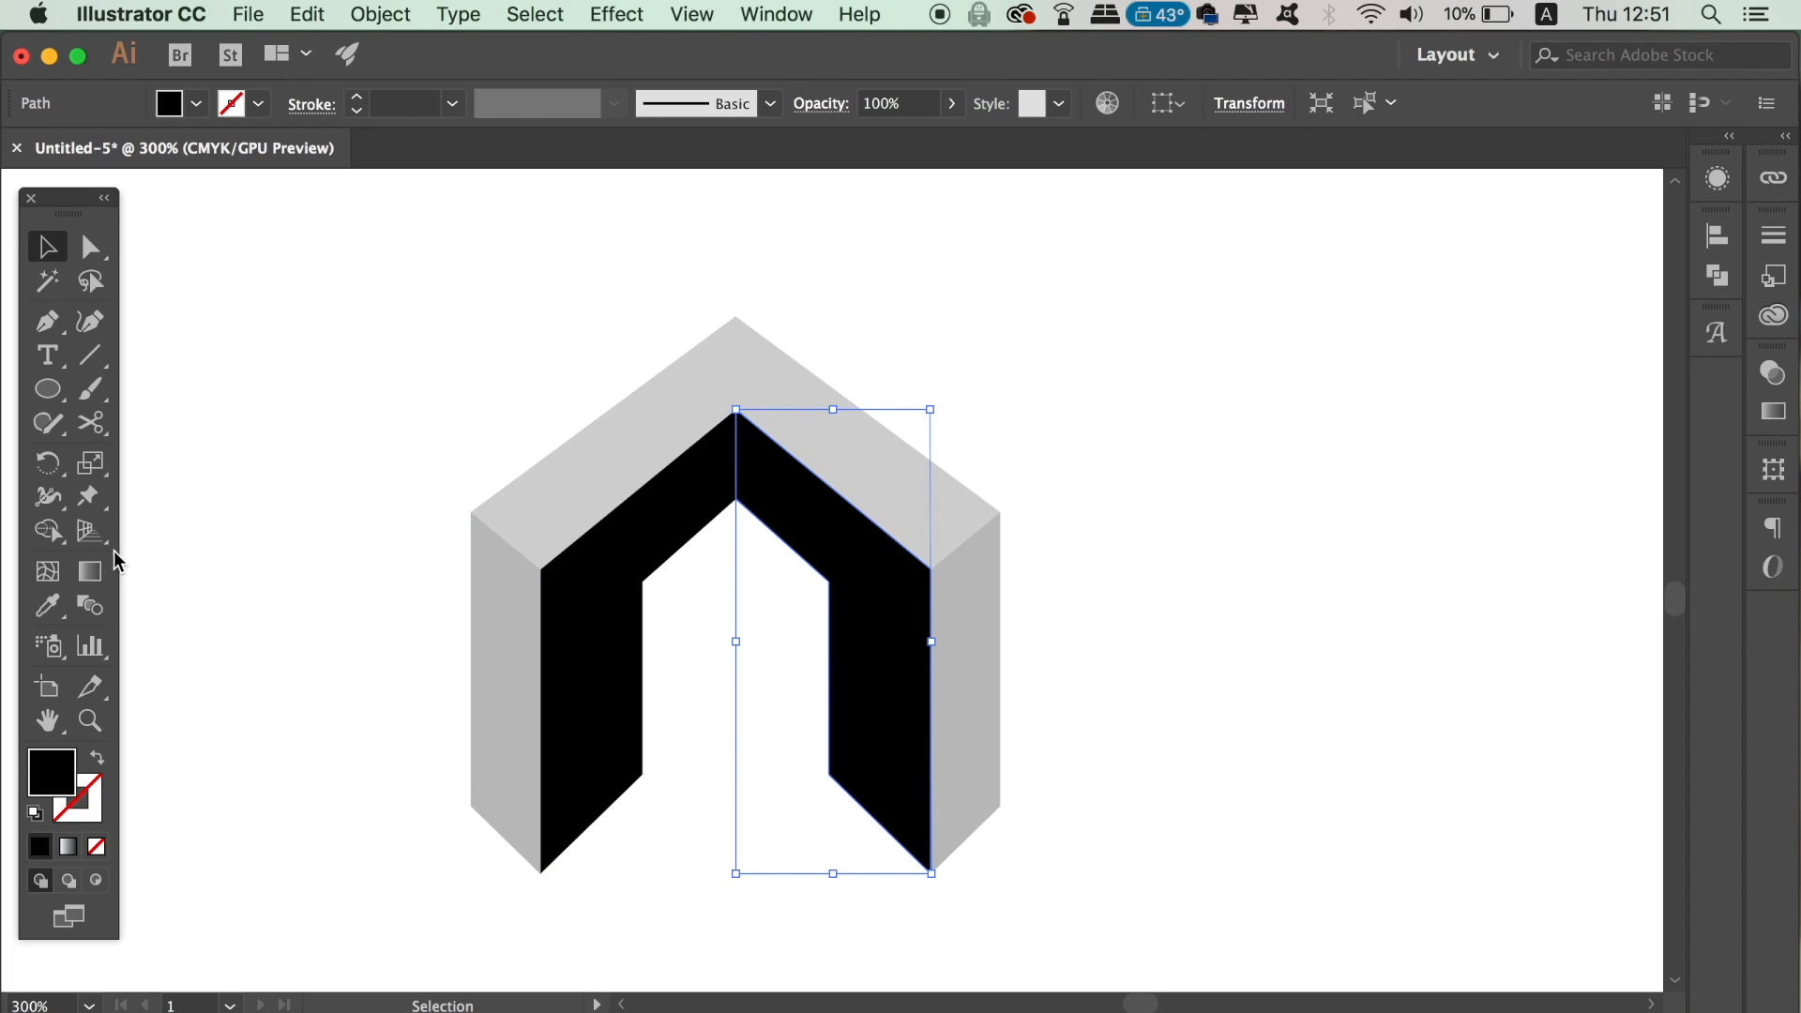
click(47, 605)
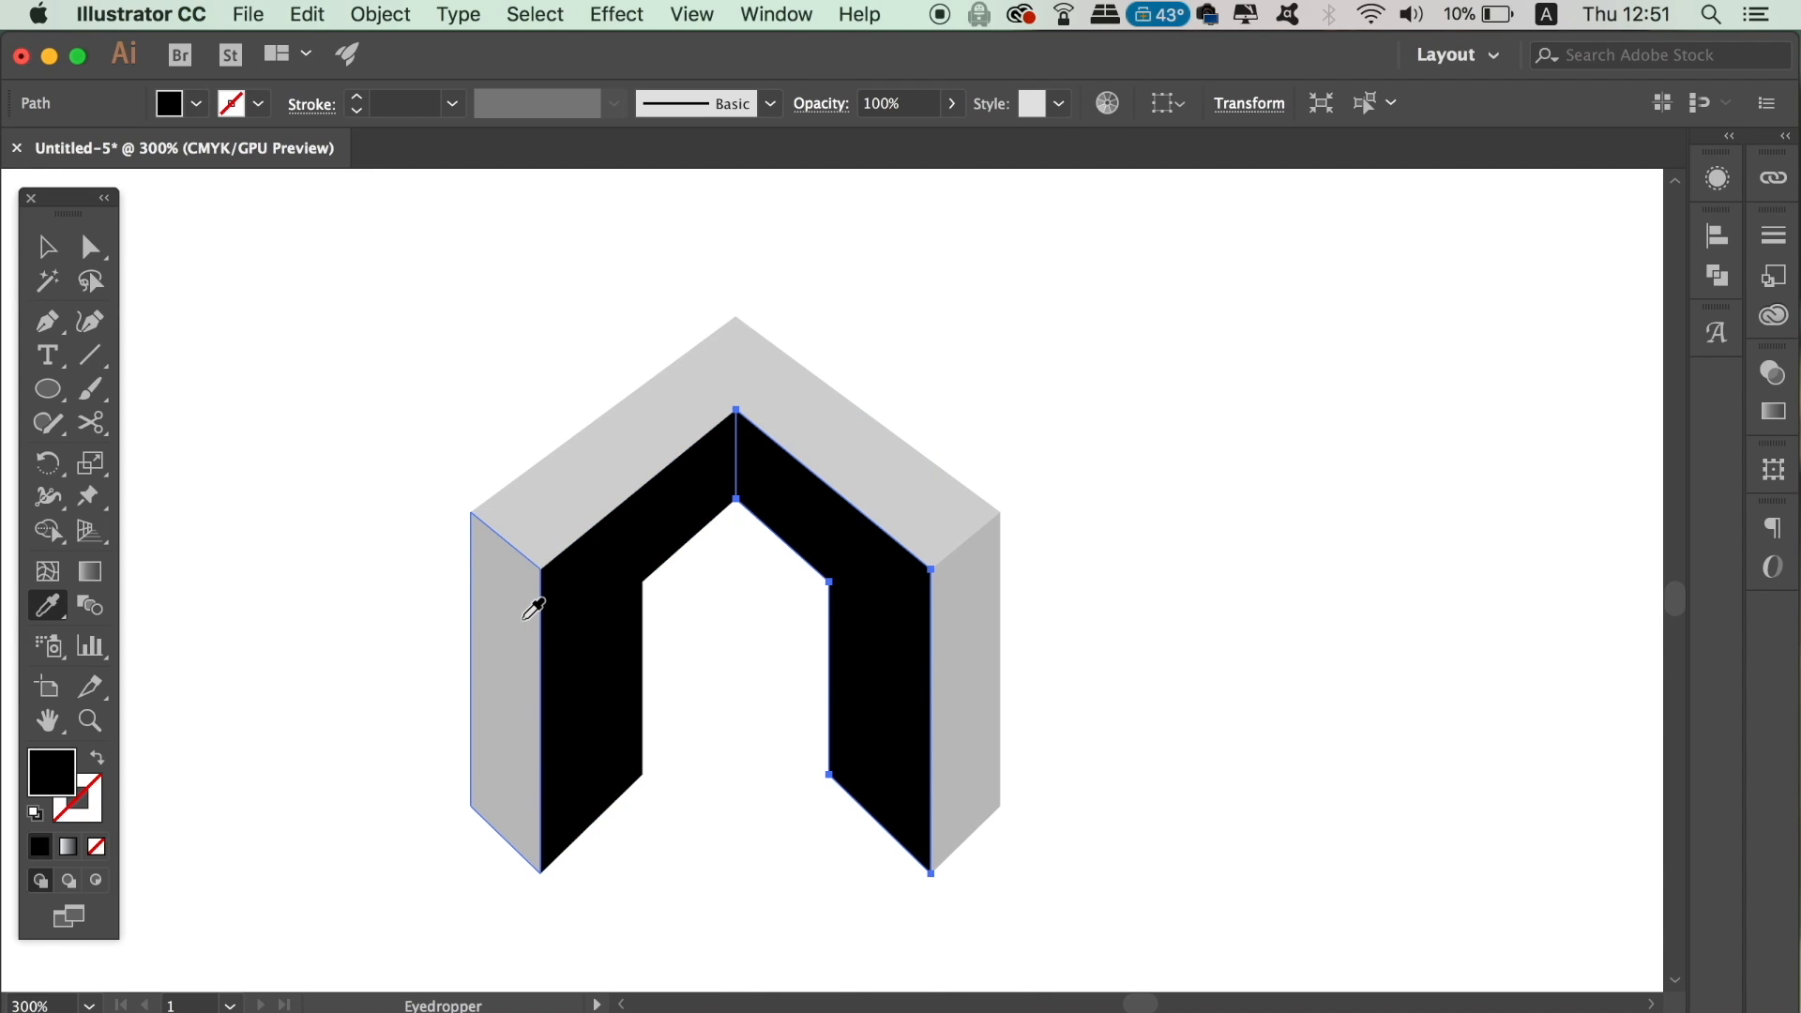
key(i)
click(534, 610)
click(47, 246)
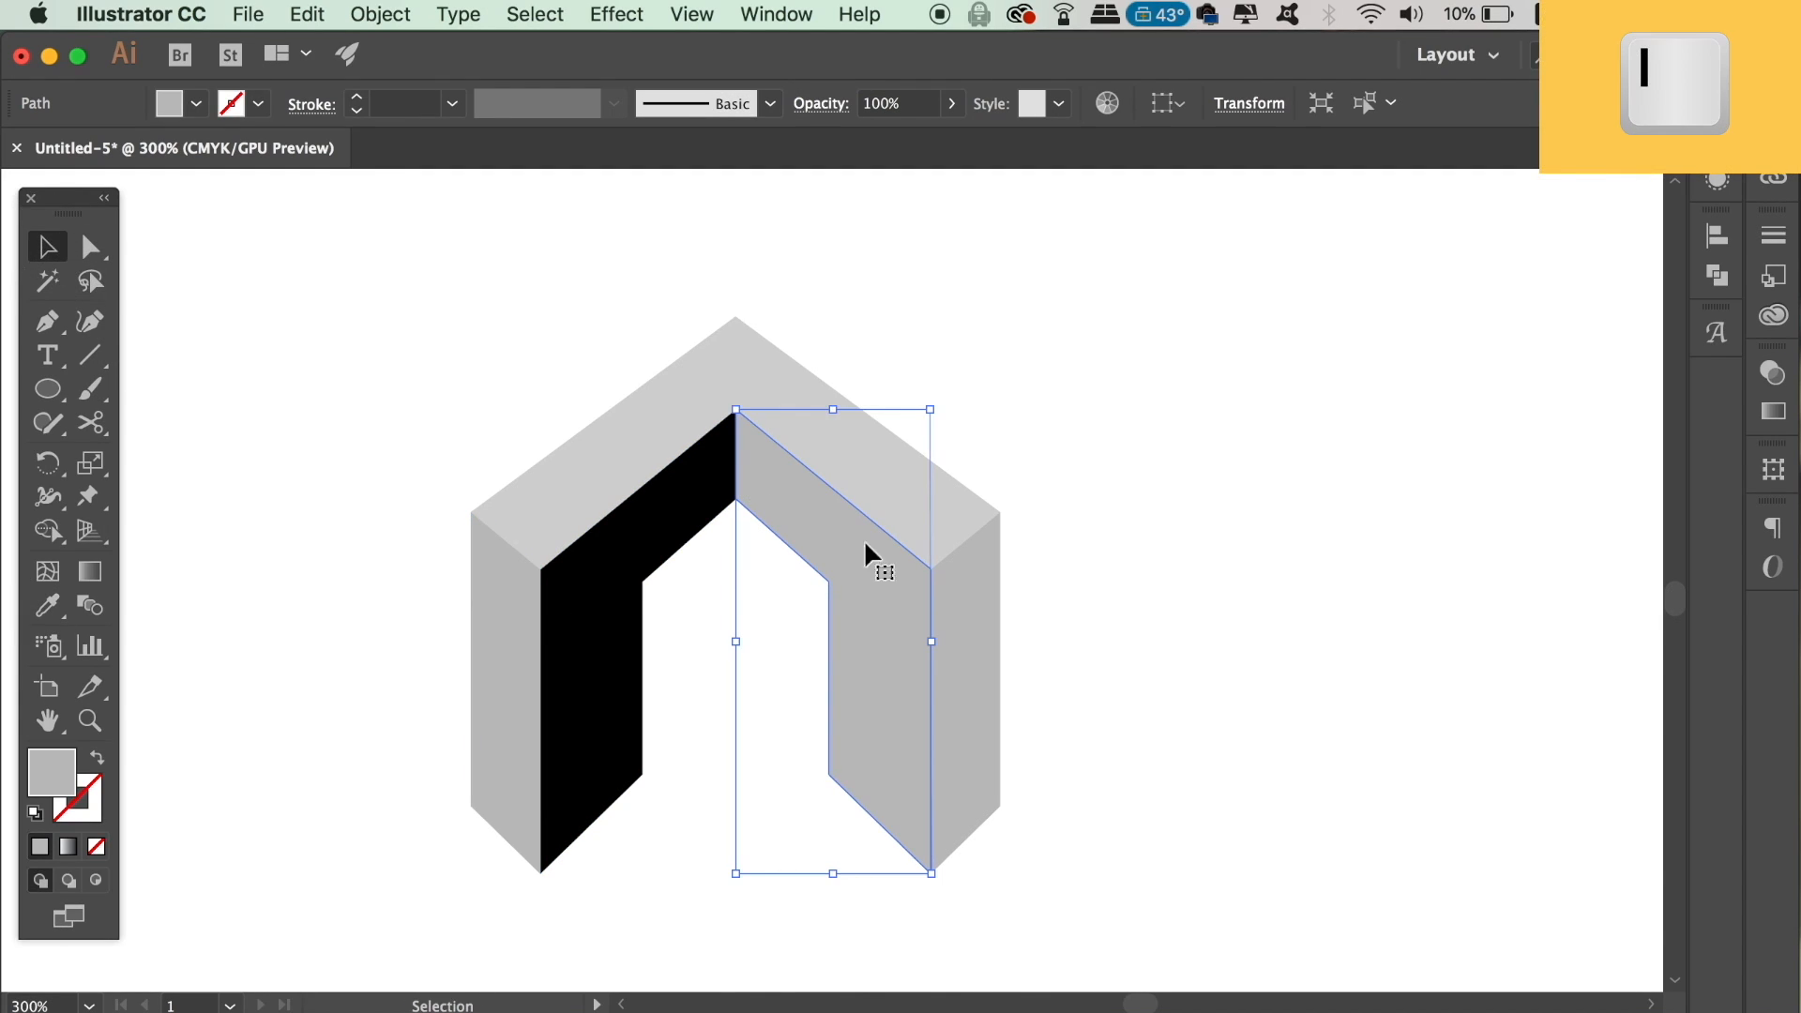
Recolour the mirrored half's grey outer side face with the black sampled from the original half, and deselect it
click(1007, 663)
click(979, 662)
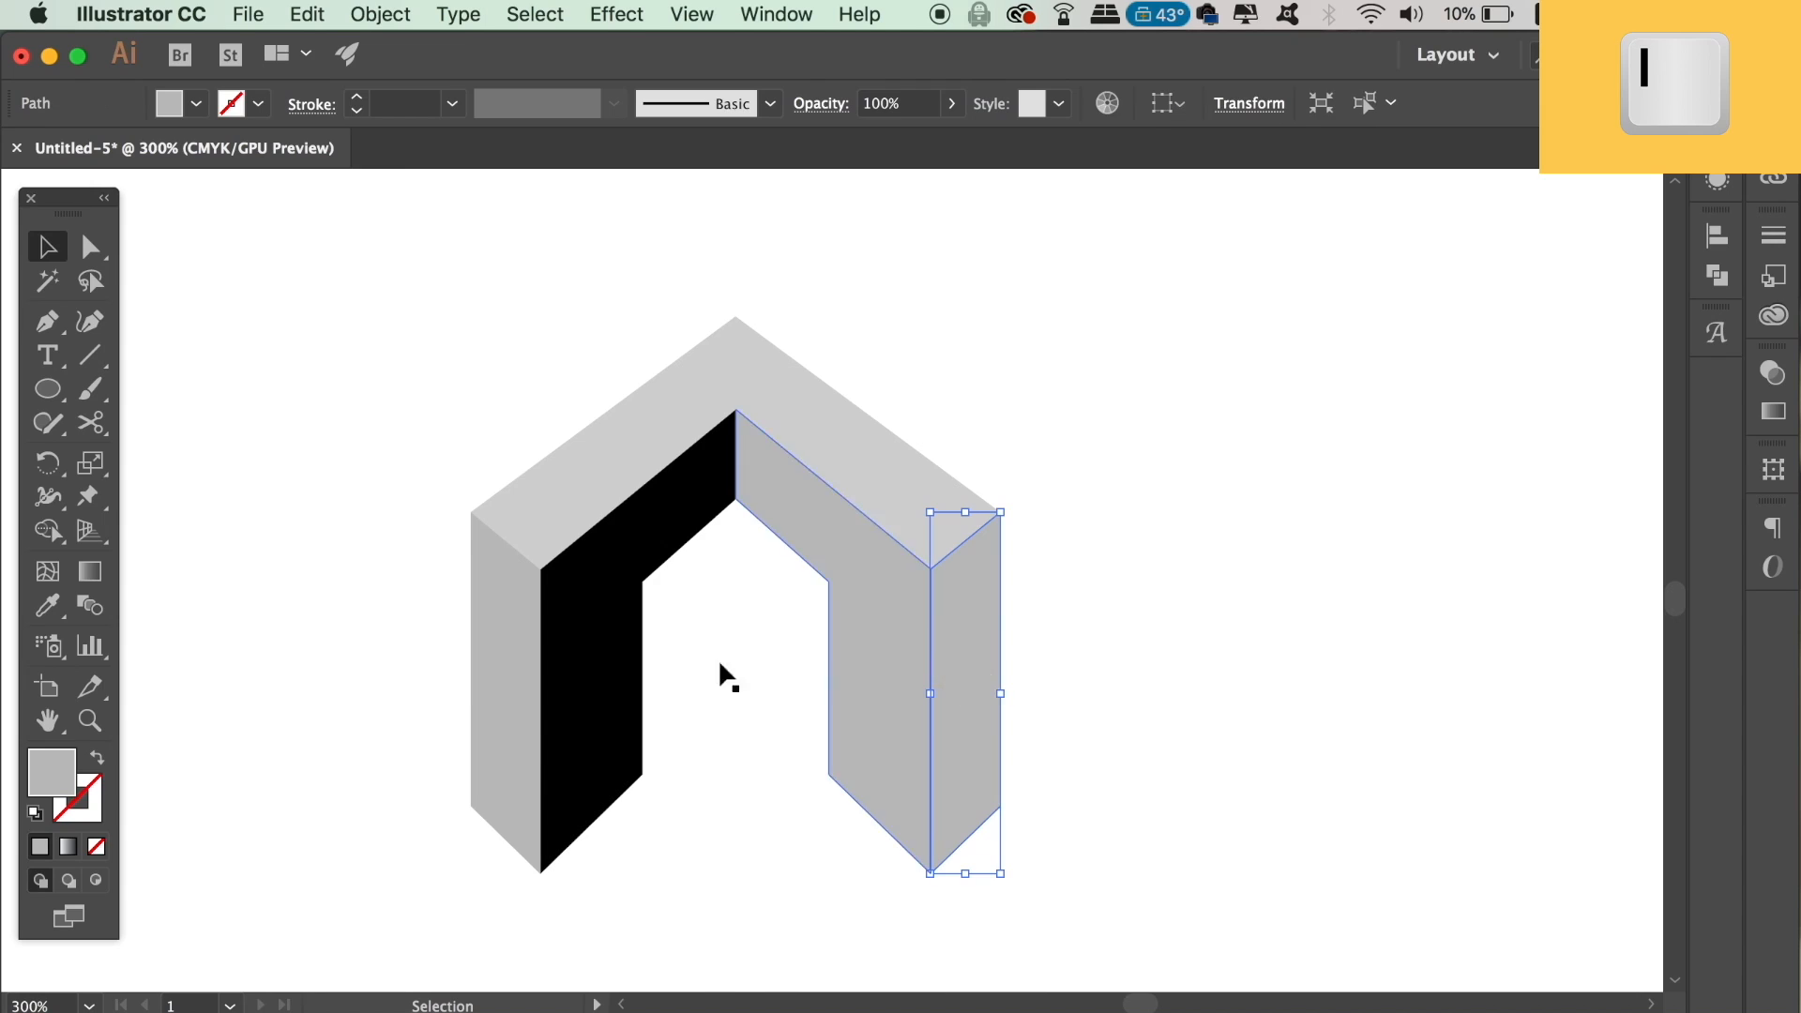
click(47, 605)
click(611, 605)
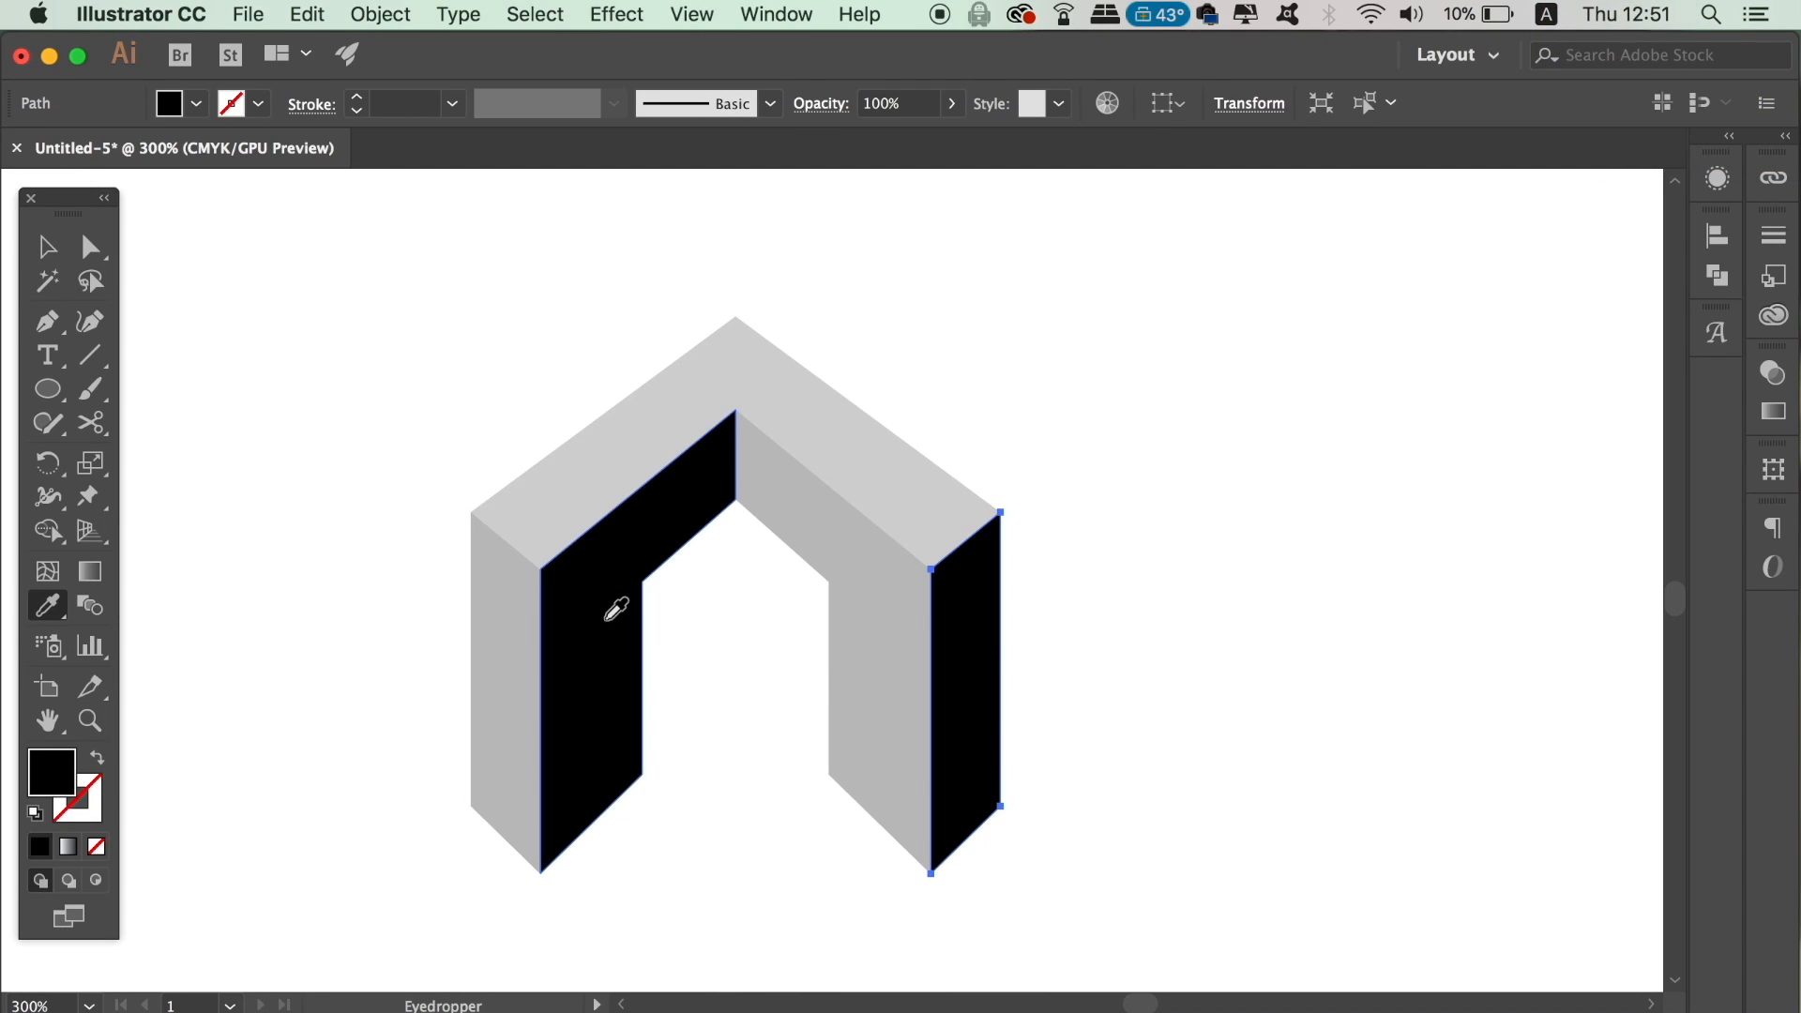
click(47, 245)
click(417, 295)
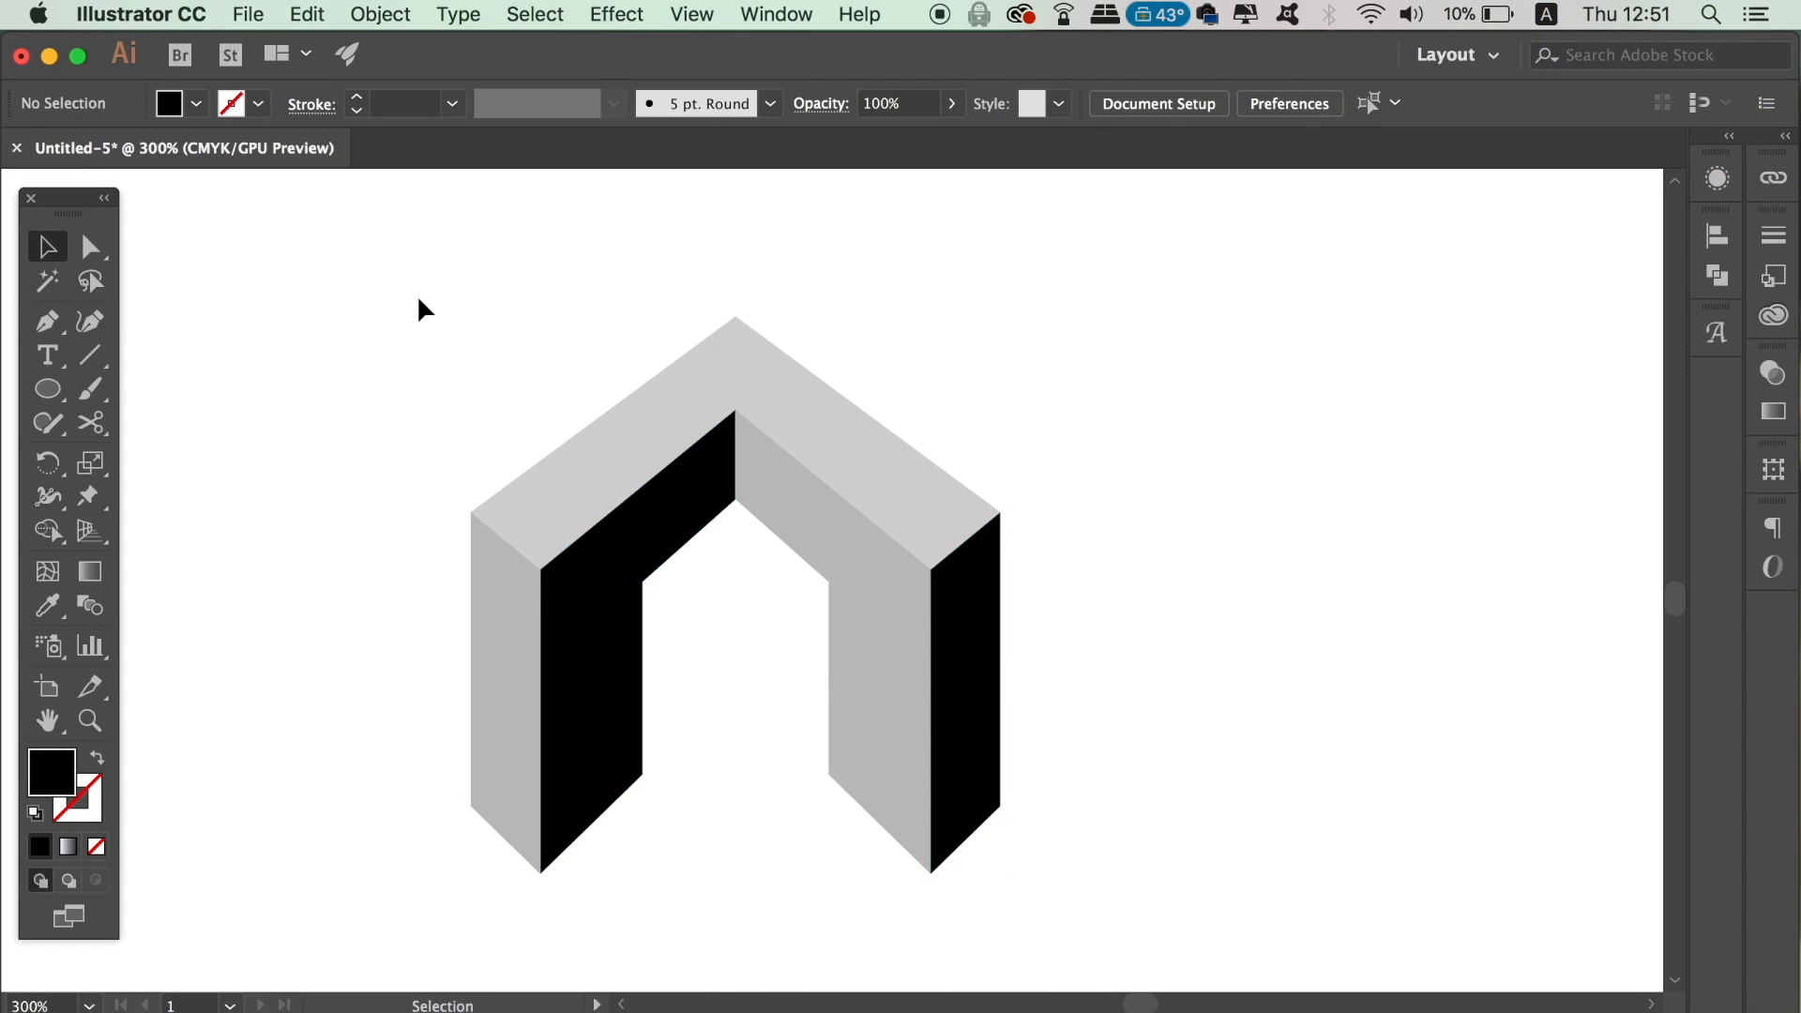
Recolour the arch's two black faces dark blue (#1466B1), and deselect them
key(super+minus)
key(super+minus)
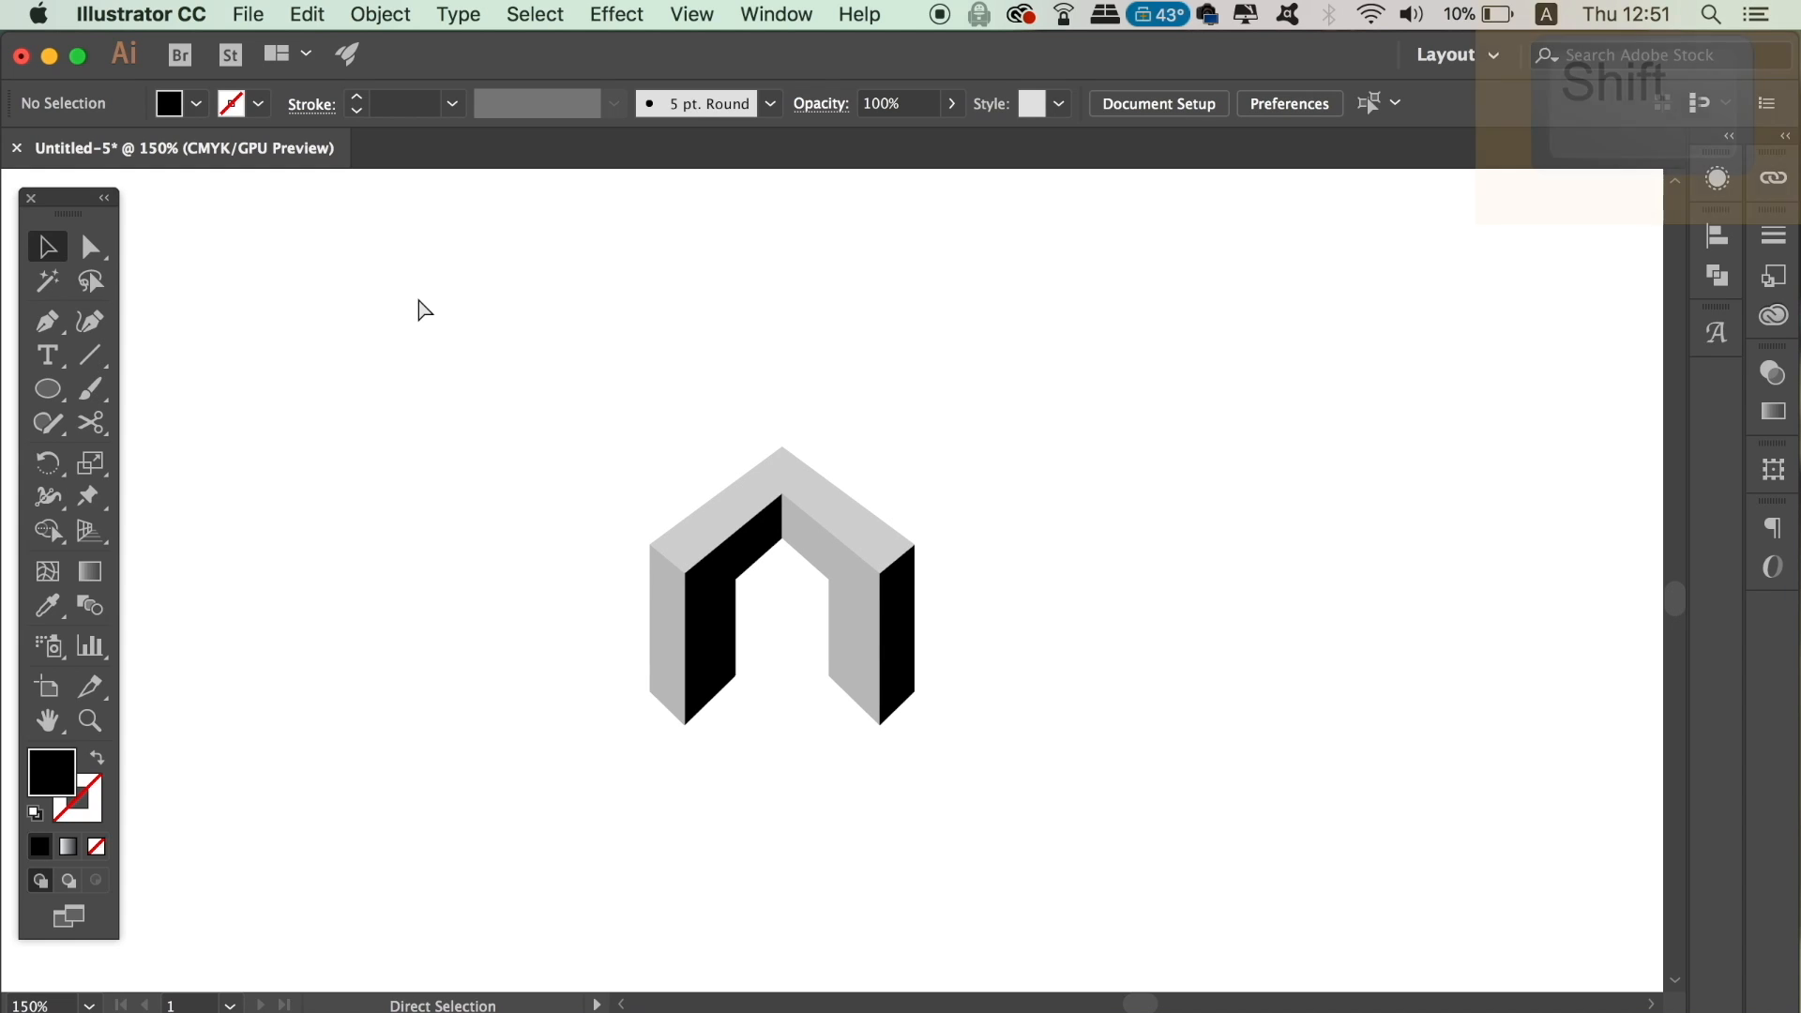
key(super+equal)
shift+click(691, 684)
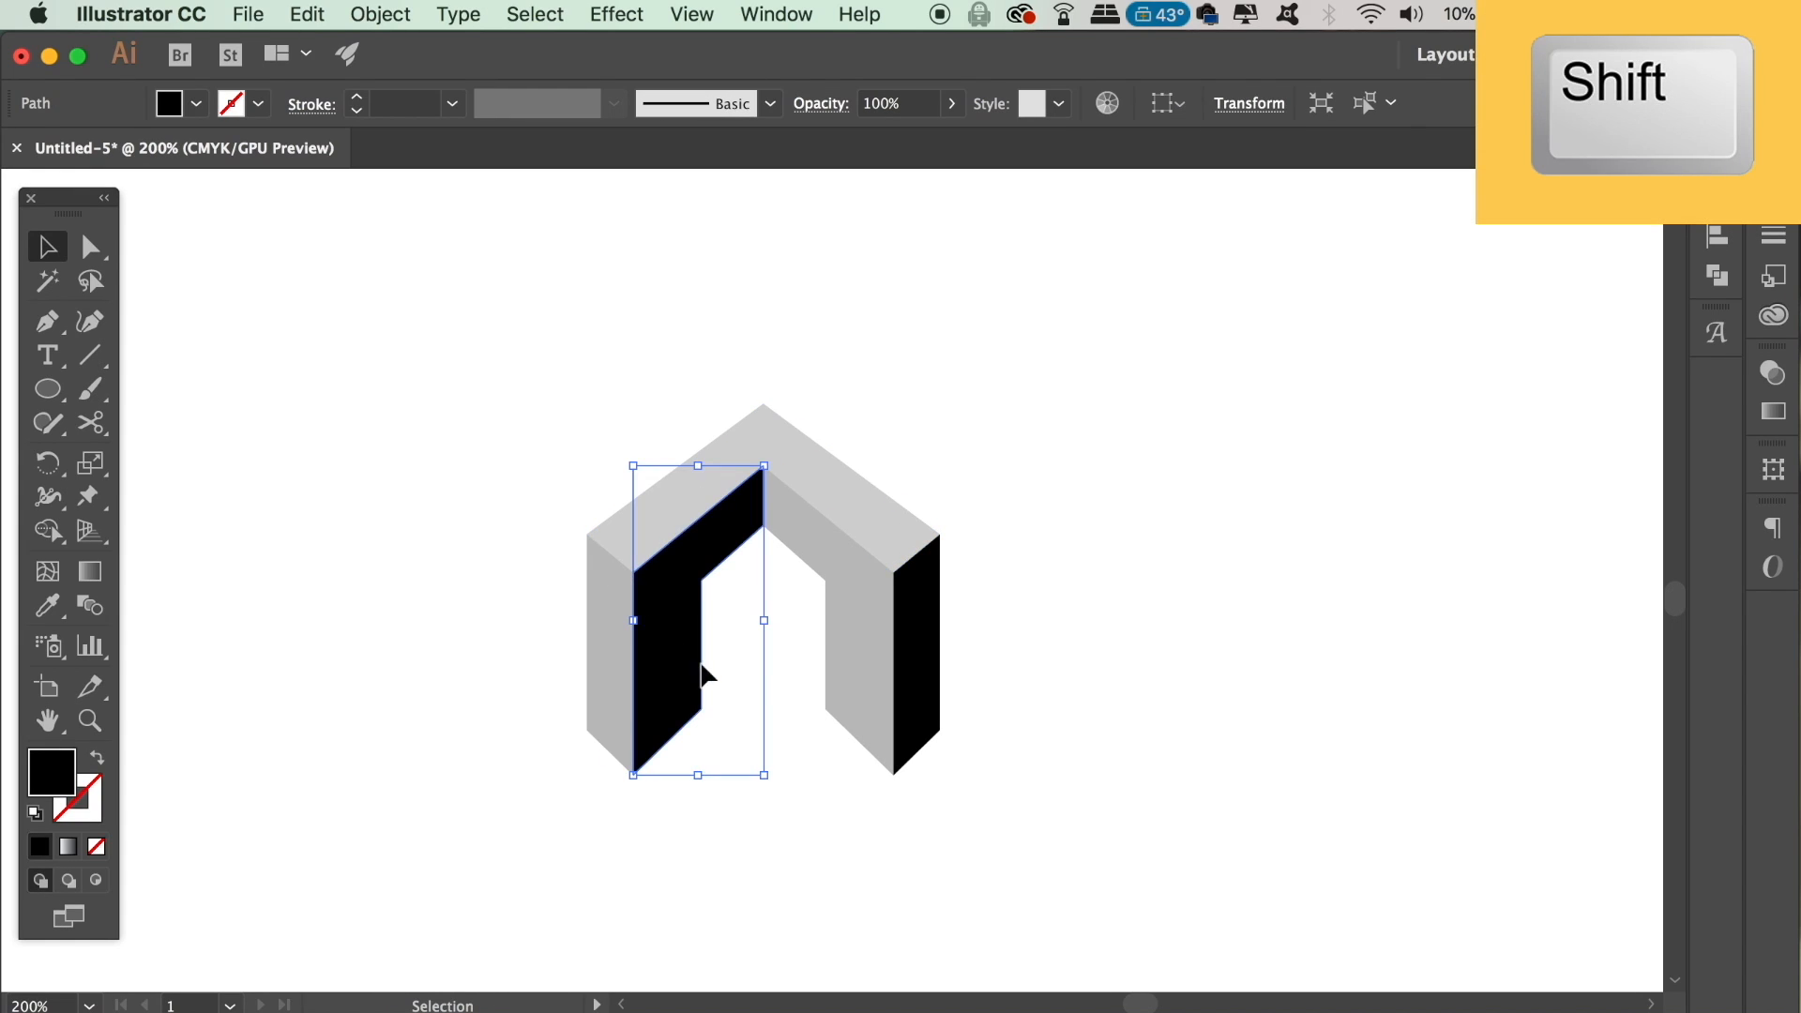
shift+click(929, 673)
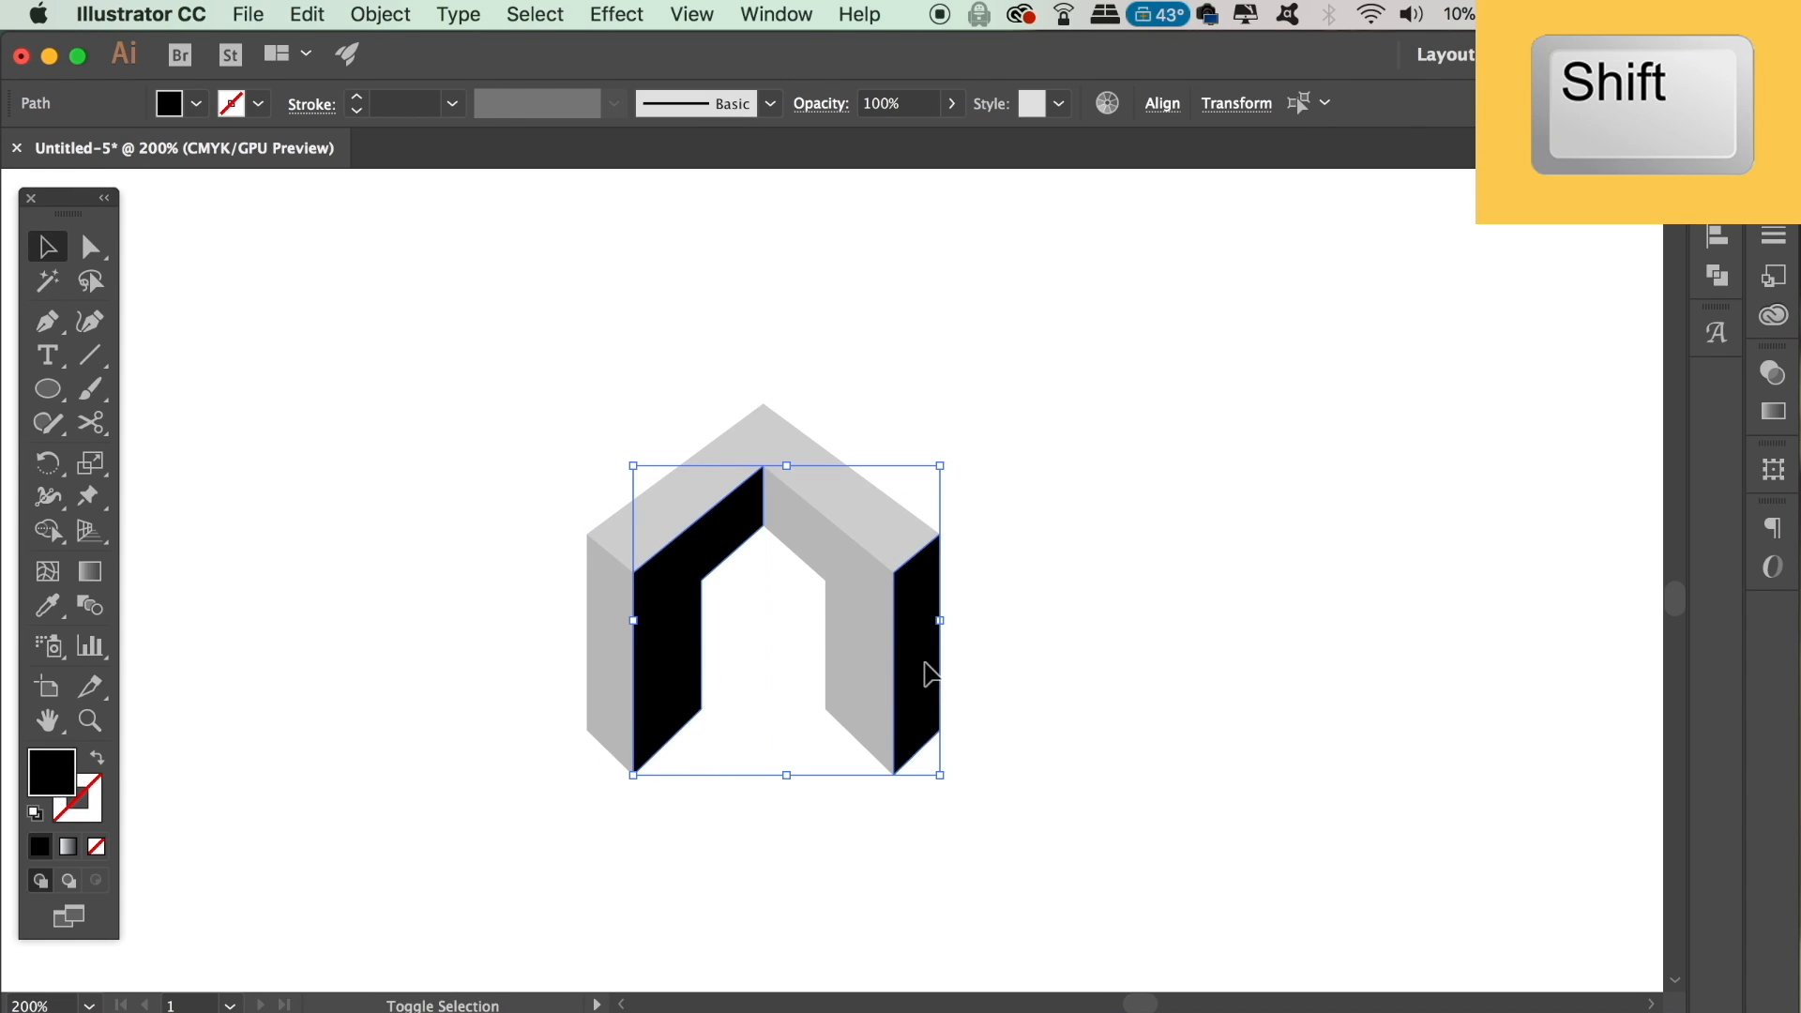
double_click(58, 769)
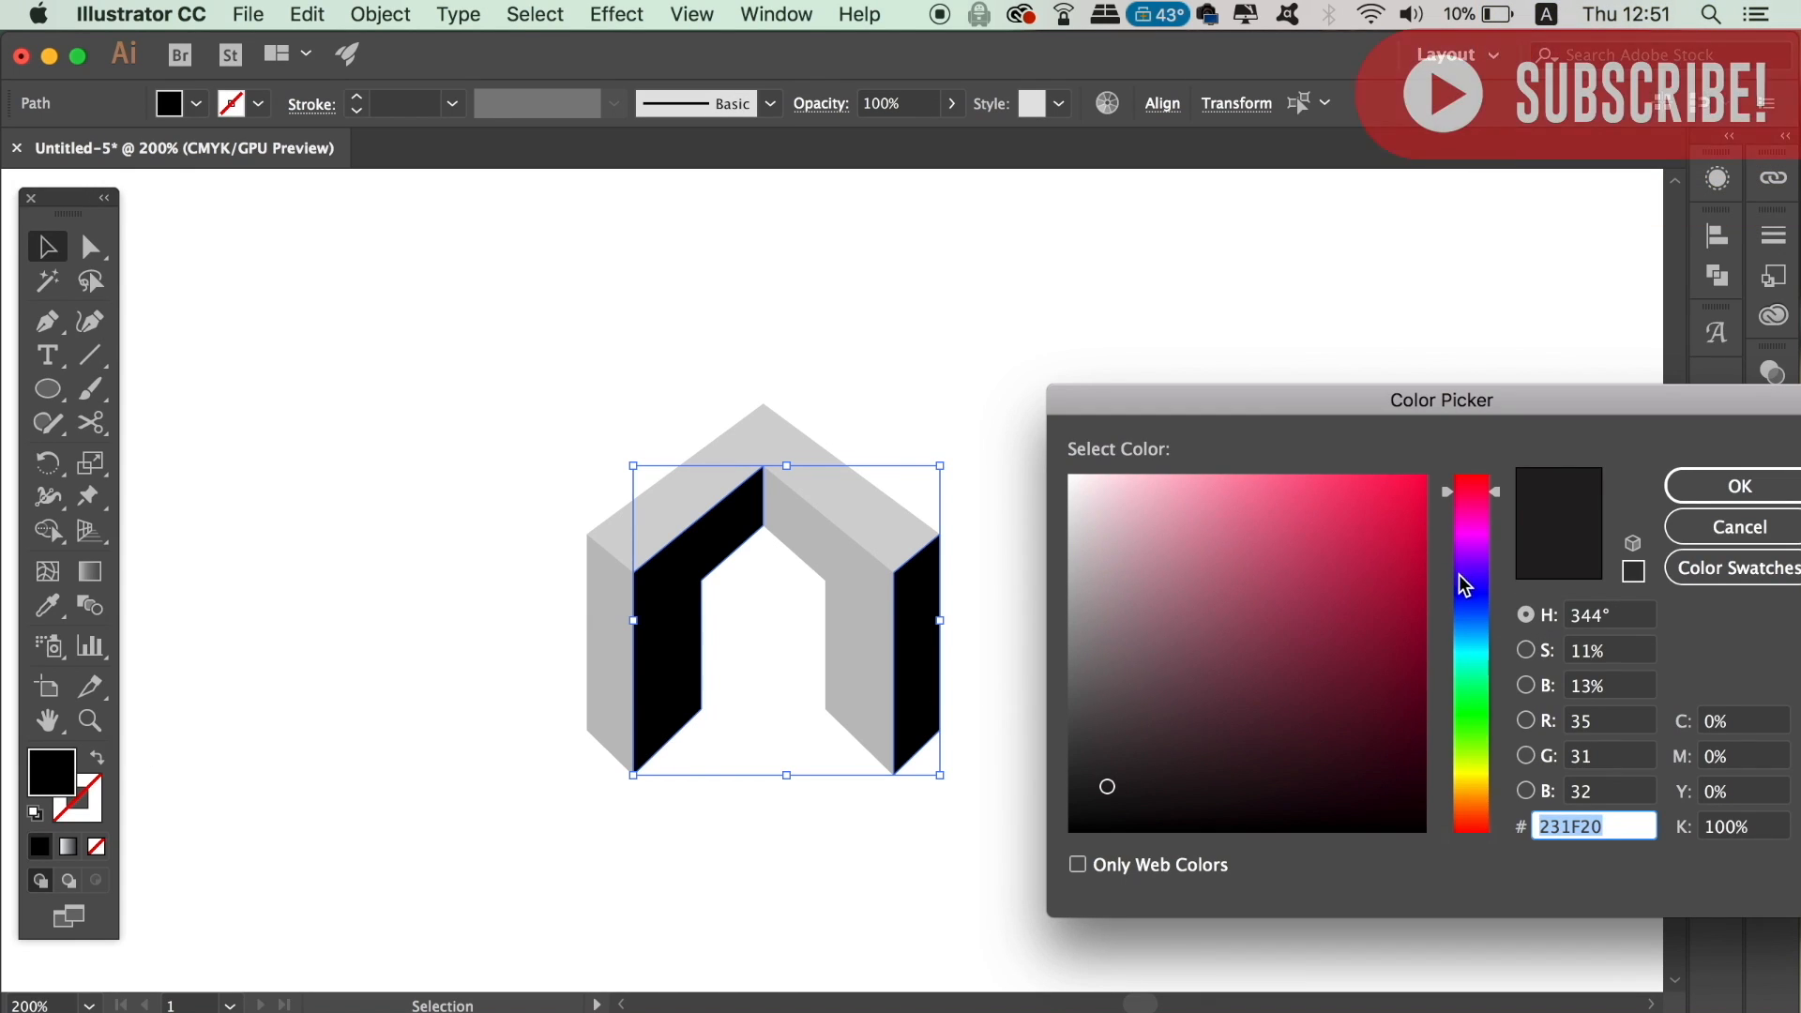
mouse_move(1482, 628)
mouse_down()
mouse_move(1355, 581)
mouse_move(1398, 581)
mouse_up()
click(1690, 478)
click(1207, 537)
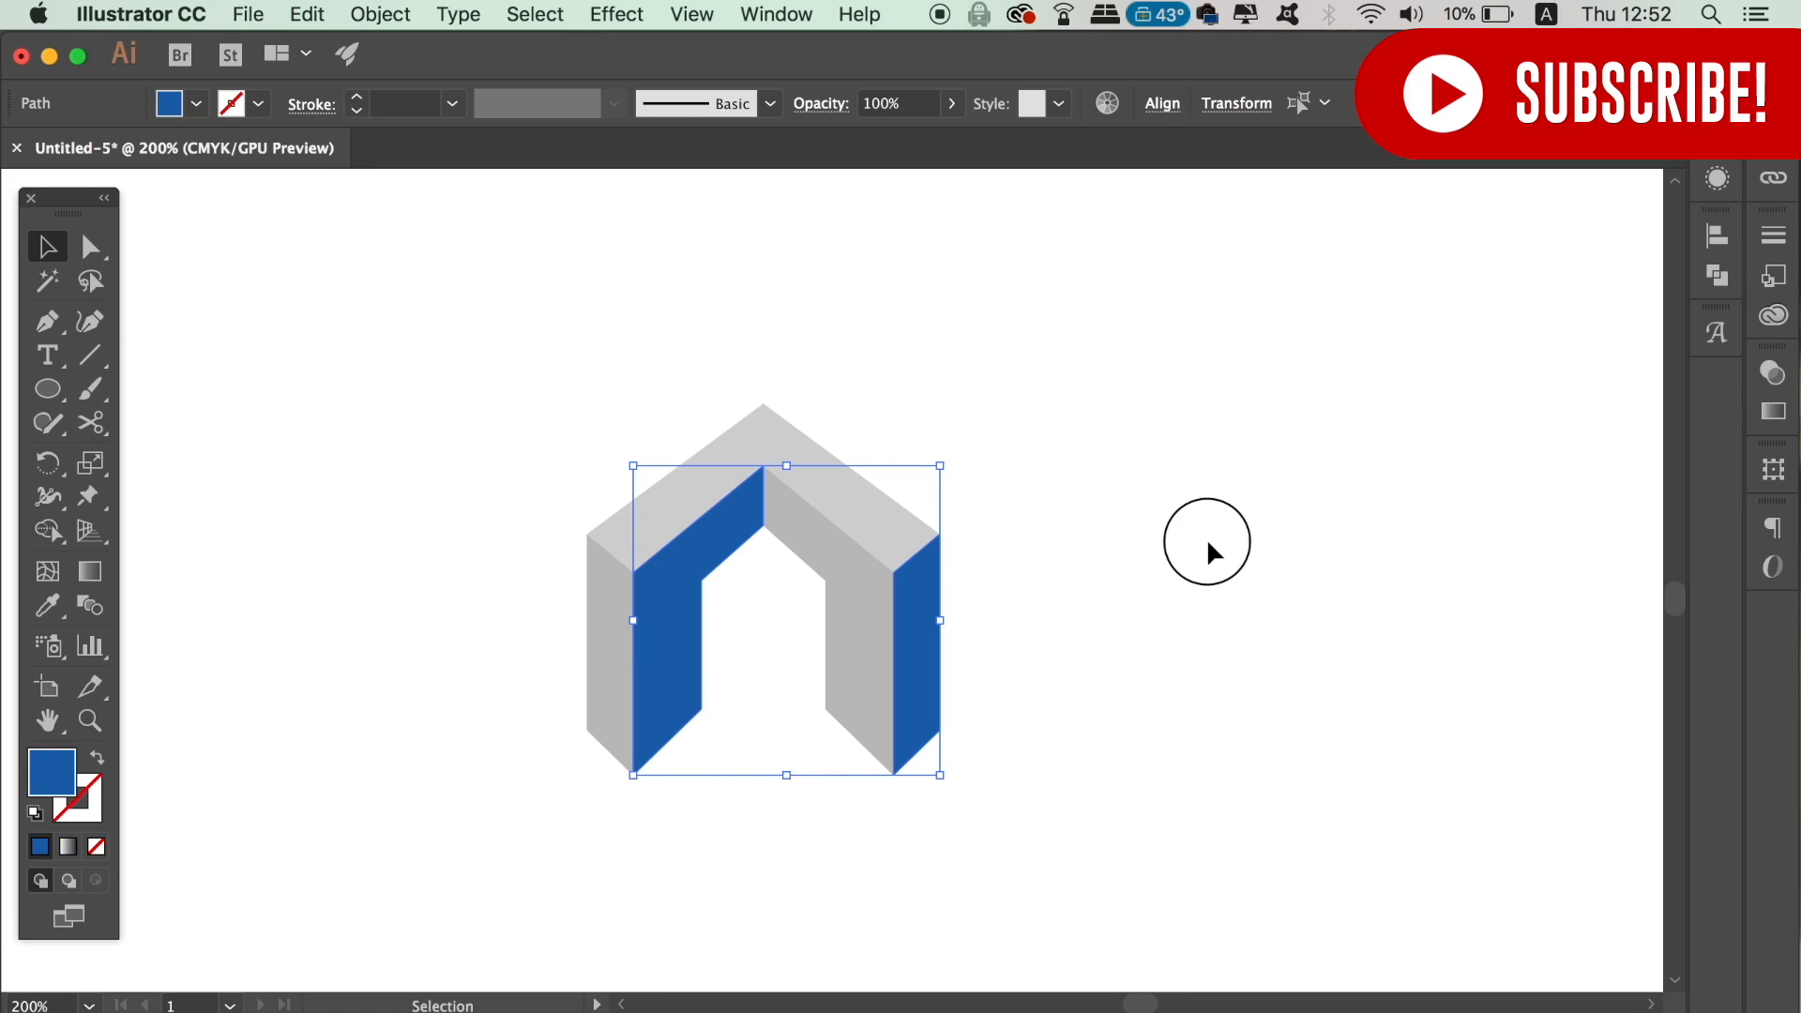
Sample the dark blue onto the two grey side faces and lighten their fill to mid blue (#4795D1)
click(858, 629)
shift+click(610, 628)
click(44, 619)
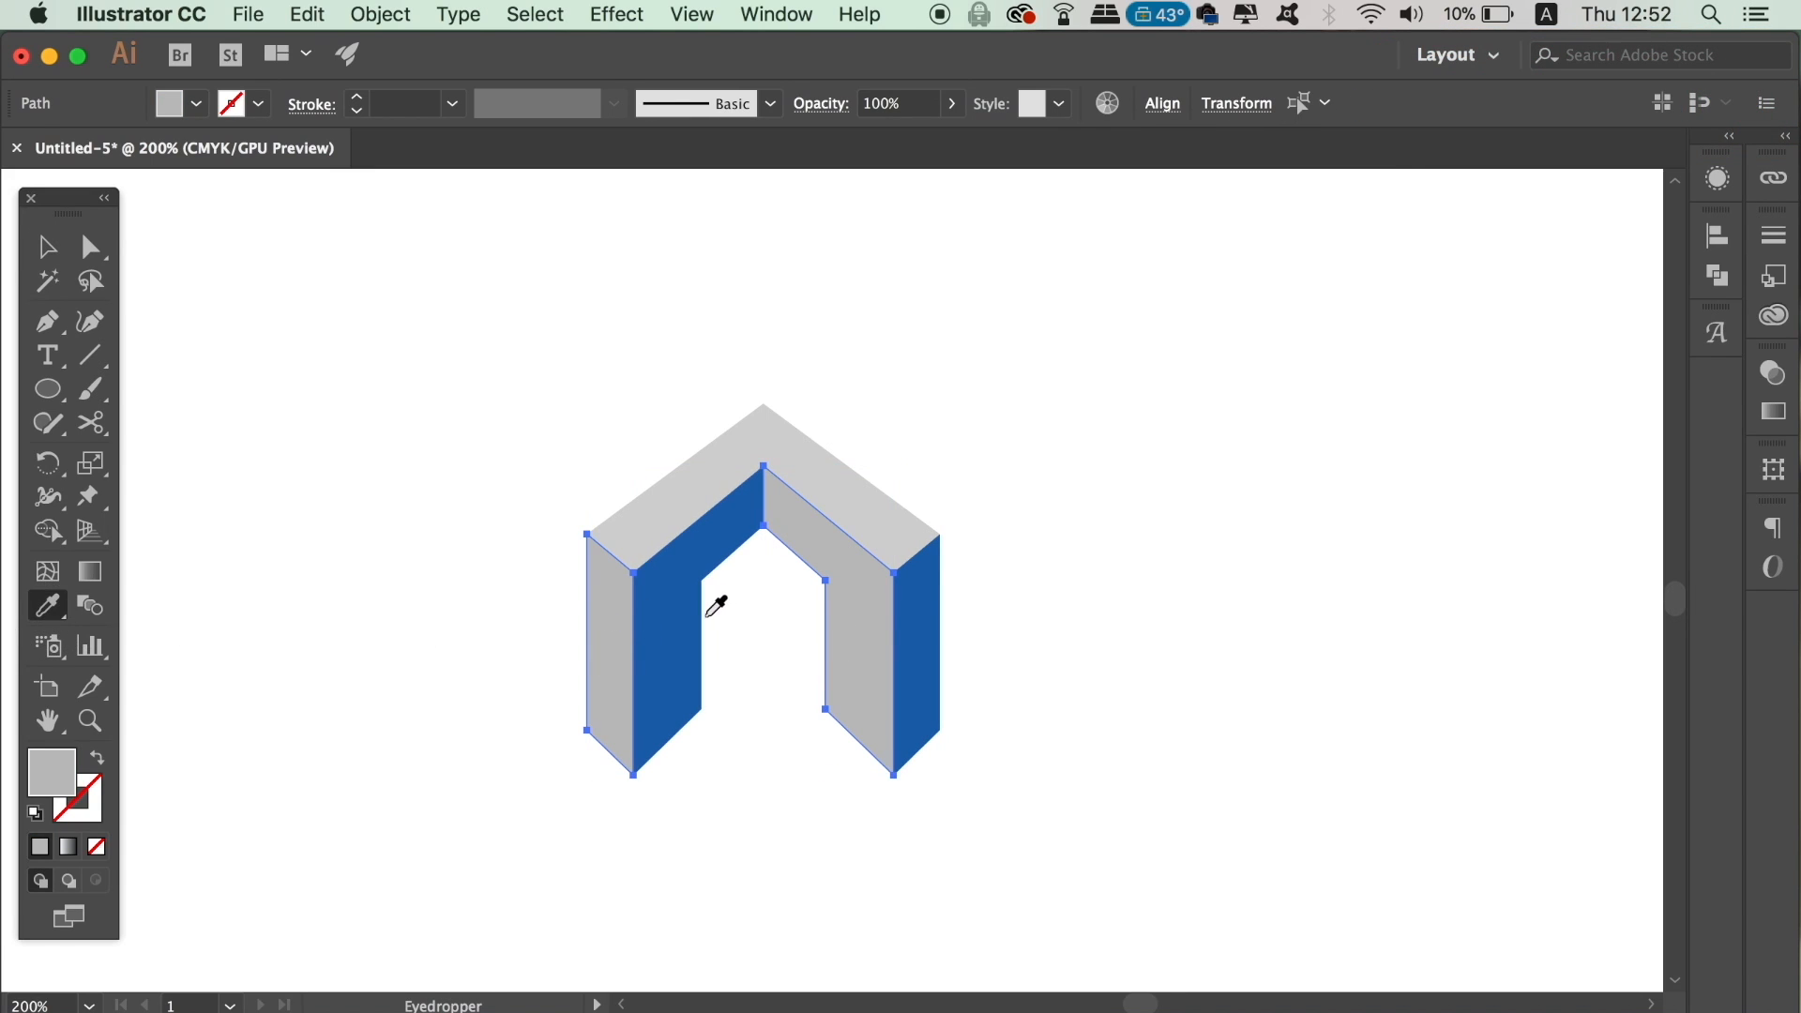
click(677, 605)
double_click(67, 780)
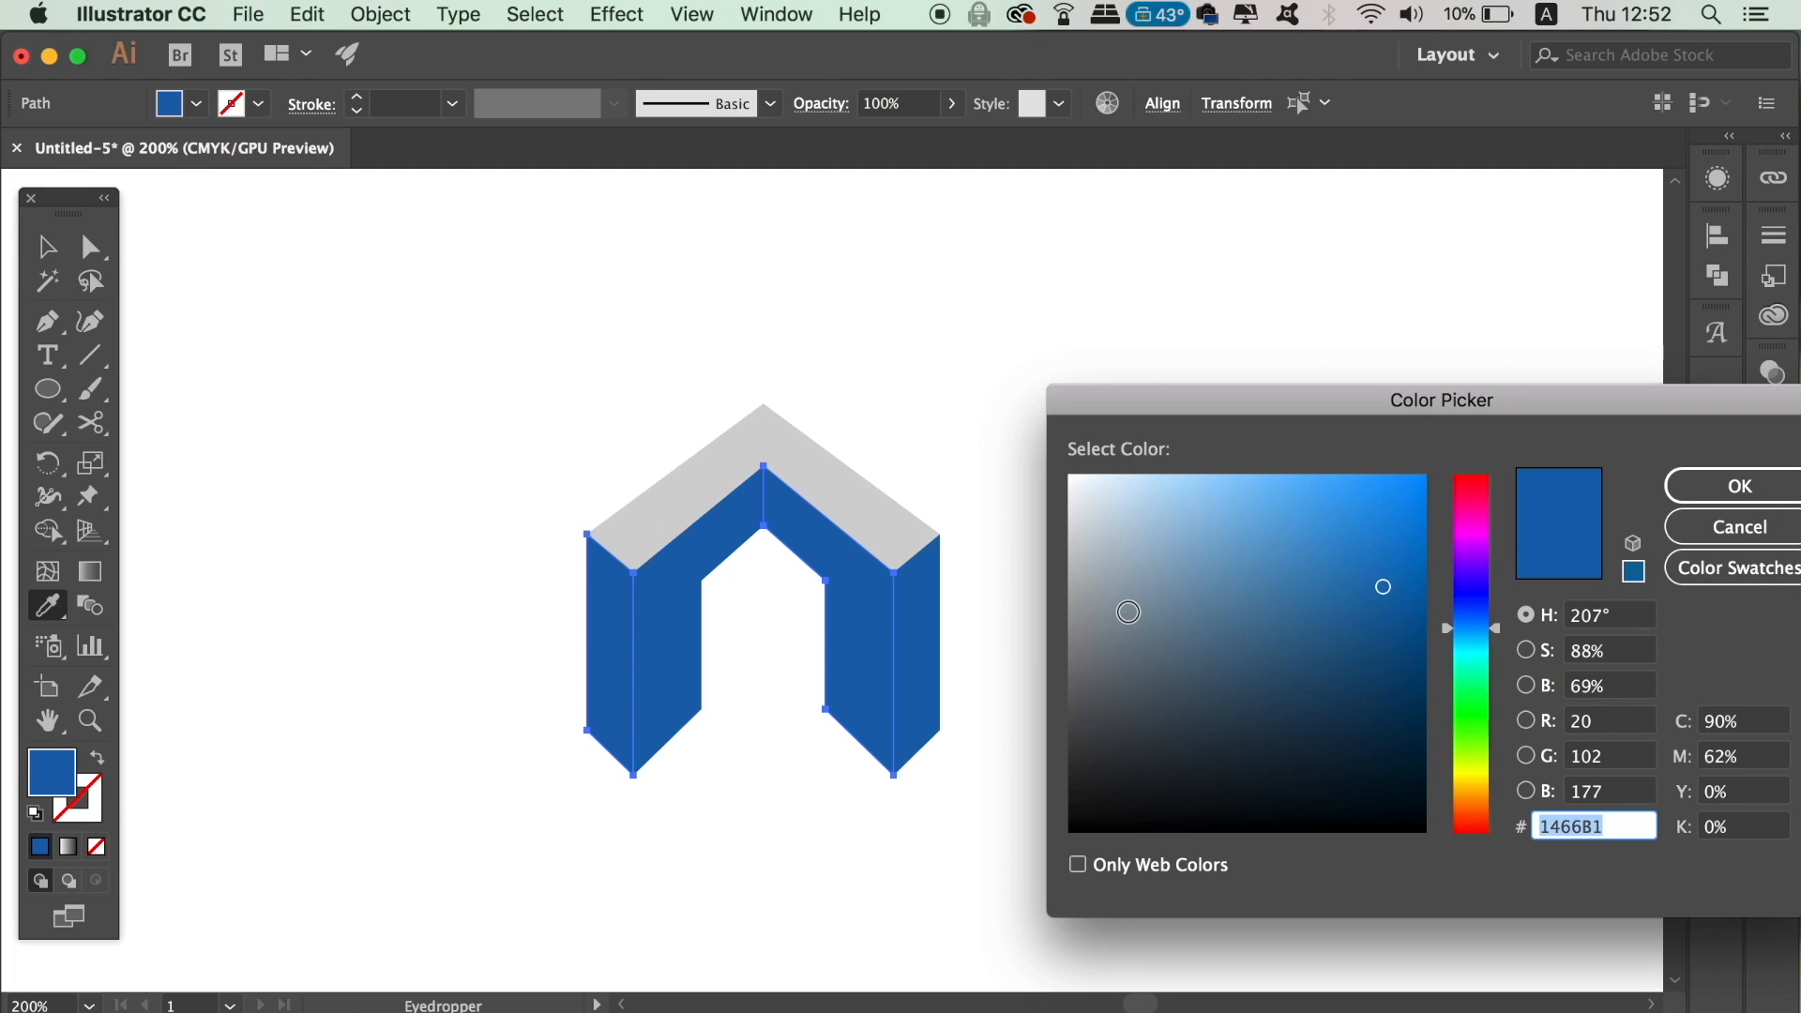
drag(1308, 513, 1311, 534)
click(1726, 485)
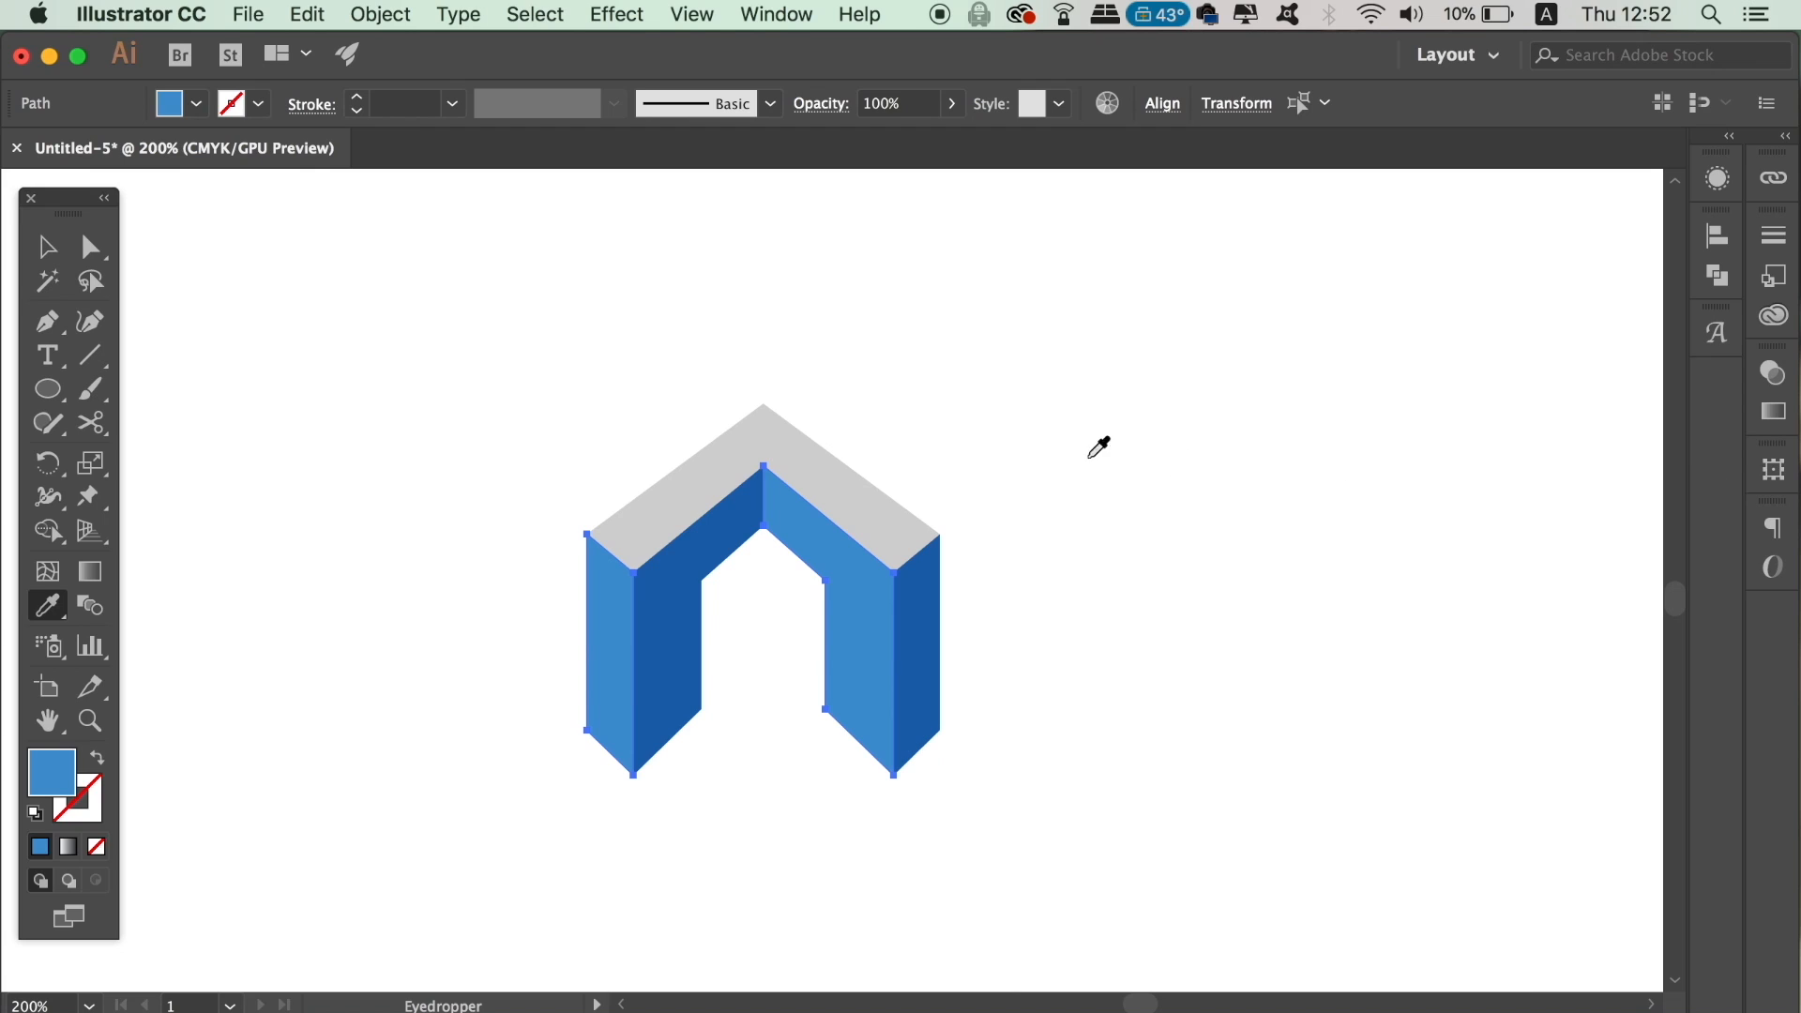
Sample the side face's blue onto the top face, lighten its fill to about #77C0ED, and deselect it
click(47, 245)
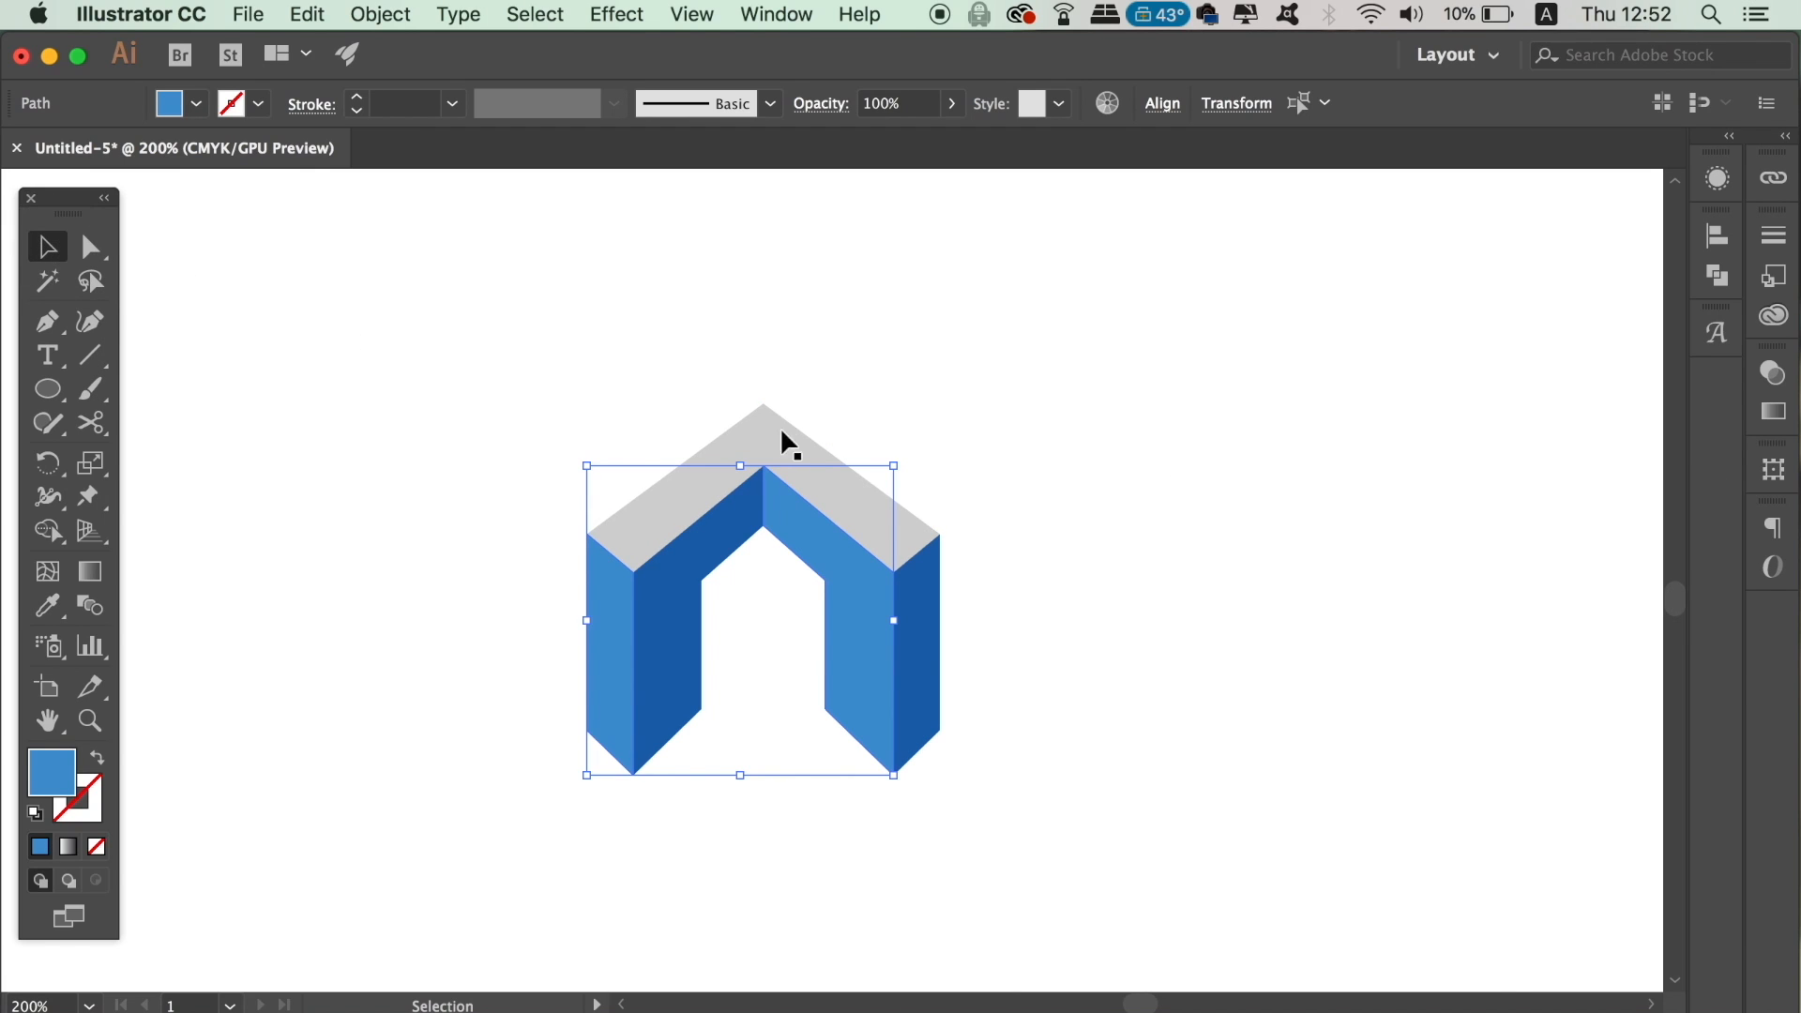
click(803, 437)
click(47, 605)
click(588, 612)
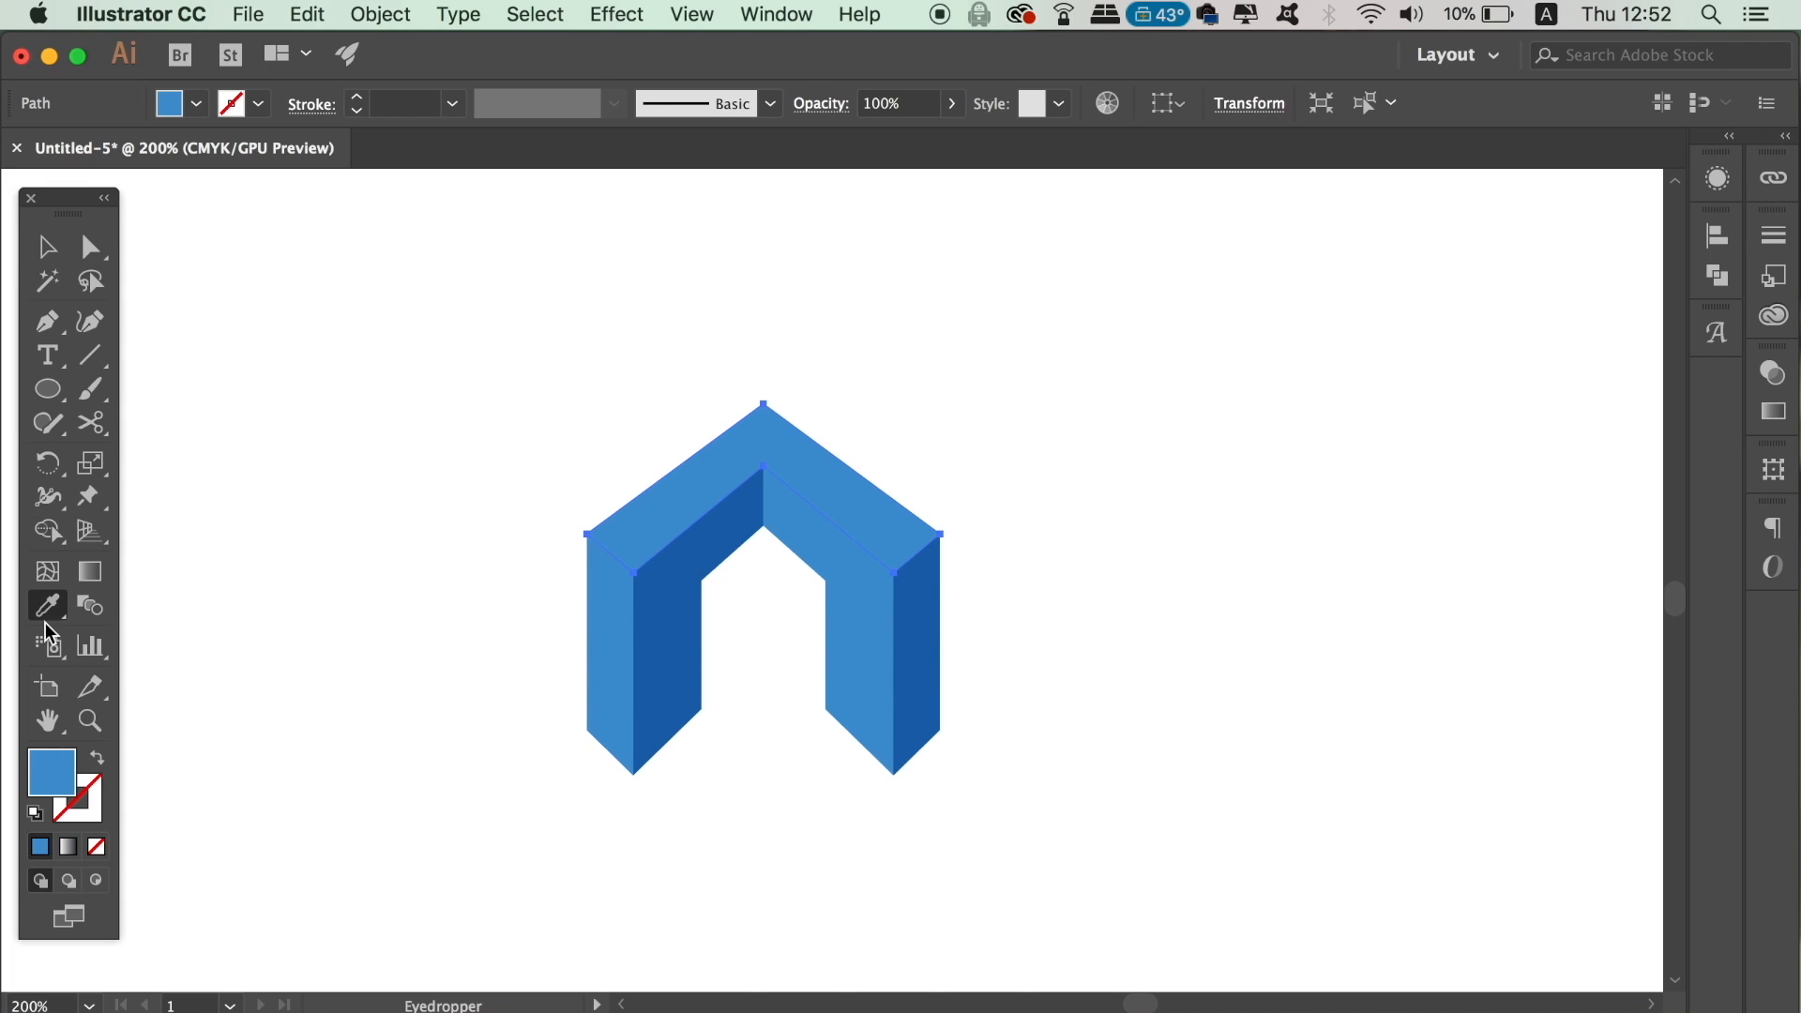
double_click(63, 781)
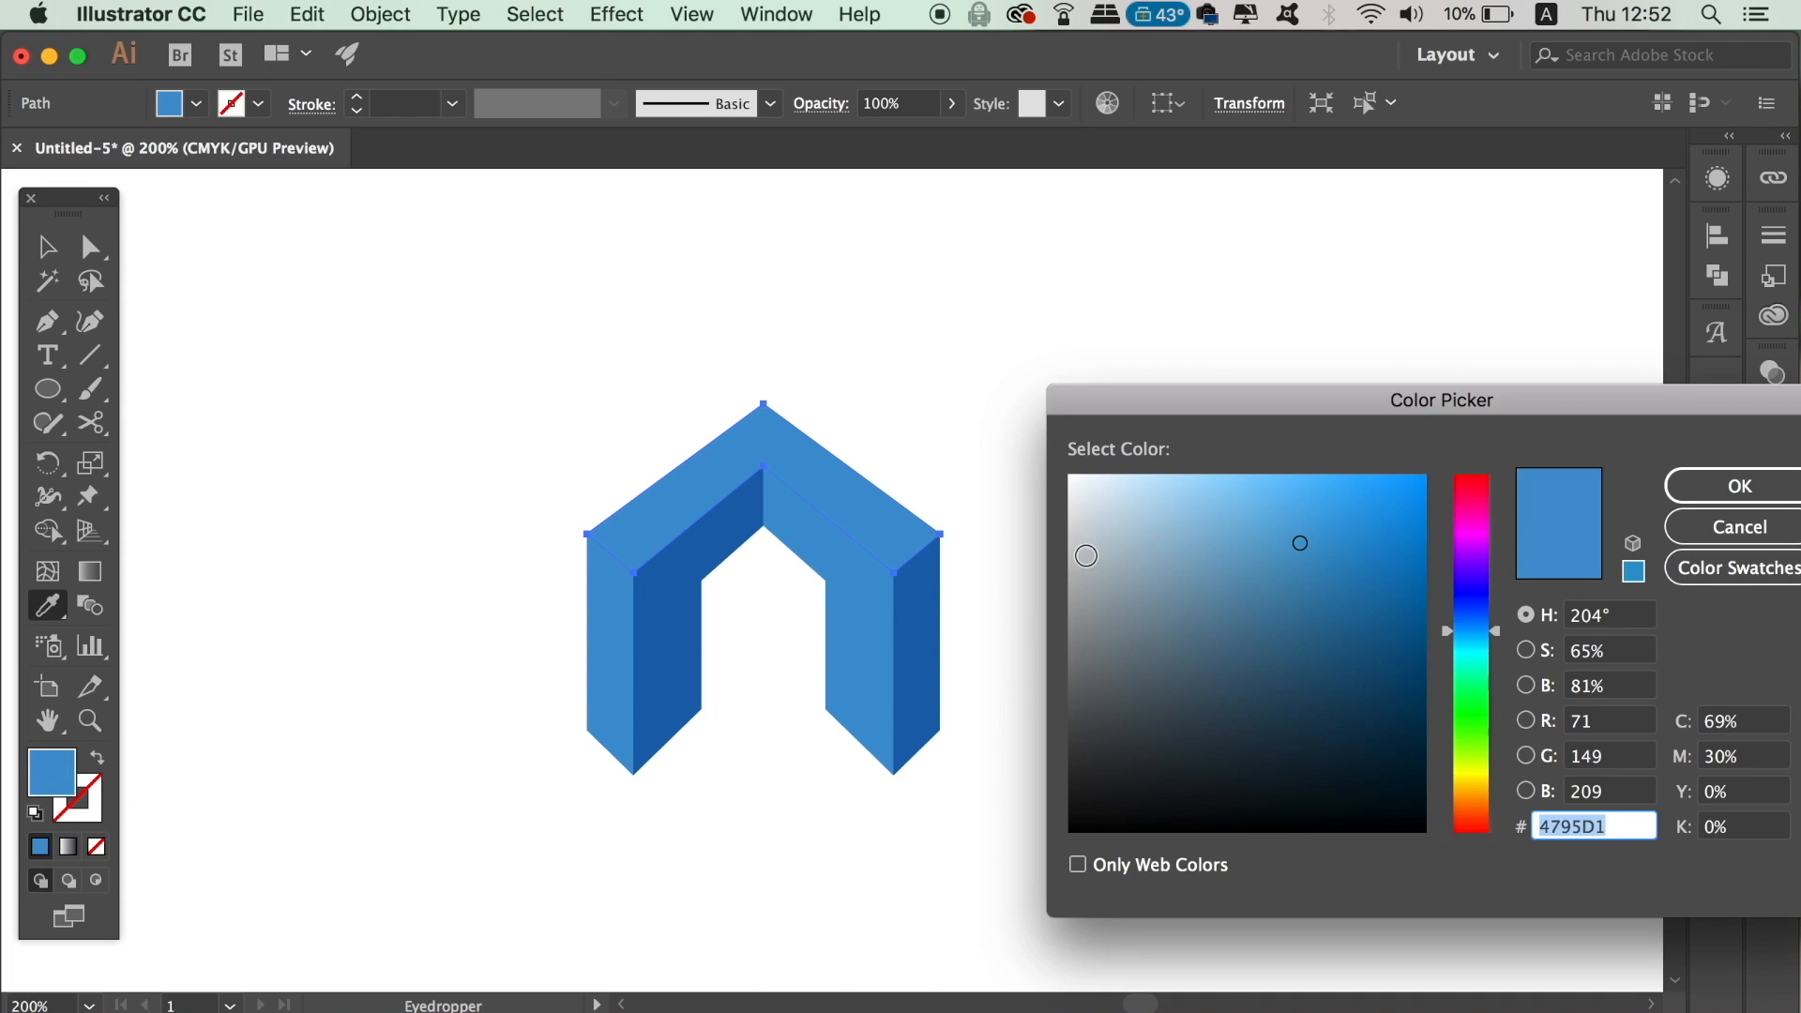
click(1251, 498)
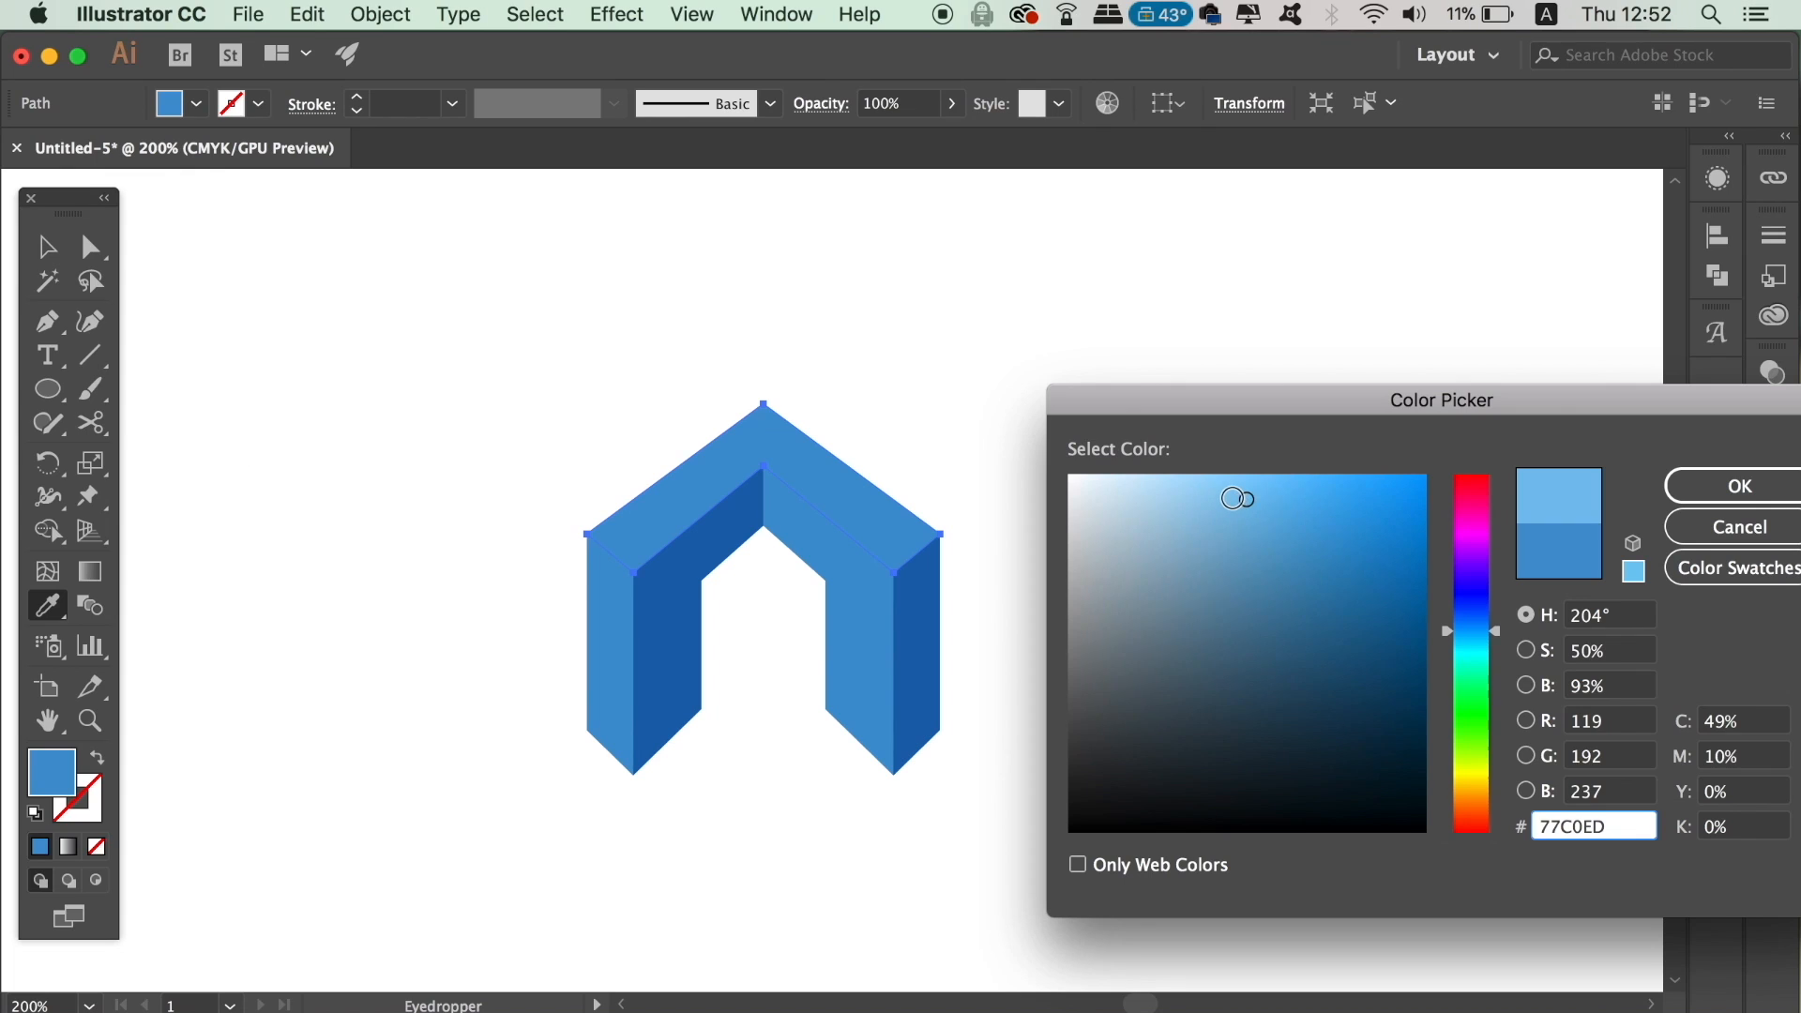
click(1711, 484)
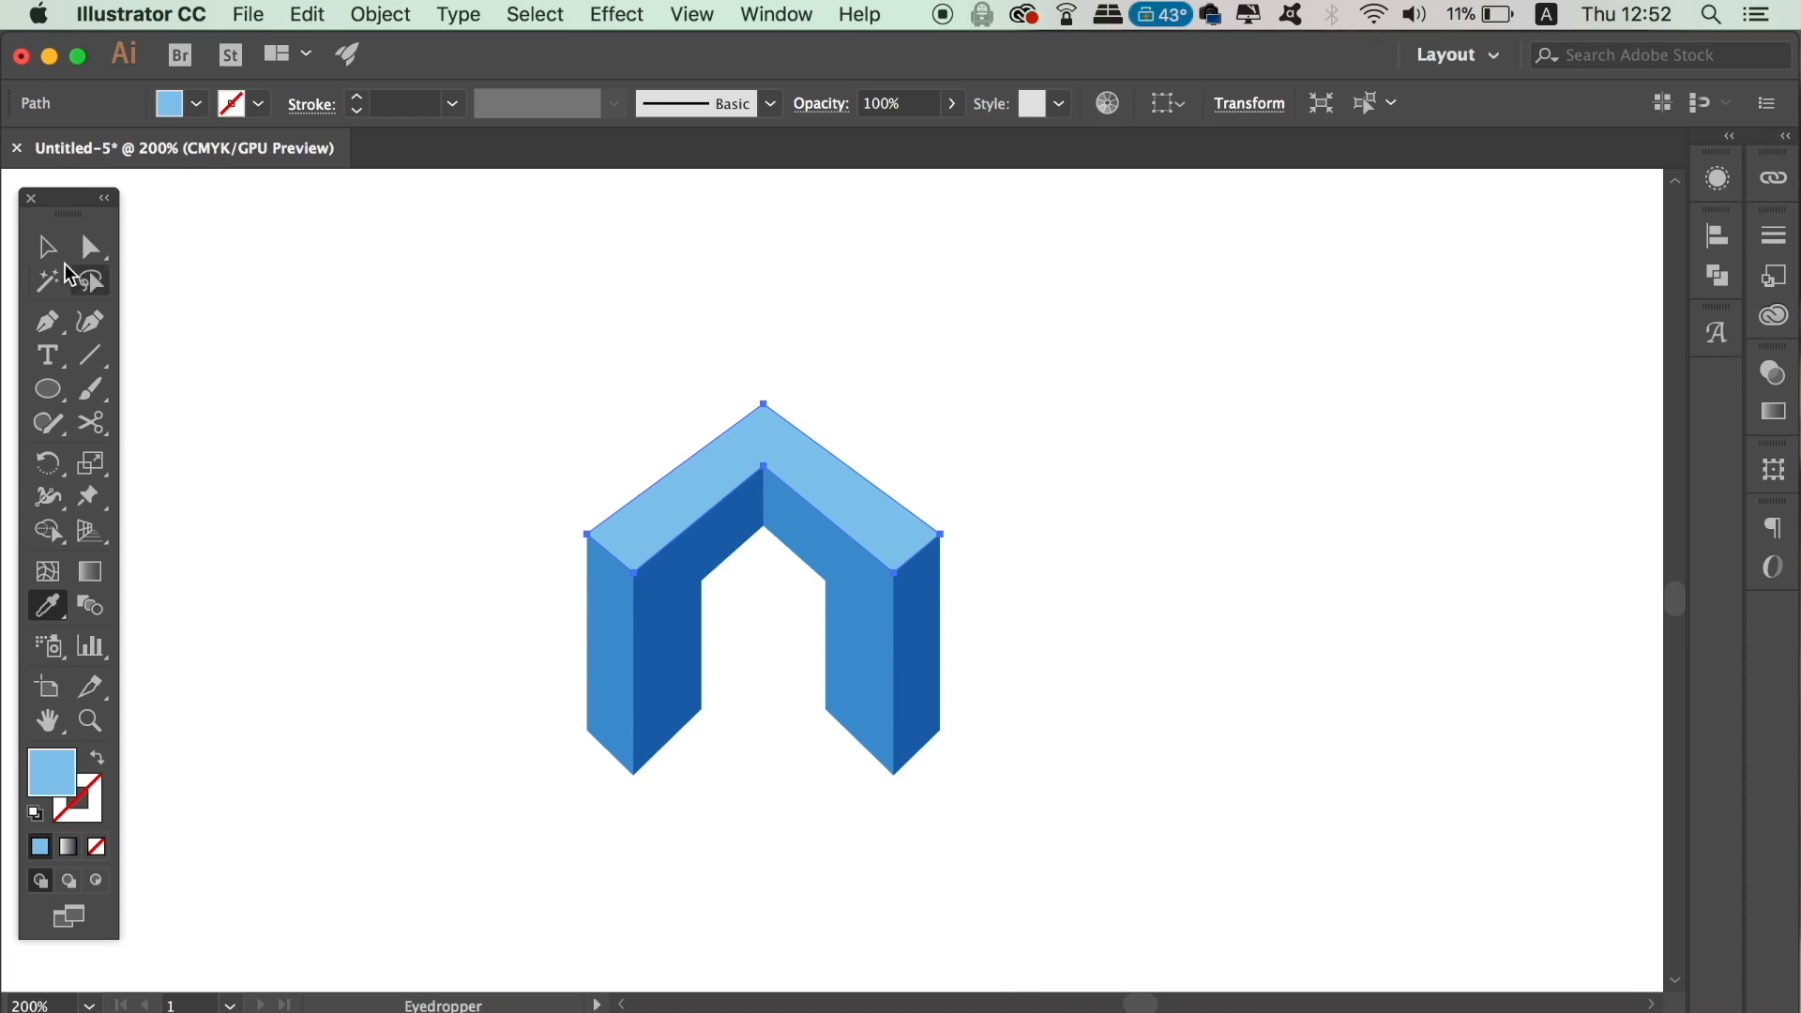
key(v)
click(305, 255)
key(super+minus)
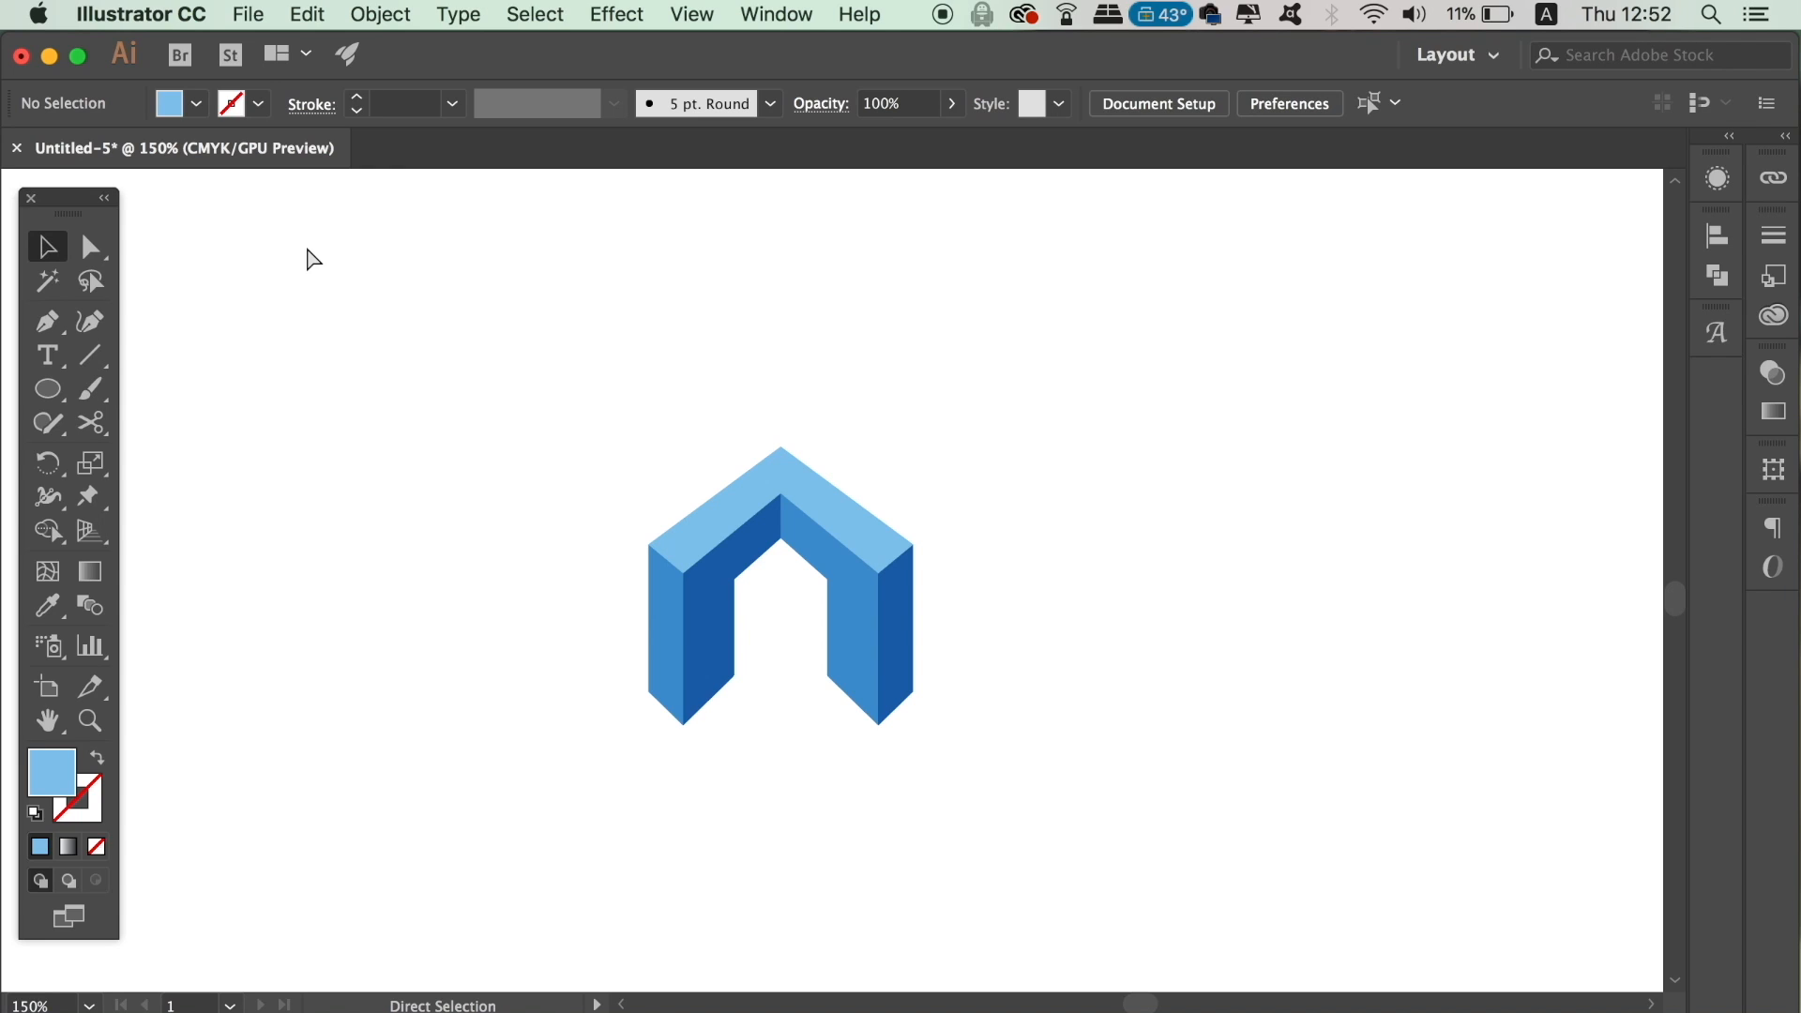
Duplicate the two inner faces and the right outer face to the right, joining the copy to the arch's right leg
key(super+plus)
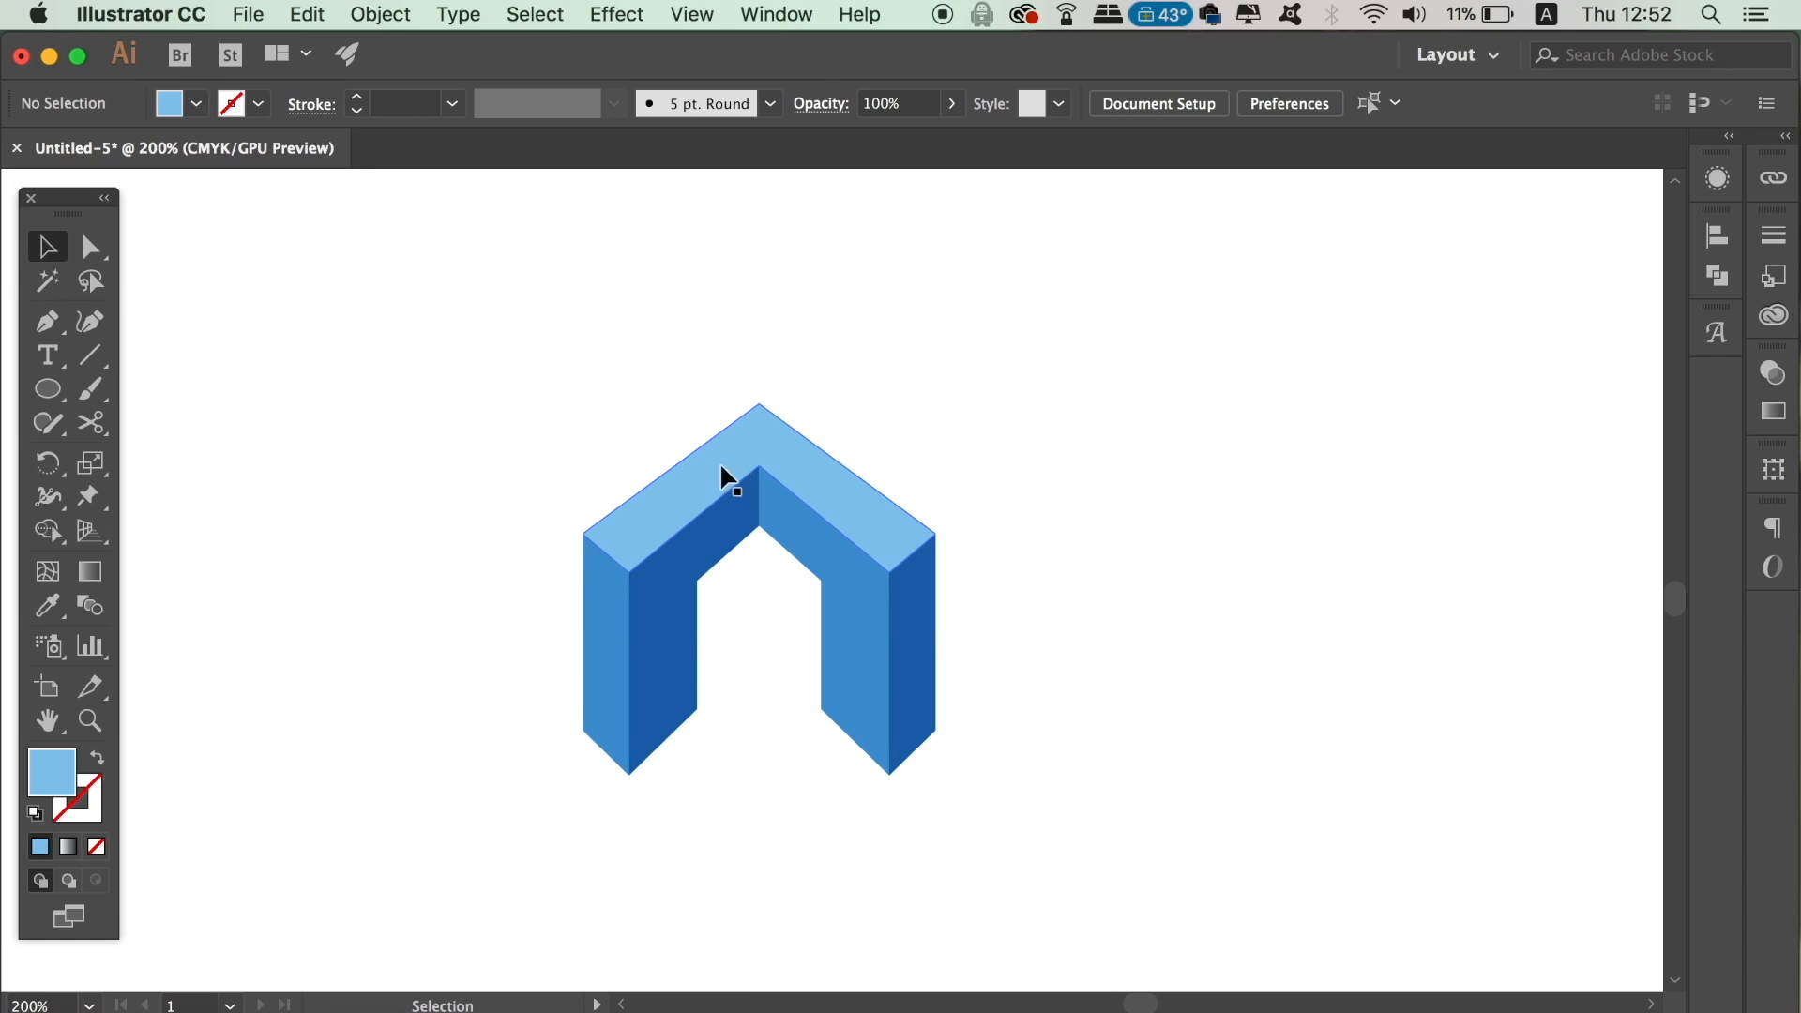
shift+click(715, 526)
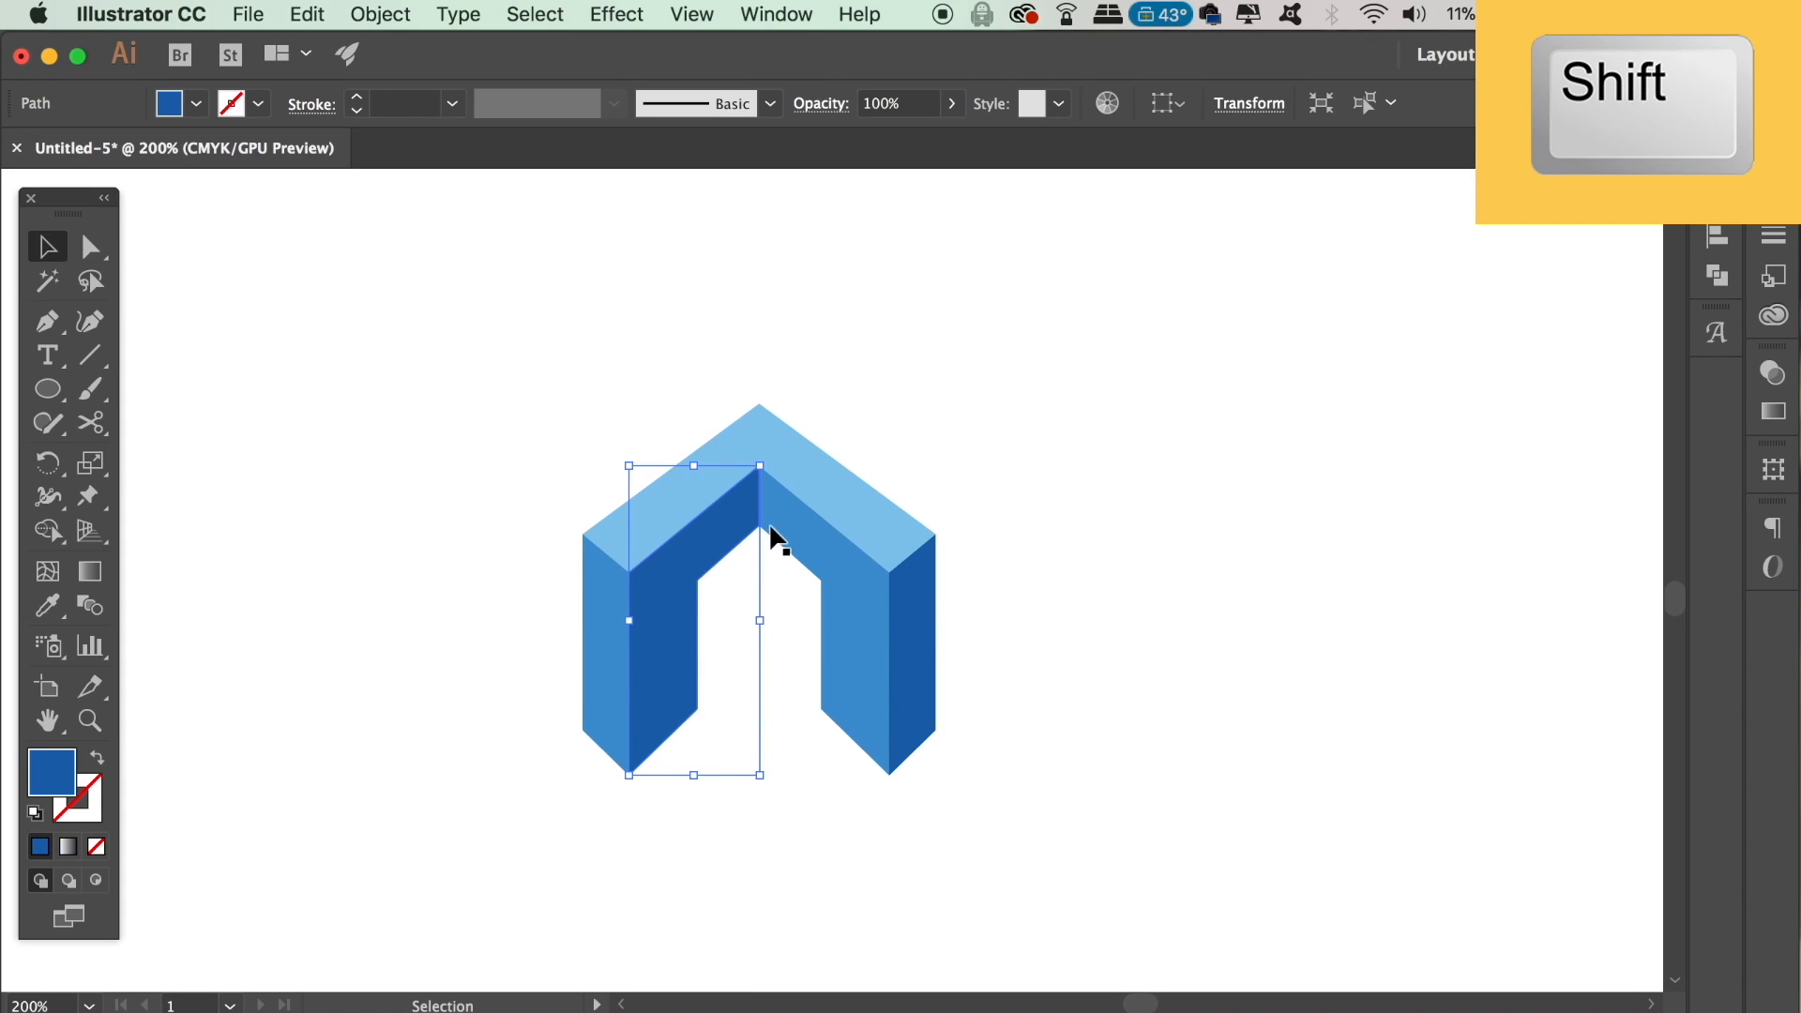
shift+click(804, 544)
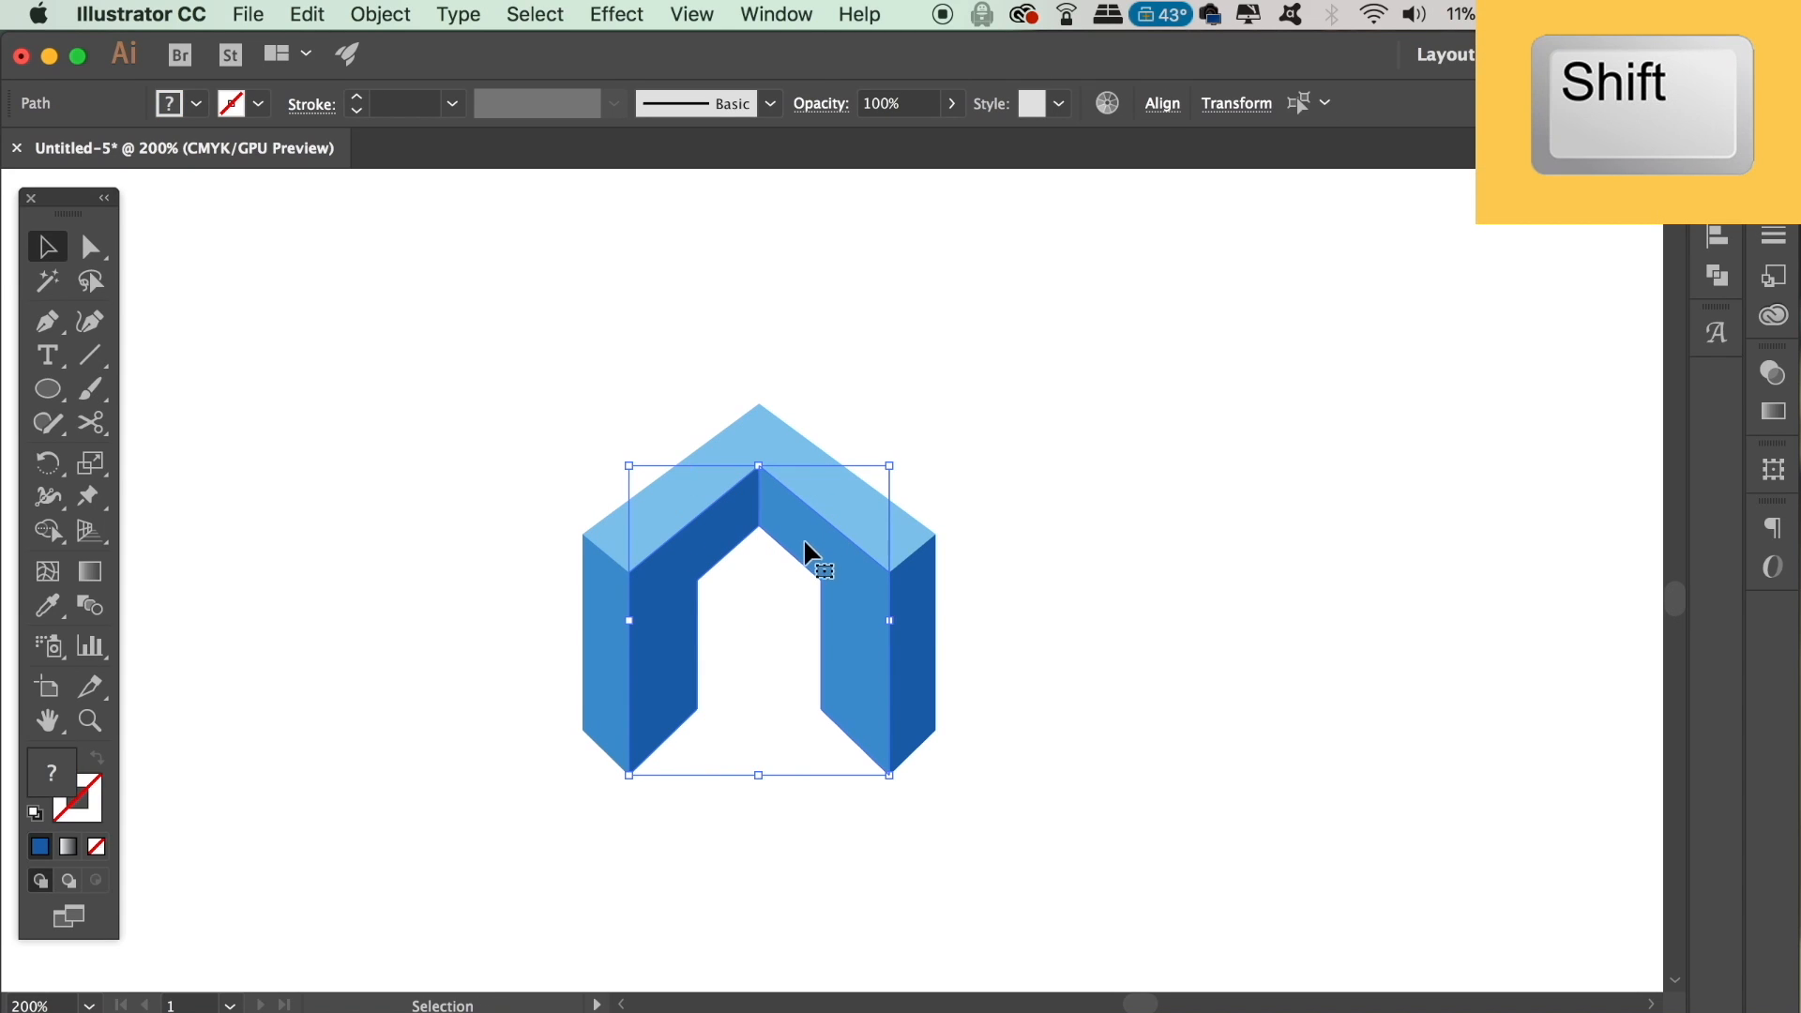
shift+click(933, 608)
drag(676, 615, 934, 611)
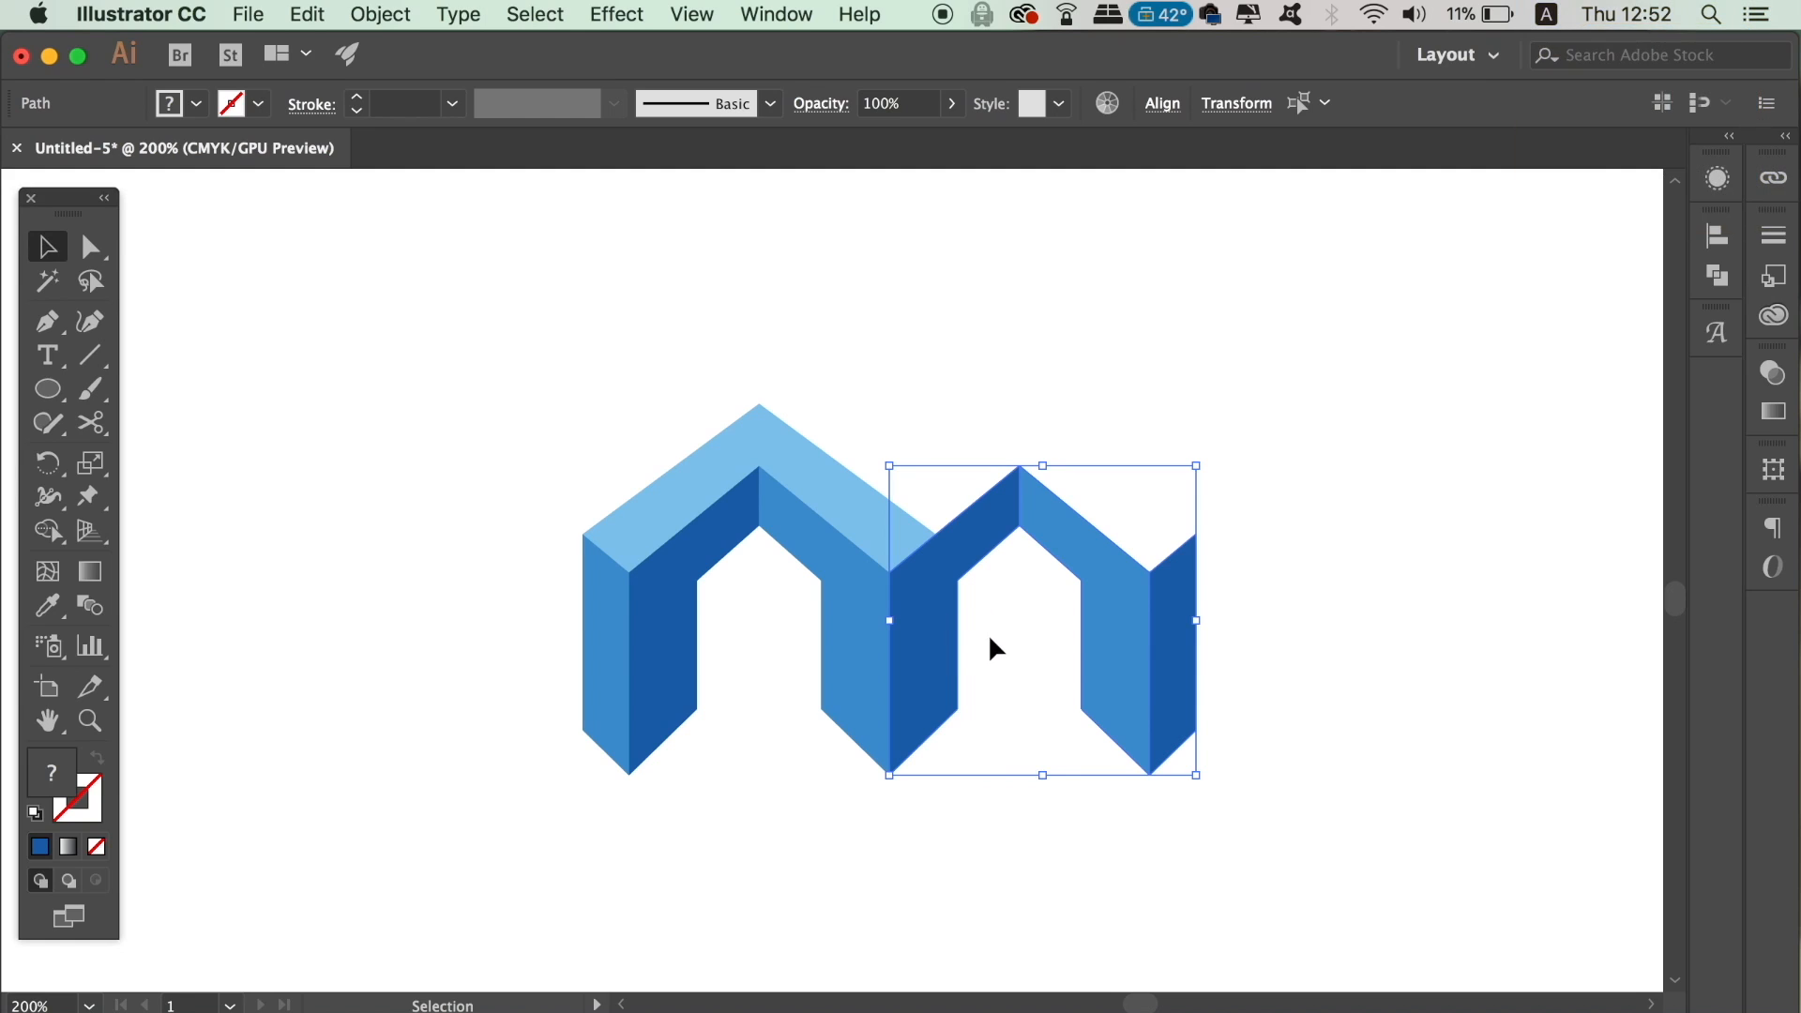
Duplicate the light blue top face onto the second arch to complete the M shape, and deselect it
click(908, 383)
click(814, 499)
drag(814, 499, 1070, 494)
click(1214, 317)
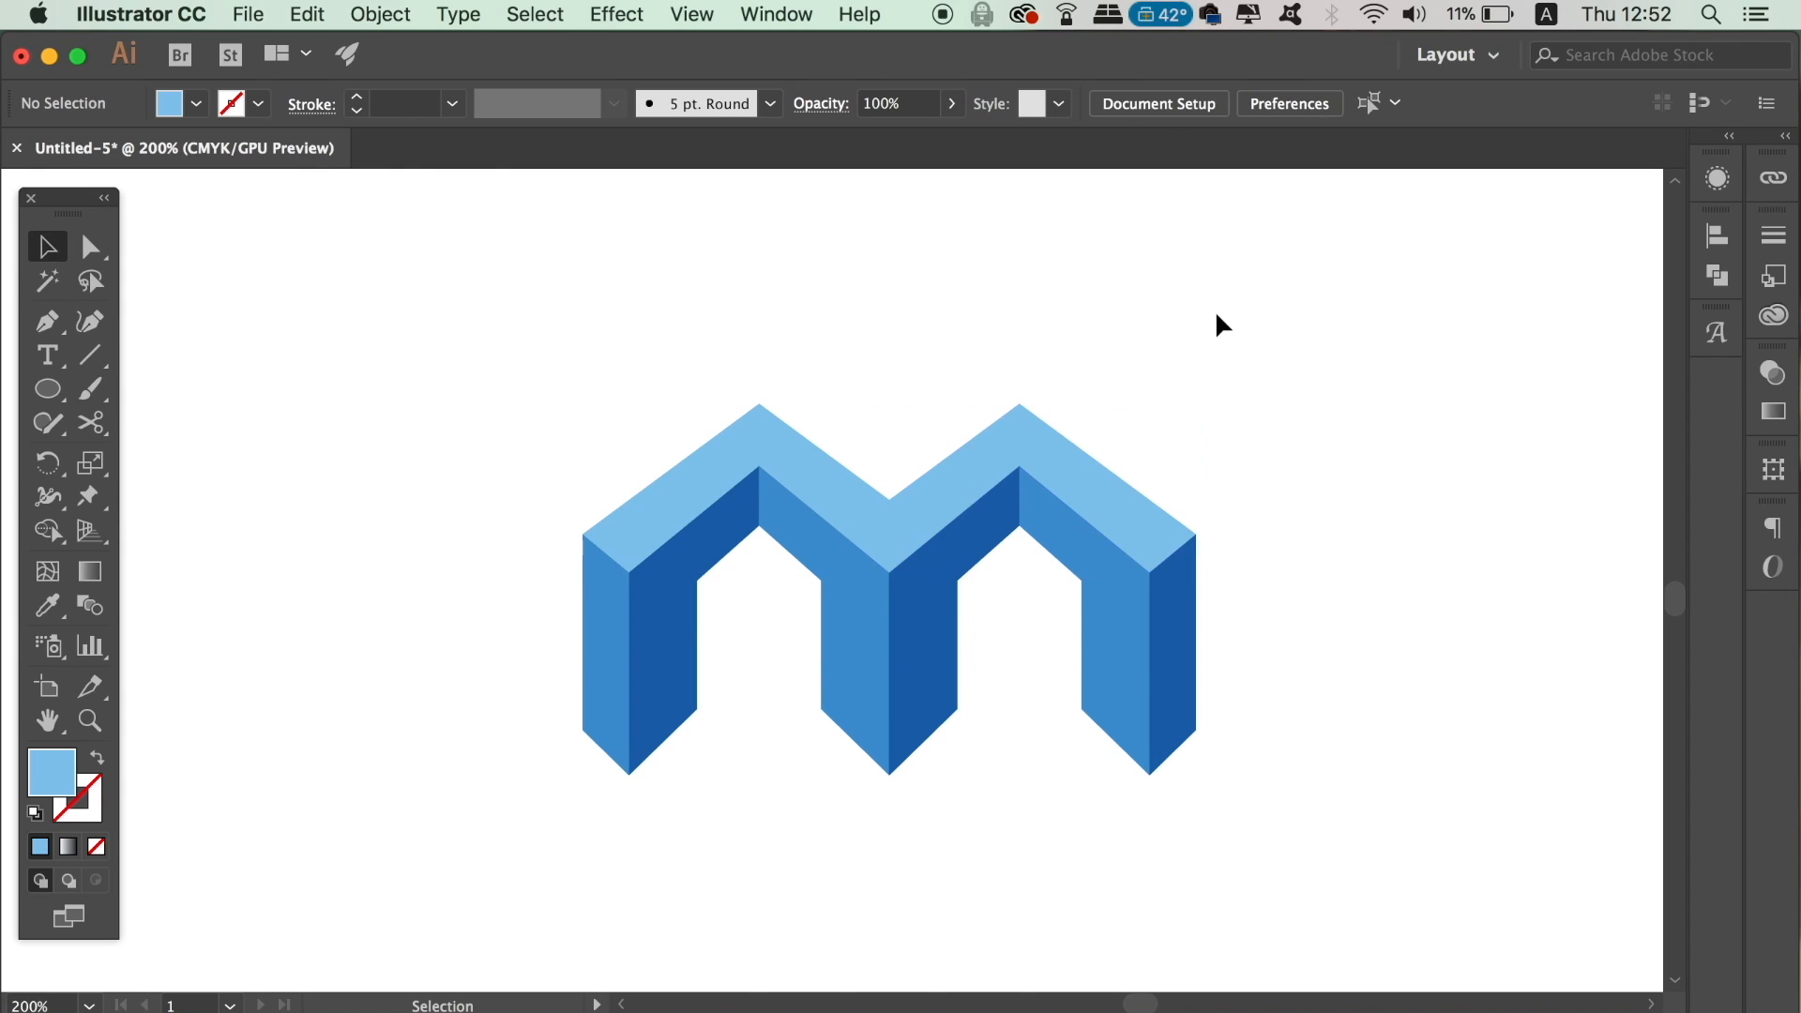
key(super+0)
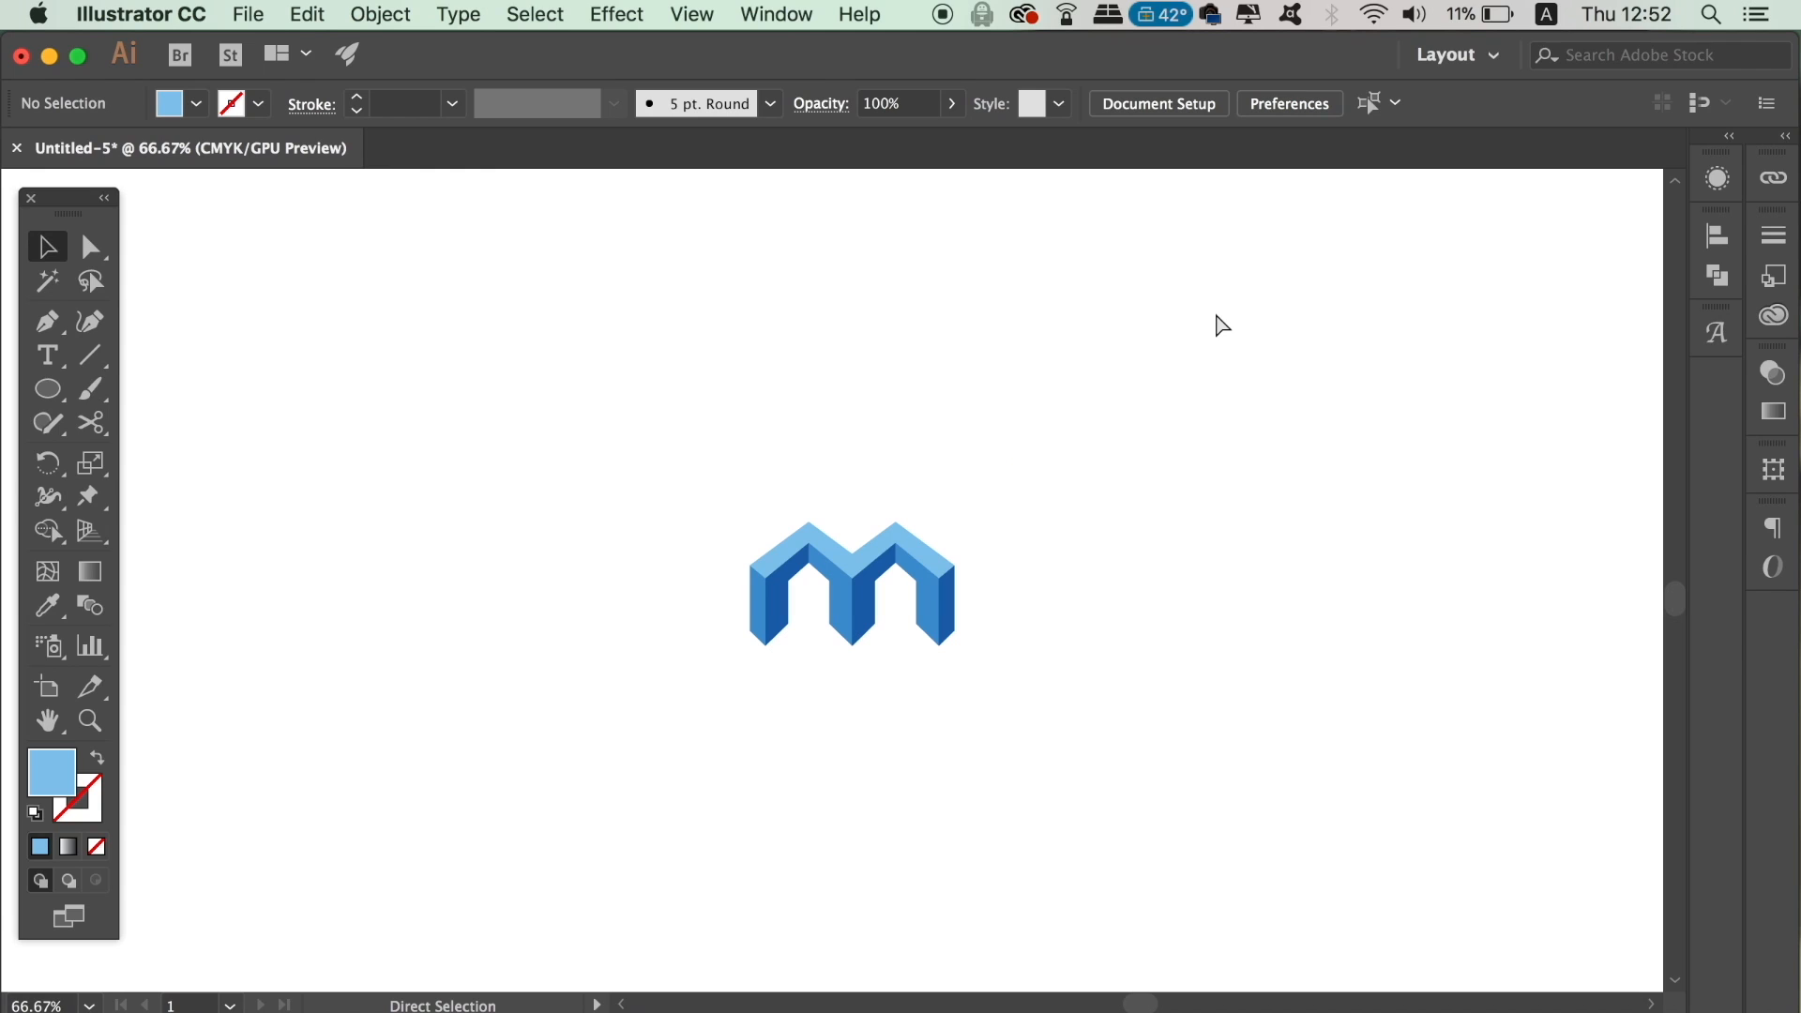
Swap fill and stroke, and draw a closed five-corner shadow outline beneath the M's left leg with the Pen tool
key(super+equal)
key(super+equal)
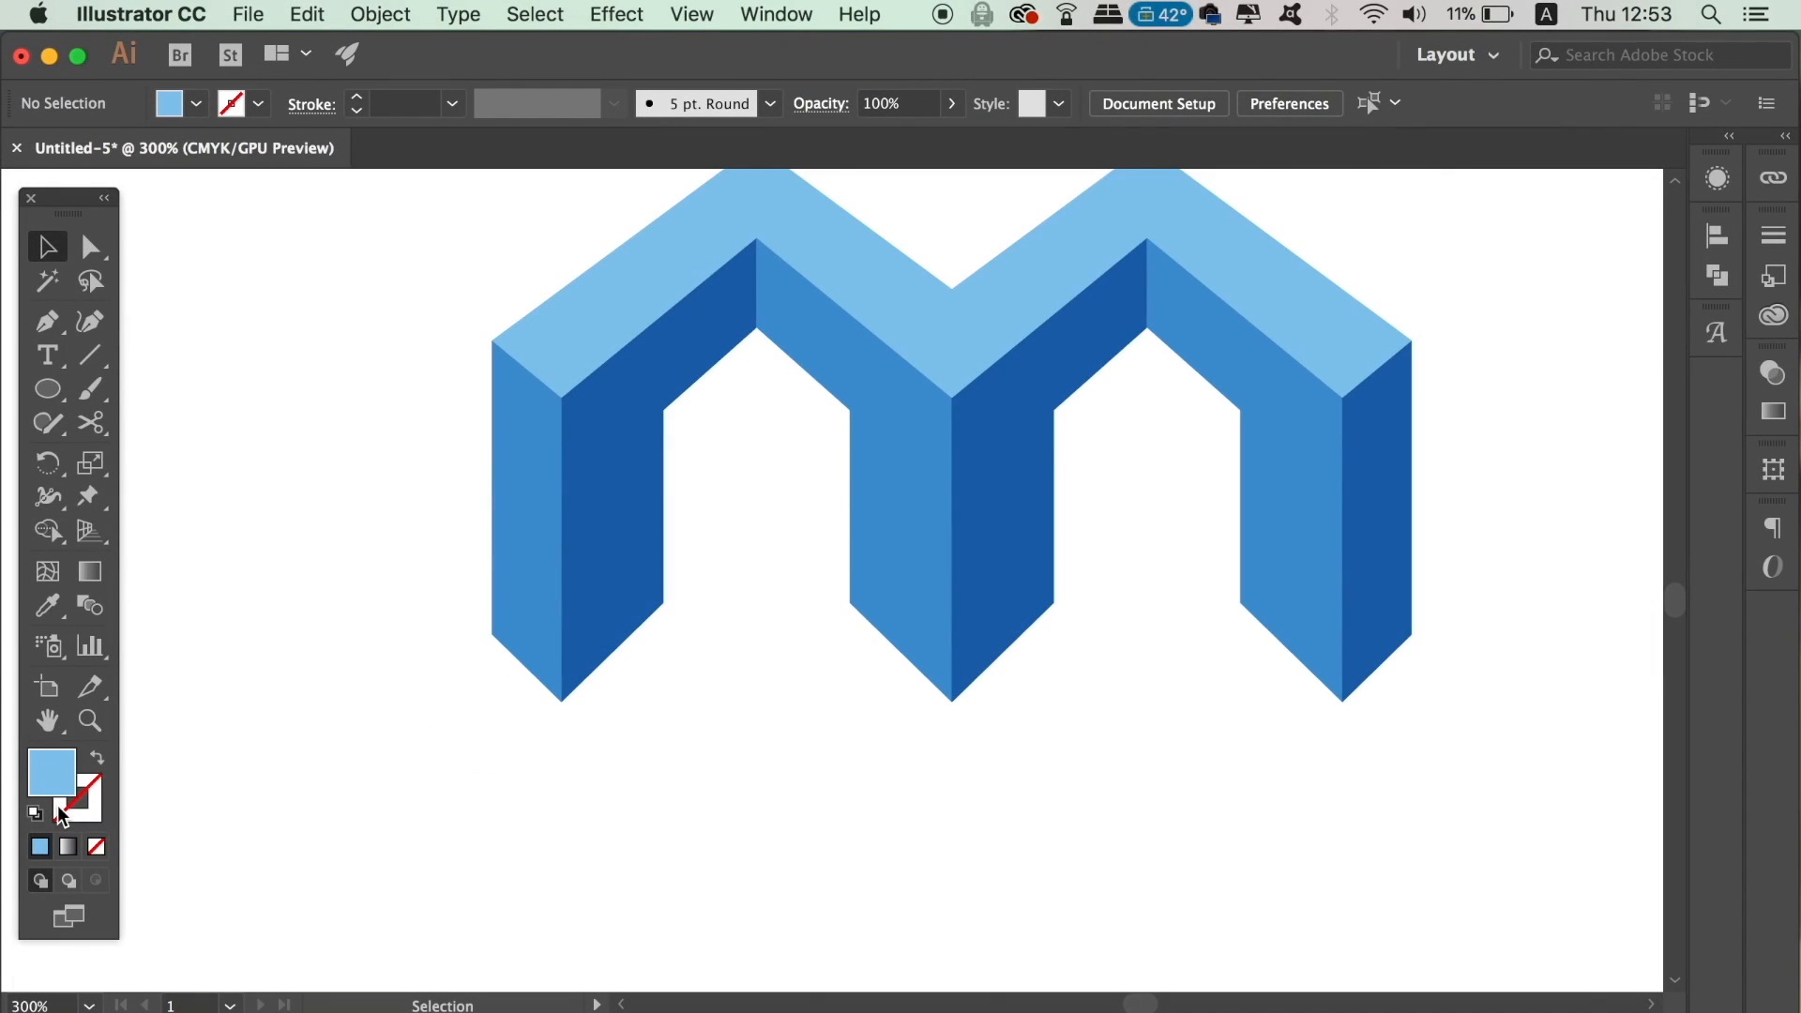
click(96, 762)
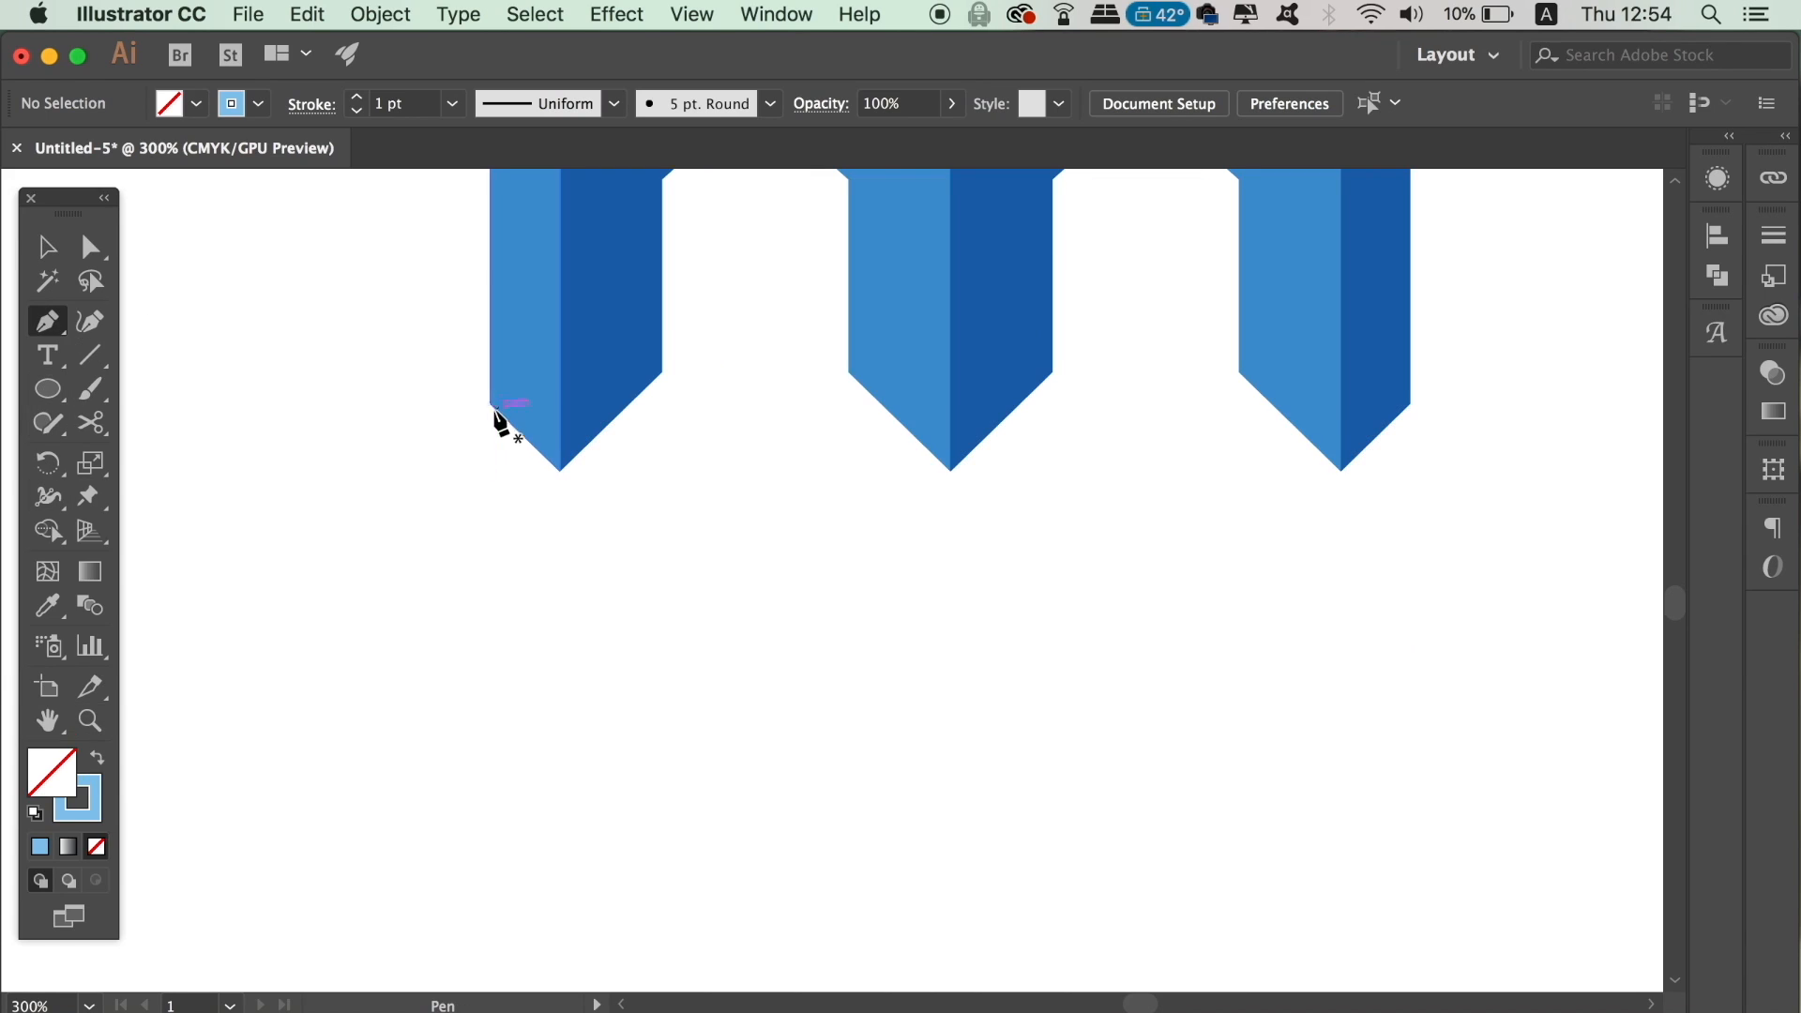
click(491, 404)
shift+click(498, 710)
shift+click(558, 772)
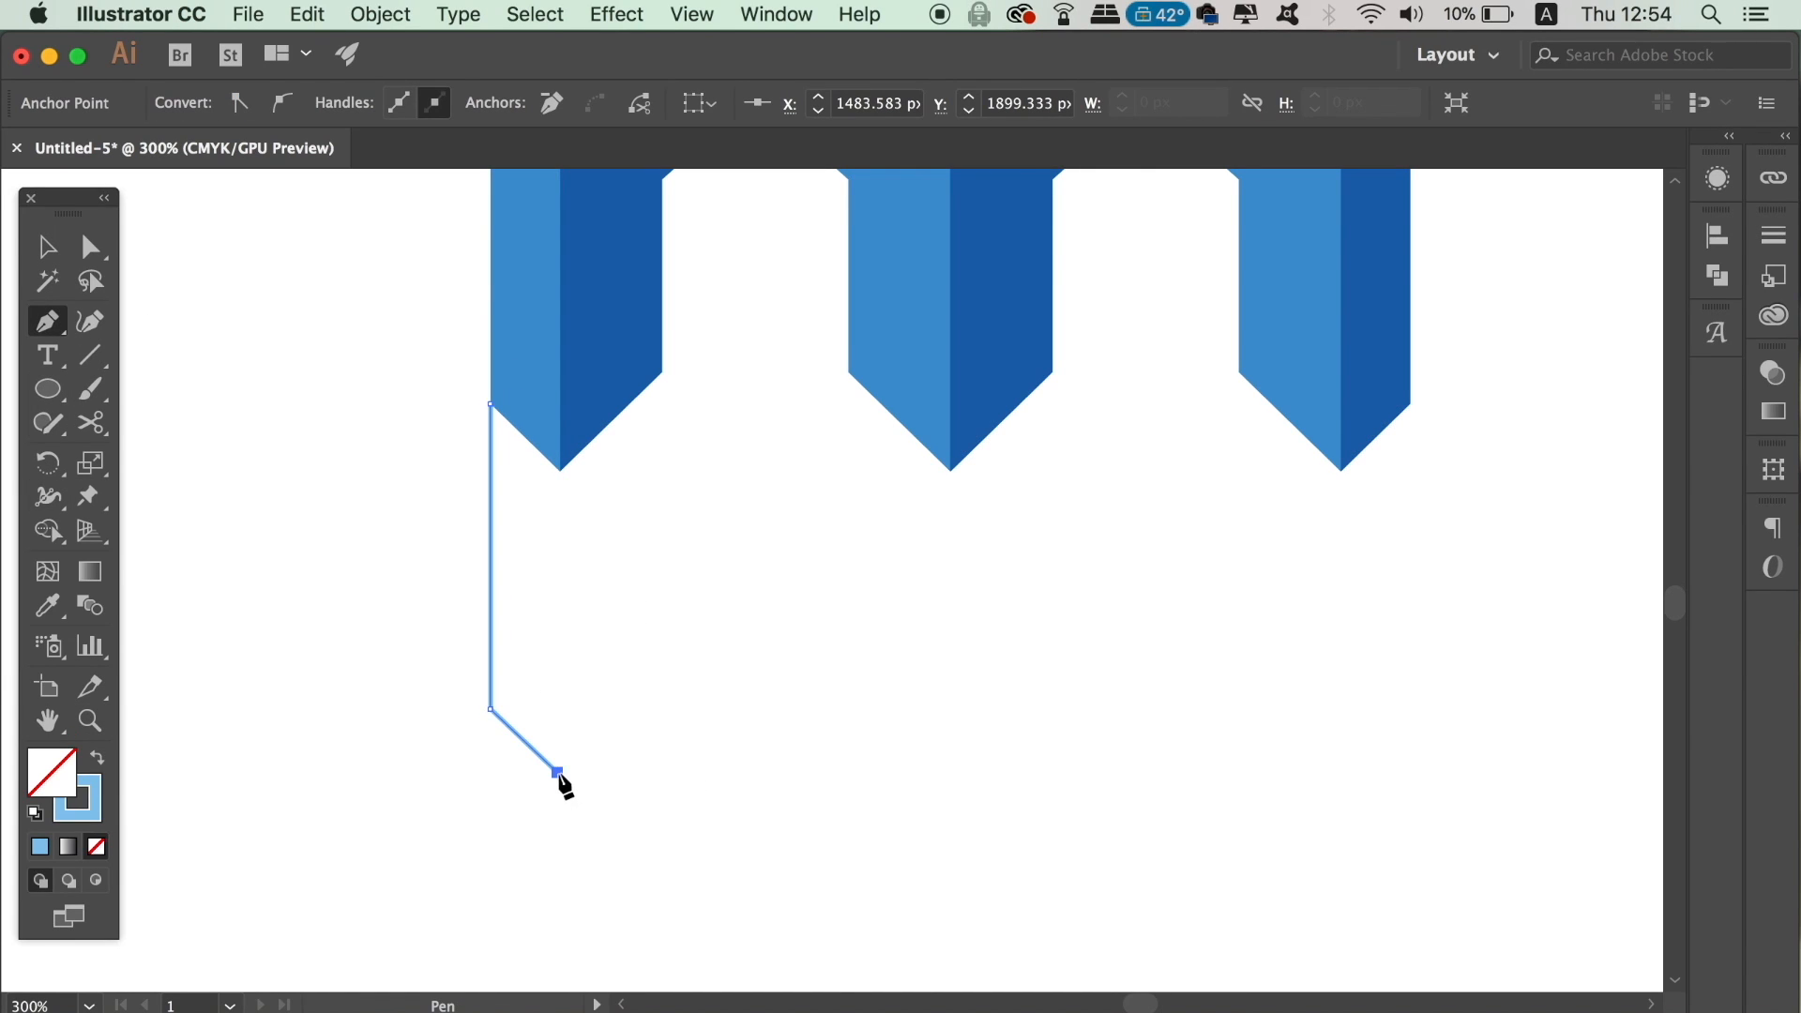
click(681, 595)
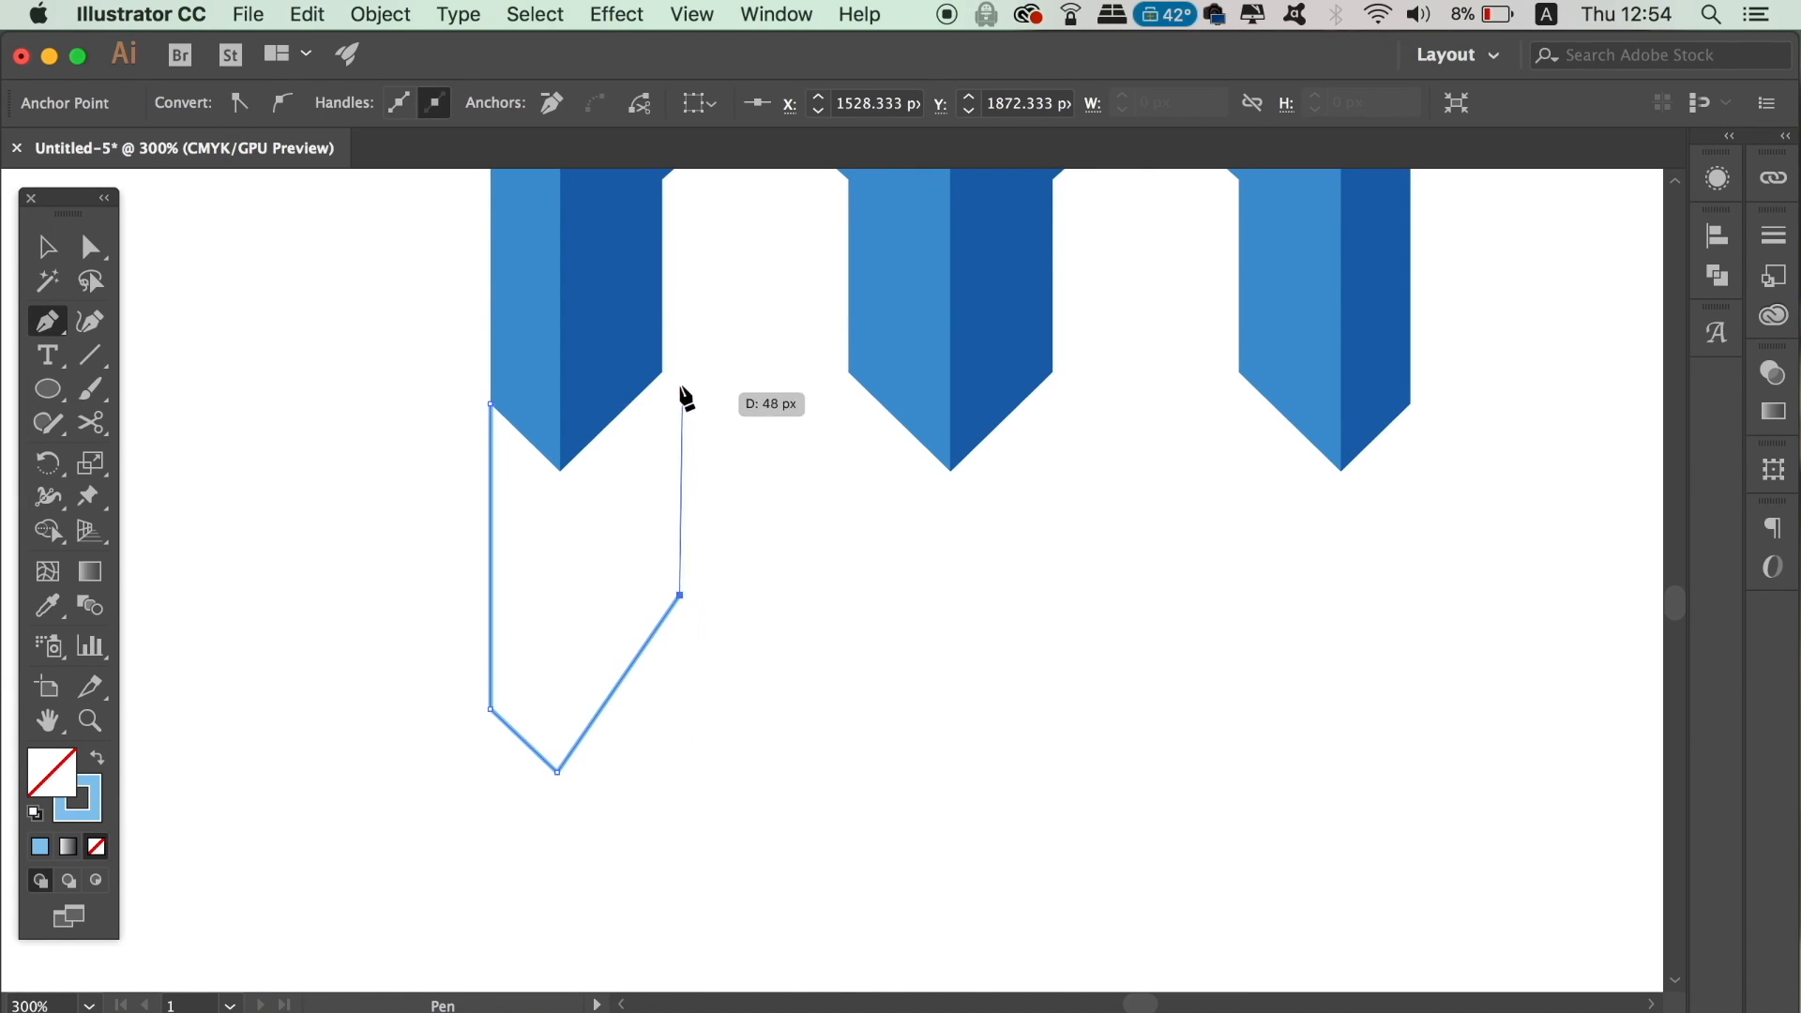
click(664, 372)
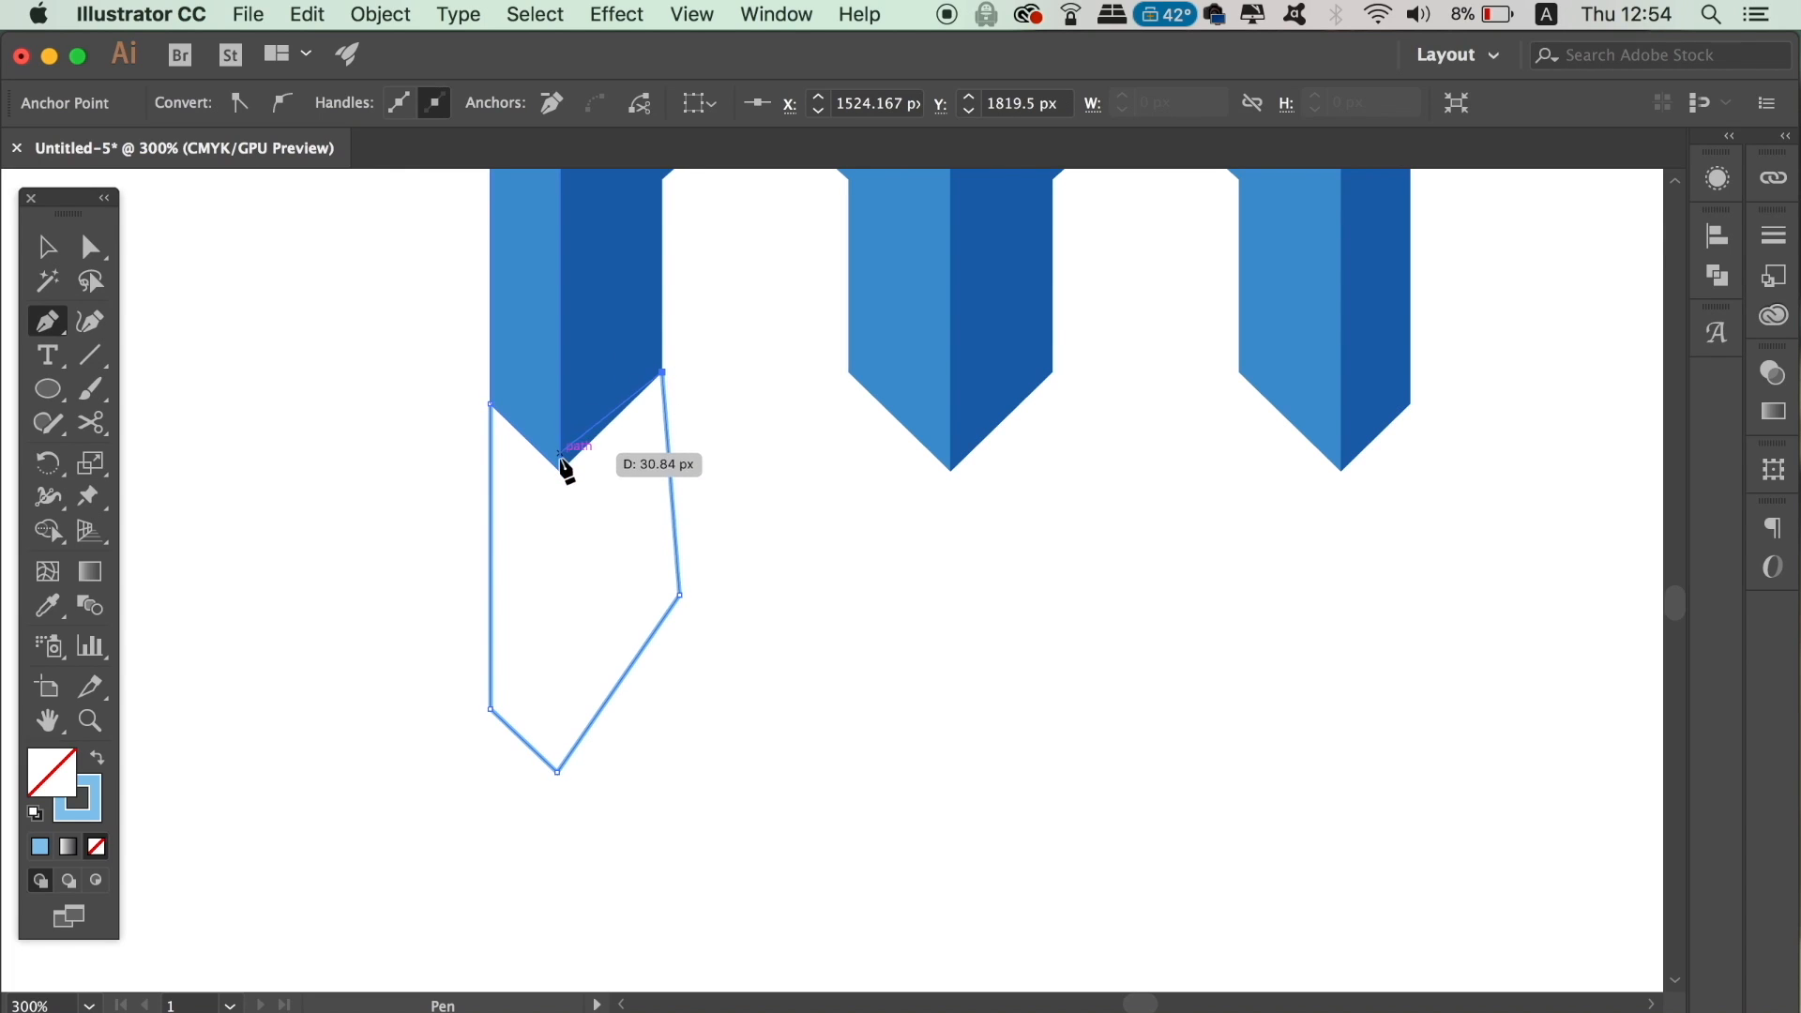
click(491, 404)
Move the shadow outline's lower right corner inward so its right edge lines up with the leg, and deselect it
click(93, 247)
drag(681, 595, 656, 611)
click(738, 668)
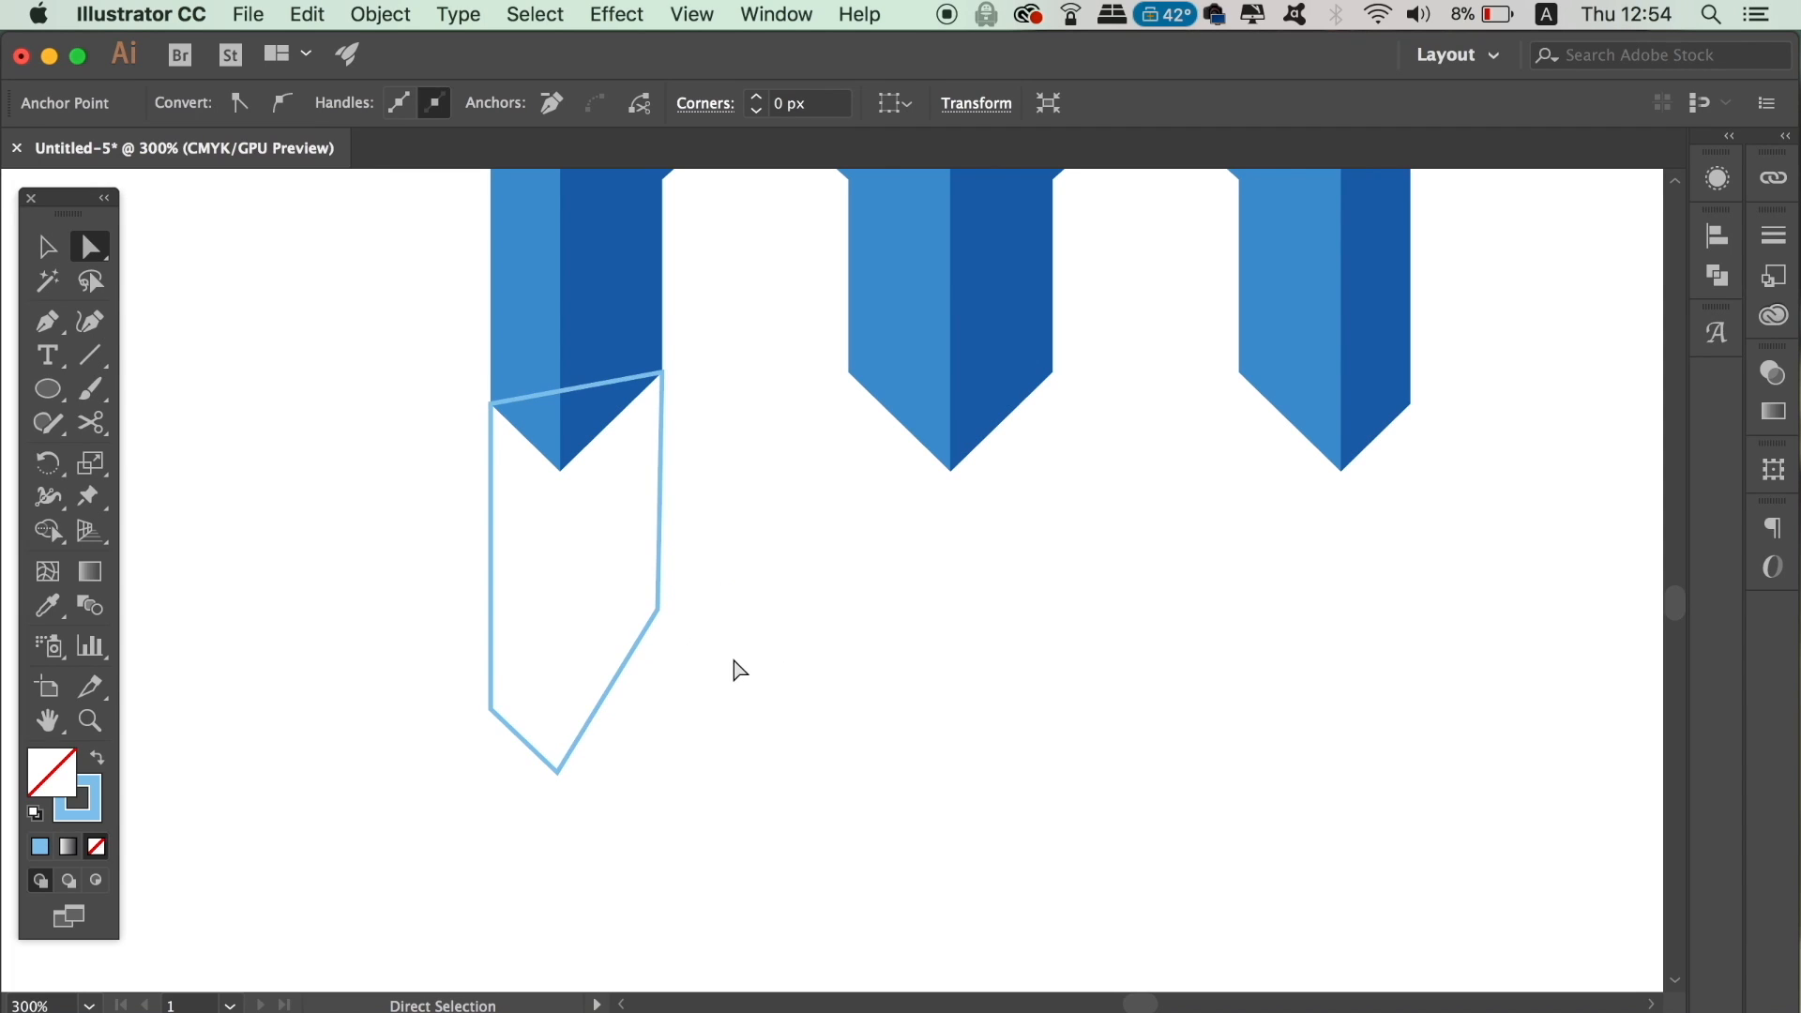
Swap the shadow outline's stroke to a light blue fill, send the shape to the back, and deselect it
click(62, 245)
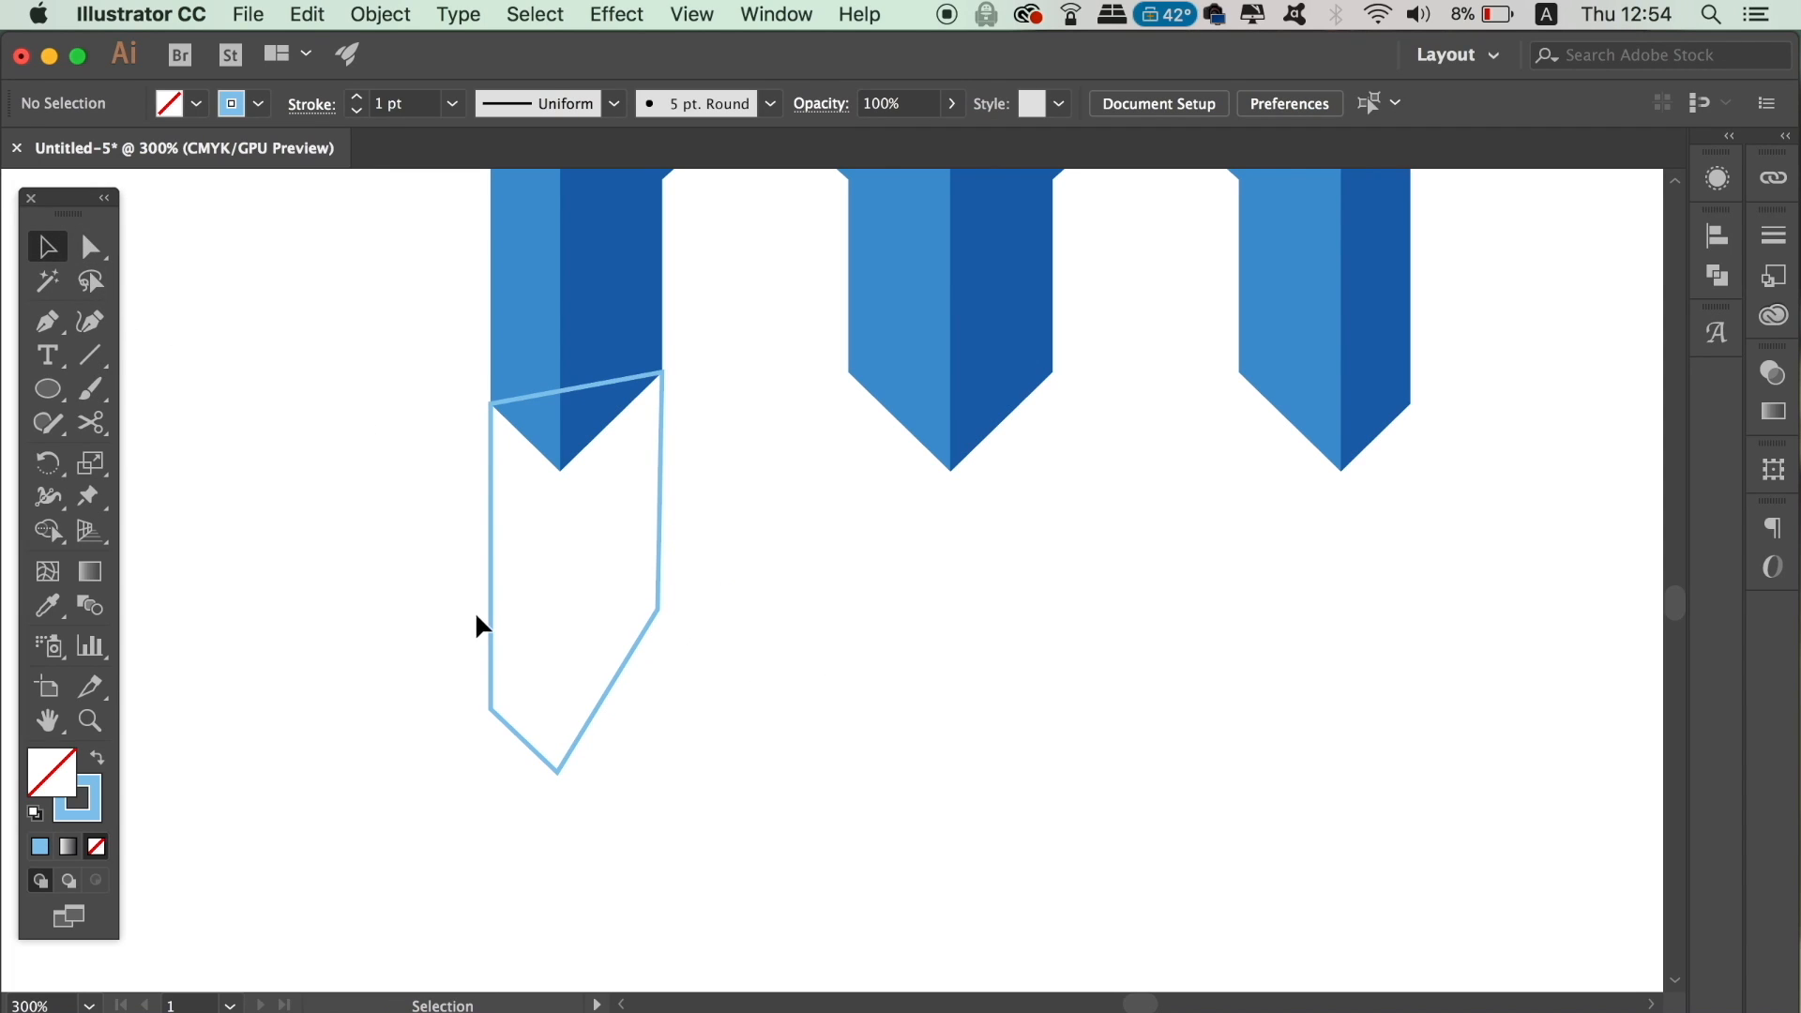
click(491, 611)
click(97, 758)
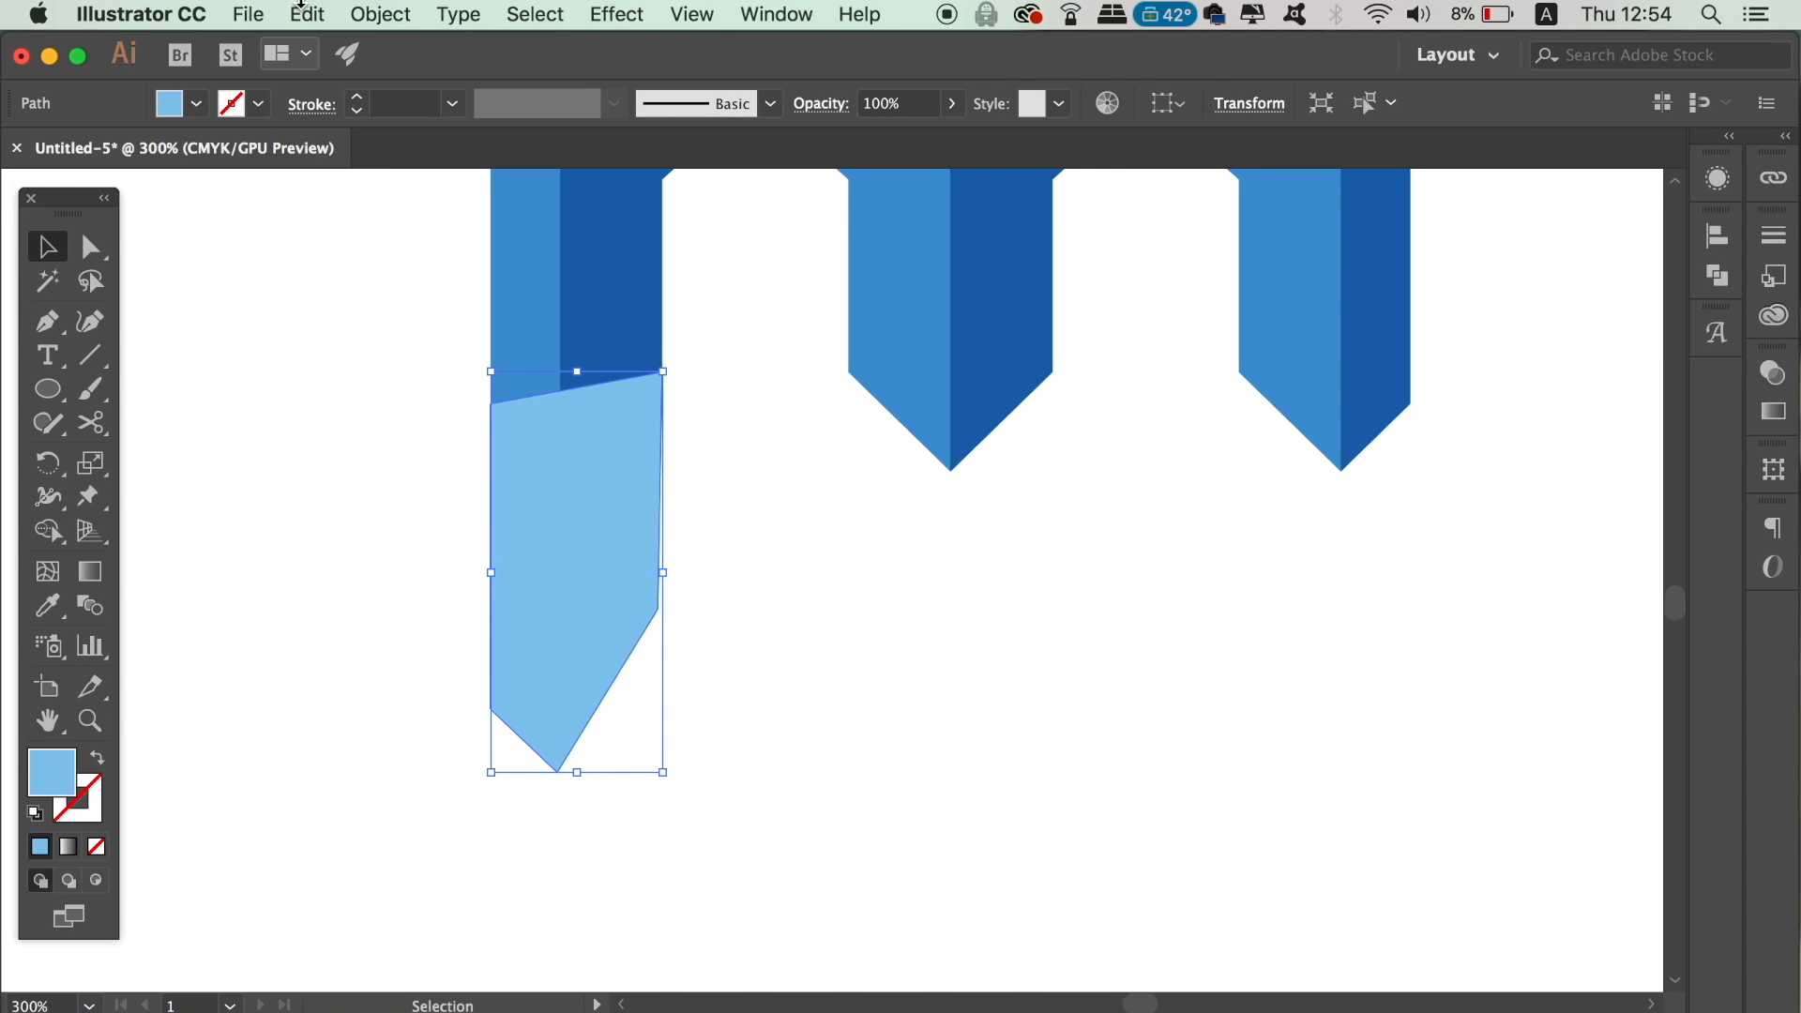
click(381, 14)
mouse_move(403, 80)
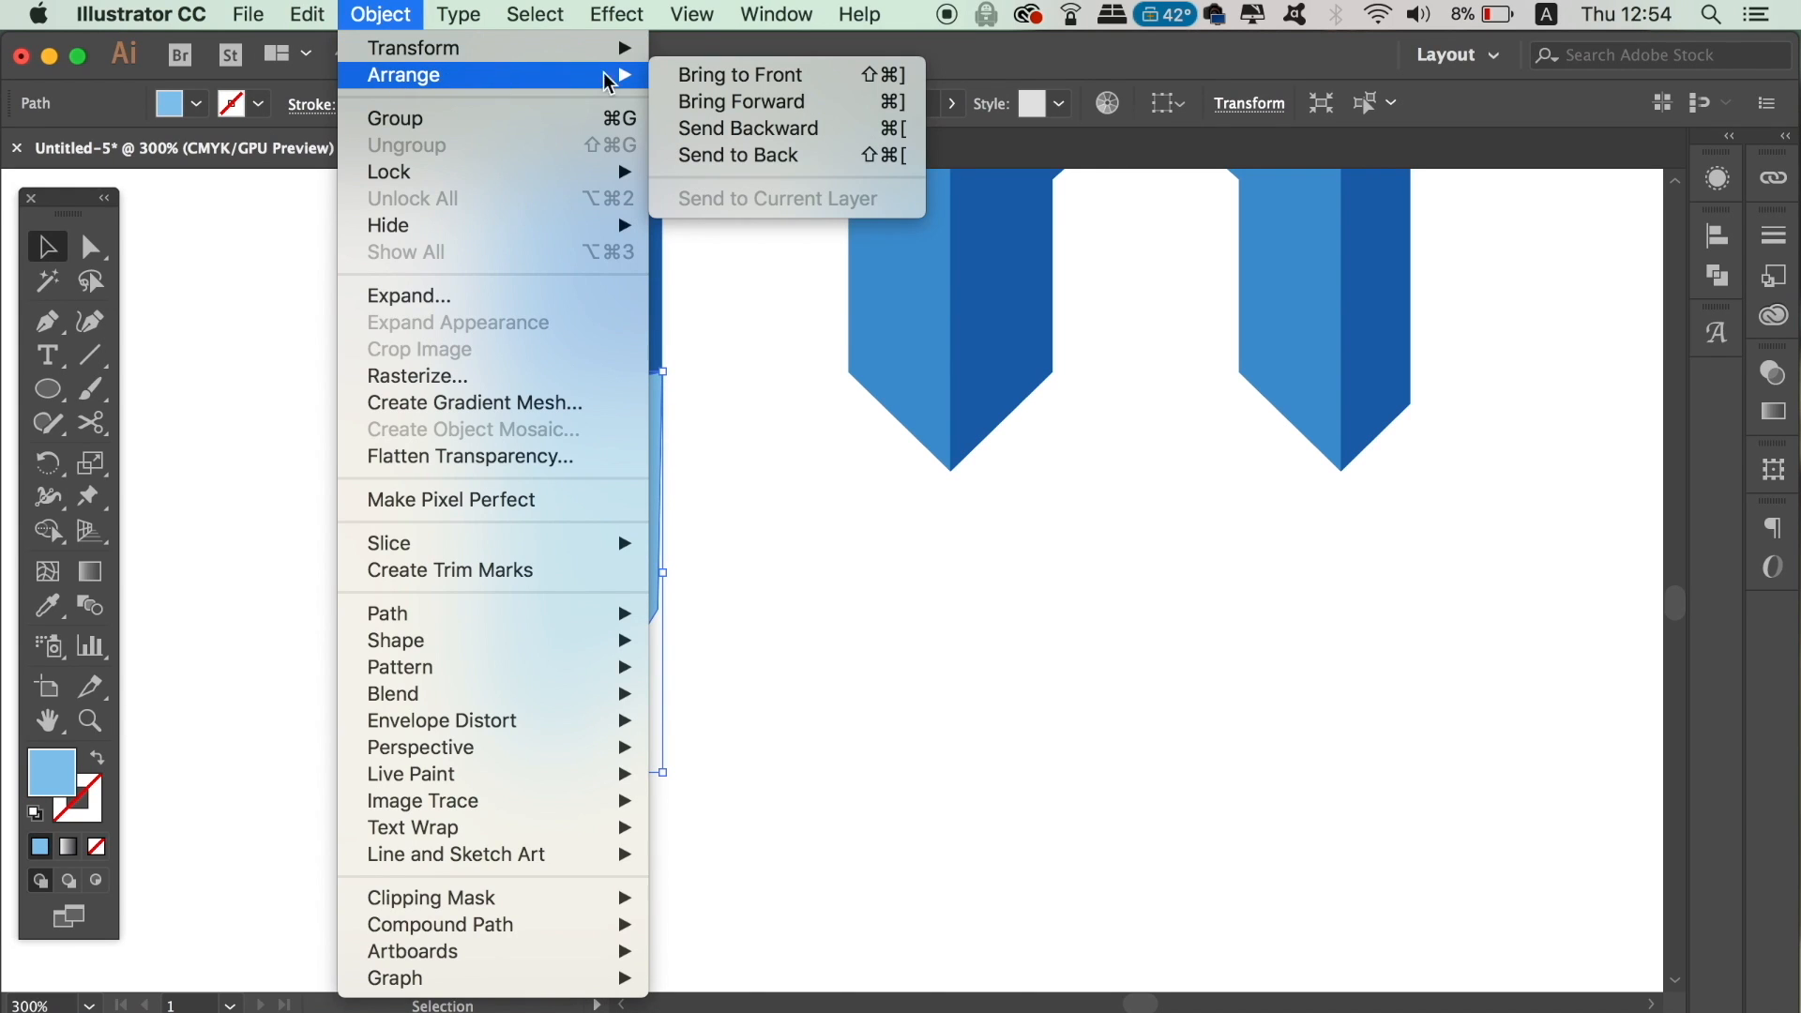
click(774, 156)
click(718, 679)
Fill the shadow shape with a white-to-black linear gradient at a 90° angle
click(636, 641)
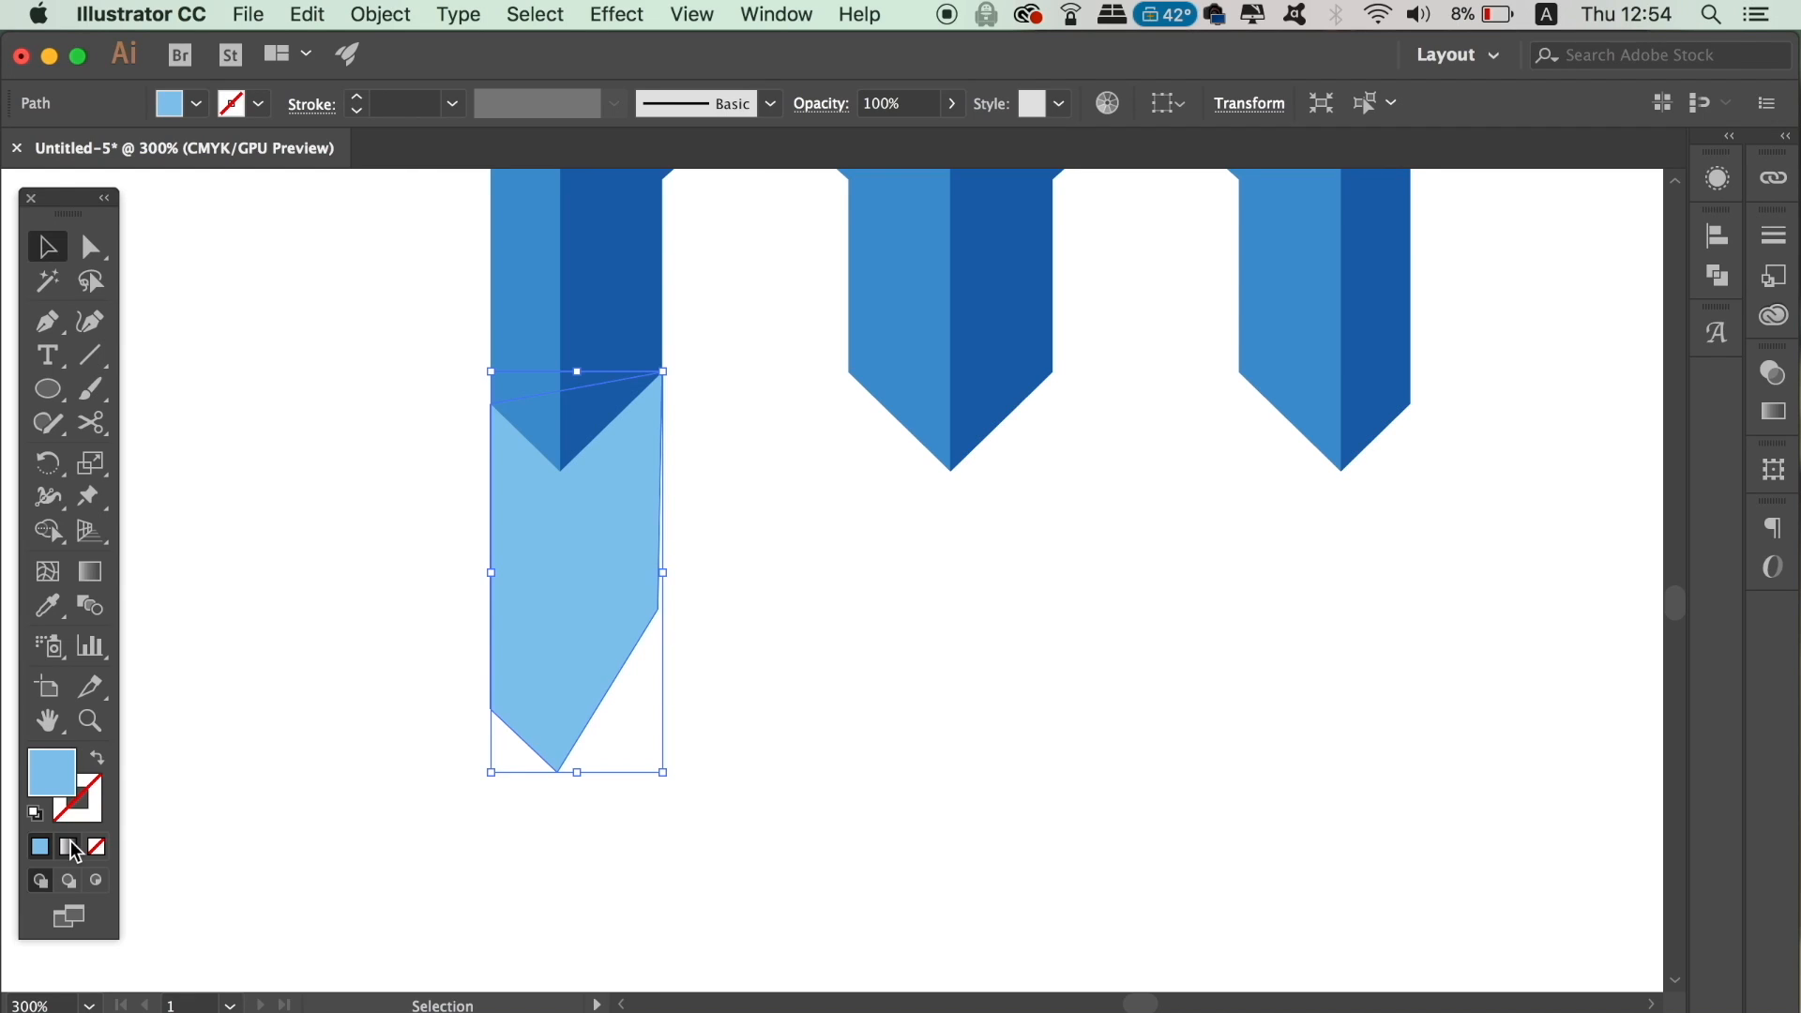
click(69, 848)
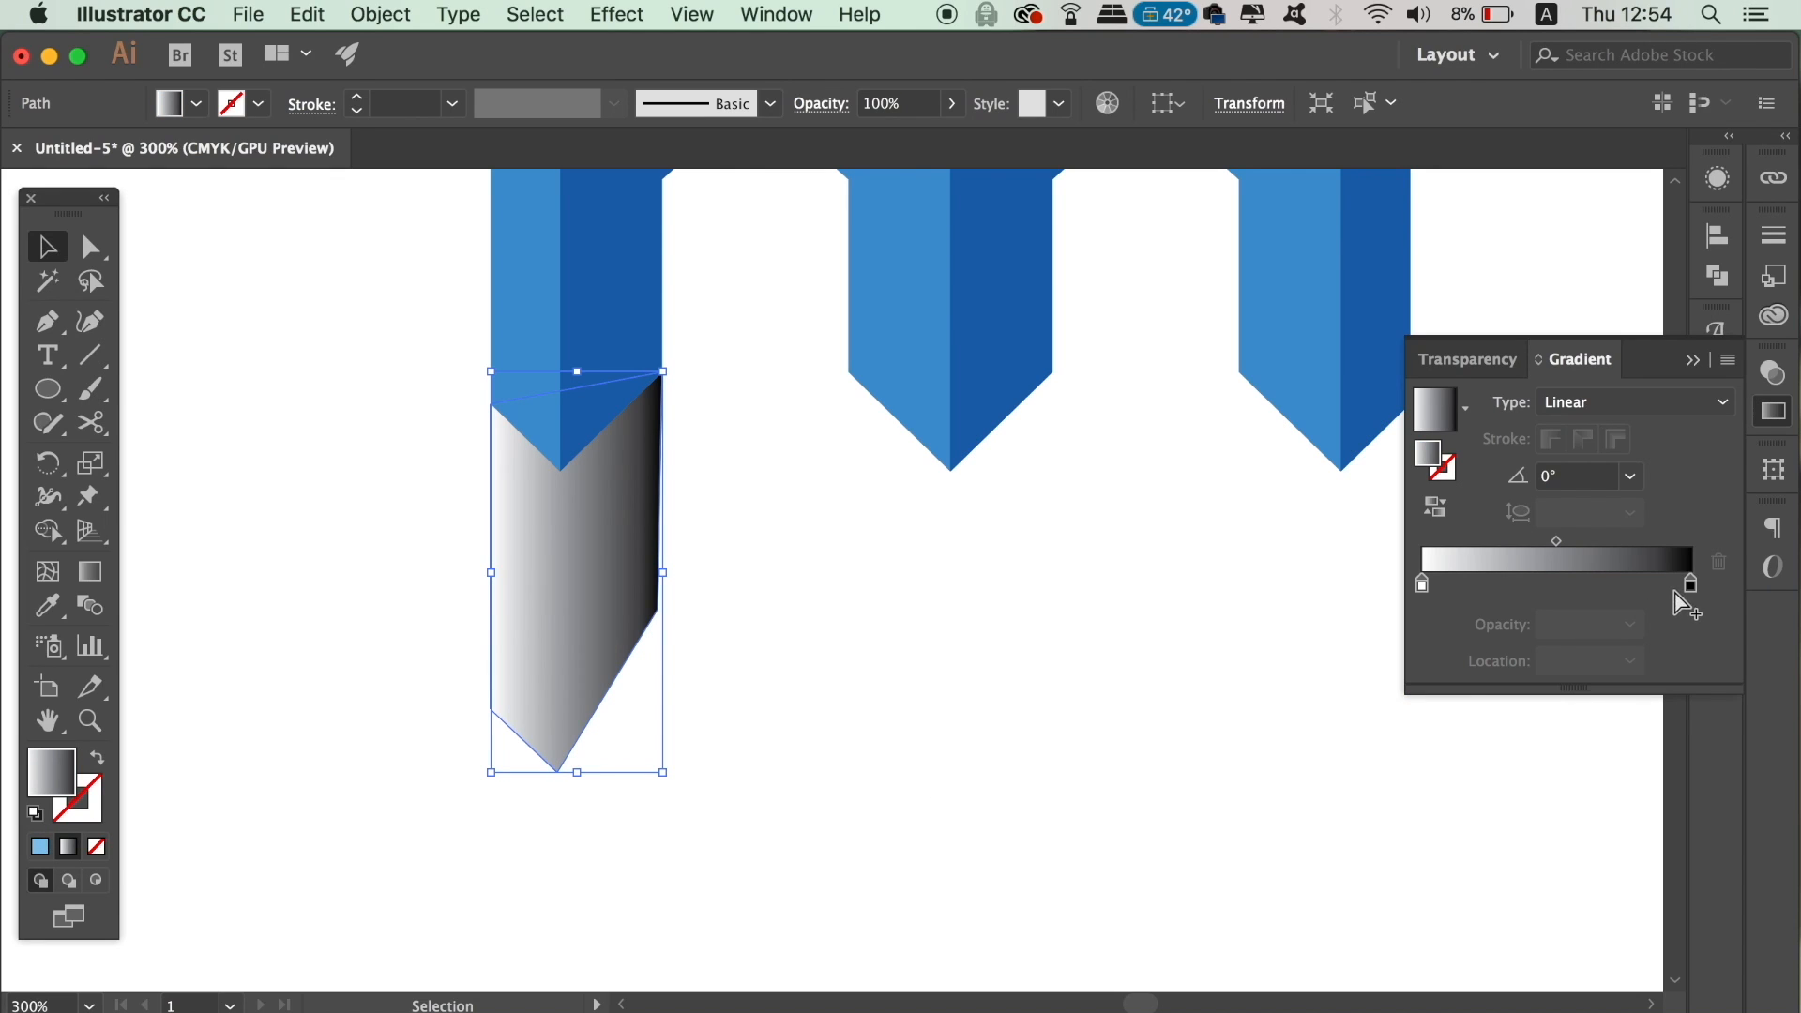
click(1631, 476)
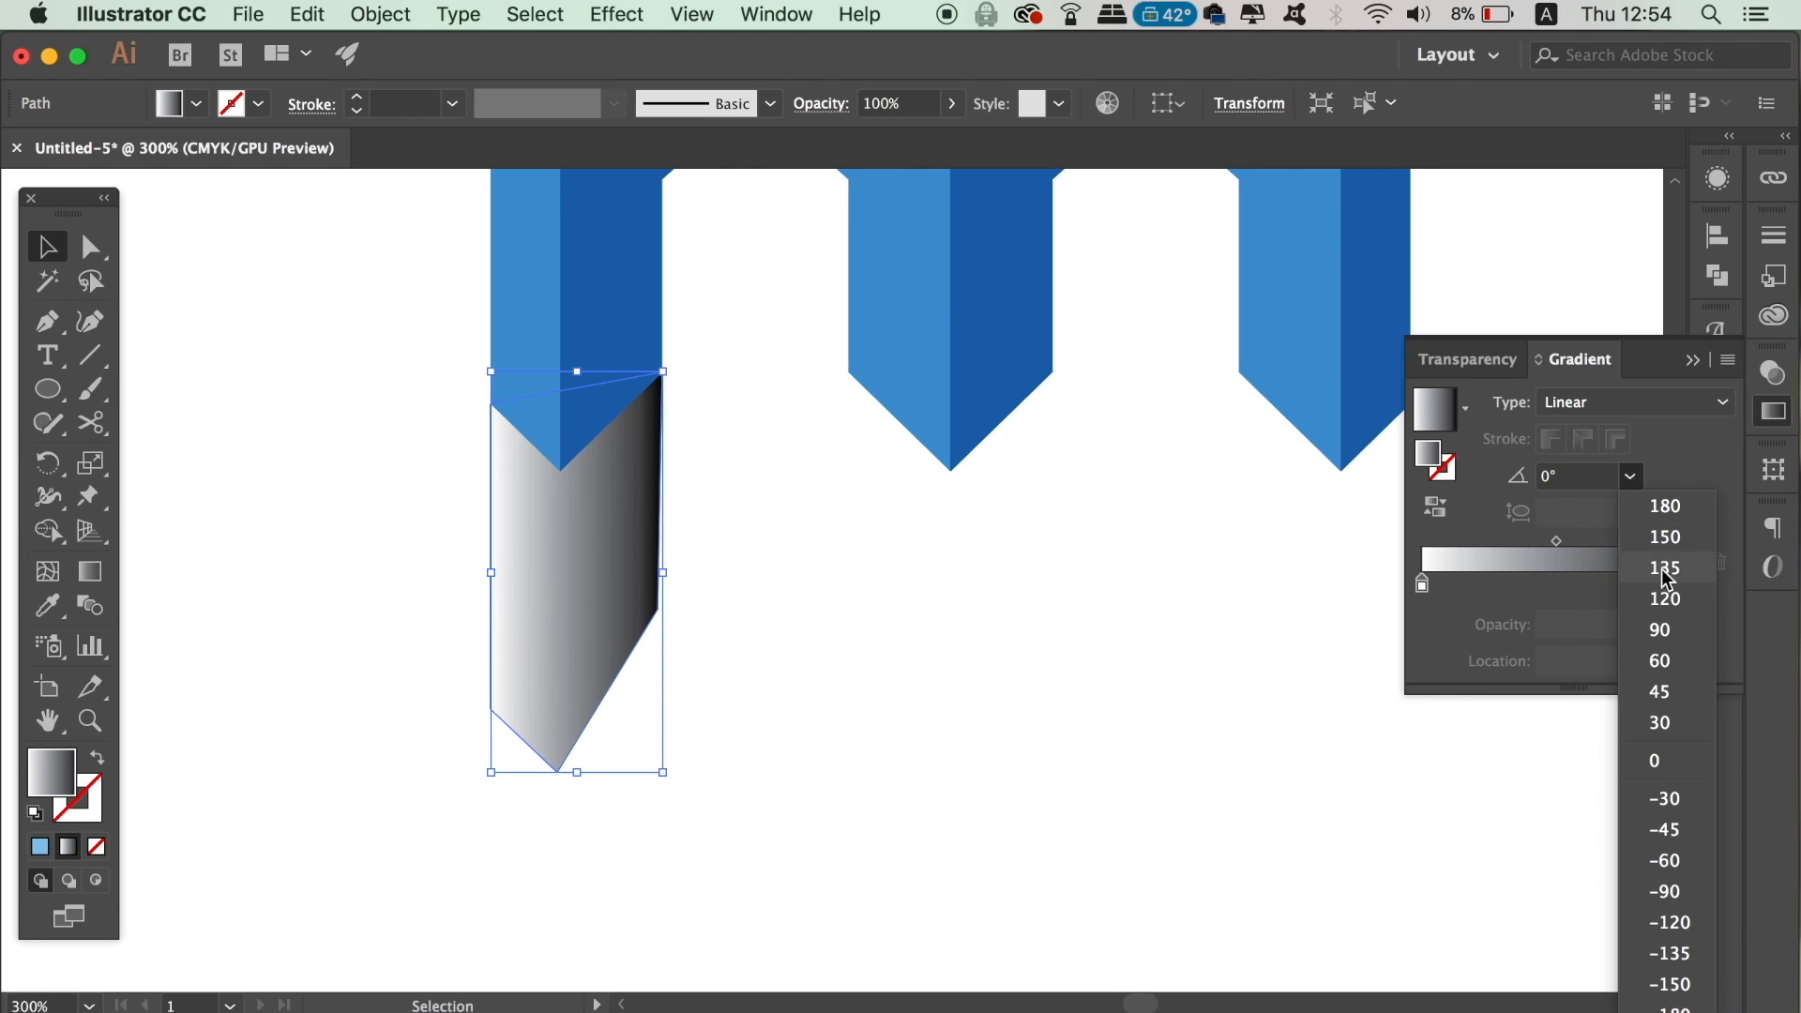
click(1649, 631)
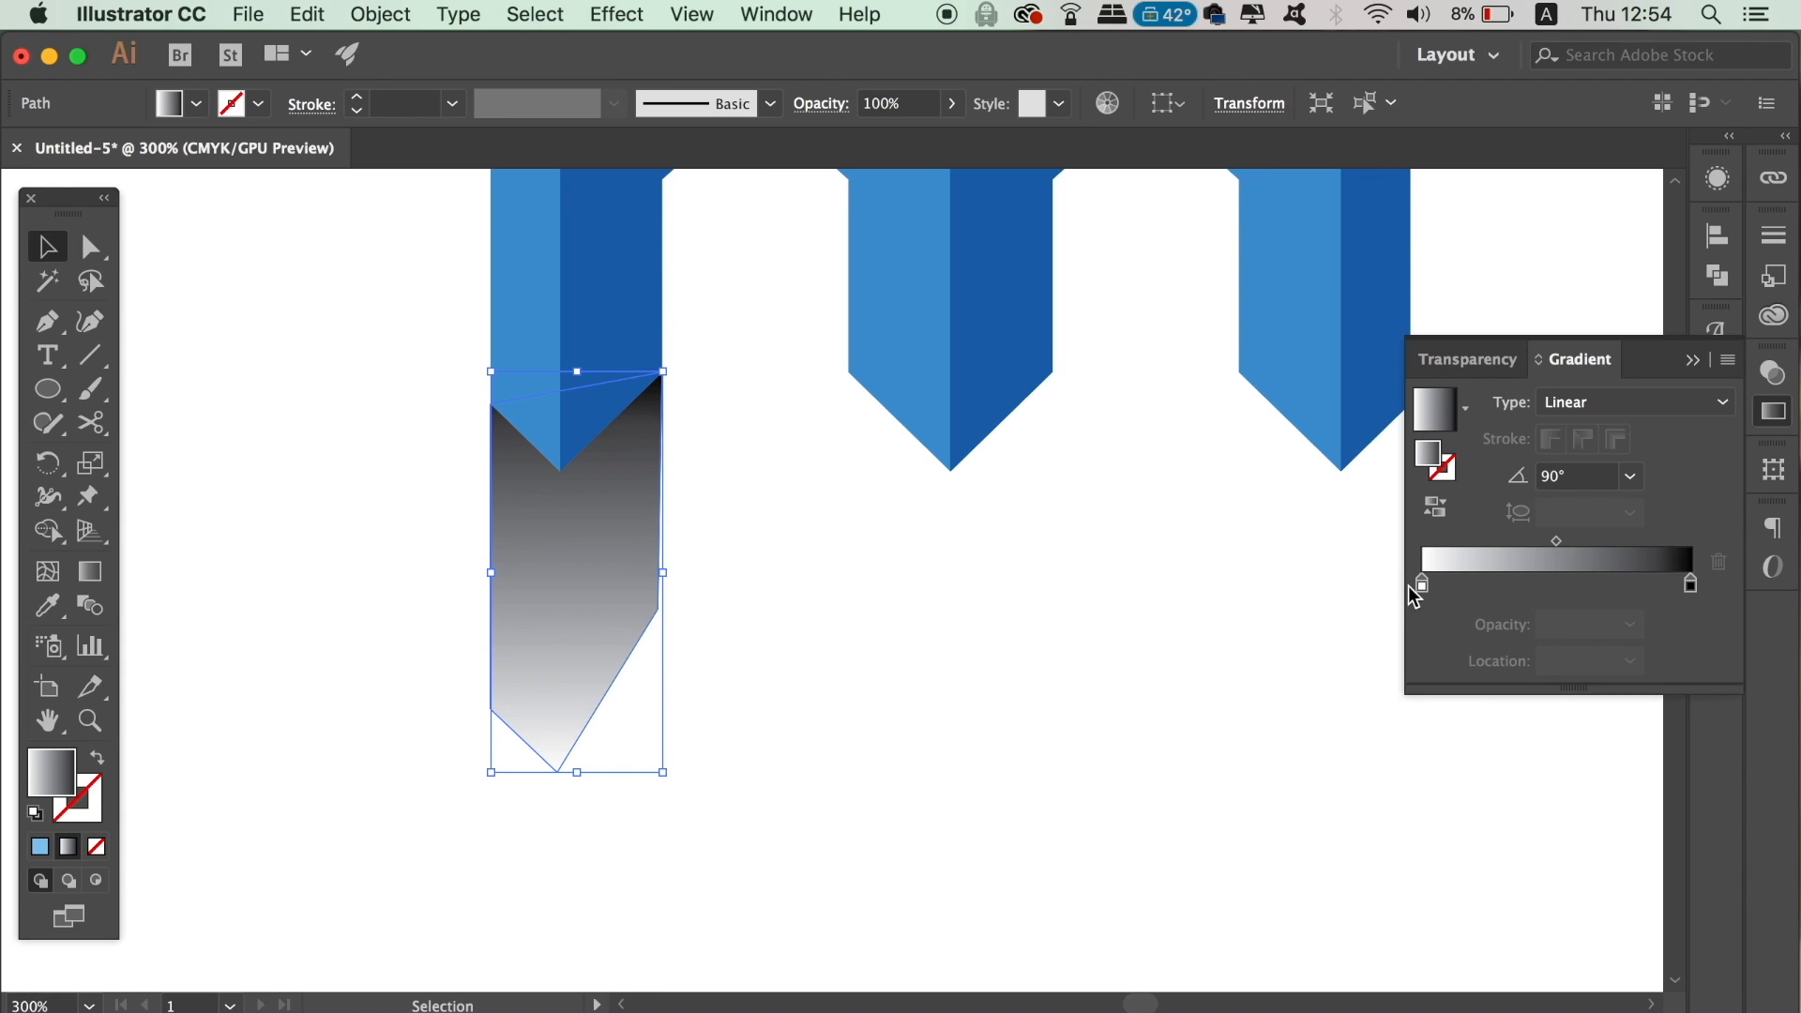
Recolor the gradient's black stop to dark gray and shift the midpoint about two thirds of the way toward the gray stop
double_click(1692, 584)
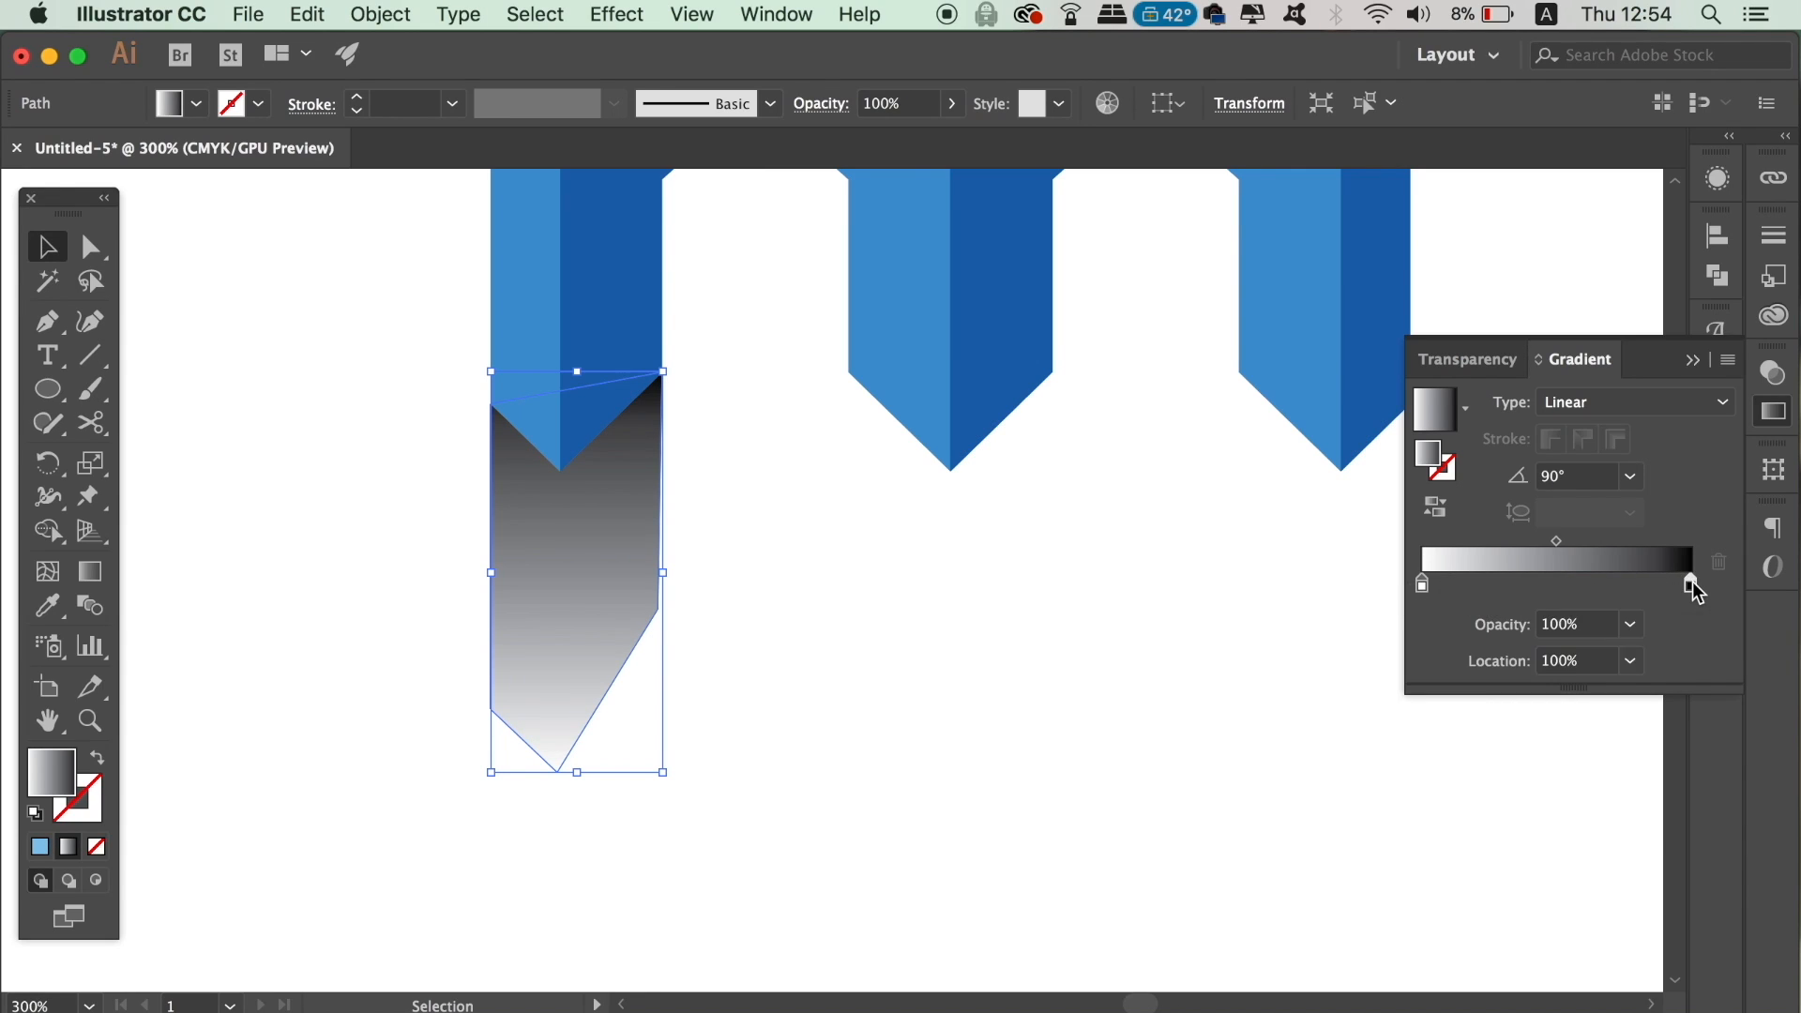
click(1323, 745)
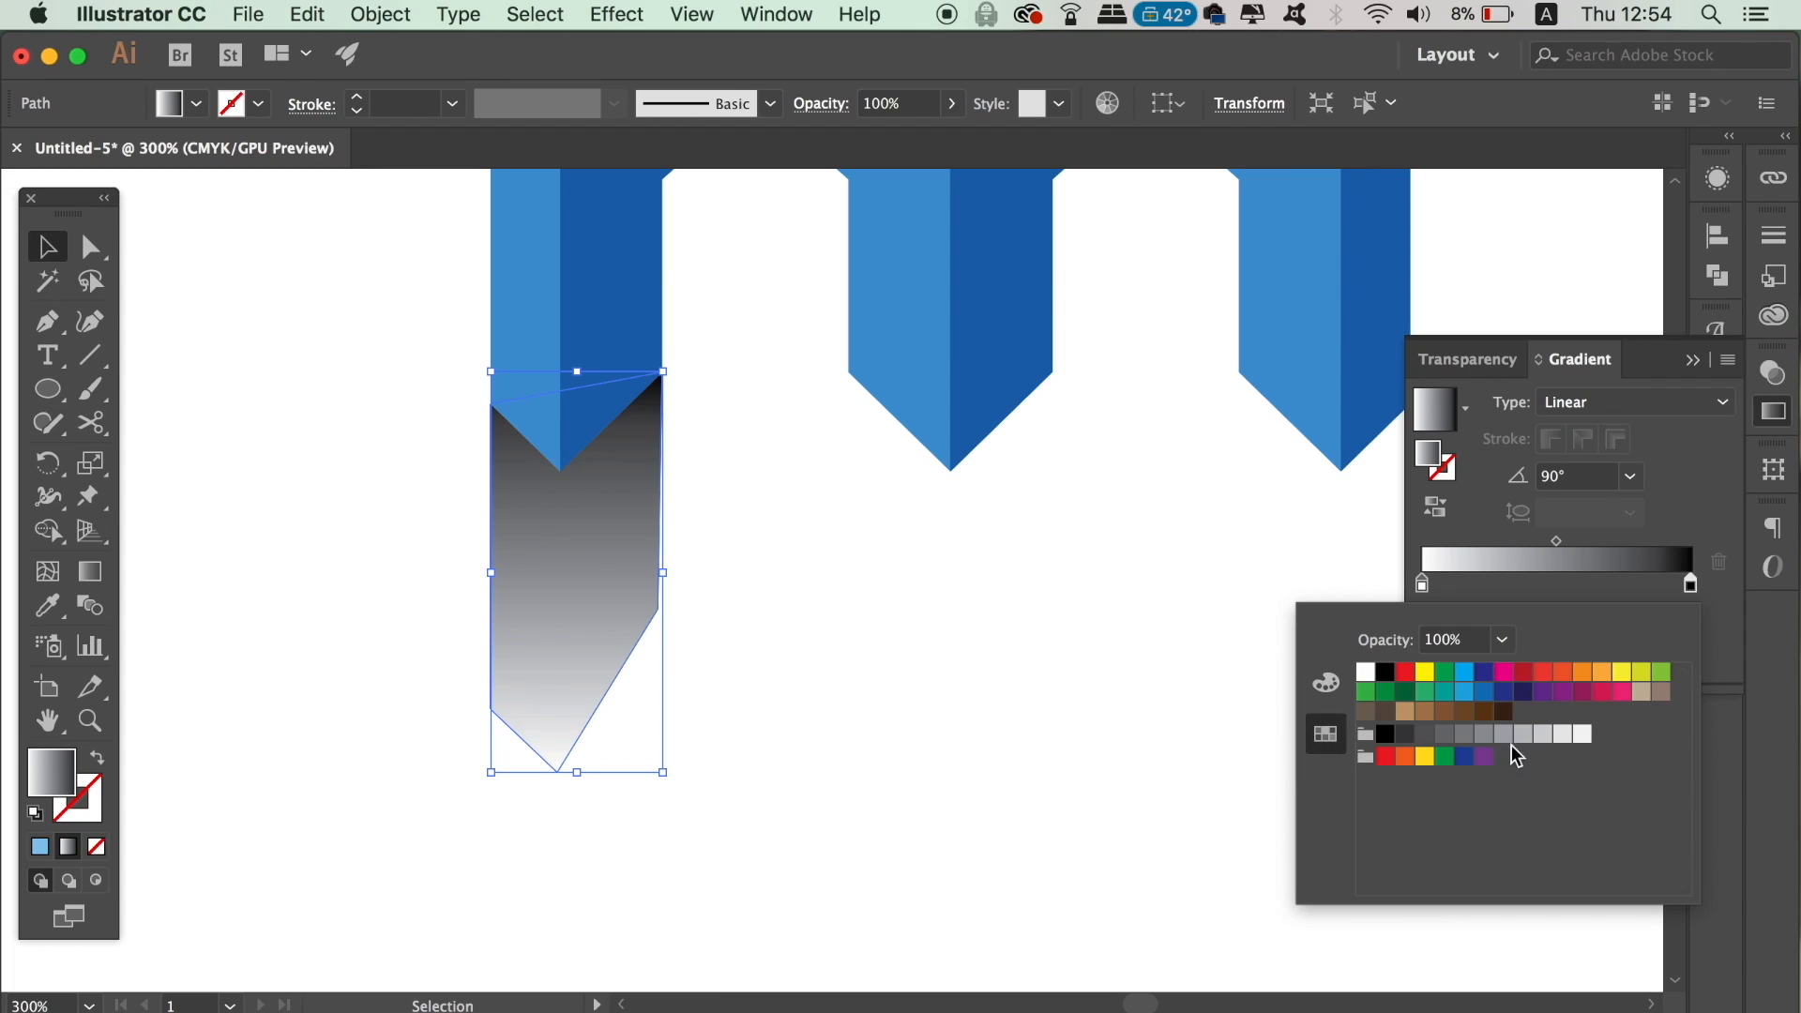
click(1445, 735)
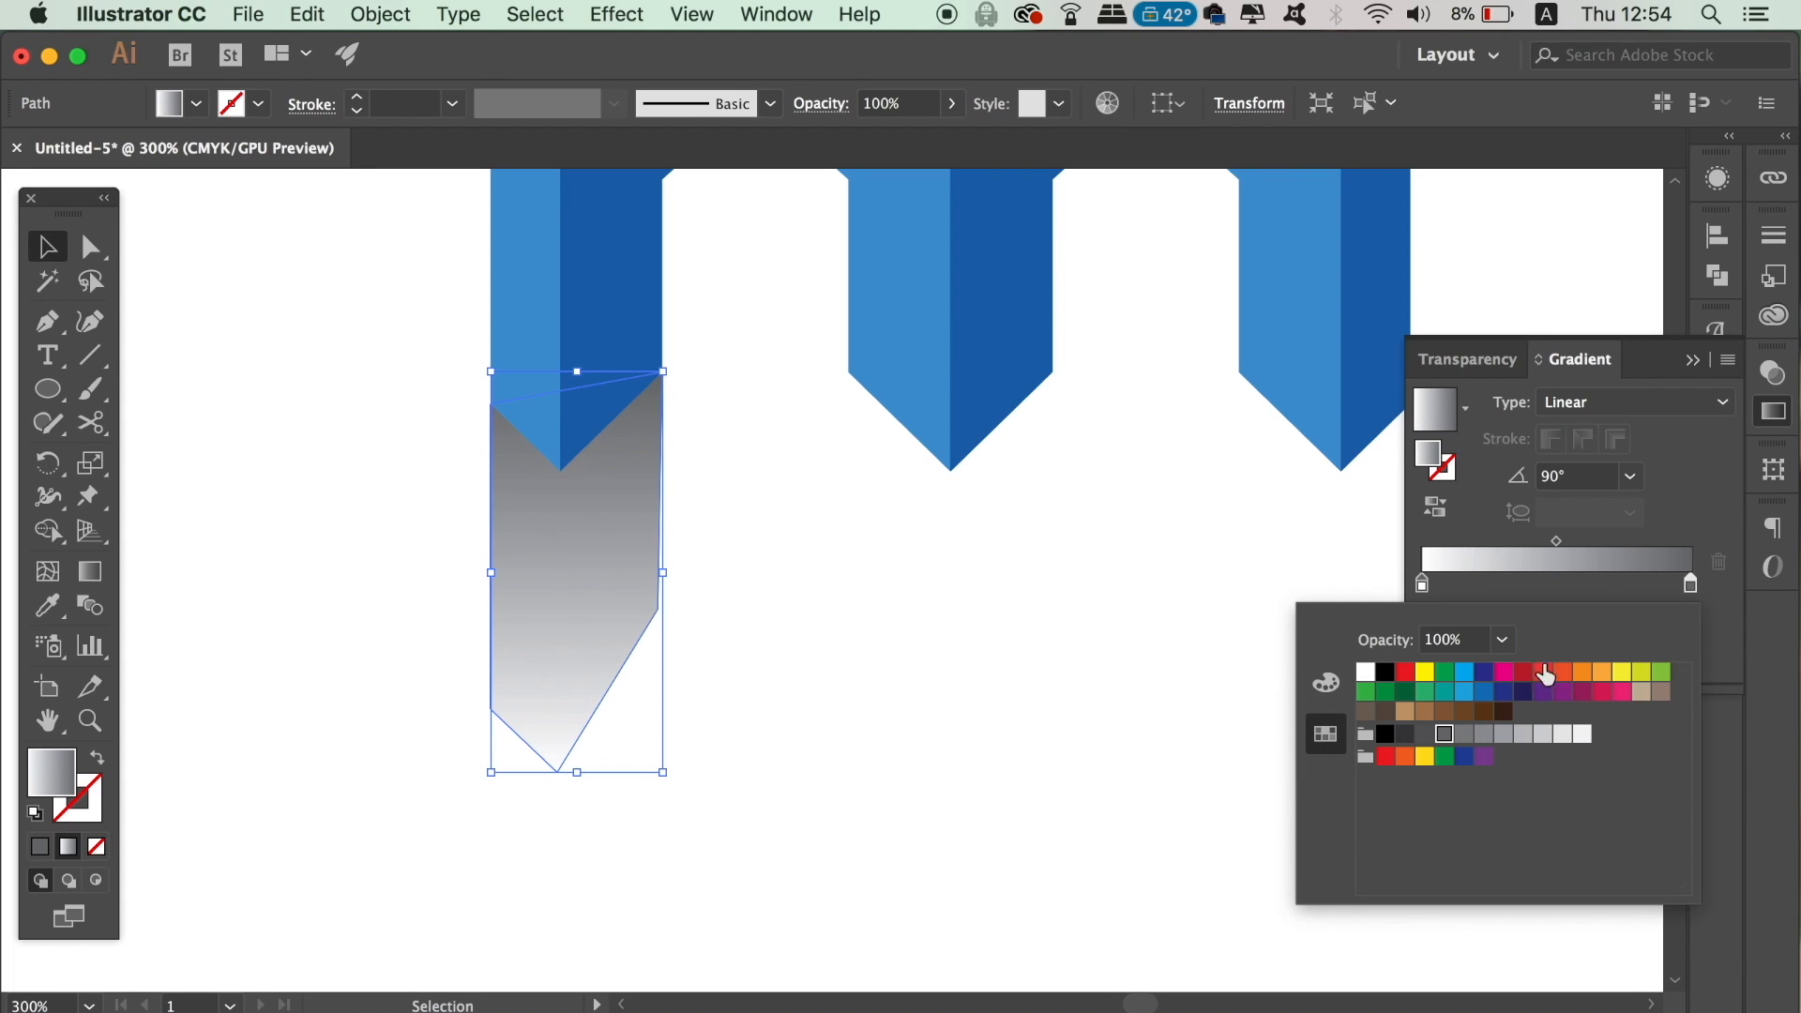
click(1631, 530)
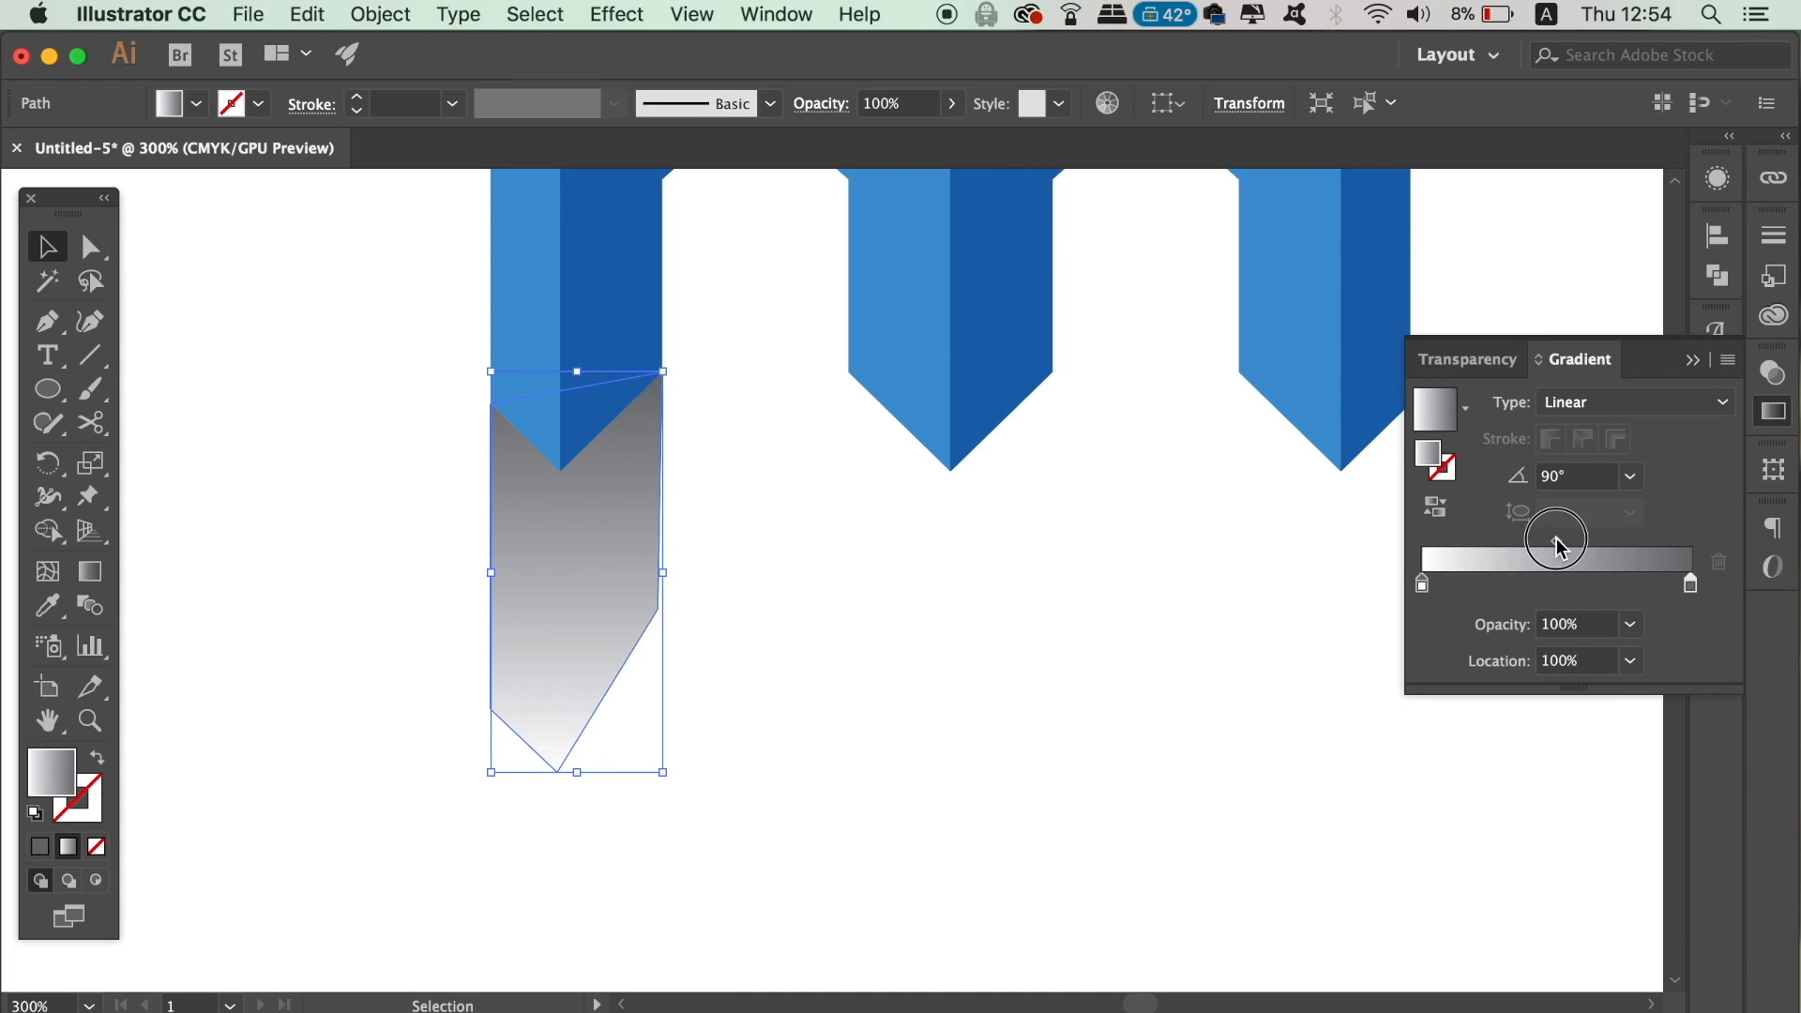
drag(1556, 541, 1604, 542)
Set the opacity of the gradient's white stop to 0% and deselect the shadow
click(1423, 585)
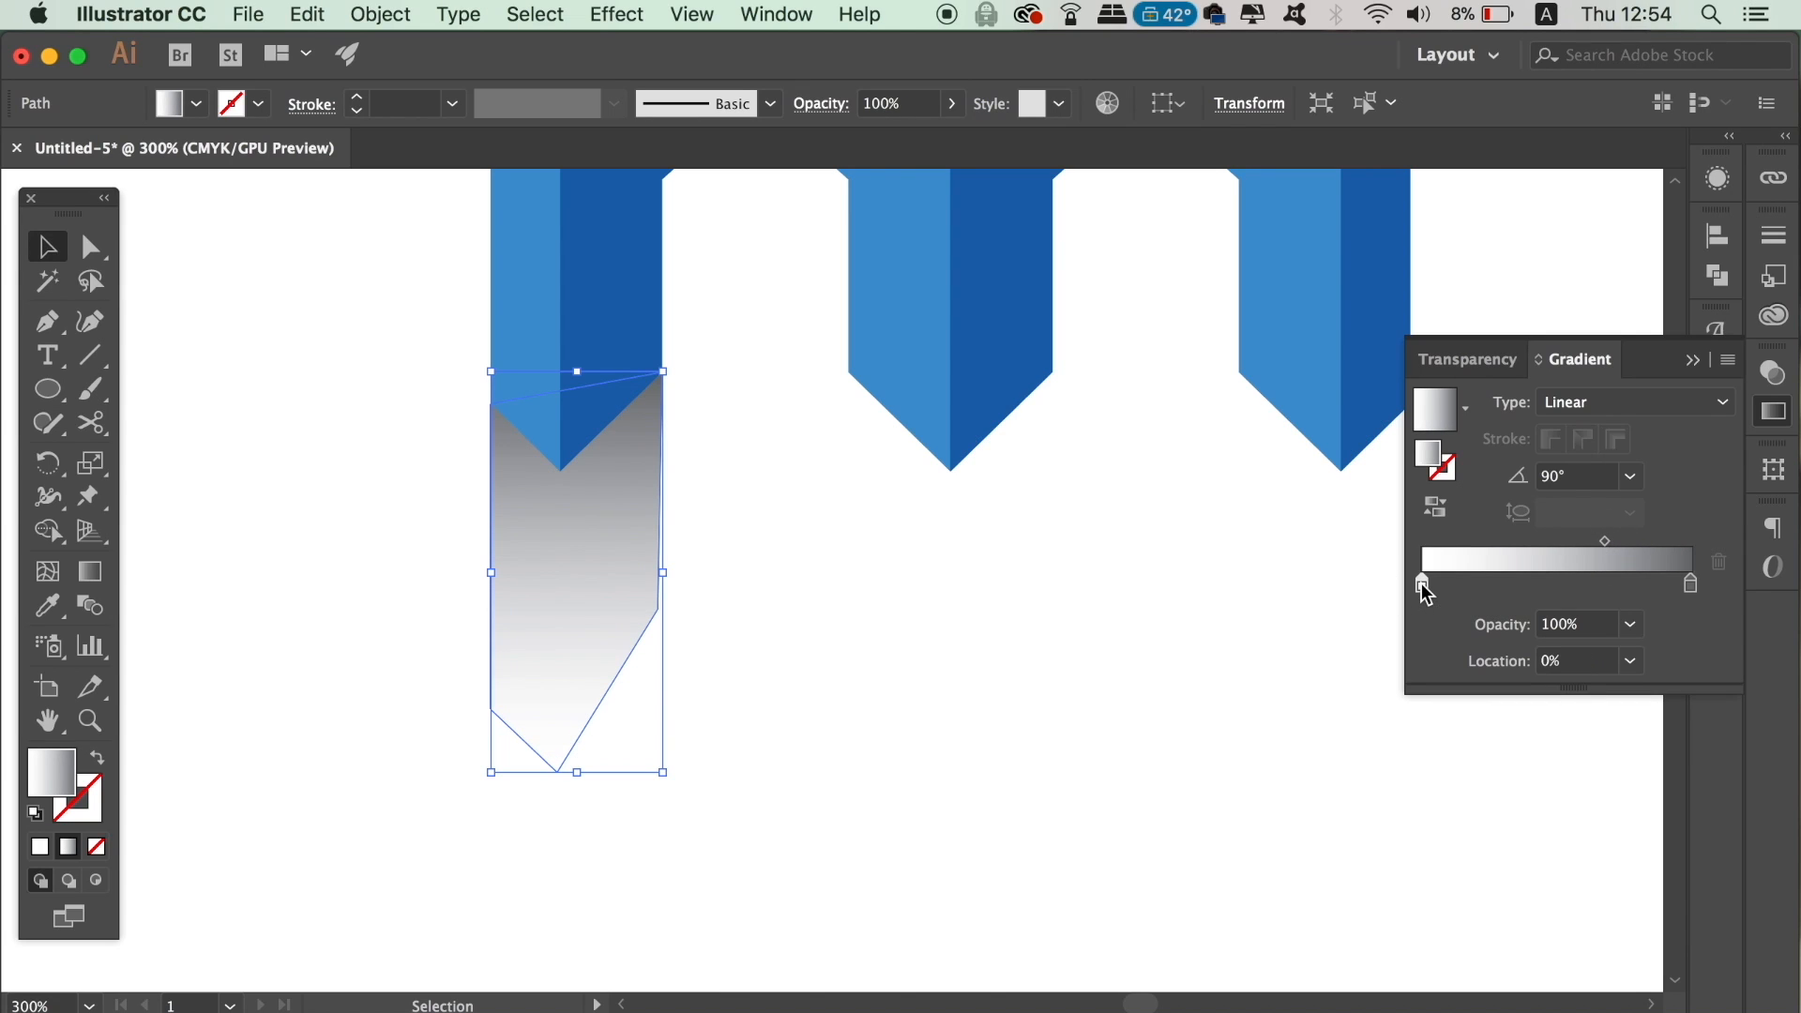
click(1637, 626)
click(1647, 654)
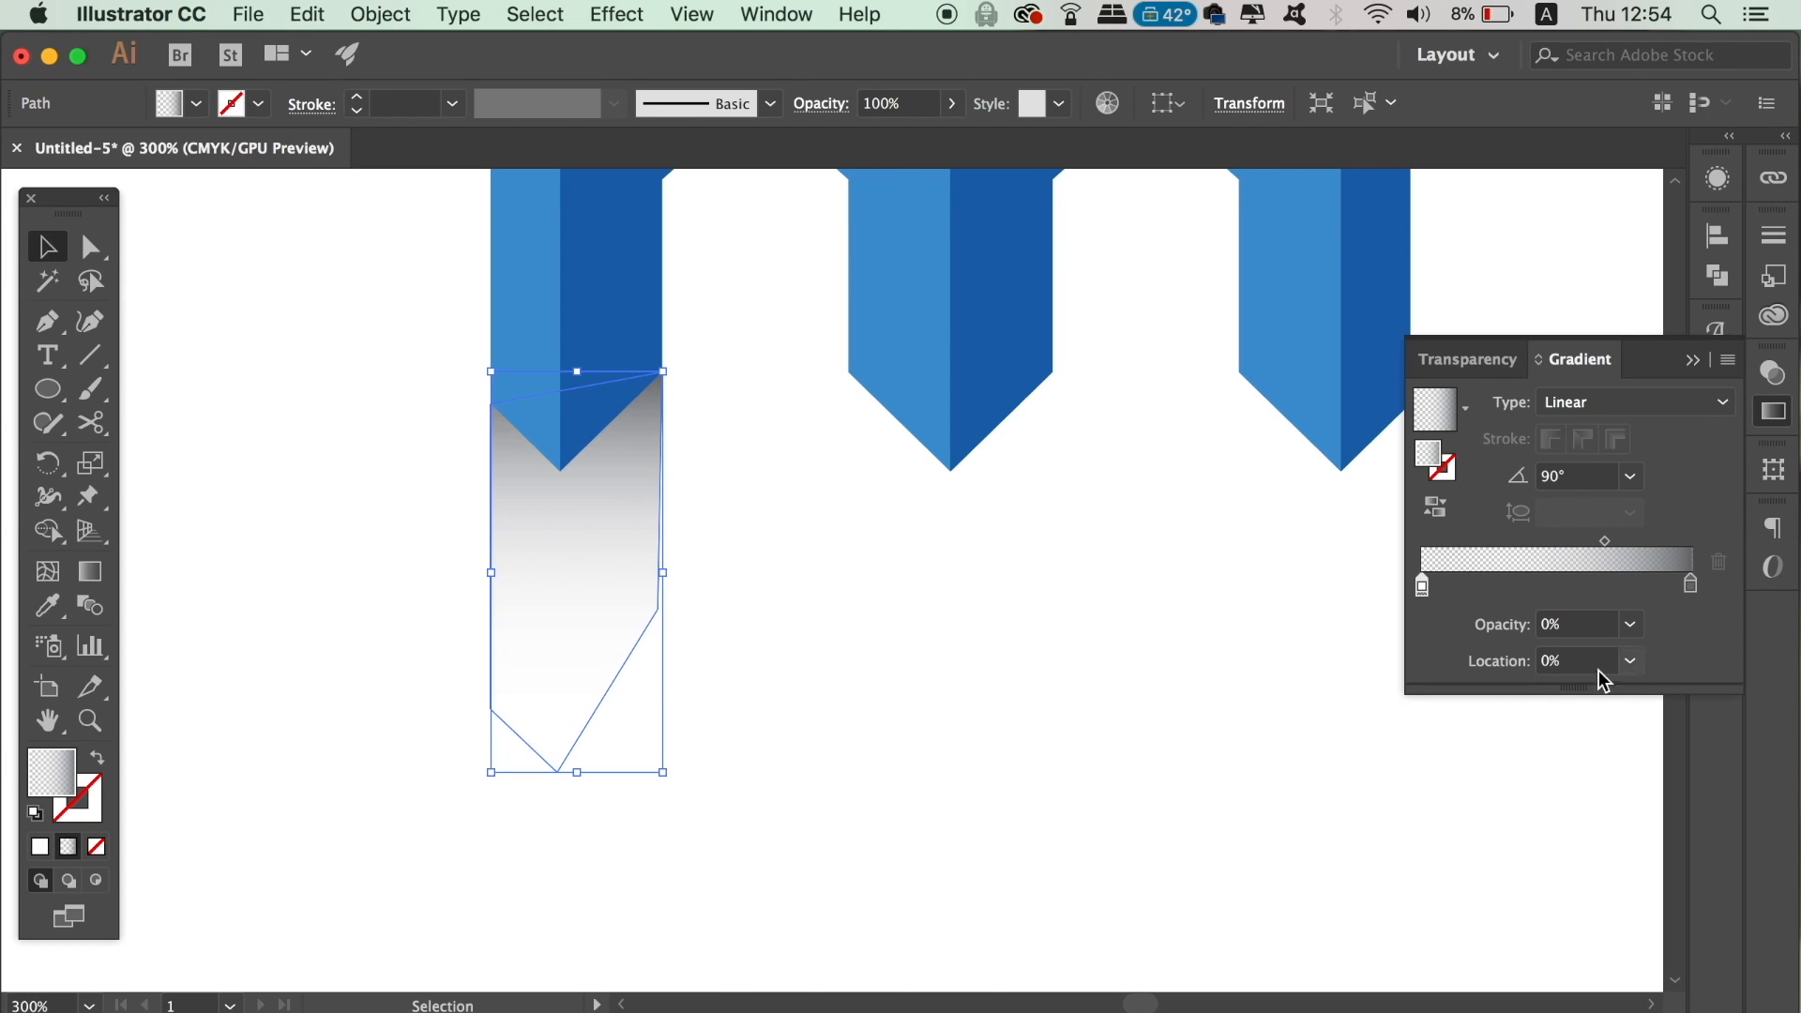
click(1088, 779)
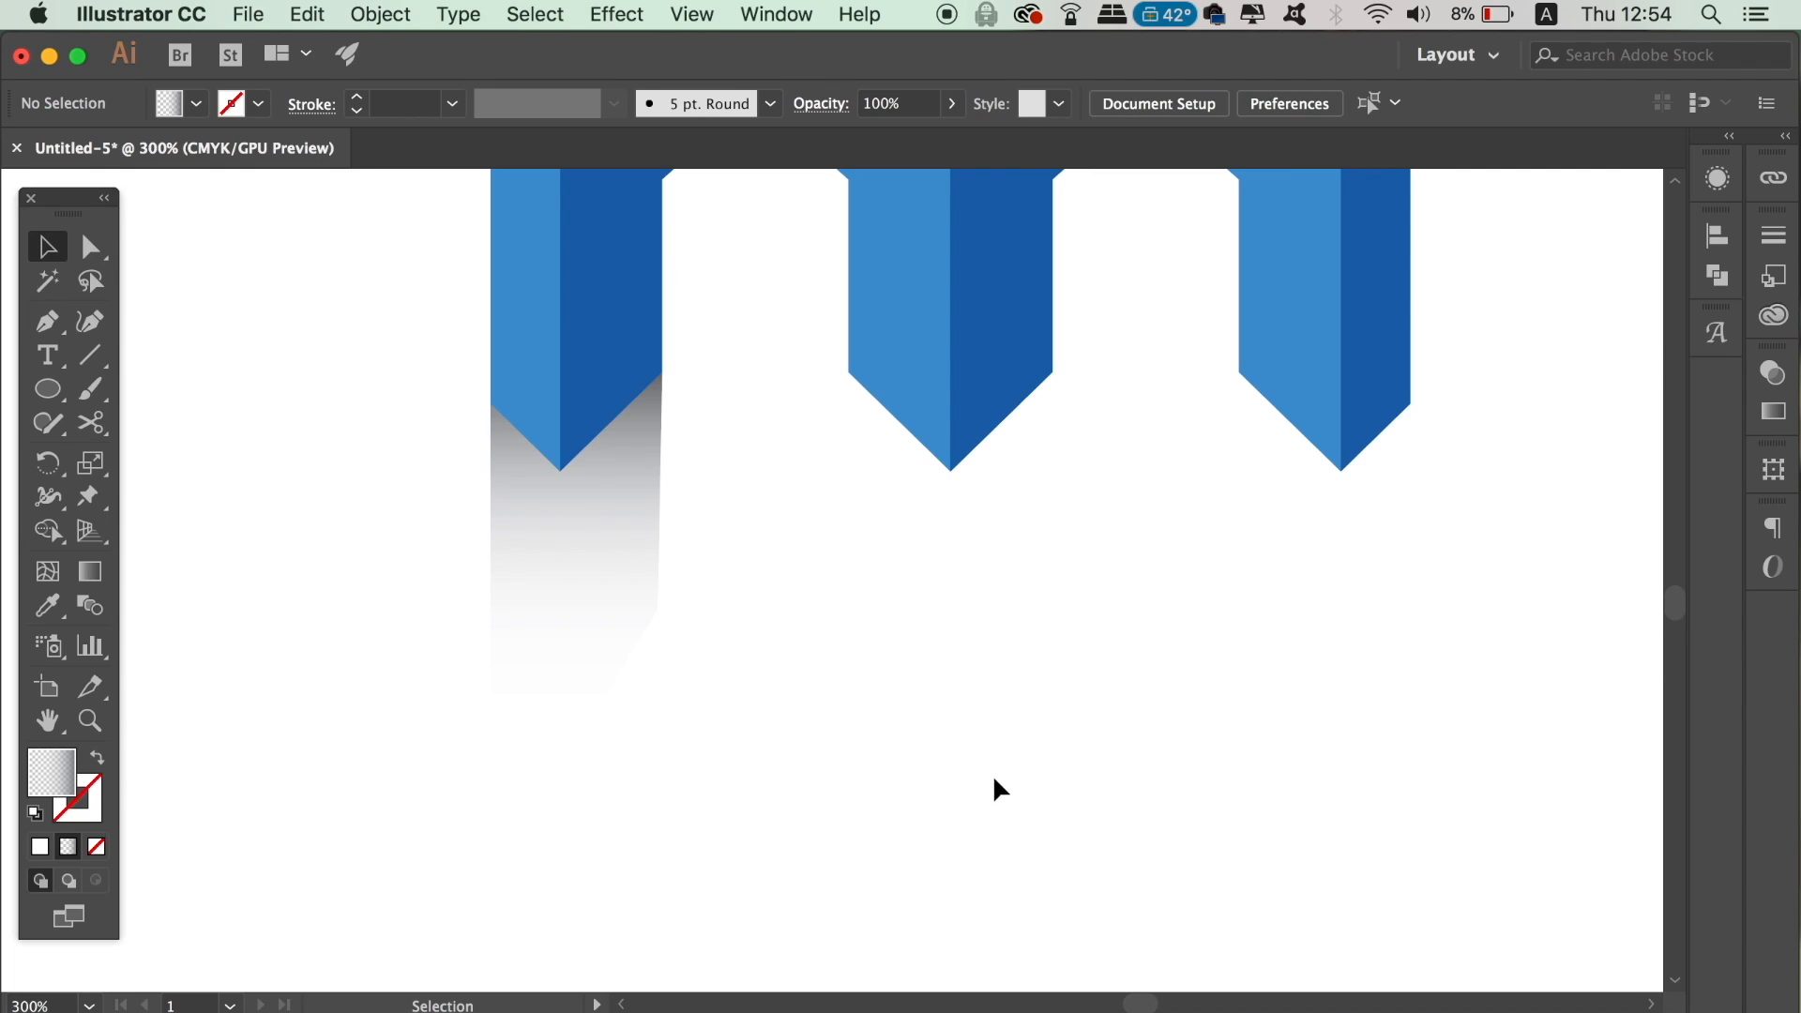
Shift the left shadow's gradient midpoint further toward the gray stop, to about three quarters, and deselect the shape
click(631, 623)
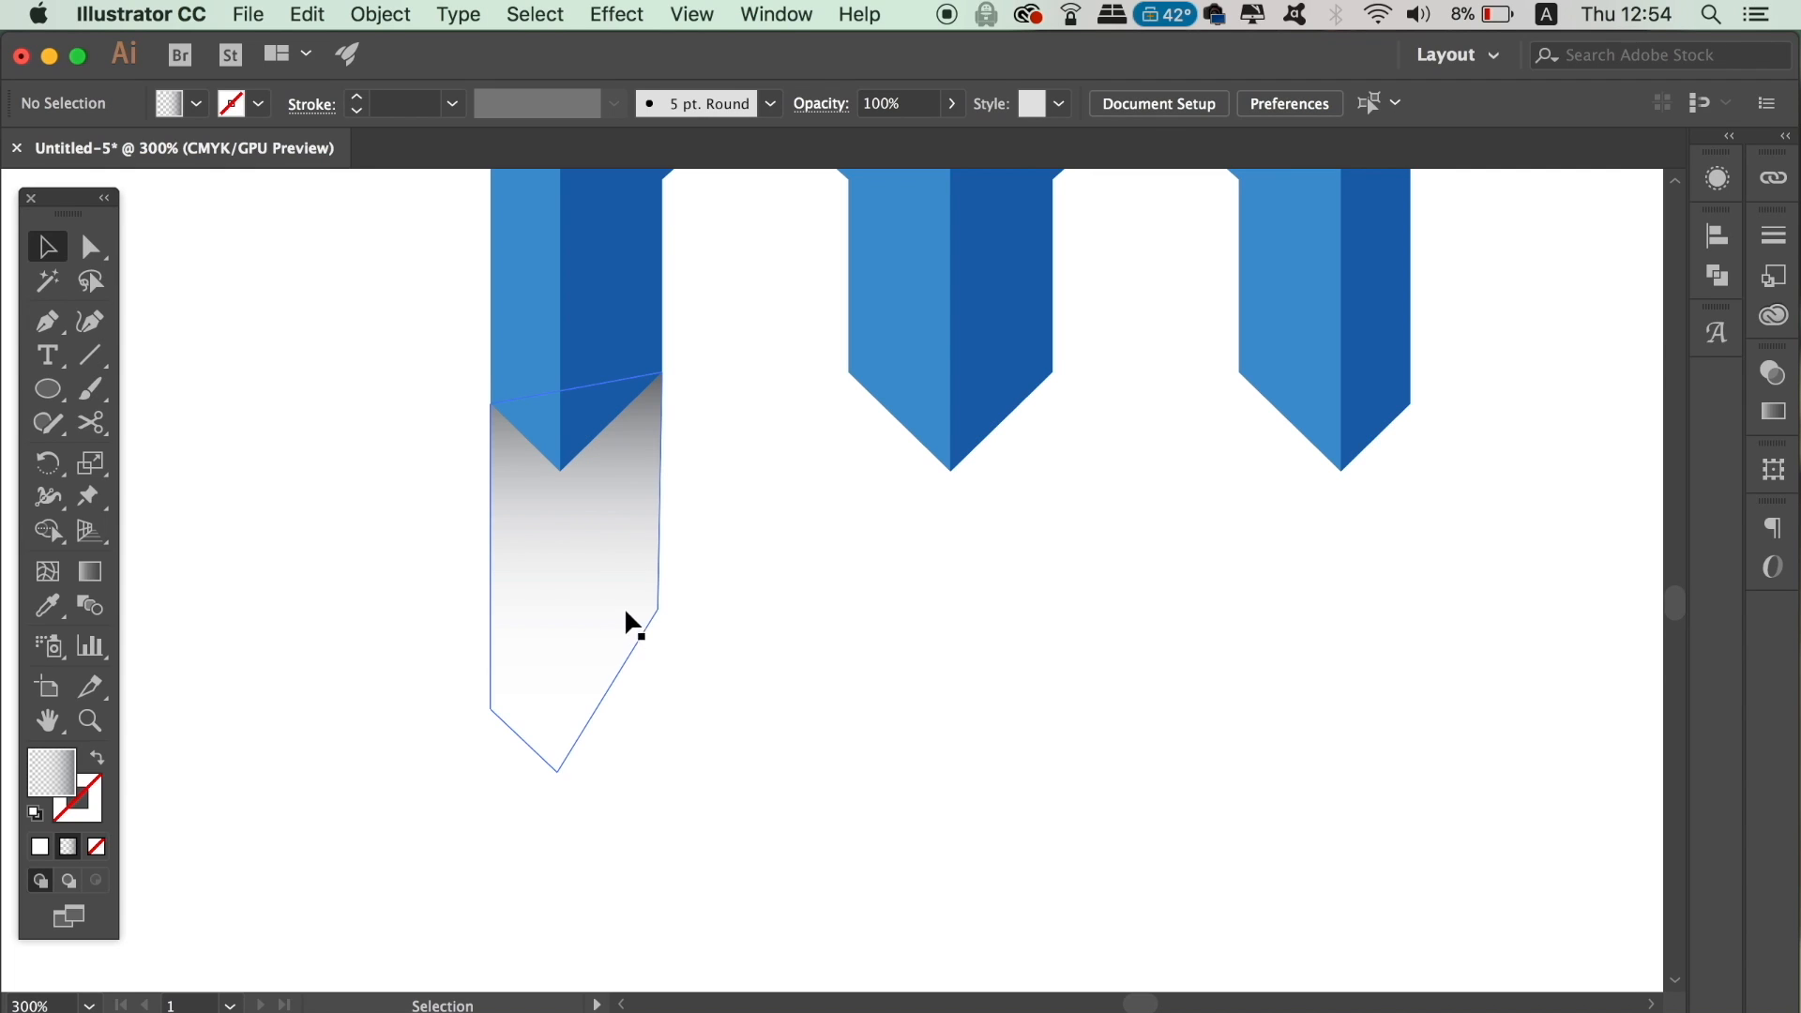
click(1779, 420)
drag(1606, 551, 1630, 552)
click(1341, 596)
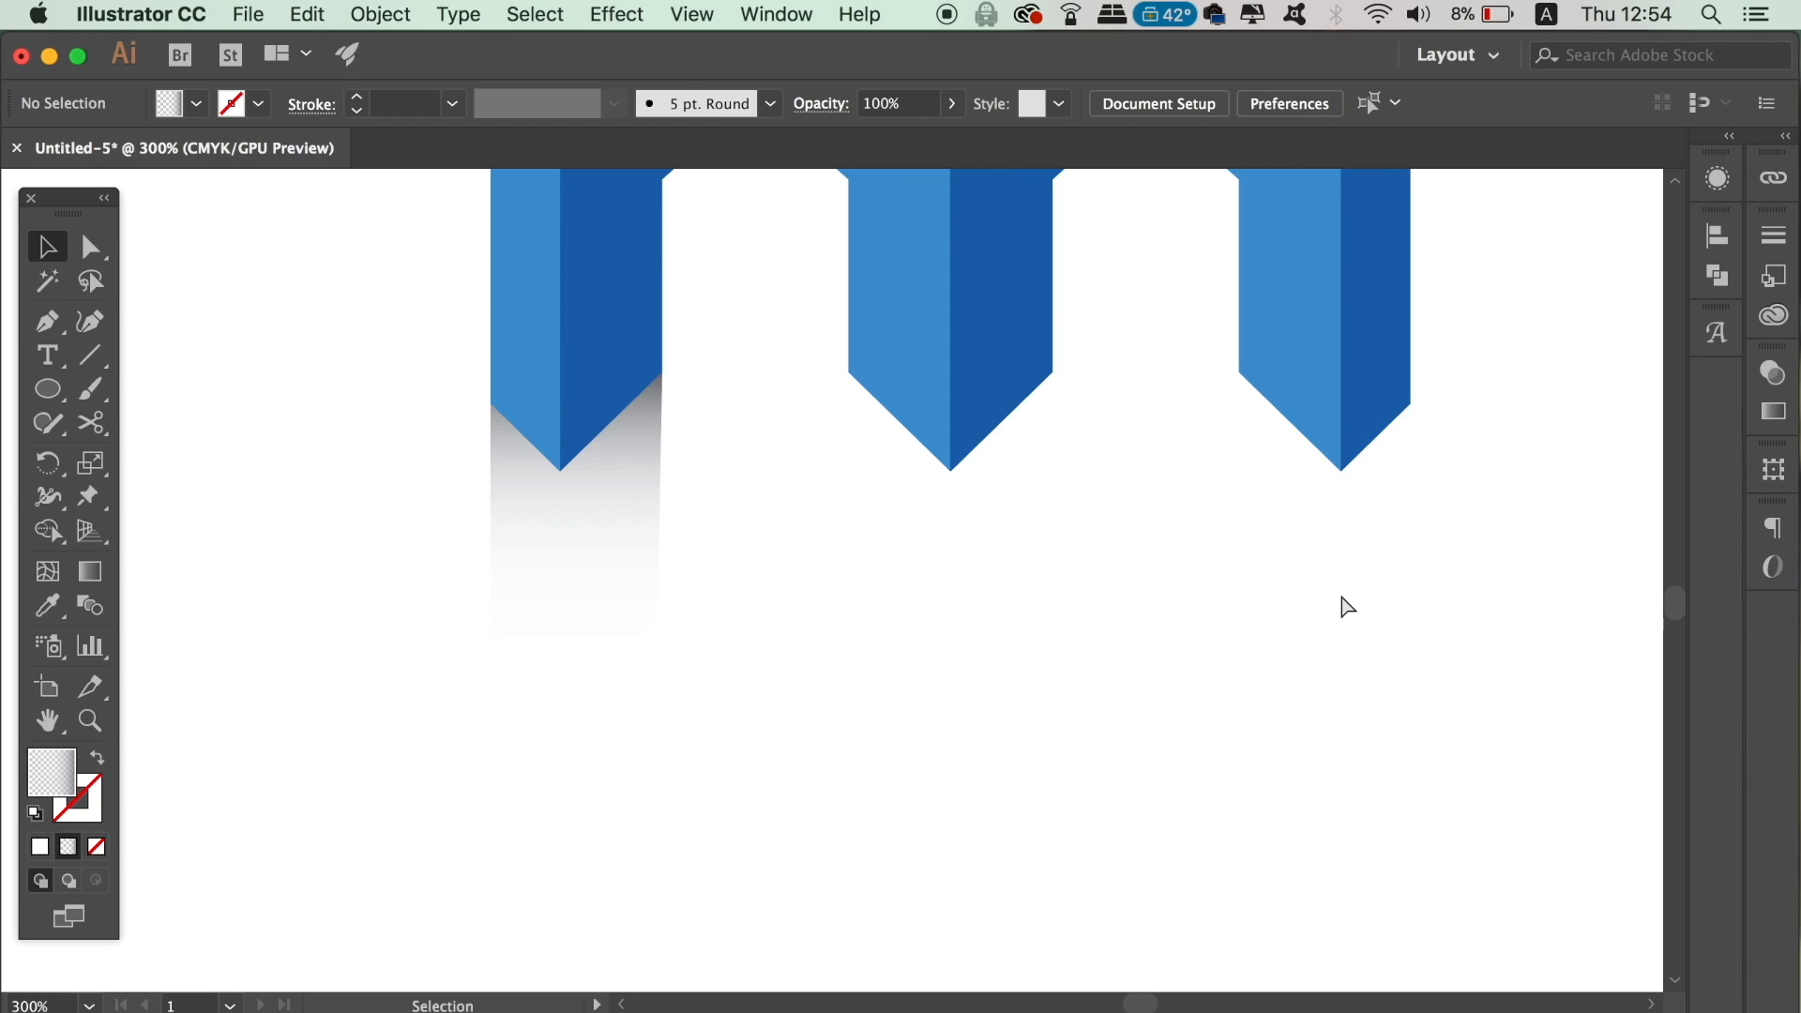
Duplicate the left leg's shadow and place the copy beneath the M's right leg, aligned with its edges
scroll(1341, 605, down, 5)
scroll(1341, 605, up, 4)
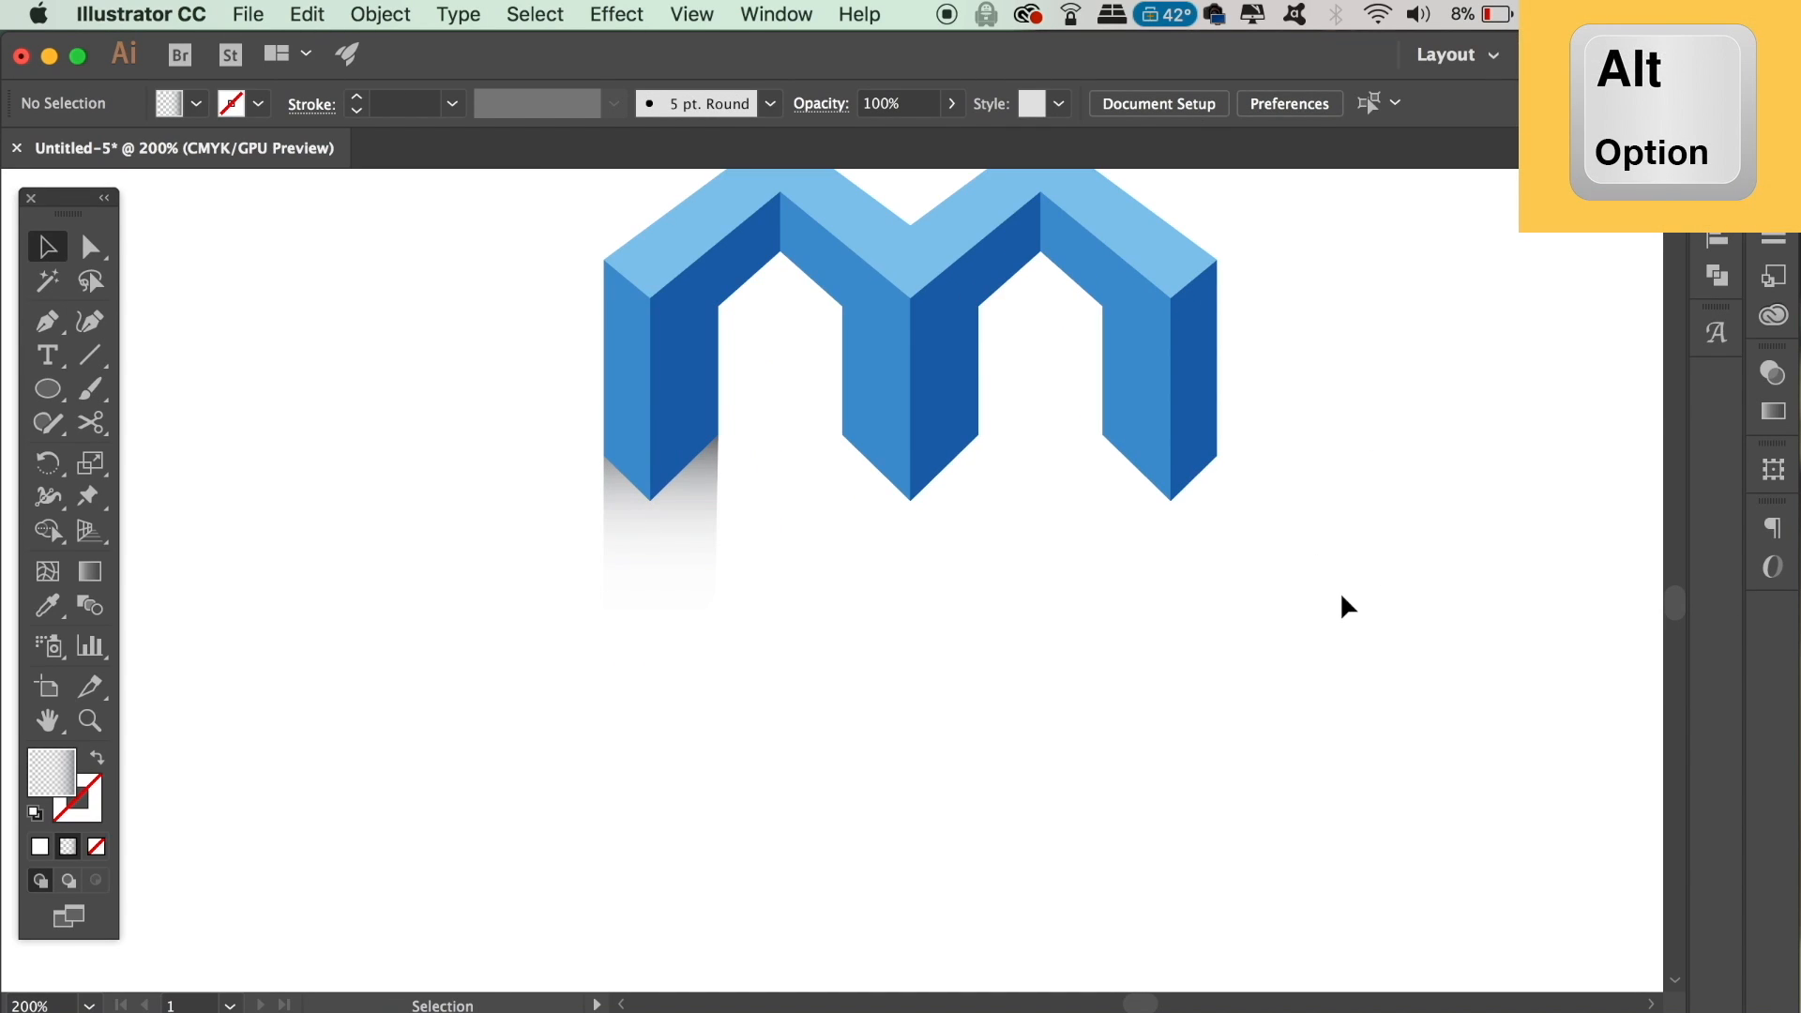
click(681, 577)
drag(679, 570, 1179, 544)
key(Left)
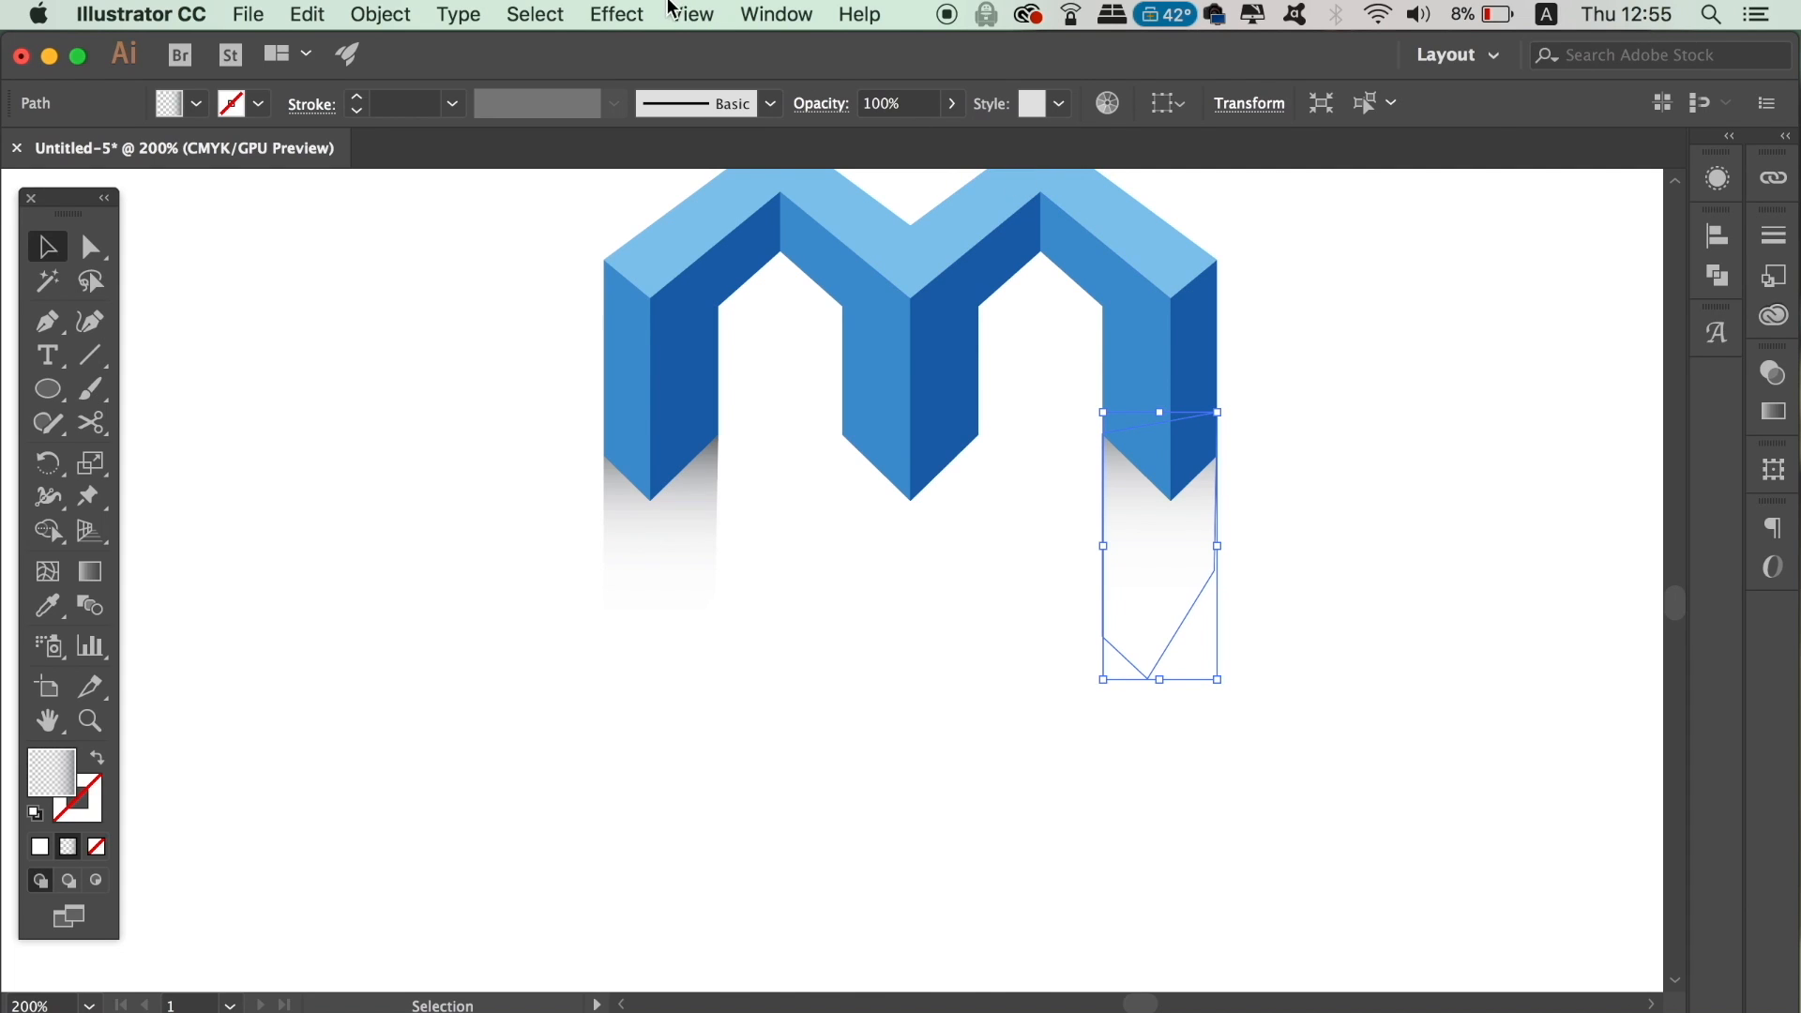
Reflect the duplicated shadow across the vertical axis and deselect it
click(536, 14)
mouse_move(417, 51)
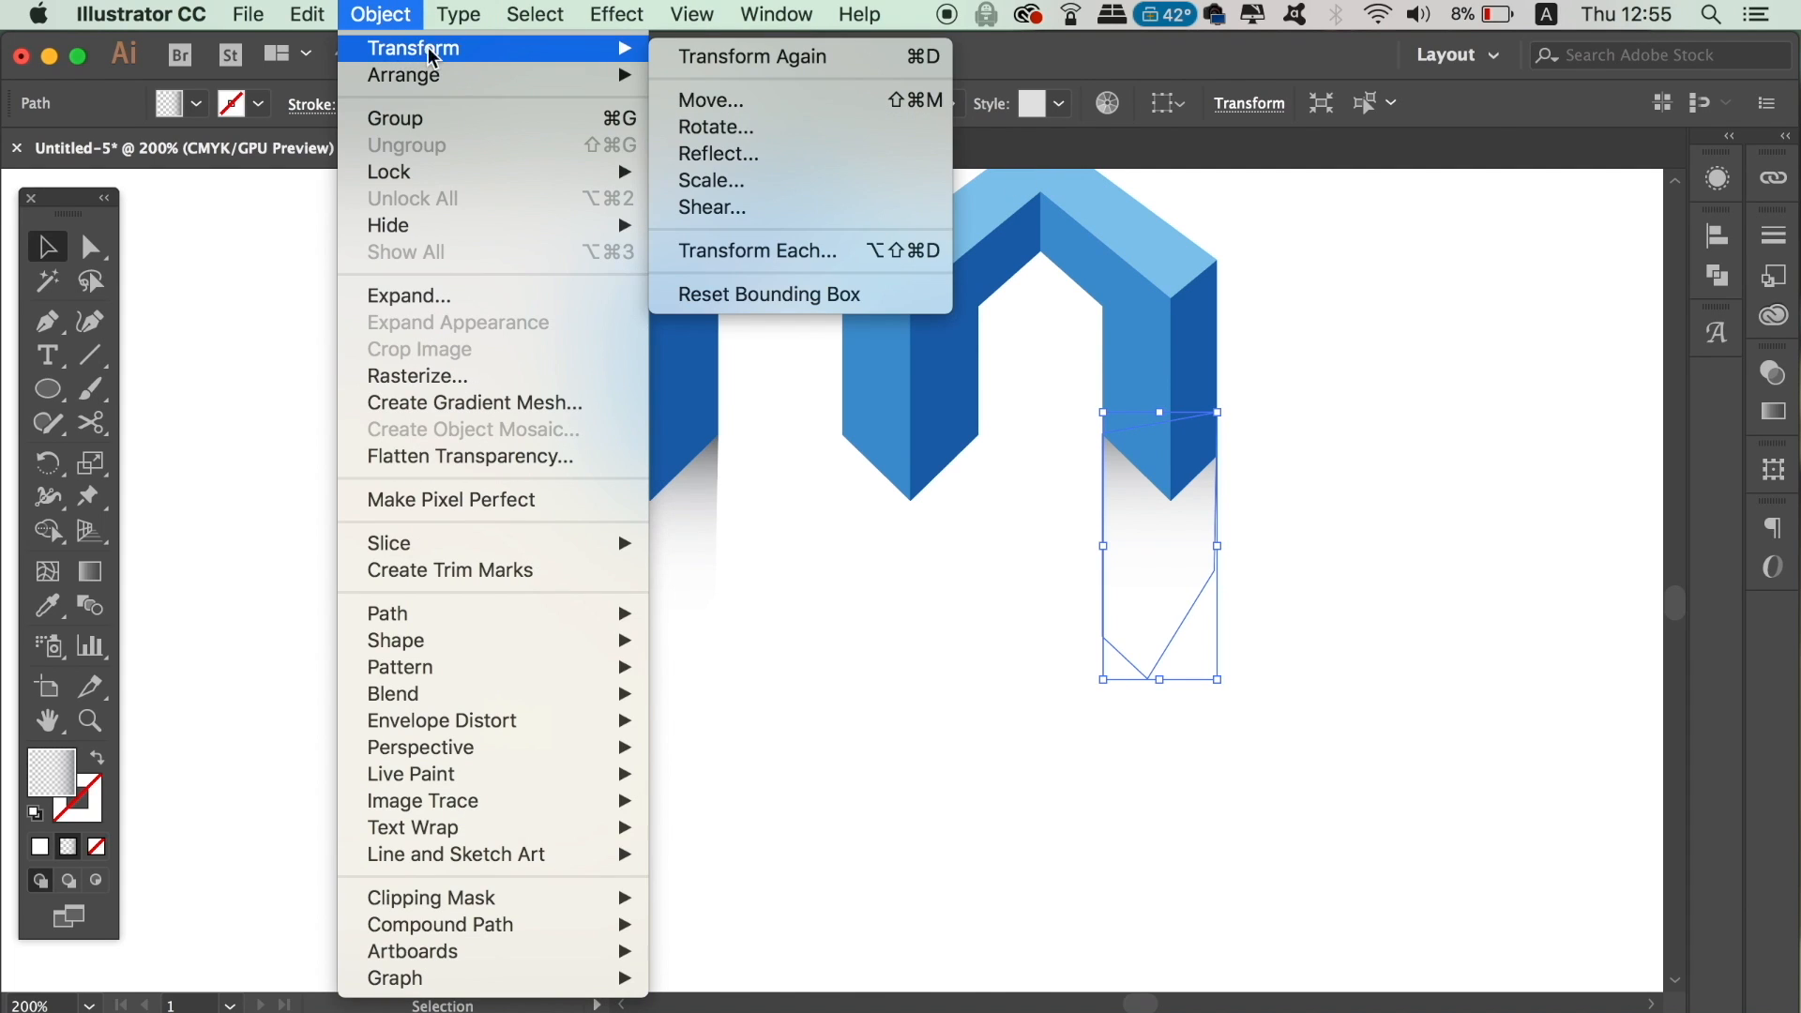
click(800, 156)
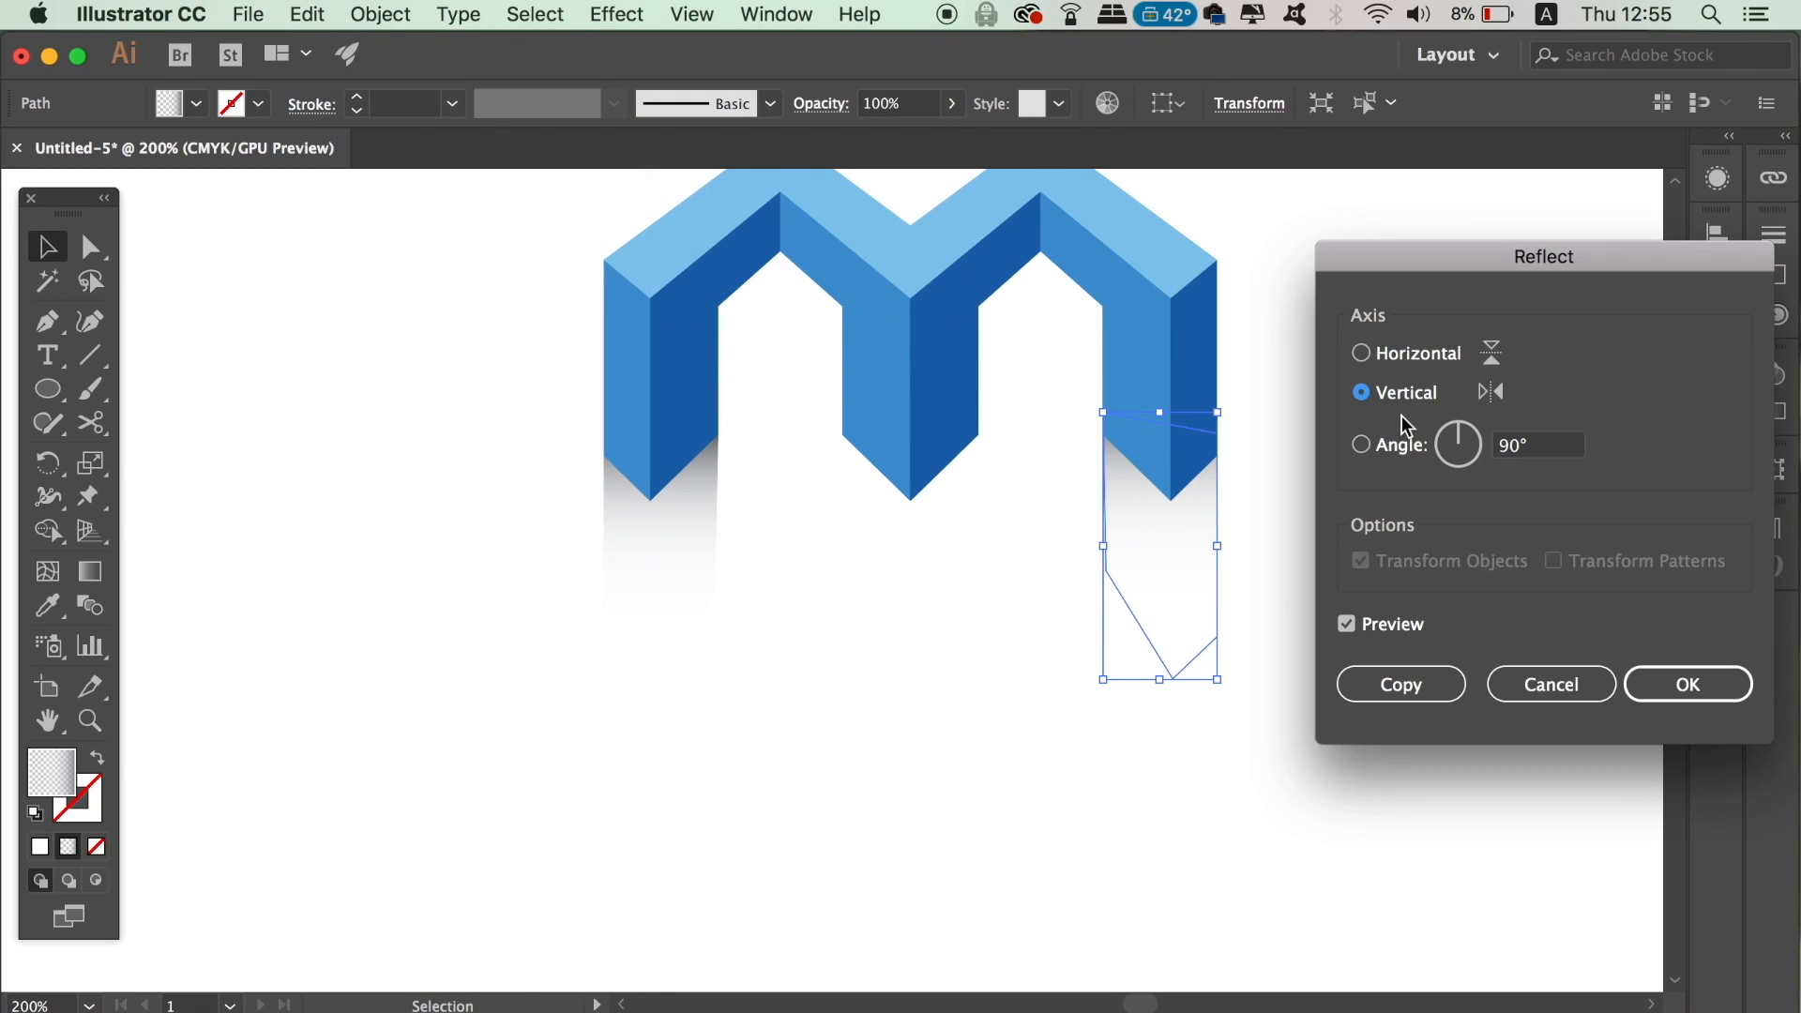
click(1679, 679)
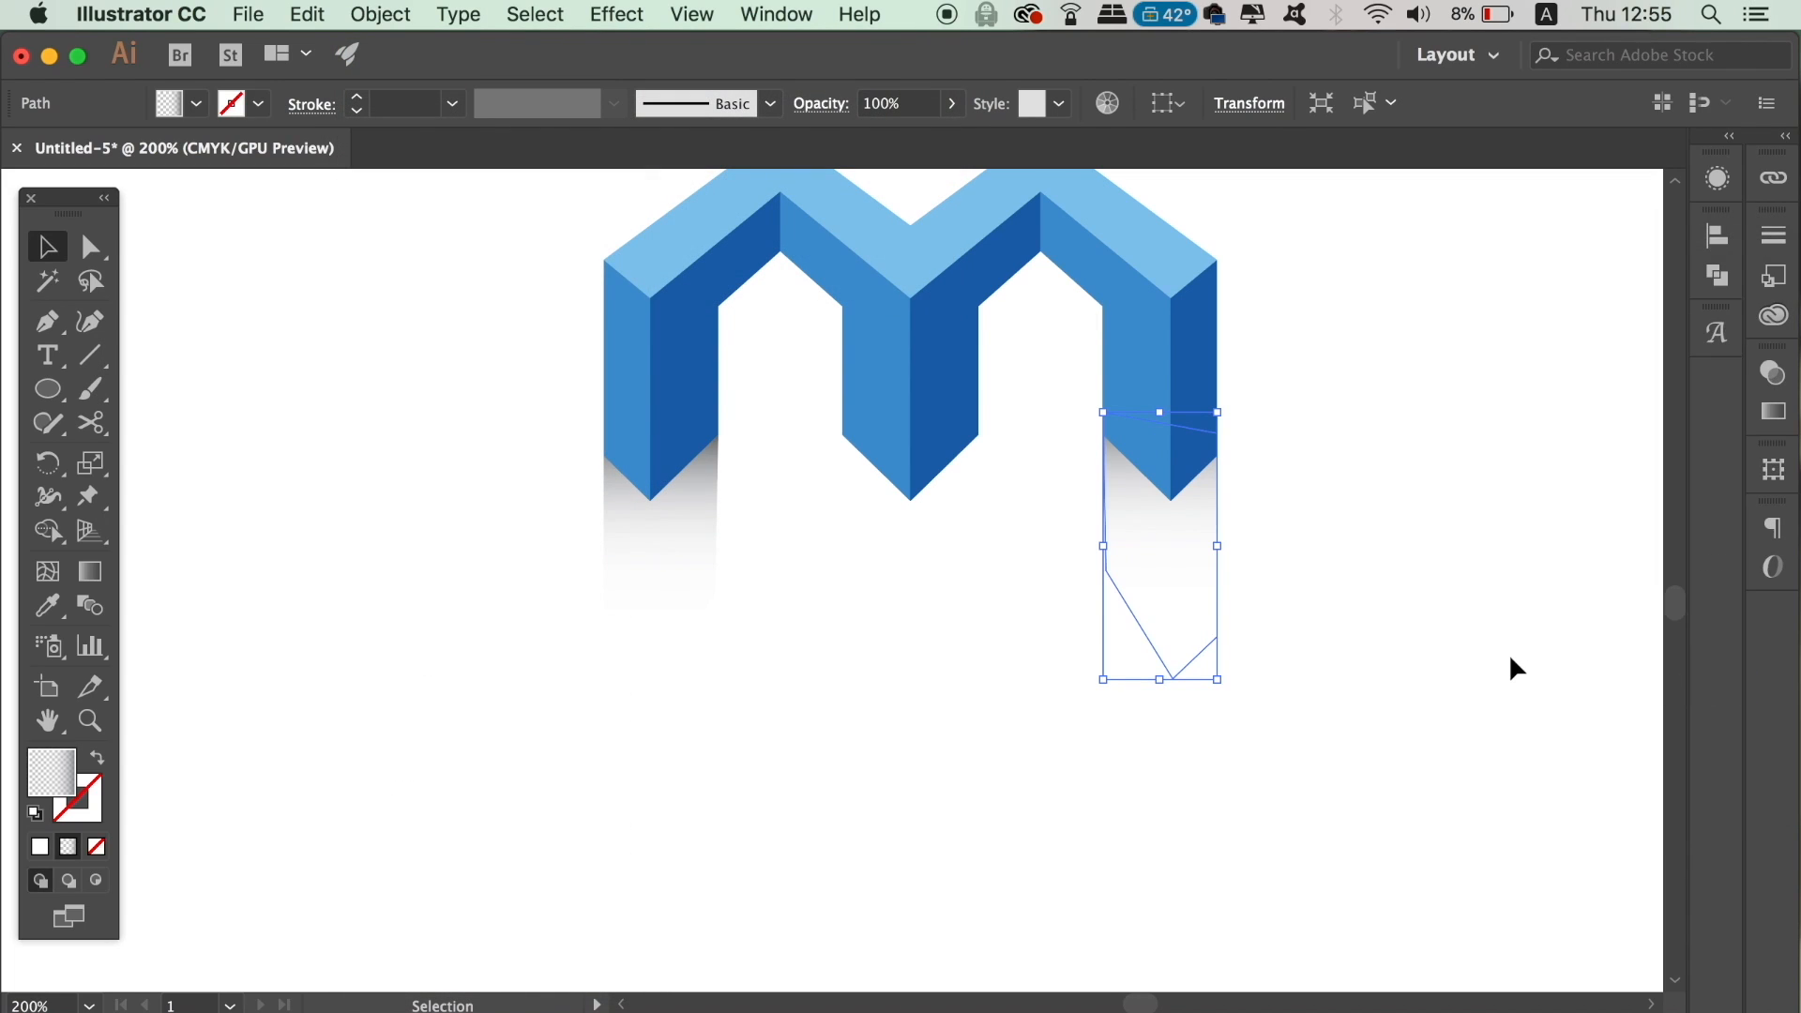
click(1507, 653)
Nudge the right leg's shadow sideways until its edges line up with the leg, and deselect it
key(super+equal)
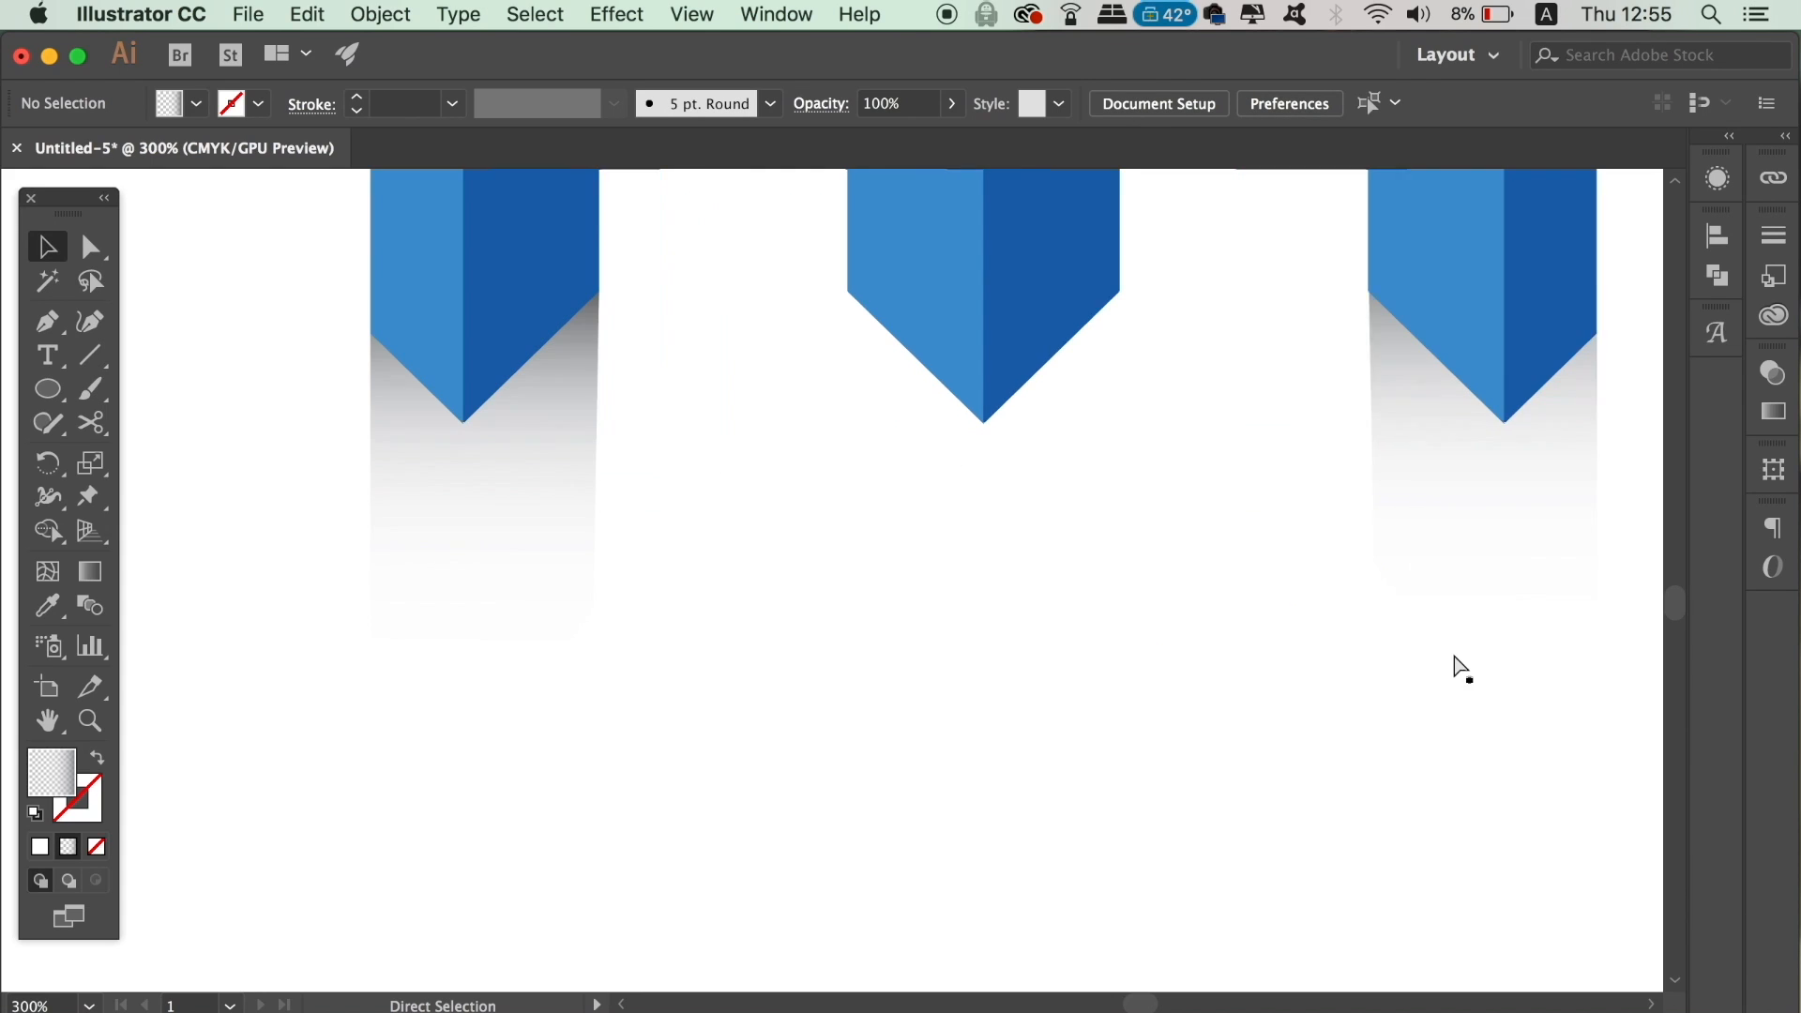
drag(1455, 651, 1123, 697)
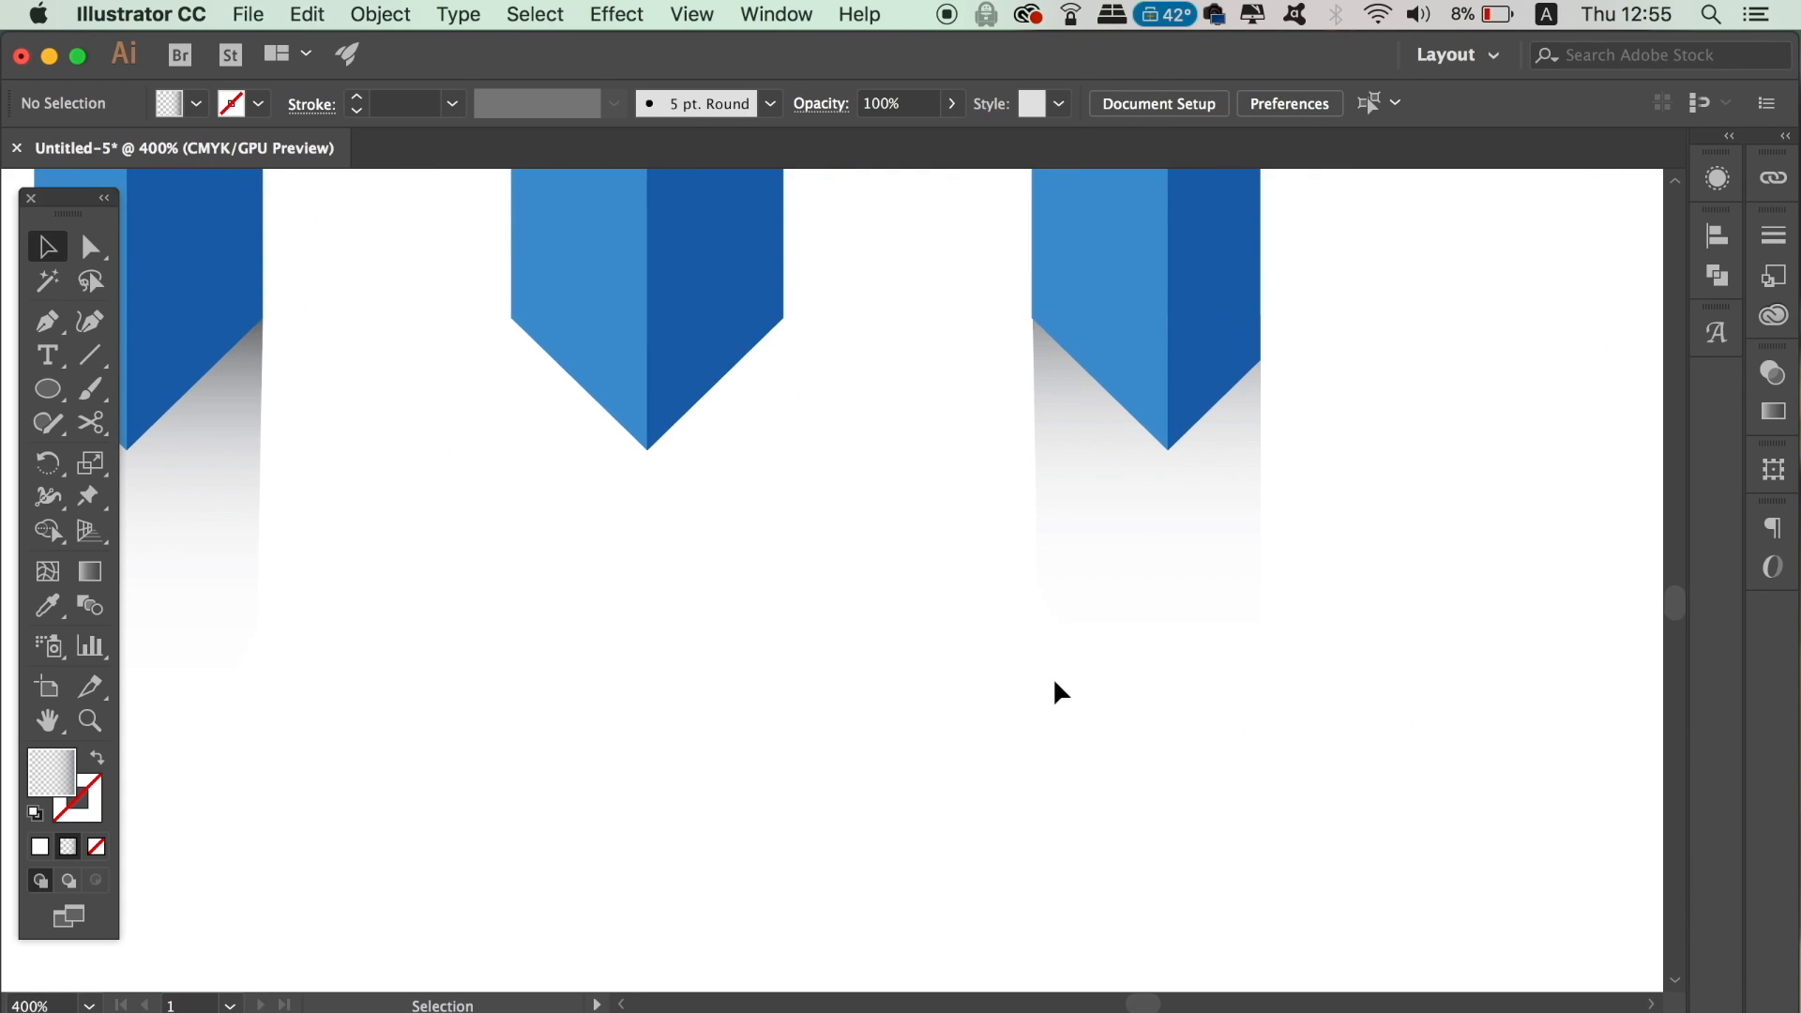
click(1088, 655)
key(Left)
click(1021, 667)
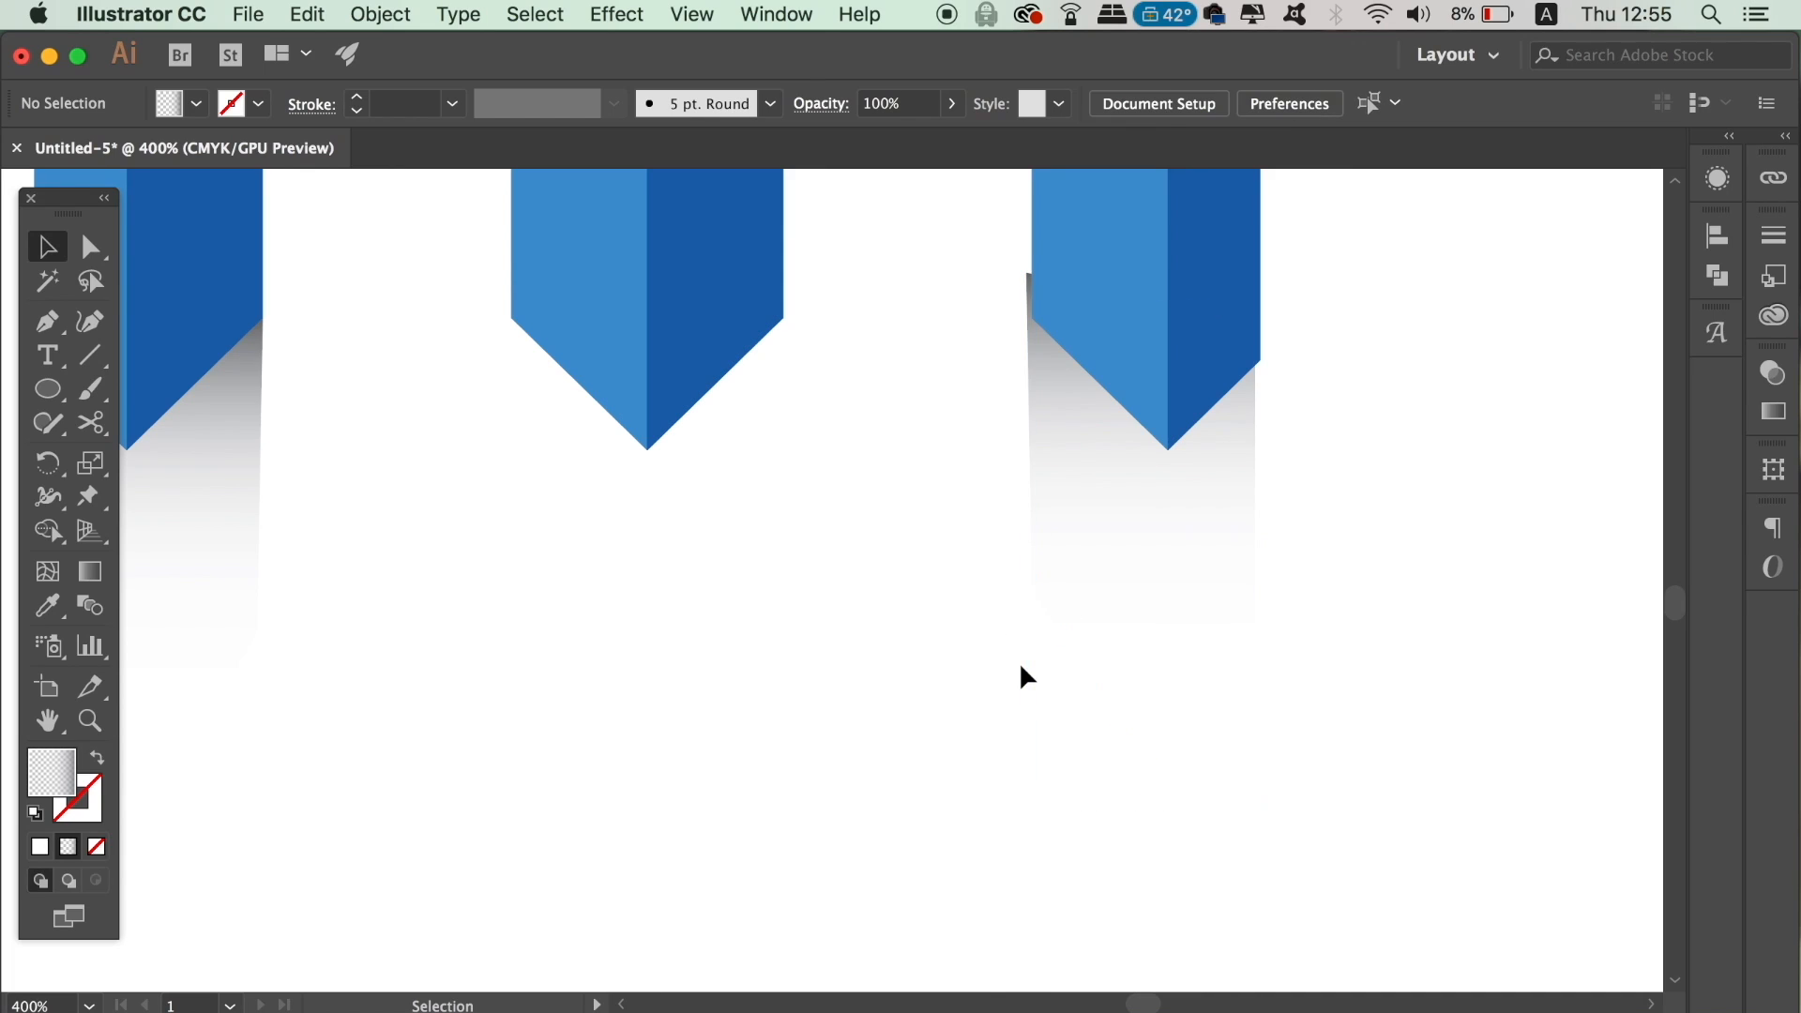
drag(1122, 609, 1132, 608)
click(981, 720)
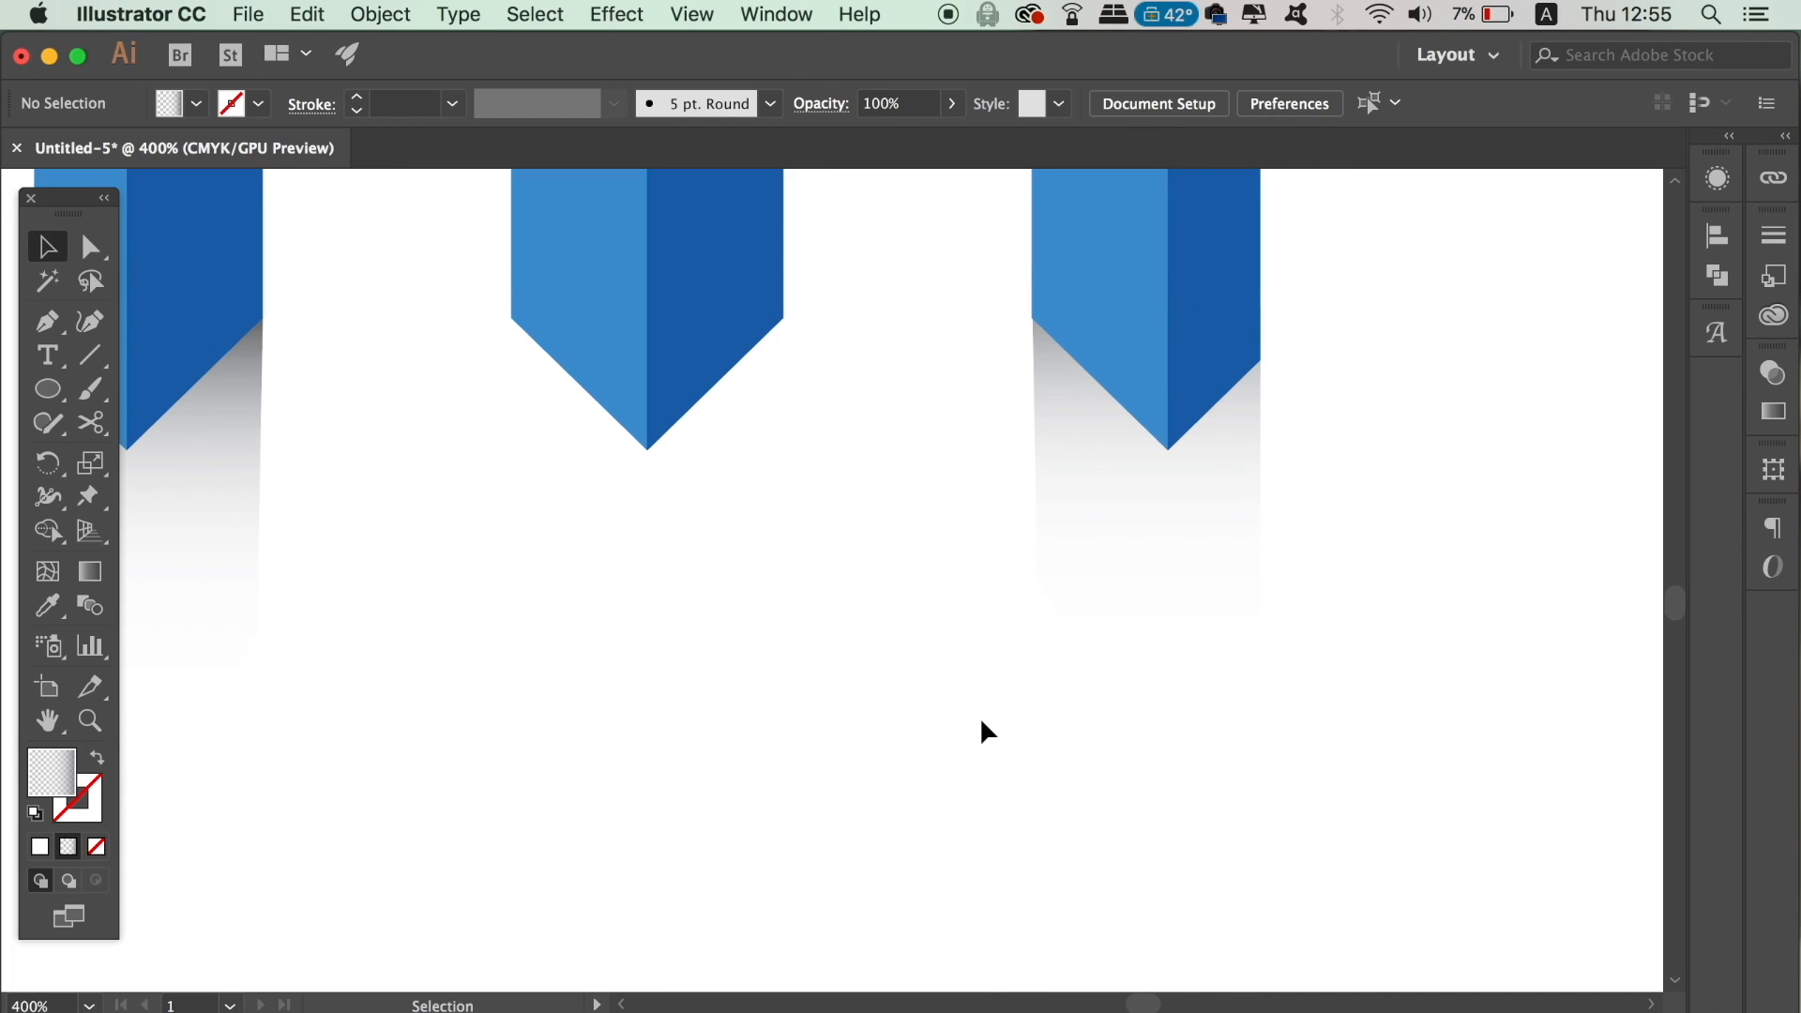
Move the right leg's shadow slightly down so its fade ends level with the left shadow, and deselect it
key(super+minus)
key(super+minus)
key(super+minus)
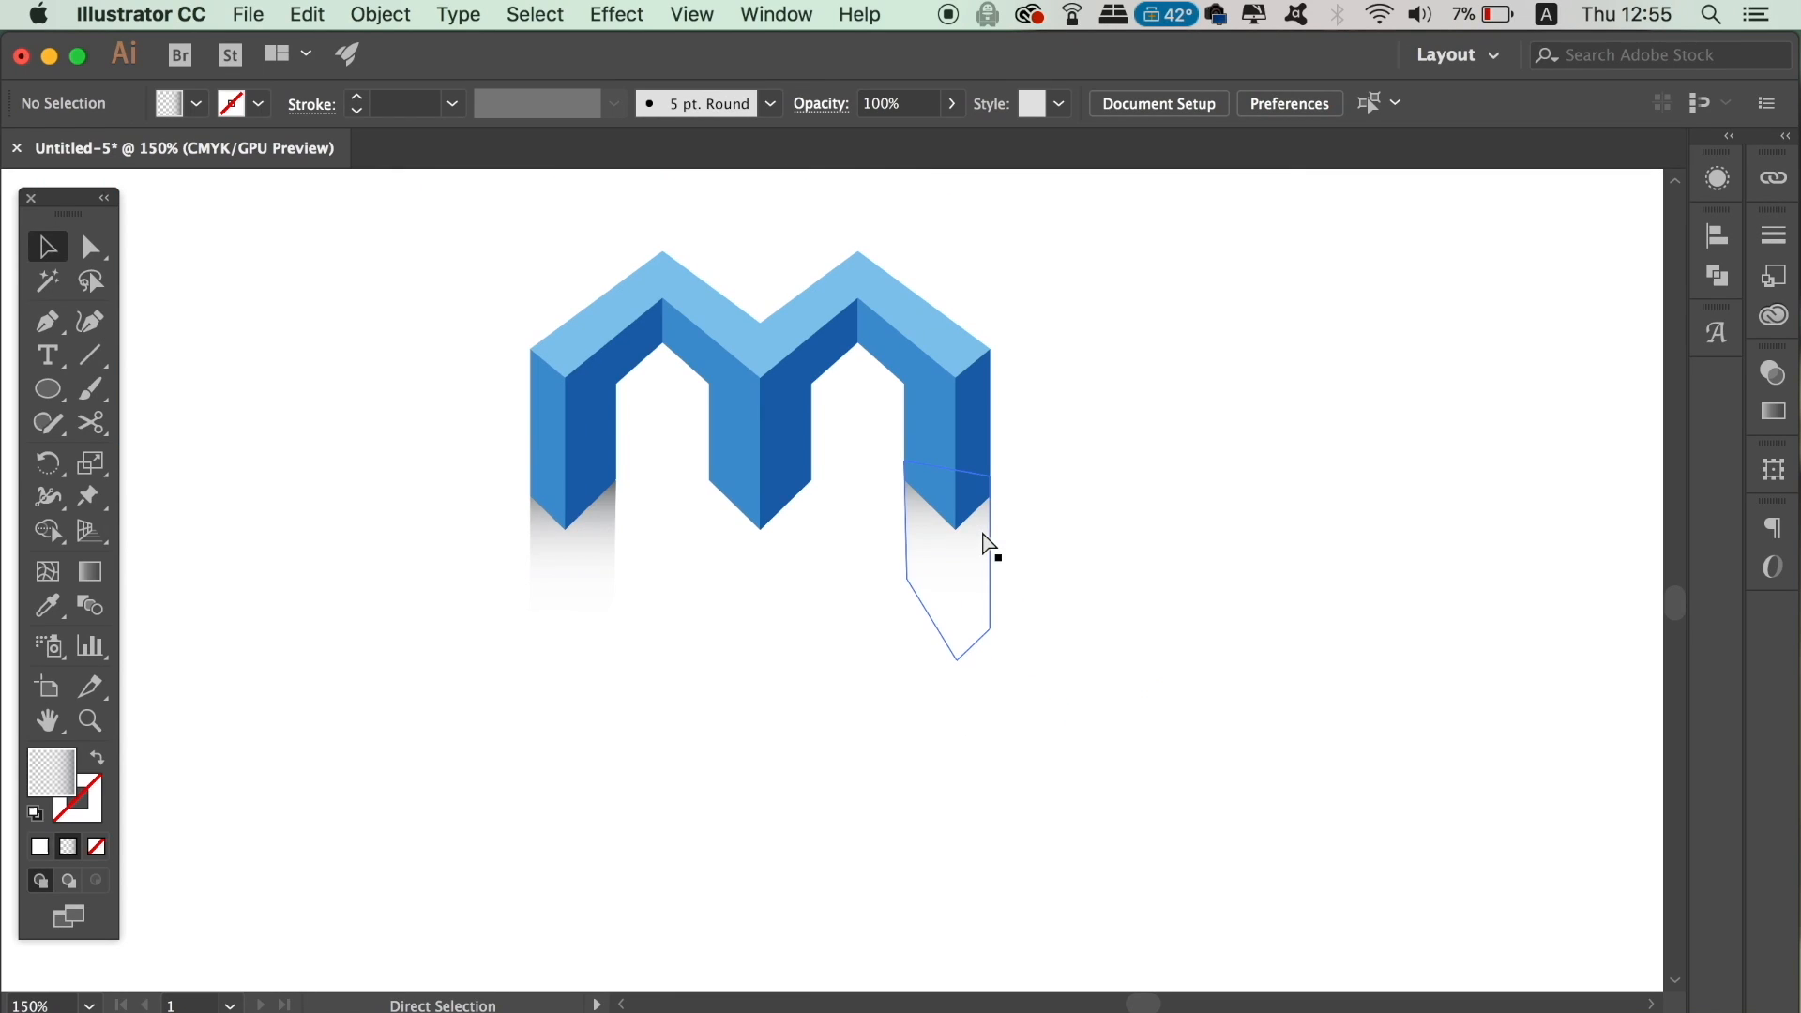
key(super+plus)
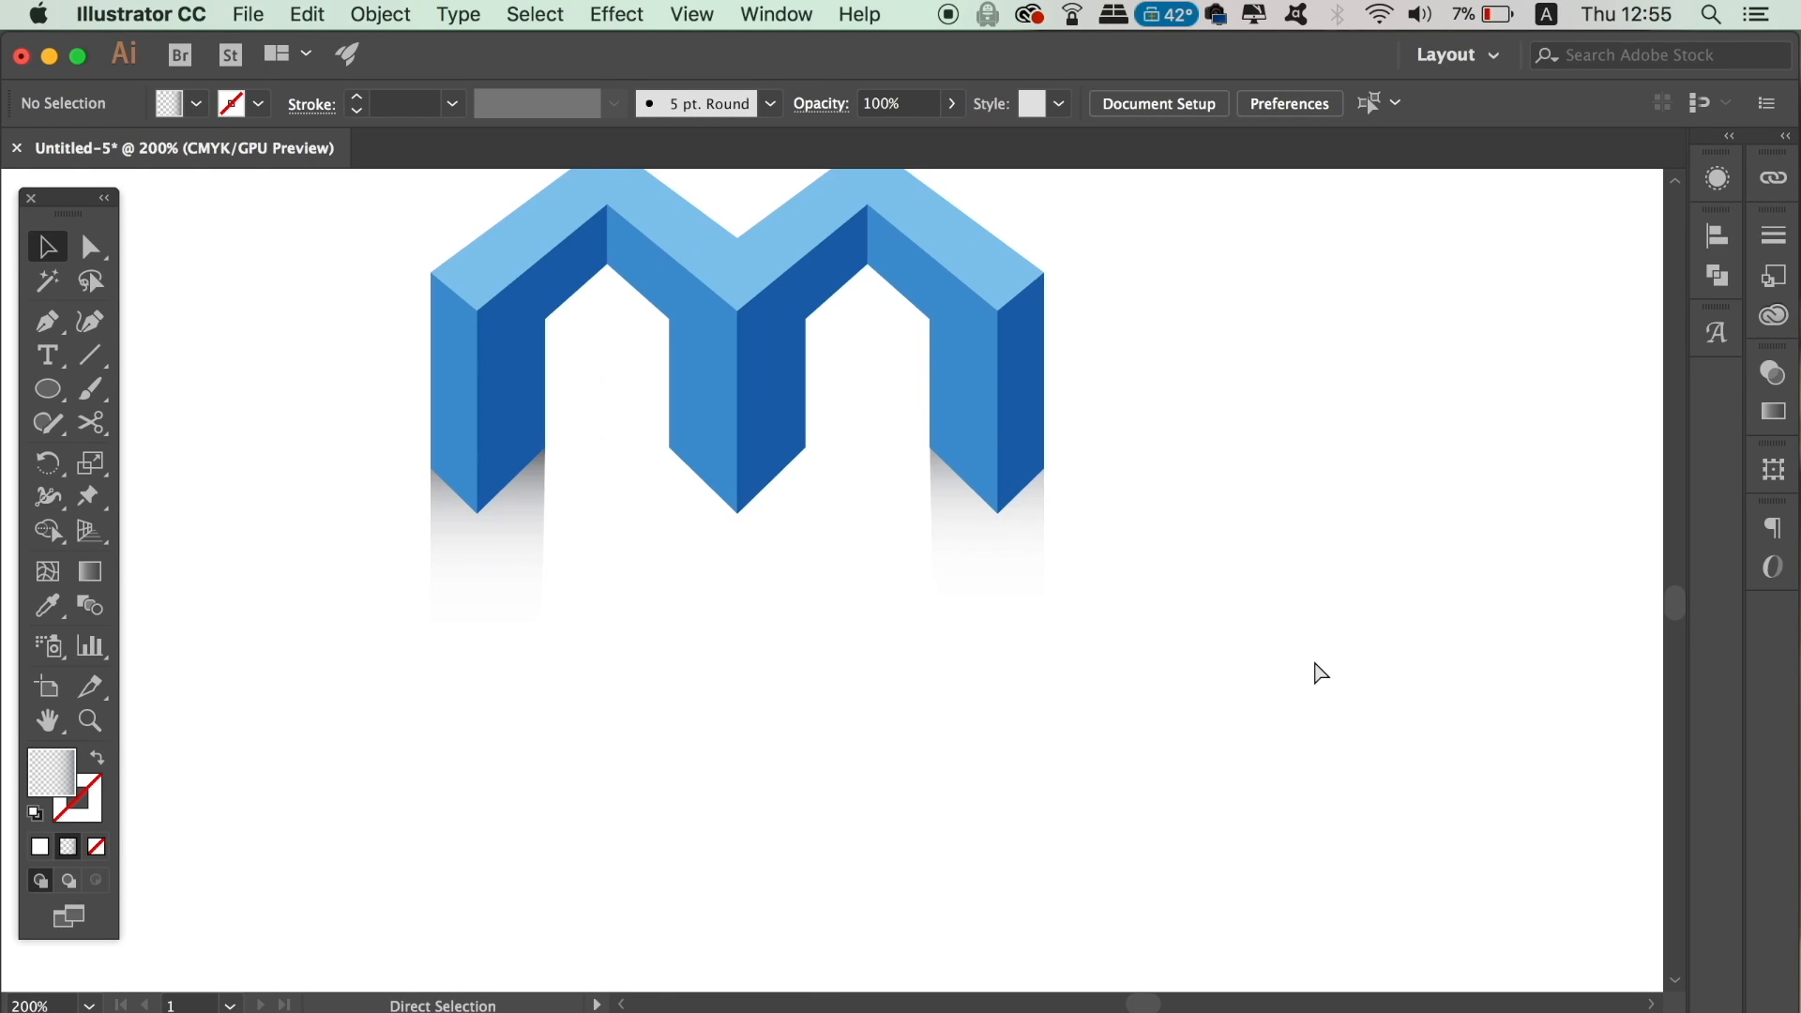
click(1003, 564)
drag(1004, 565, 1003, 589)
click(833, 675)
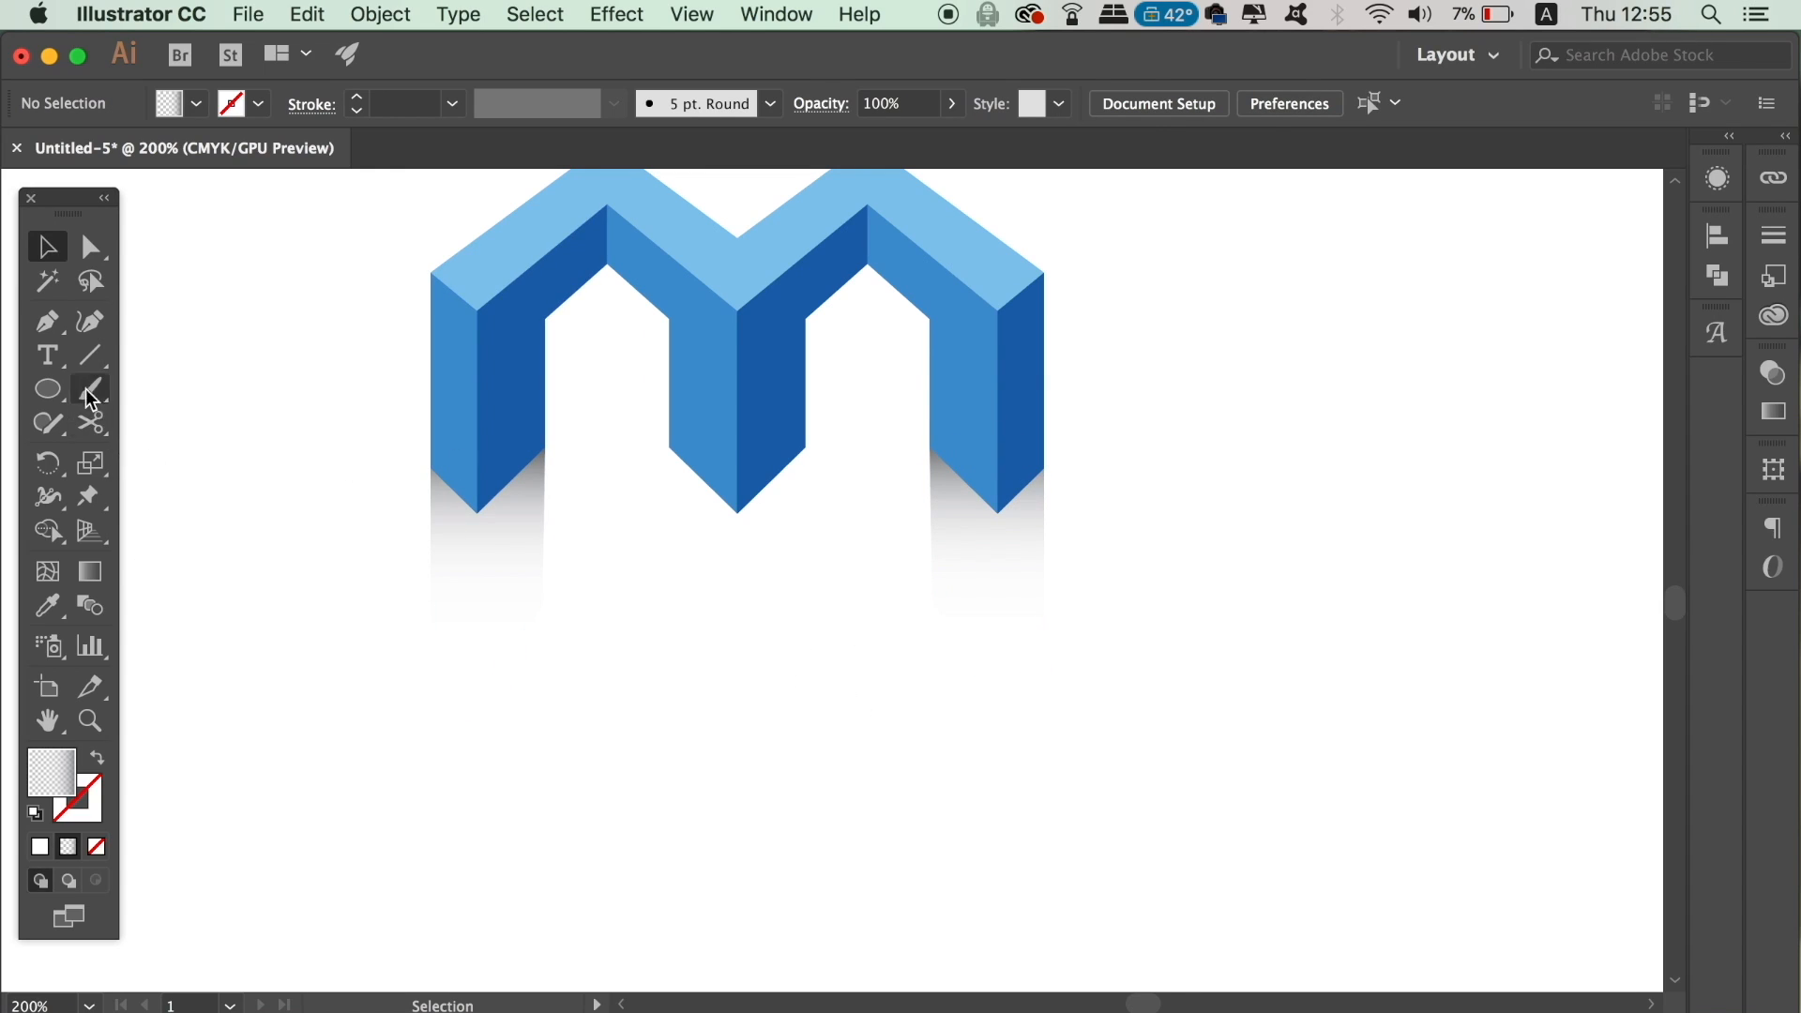
Draw a closed five-corner shadow shape beneath the M's middle leg with the Pen tool and send it to the back
click(48, 322)
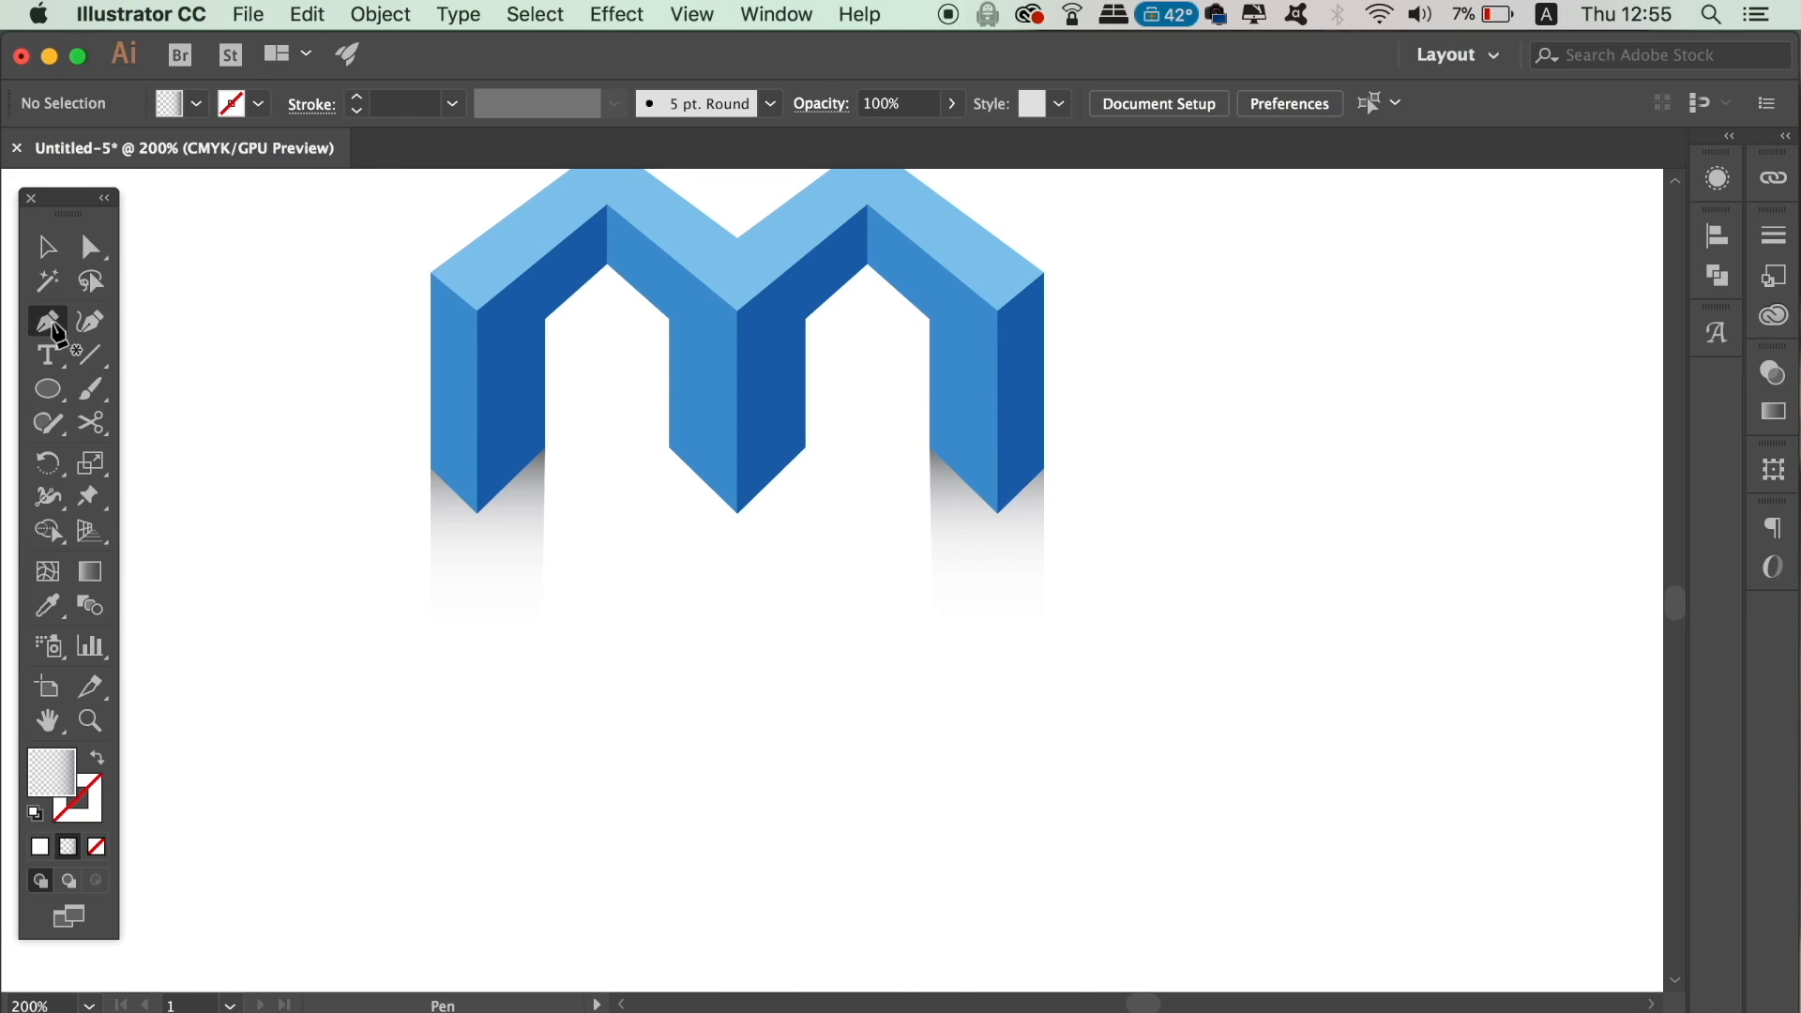
click(668, 448)
click(670, 664)
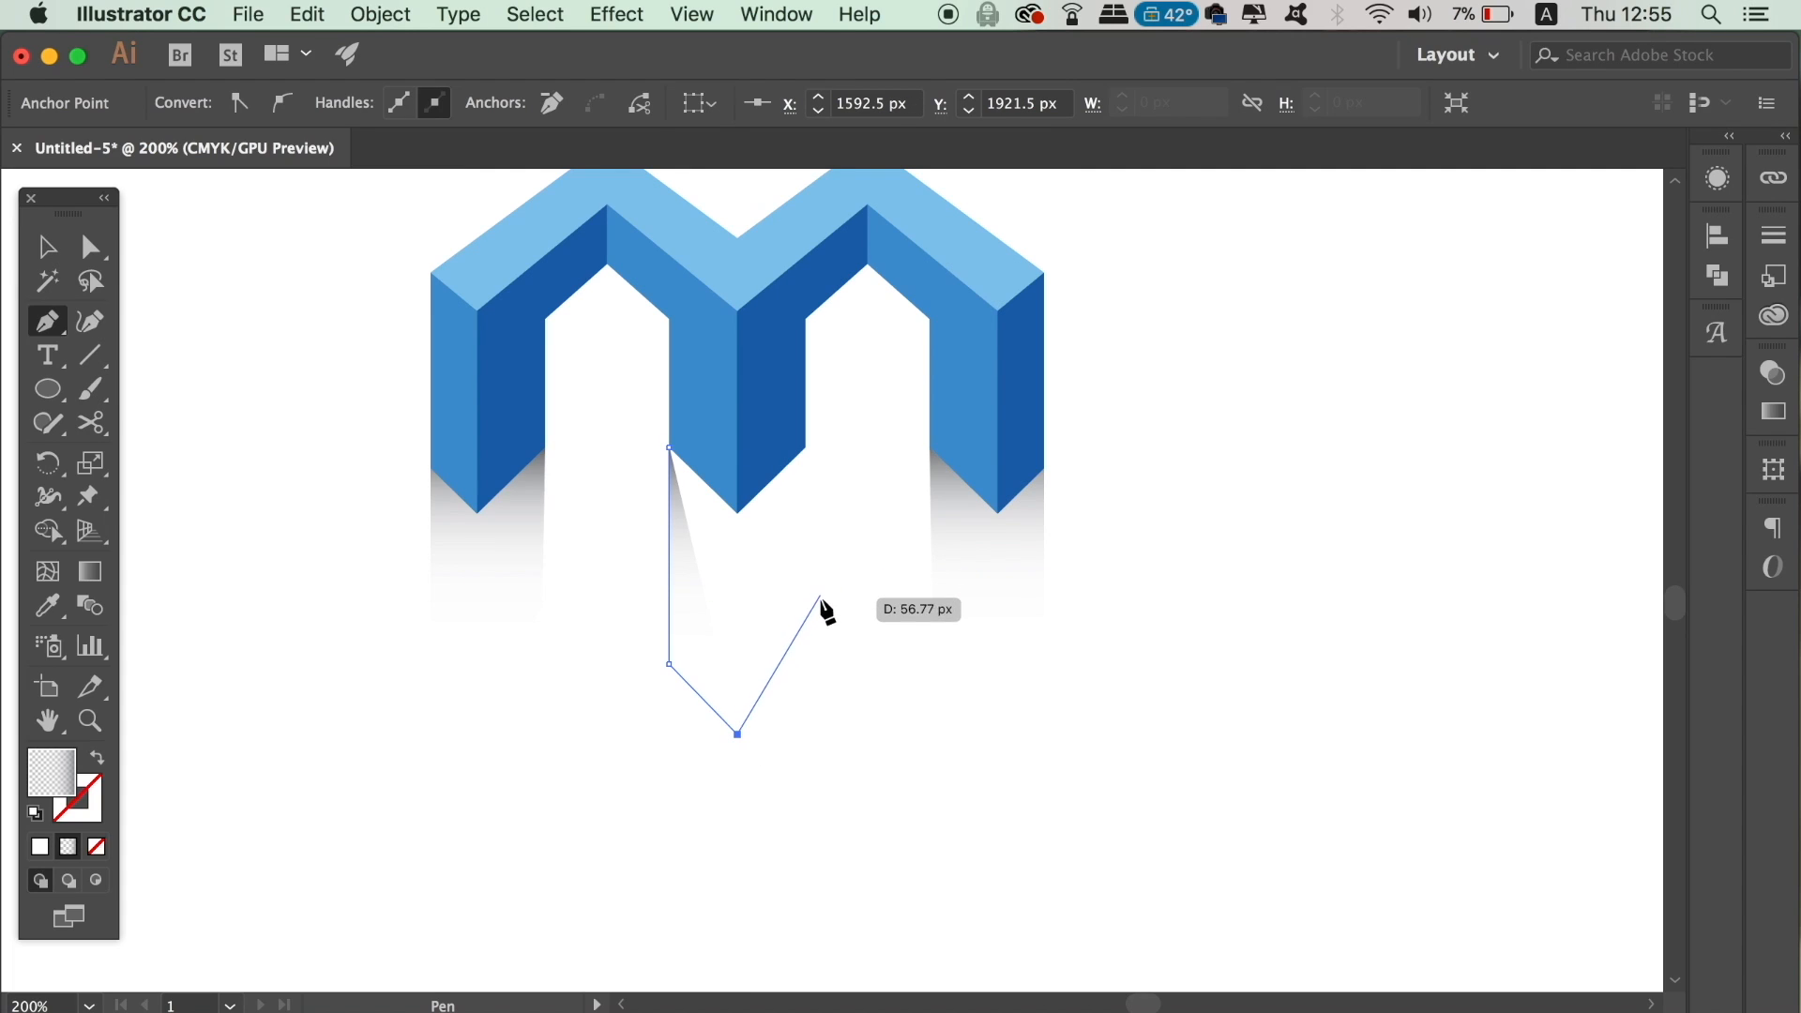
click(812, 603)
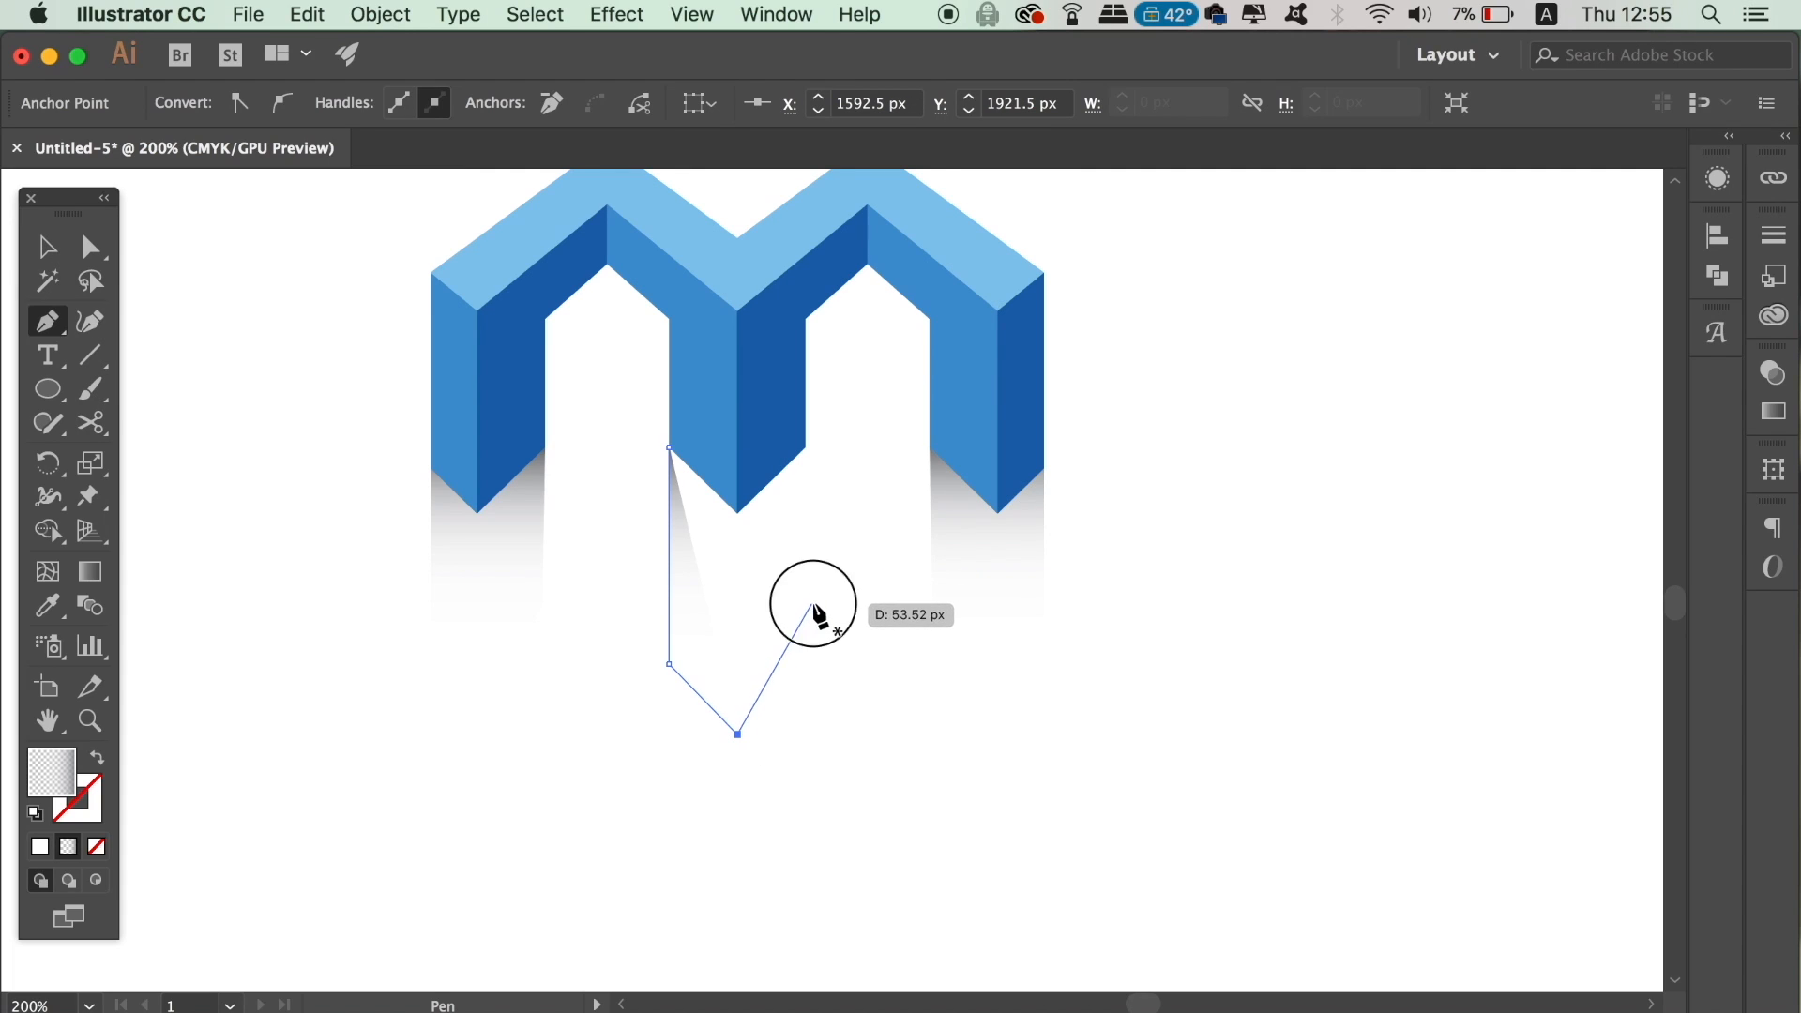
shift+click(812, 447)
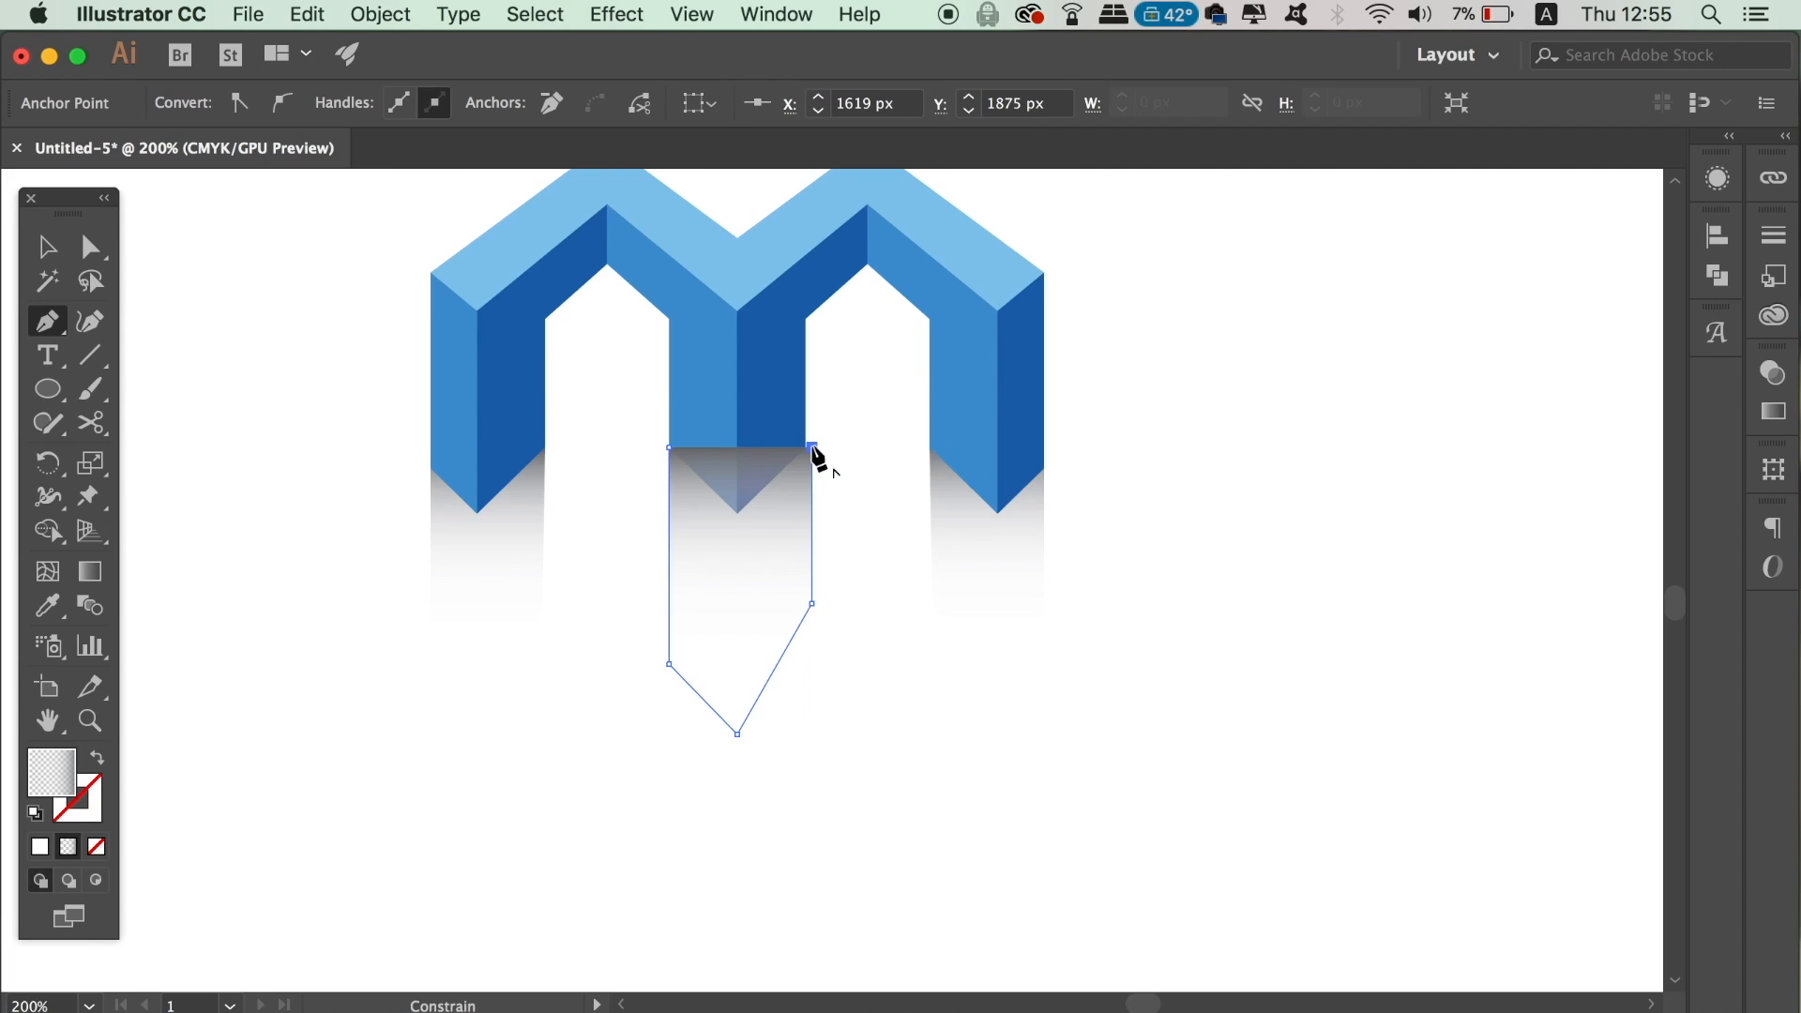
click(669, 447)
click(380, 11)
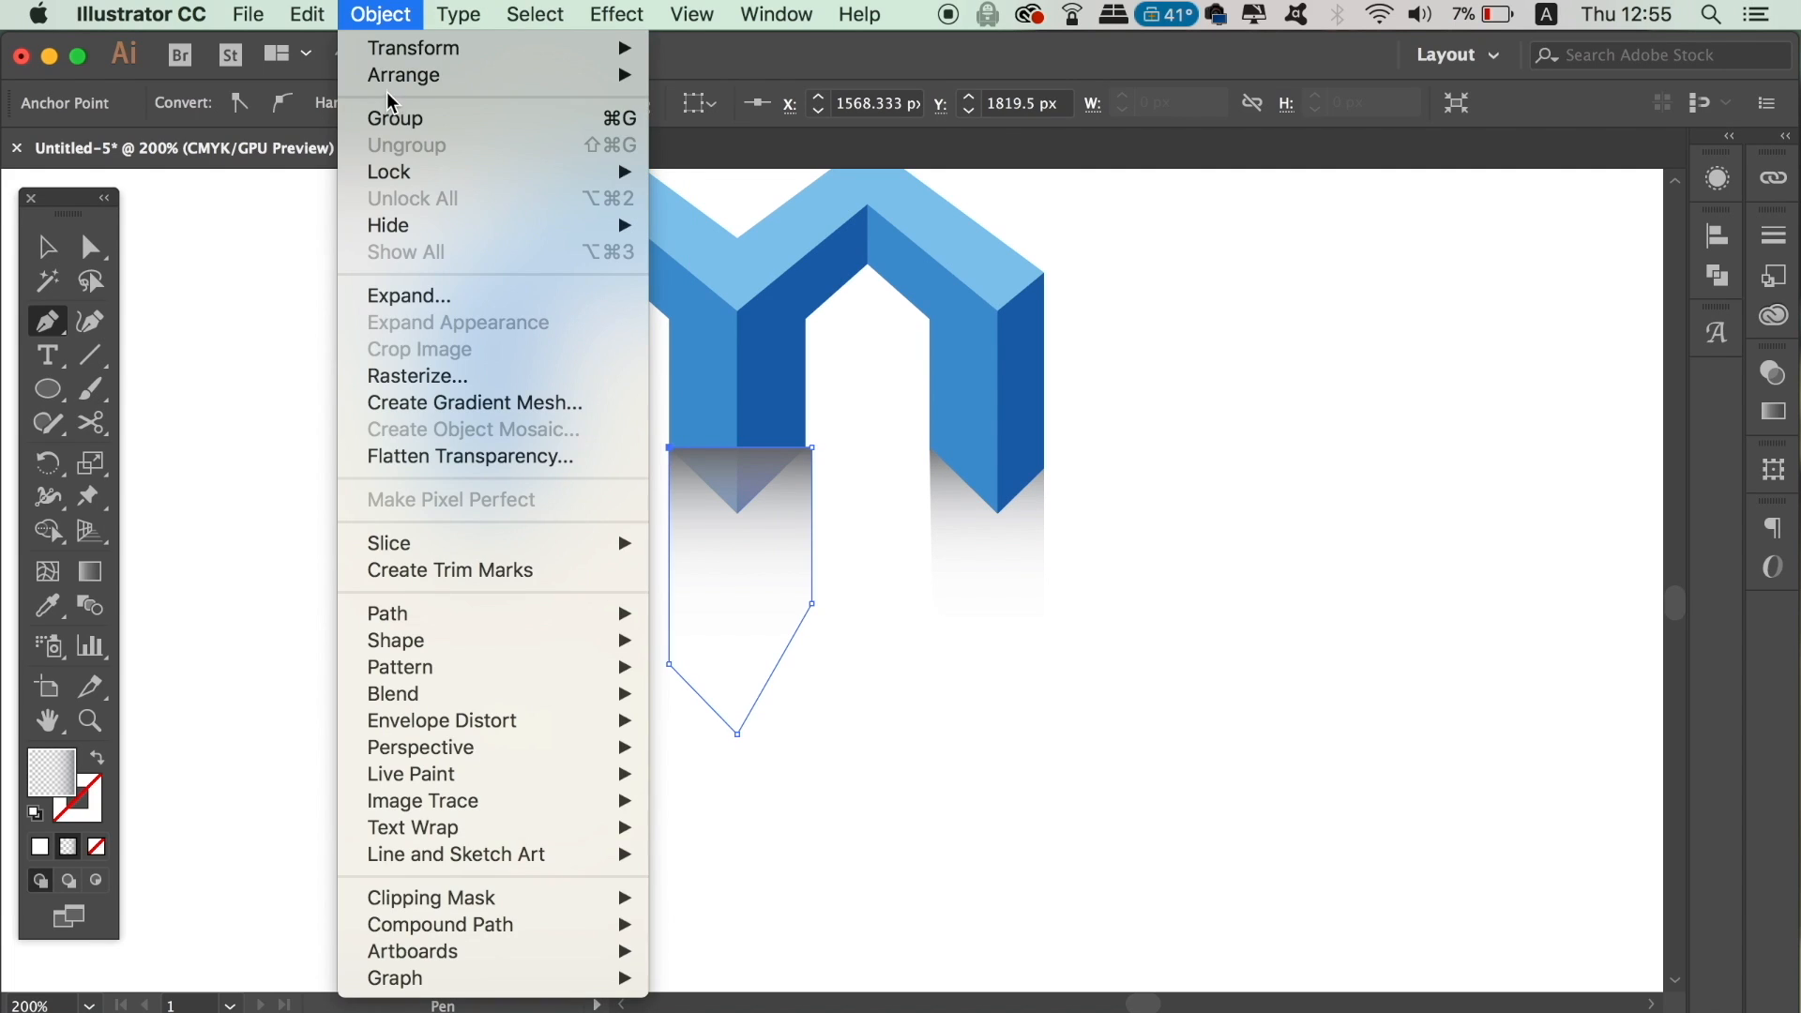
mouse_move(398, 87)
click(745, 155)
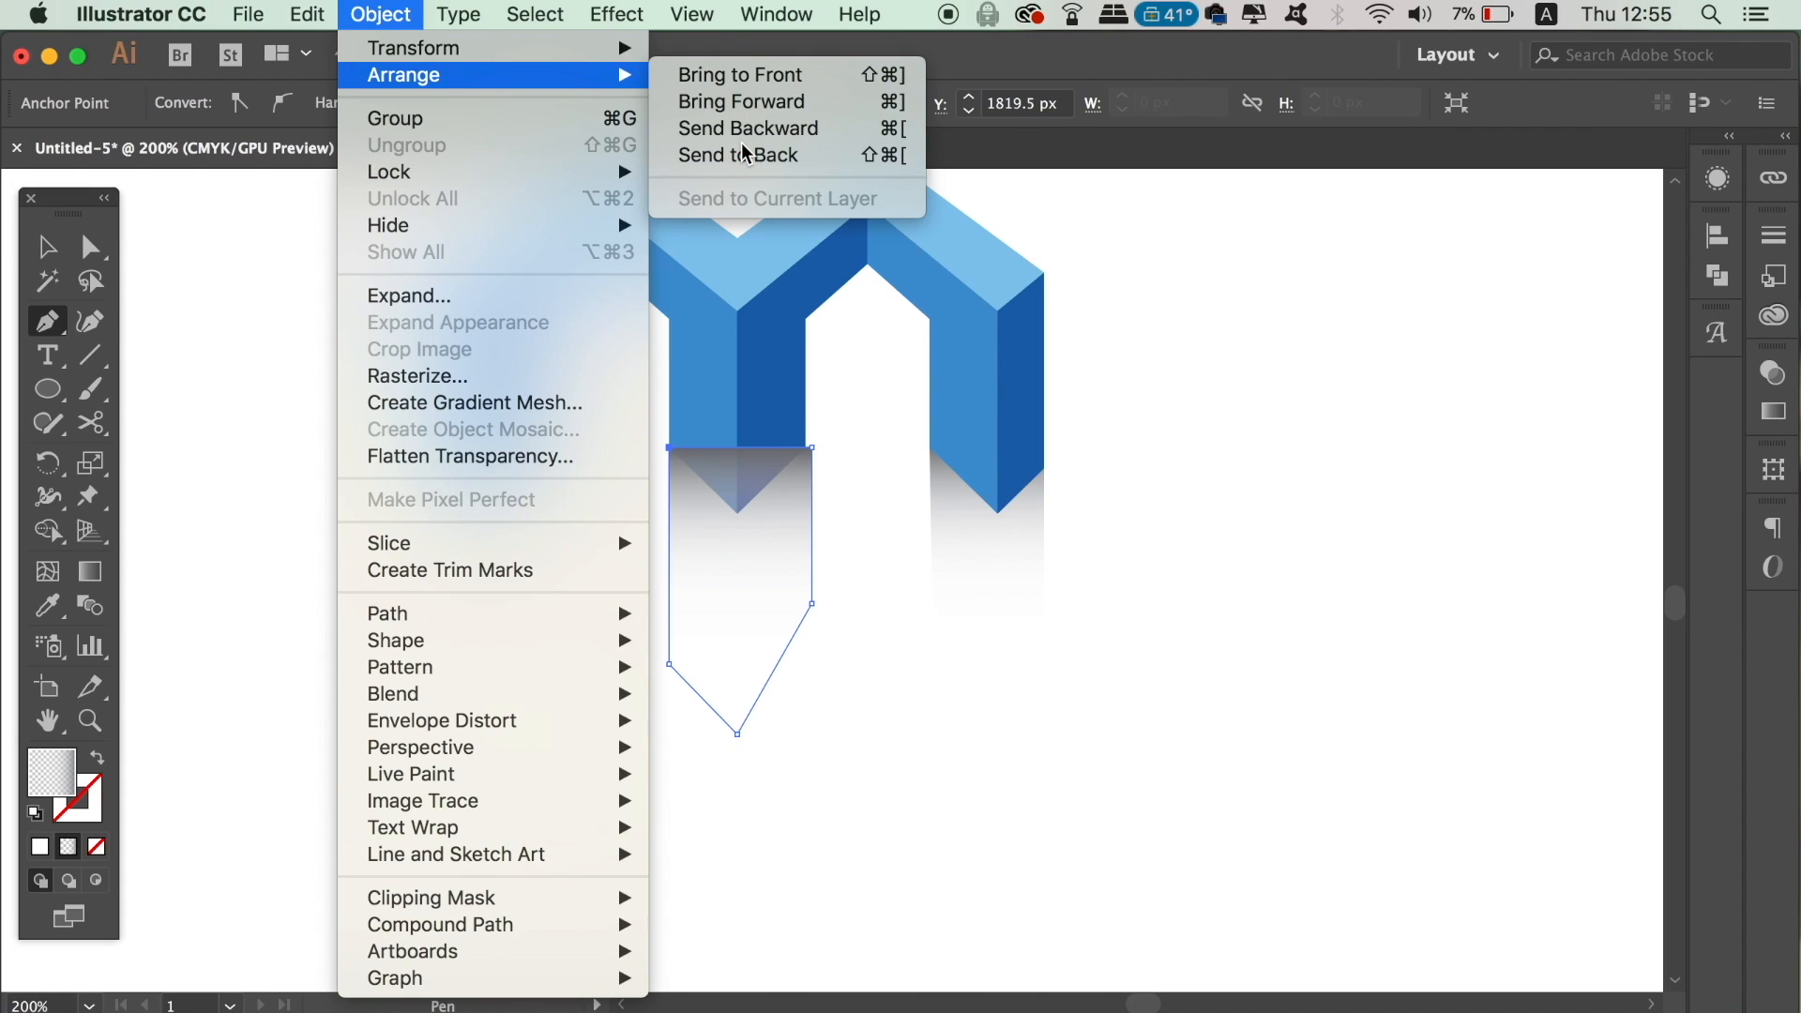
Move the two right corners of the middle shadow inward to line up with the middle leg's right edge, and deselect it
click(91, 253)
click(812, 449)
shift+click(812, 605)
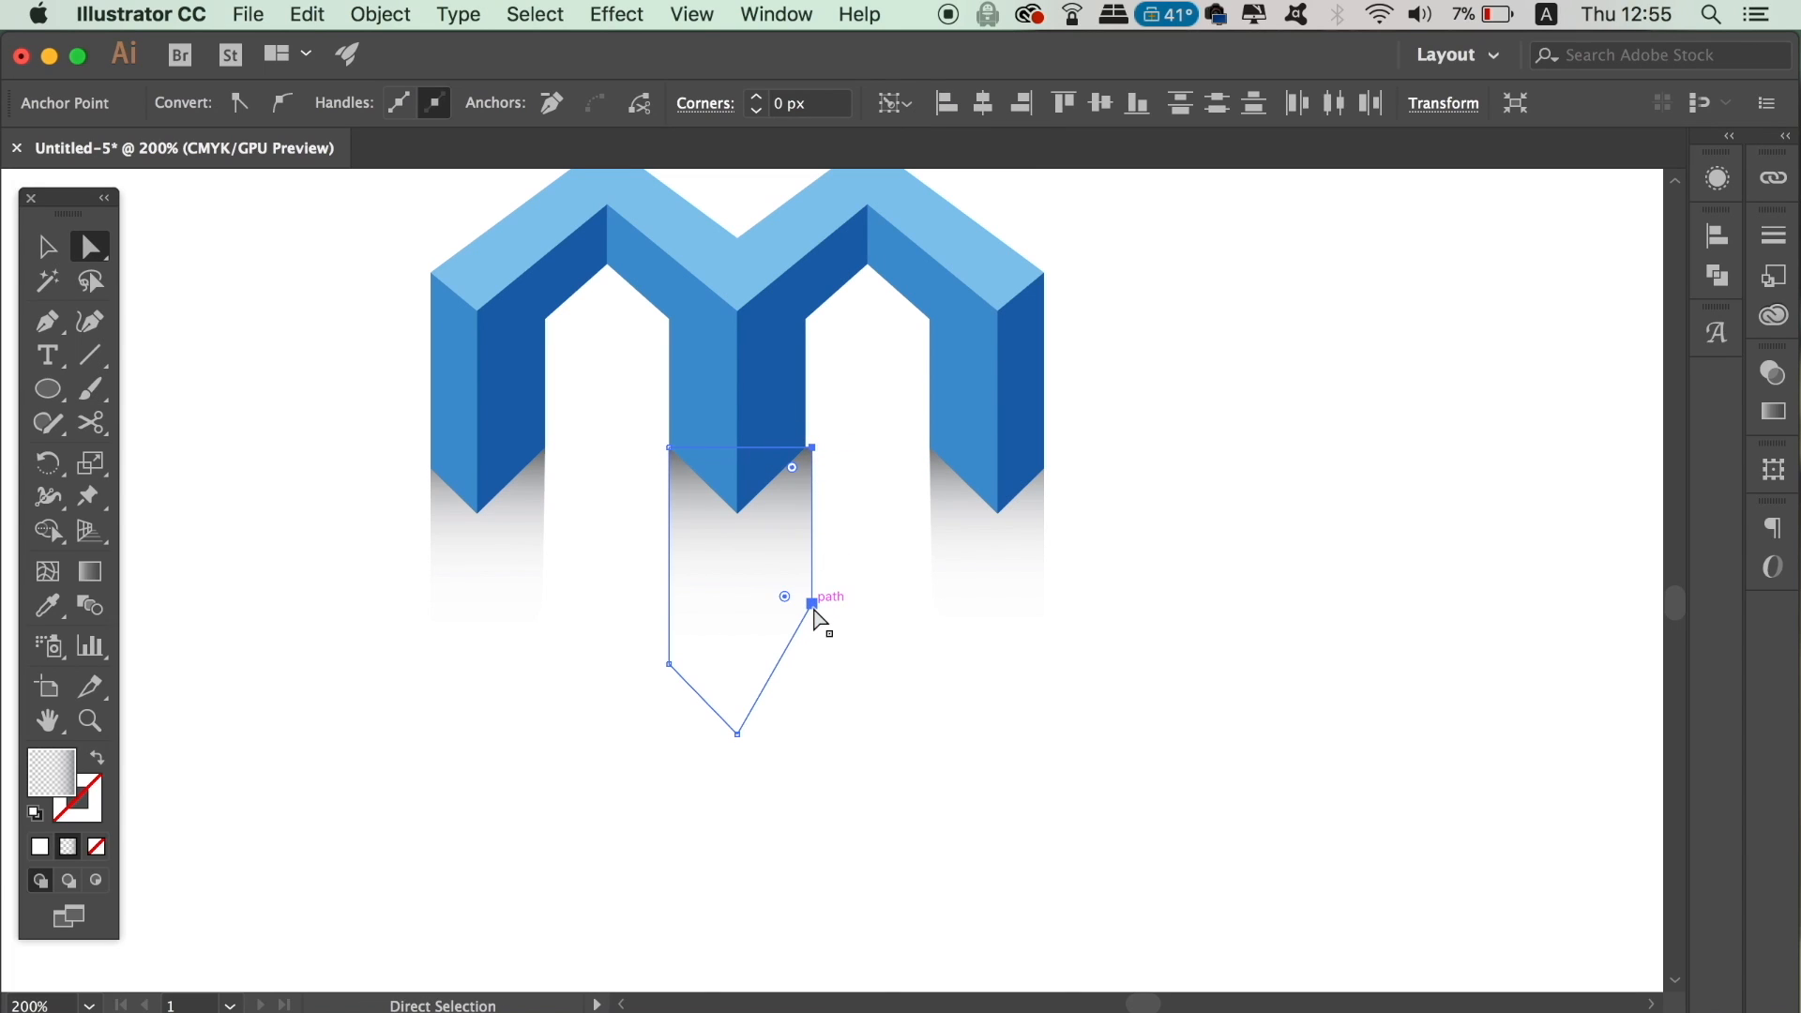
mouse_move(816, 603)
mouse_down()
mouse_move(808, 623)
mouse_move(808, 596)
mouse_up()
key(super+equal)
key(super+equal)
key(super+equal)
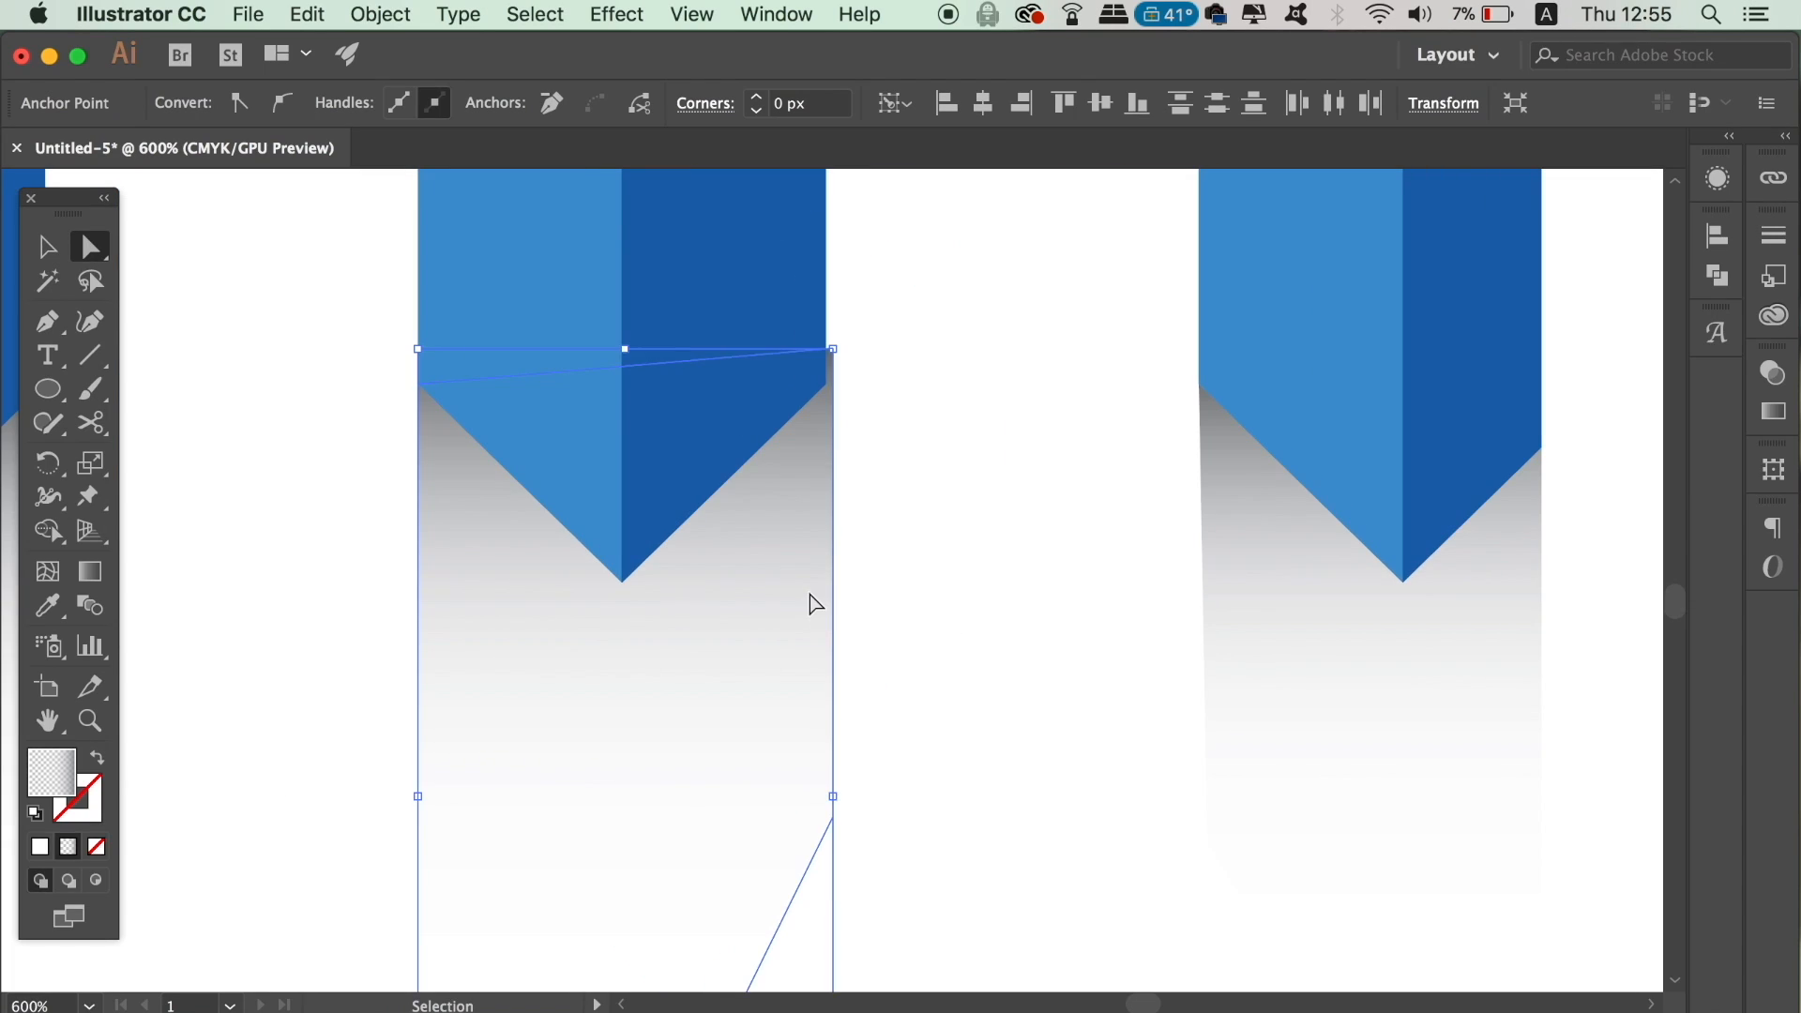
drag(833, 349, 827, 385)
click(928, 462)
Select the whole M logo with its shadows, move it up toward the top of the canvas, and deselect it
key(super+minus)
key(super+minus)
key(super+minus)
key(super+minus)
key(super+minus)
key(super+minus)
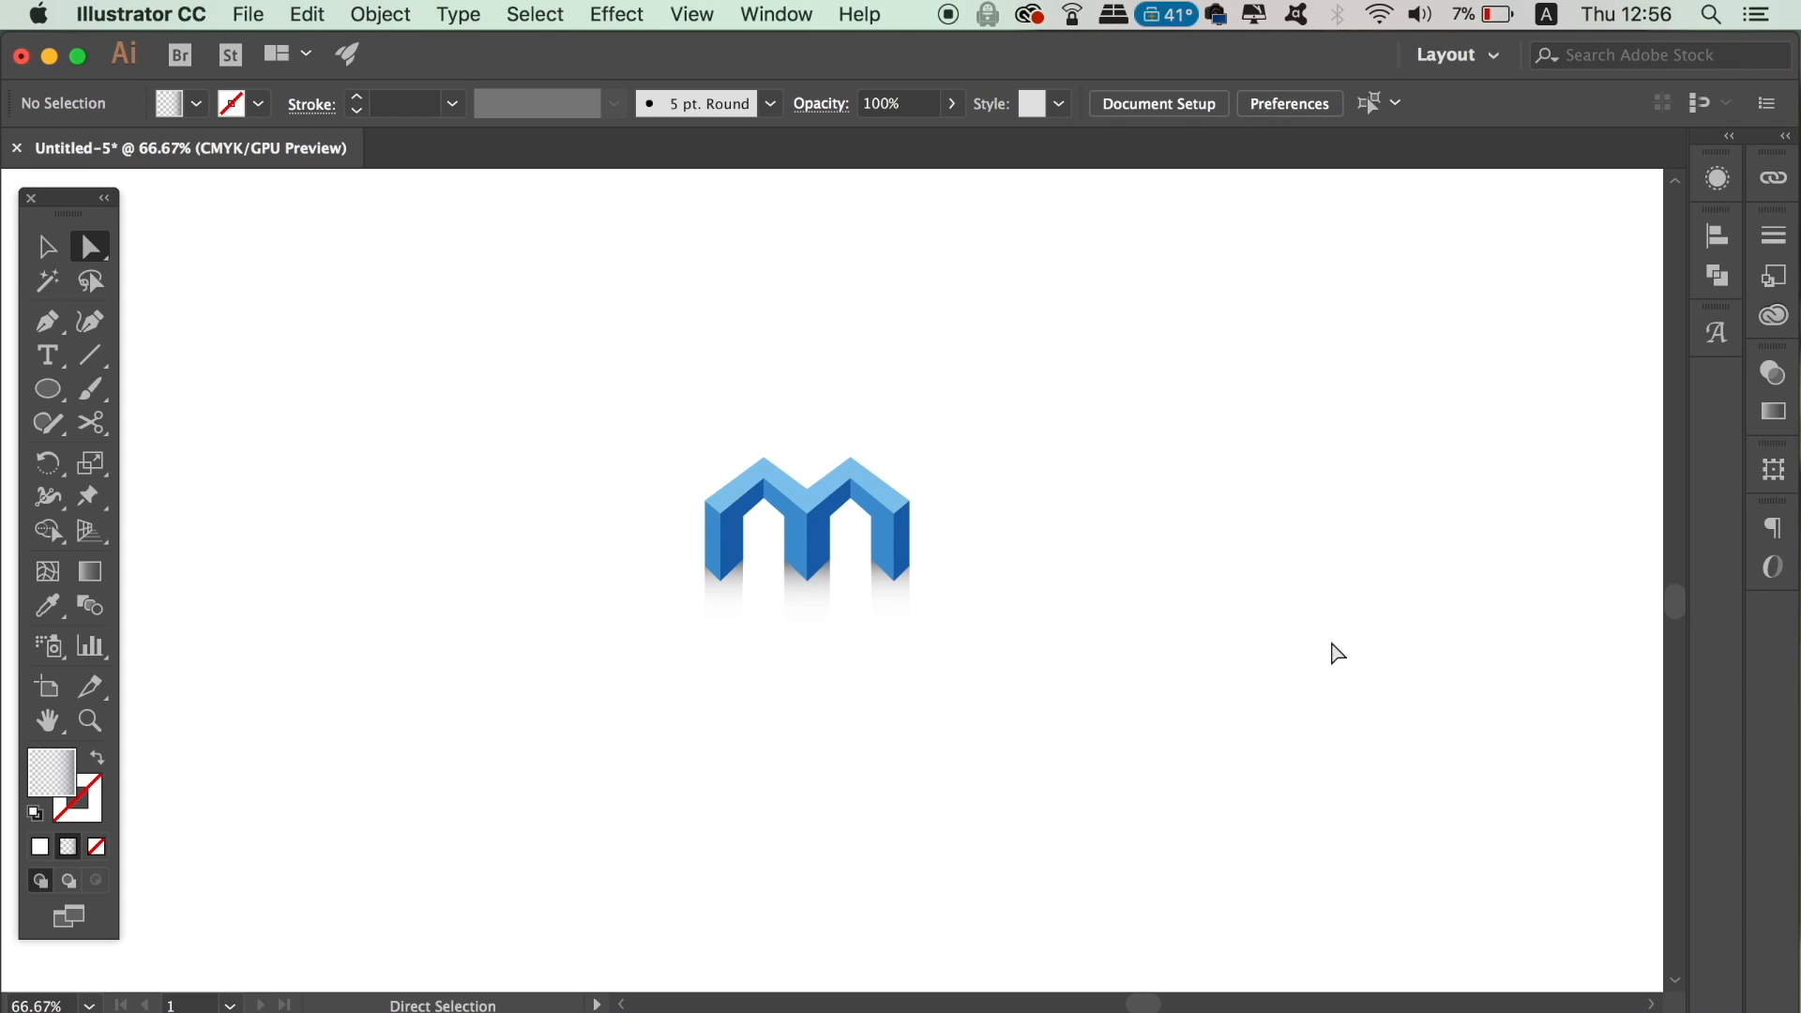
click(51, 249)
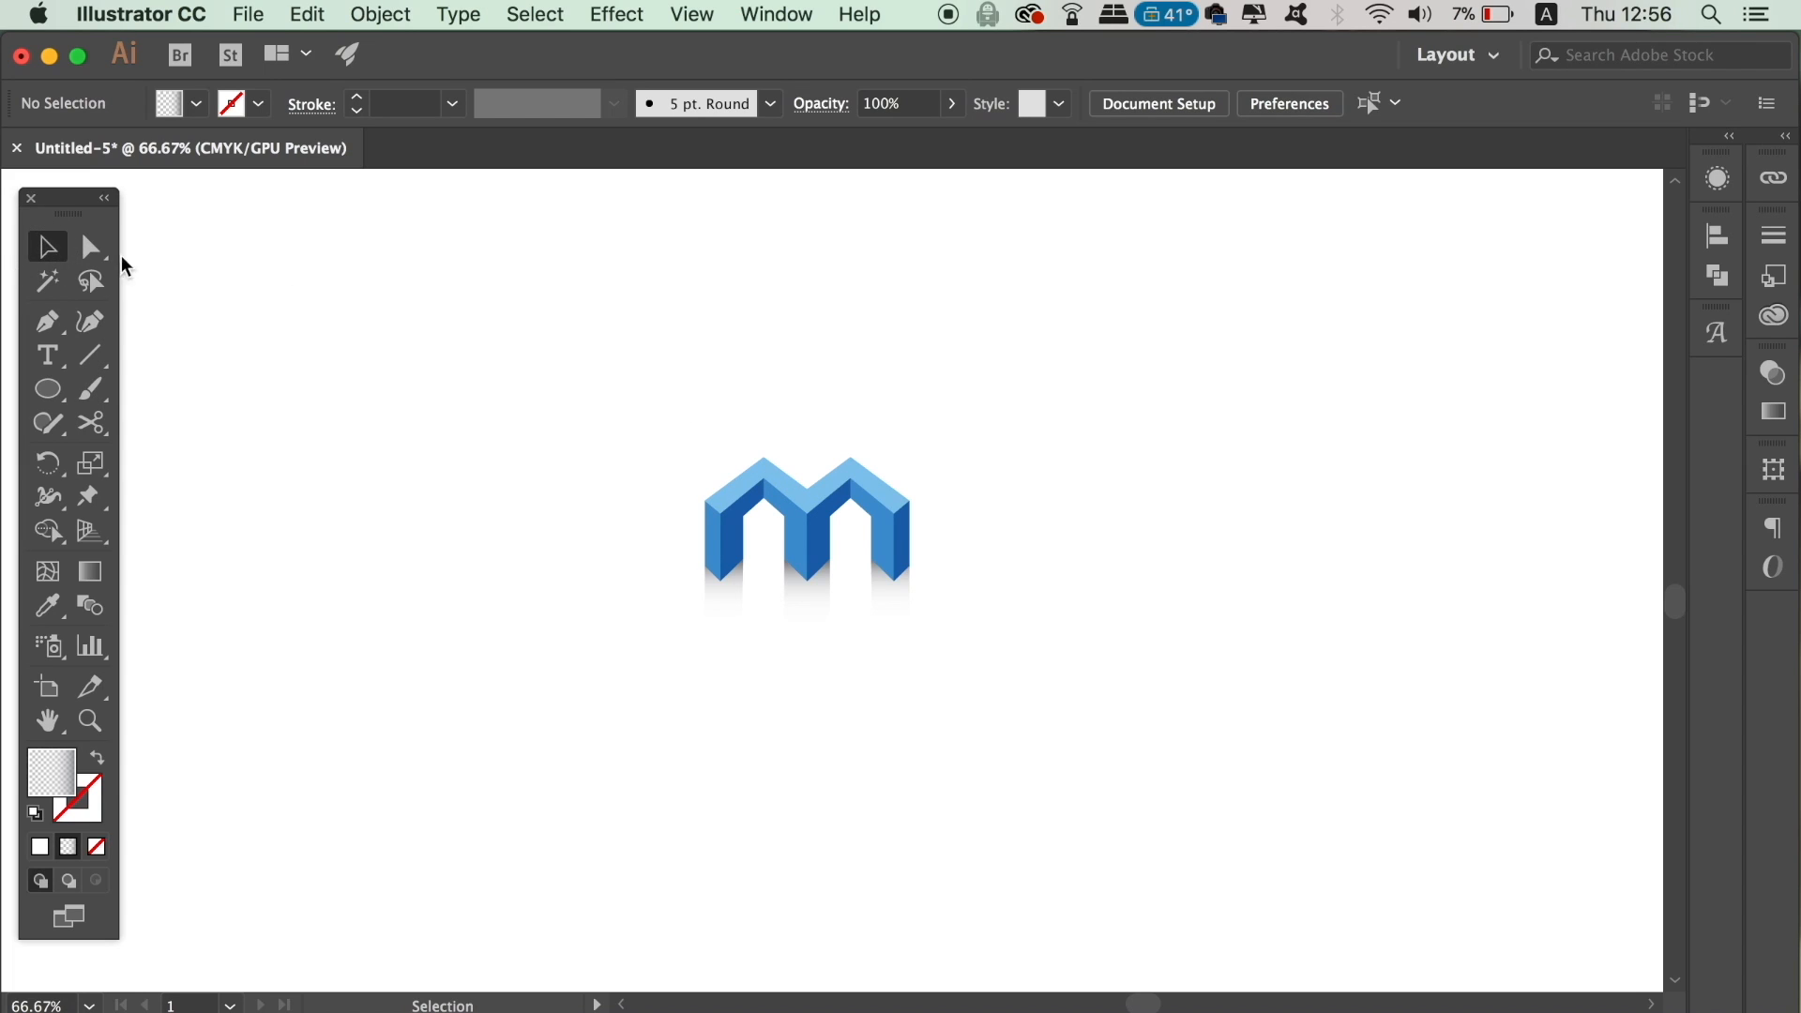
drag(1227, 747, 847, 373)
click(1211, 662)
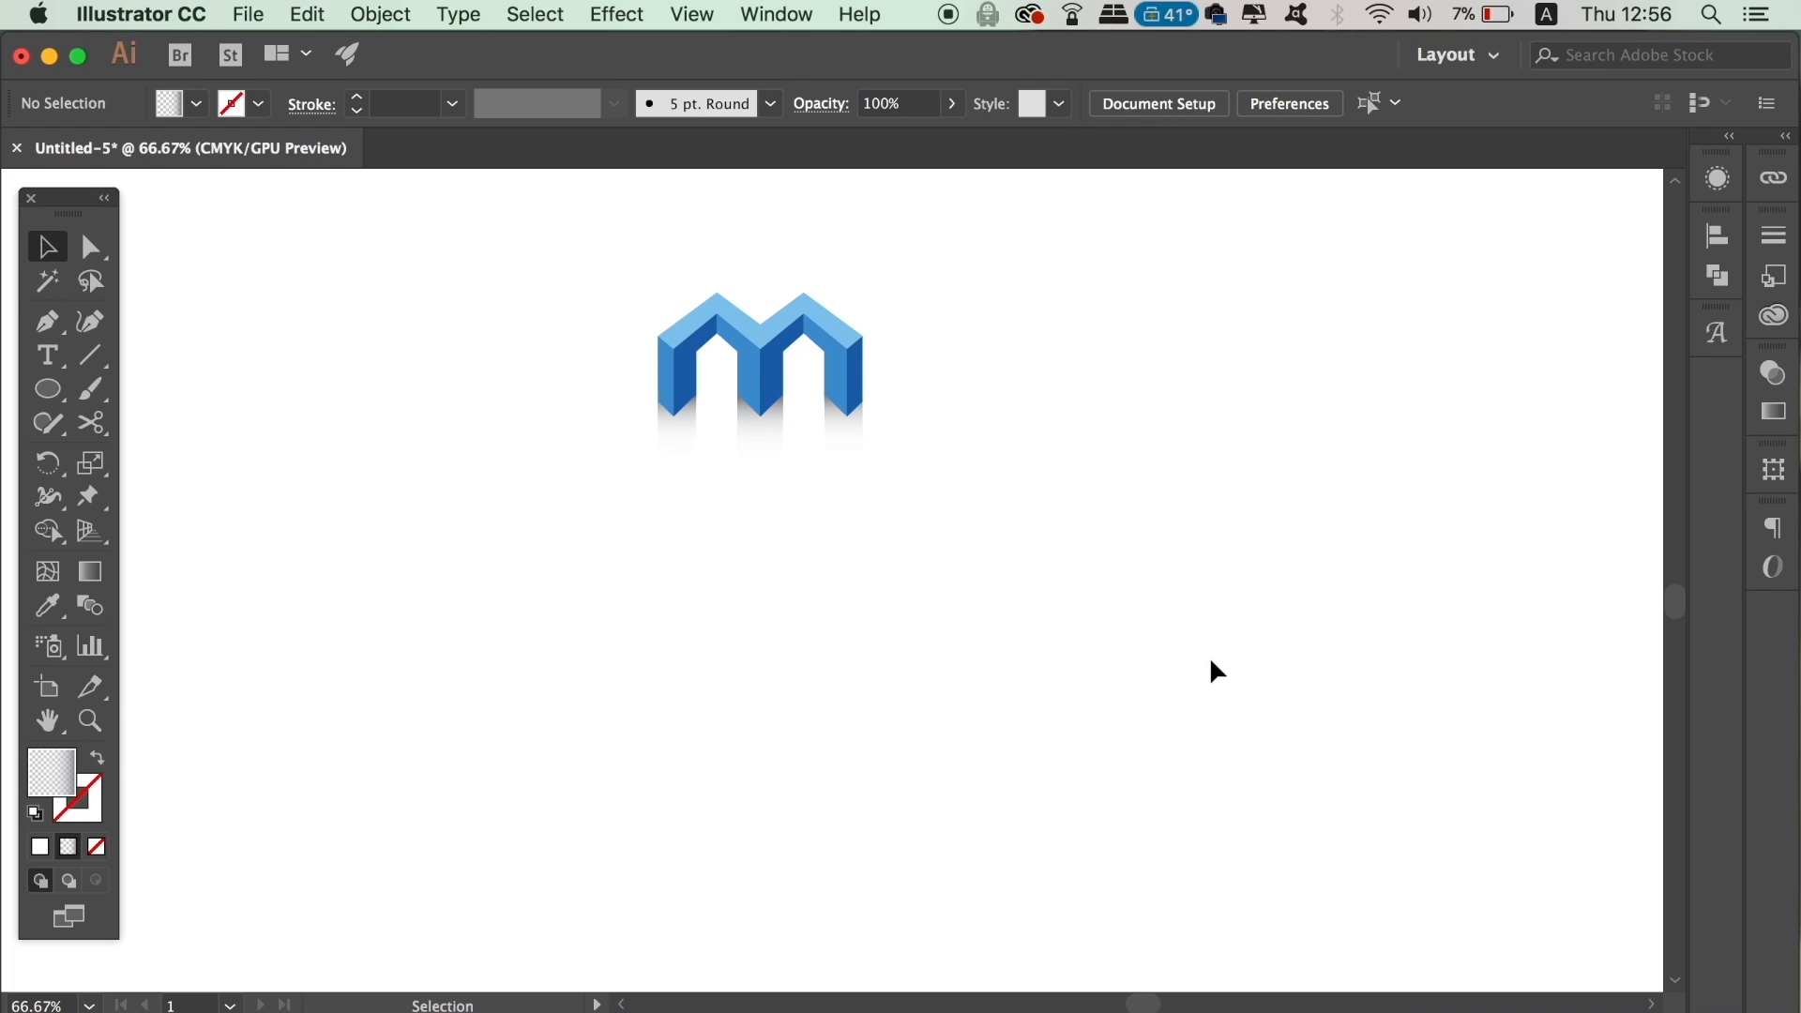
Add the point text "SATORI" on the empty canvas below the M logo and select it as an object
click(54, 368)
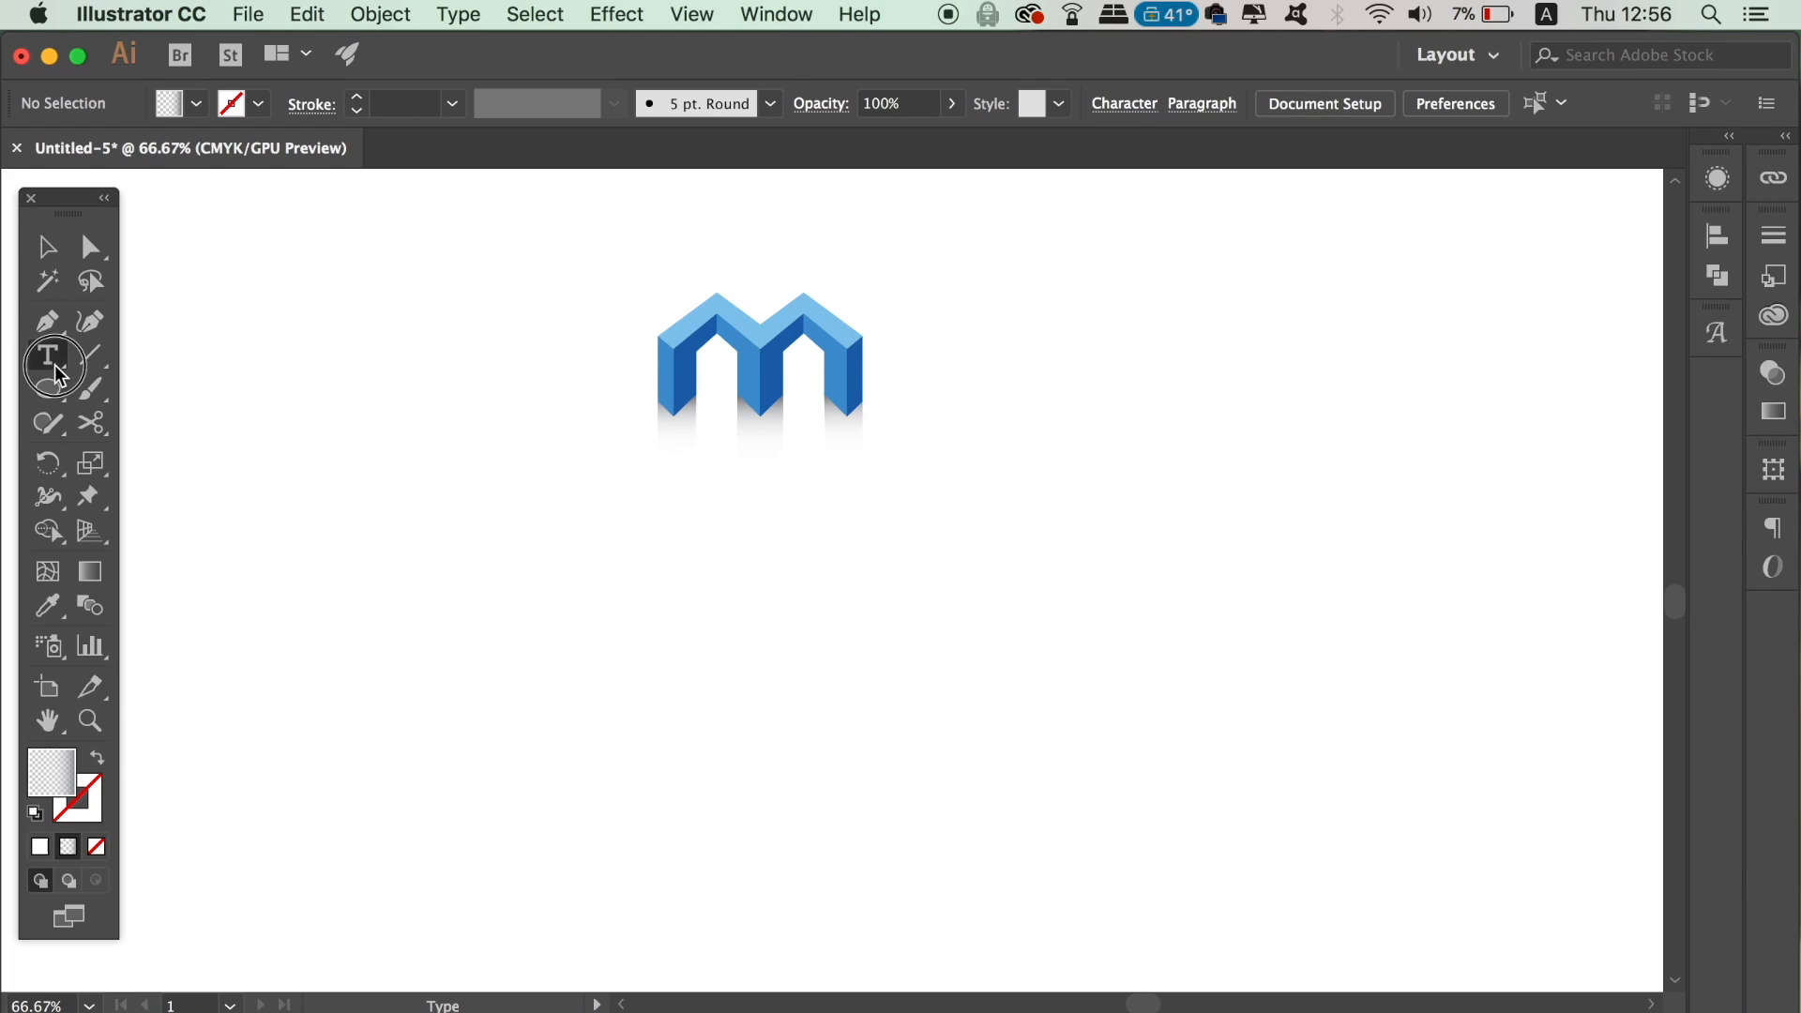
click(769, 729)
text(SATORI)
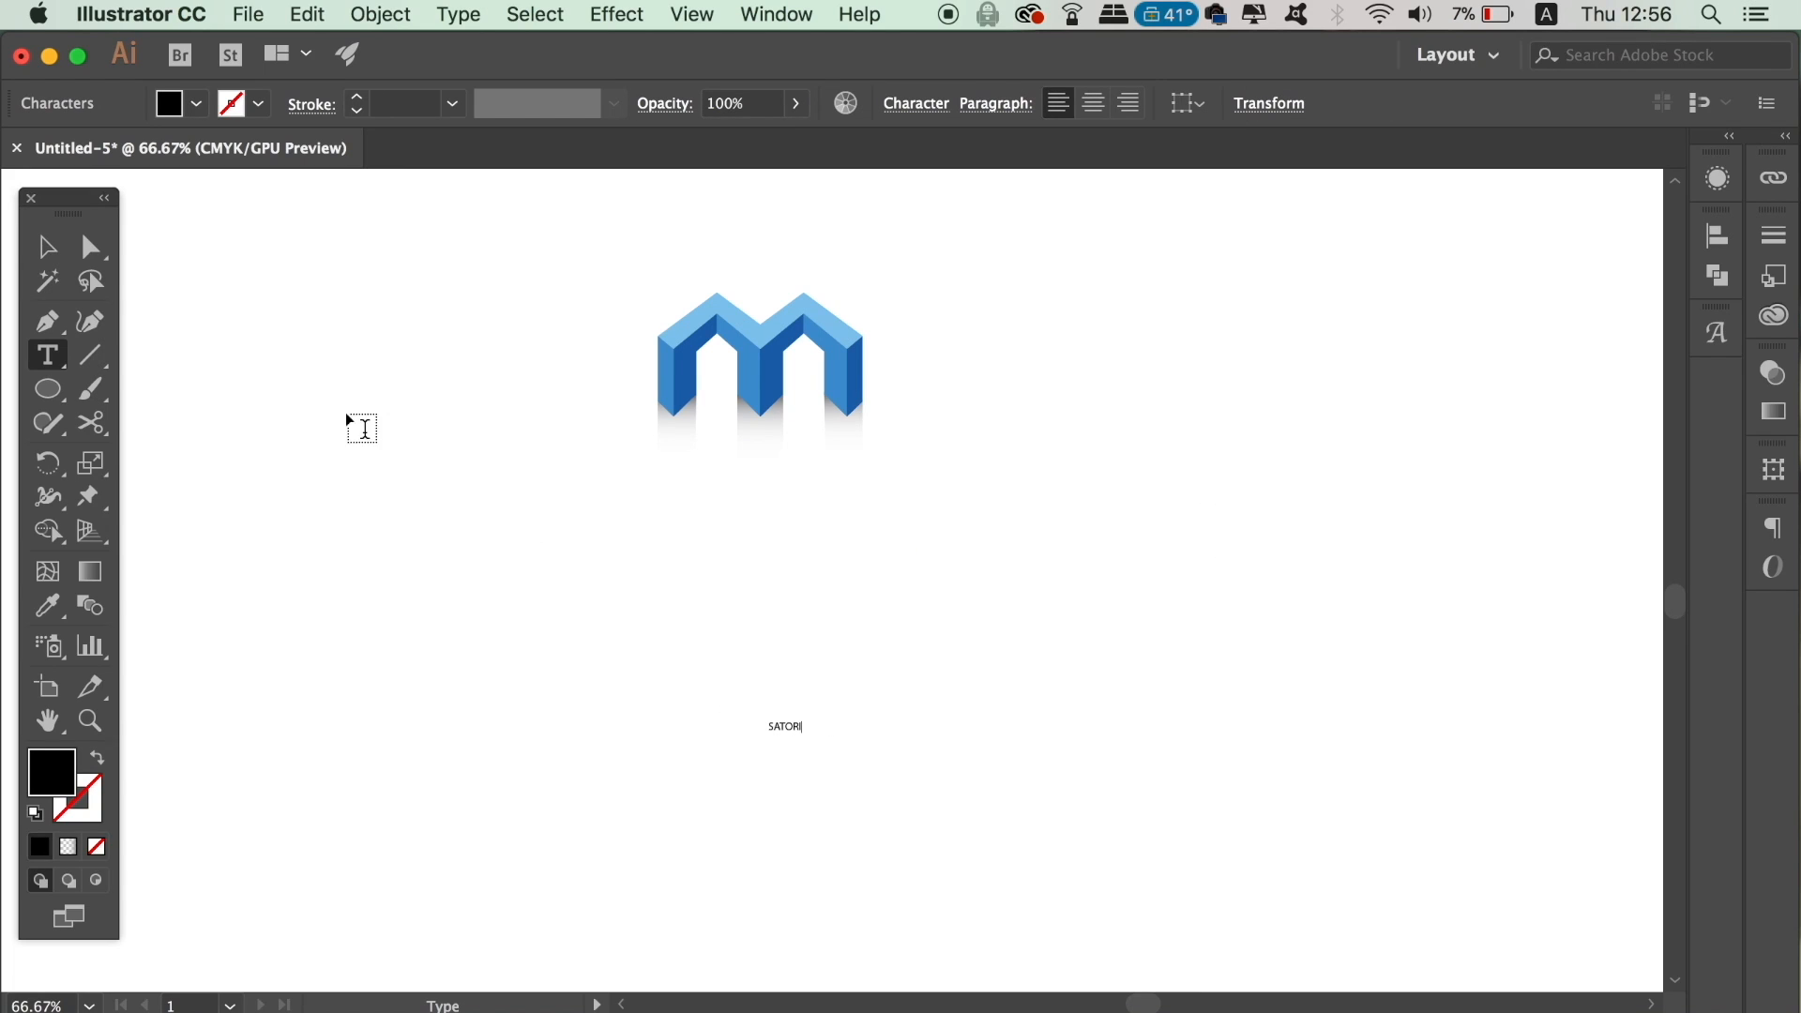
click(47, 246)
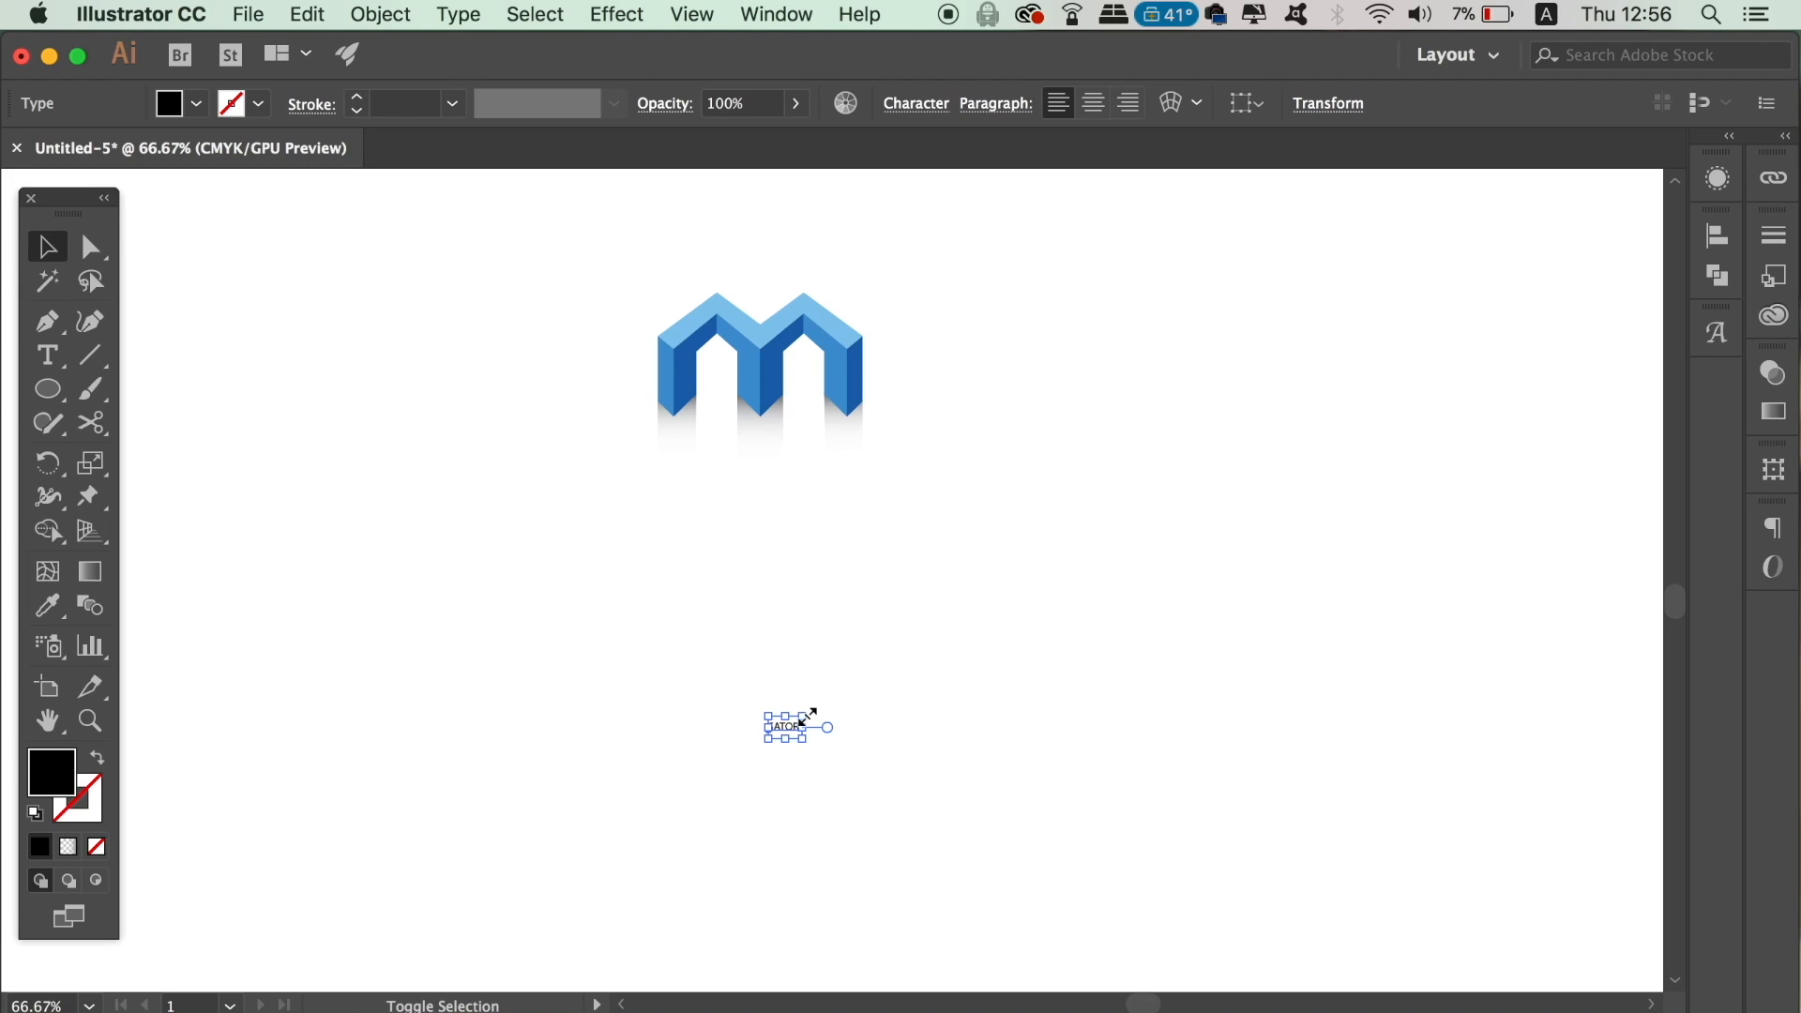
Enlarge the SATORI text to about 81 pt and set its font to Satori Sans Regular
drag(805, 715, 1032, 614)
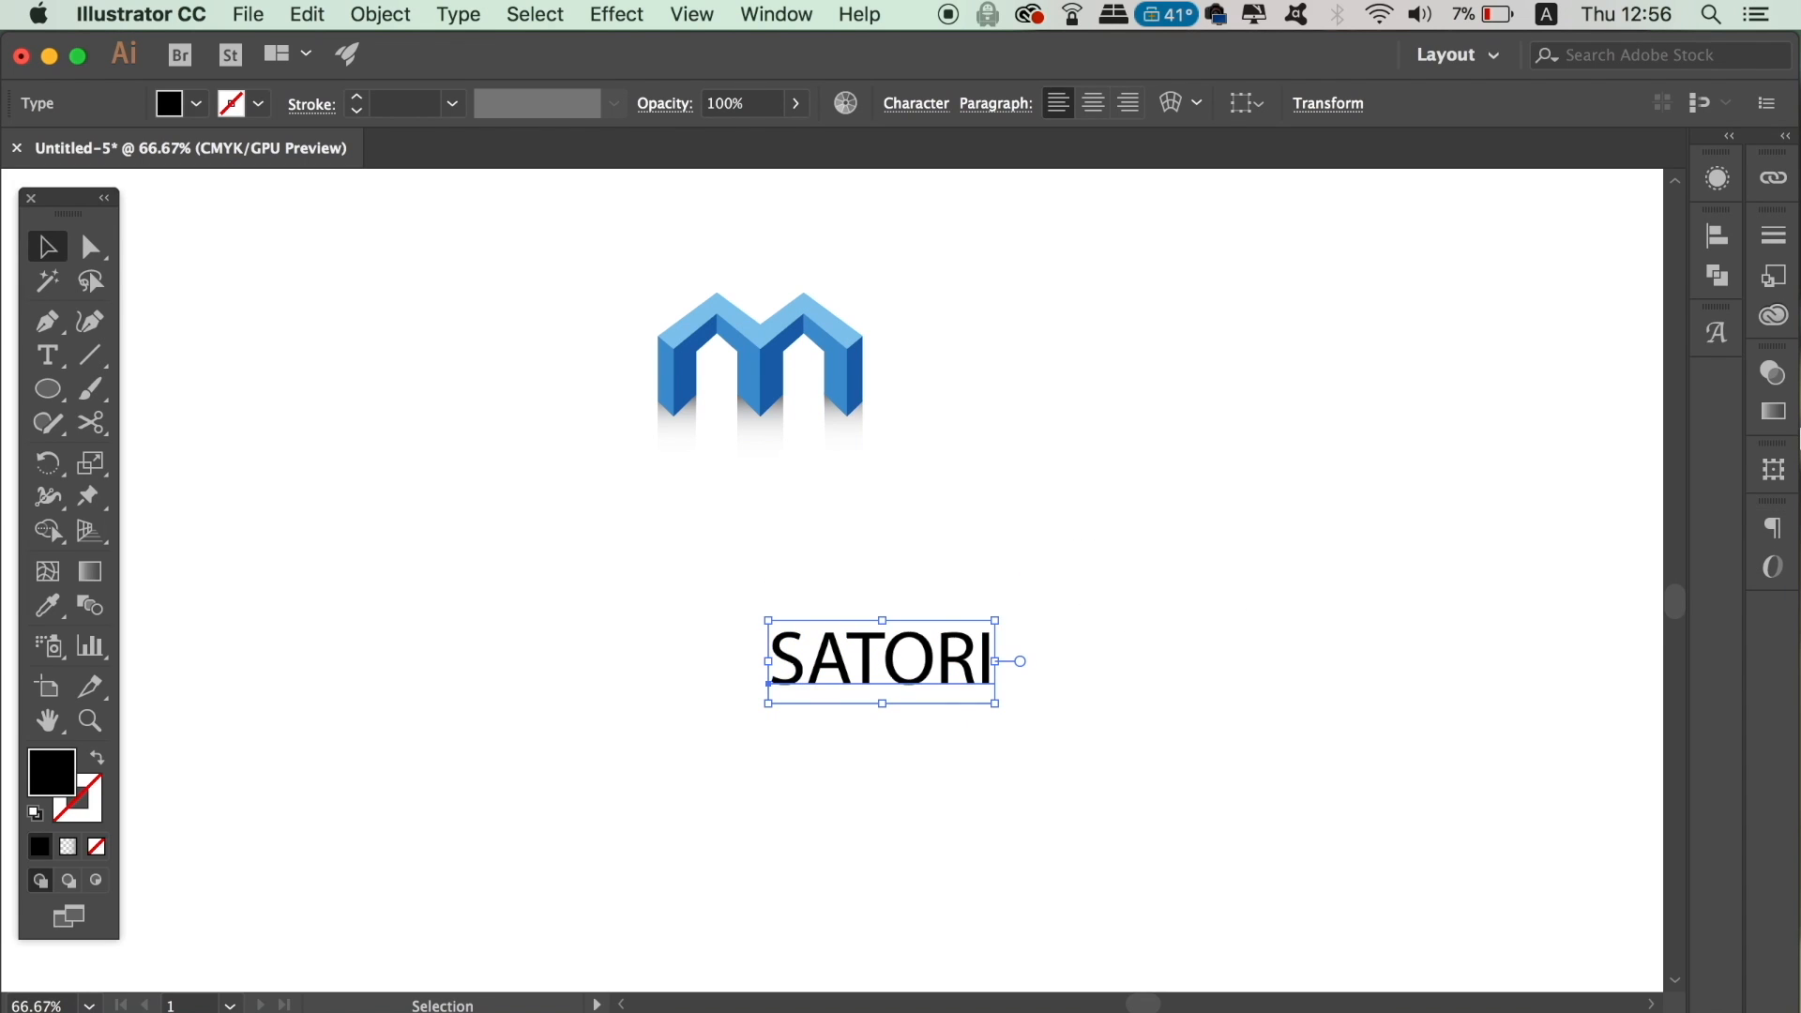
key(super+t)
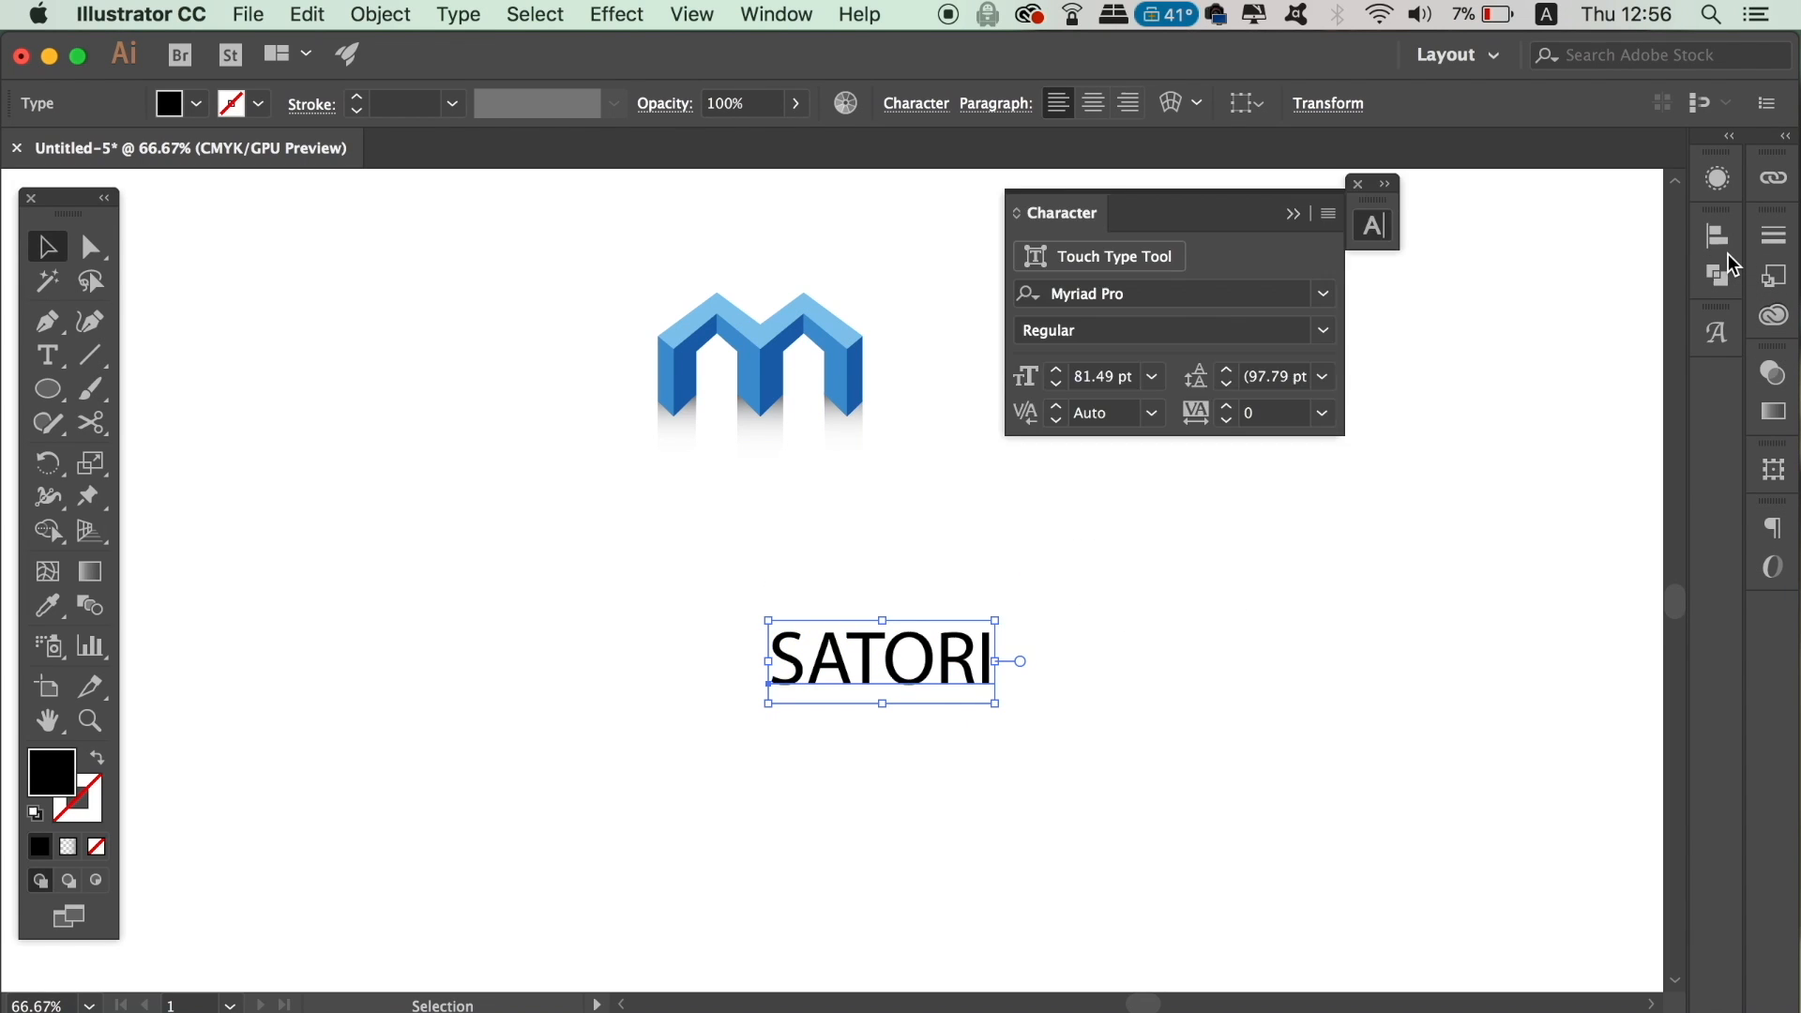
click(1323, 293)
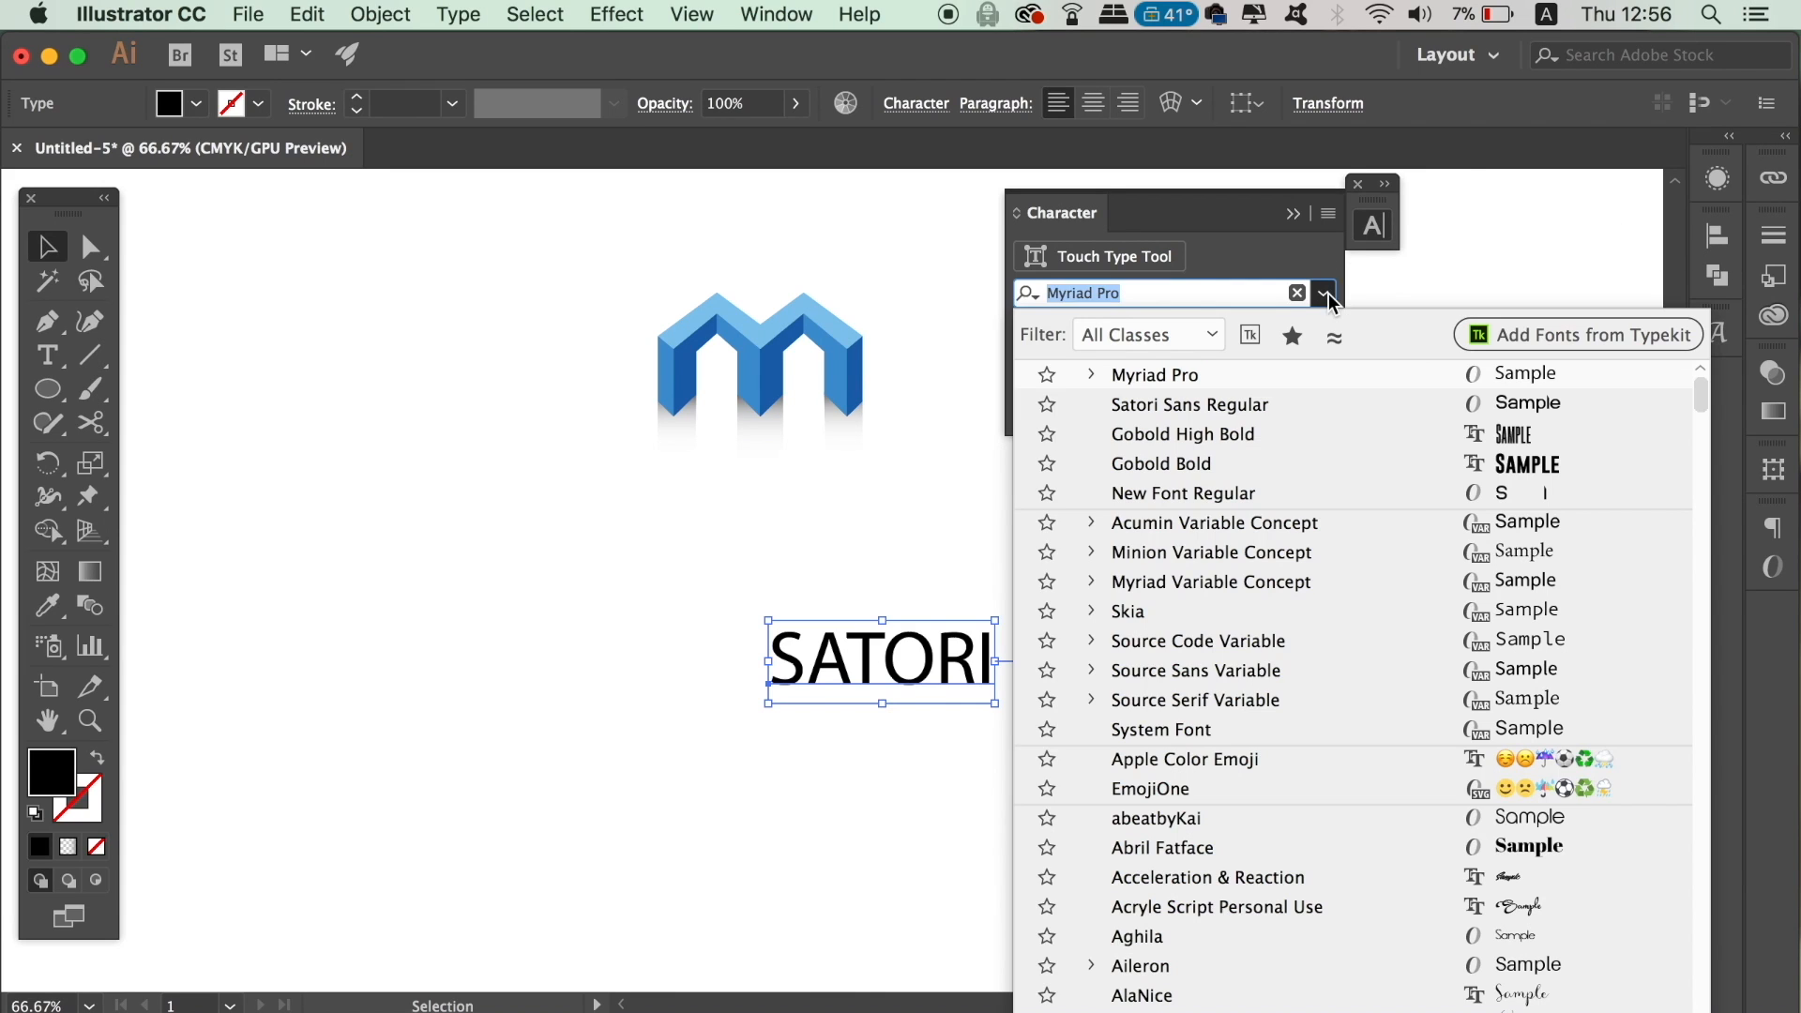
click(1407, 407)
Move the SATORI text directly beneath the M logo, fill it with the grey 727272, and deselect it
drag(1030, 655, 865, 512)
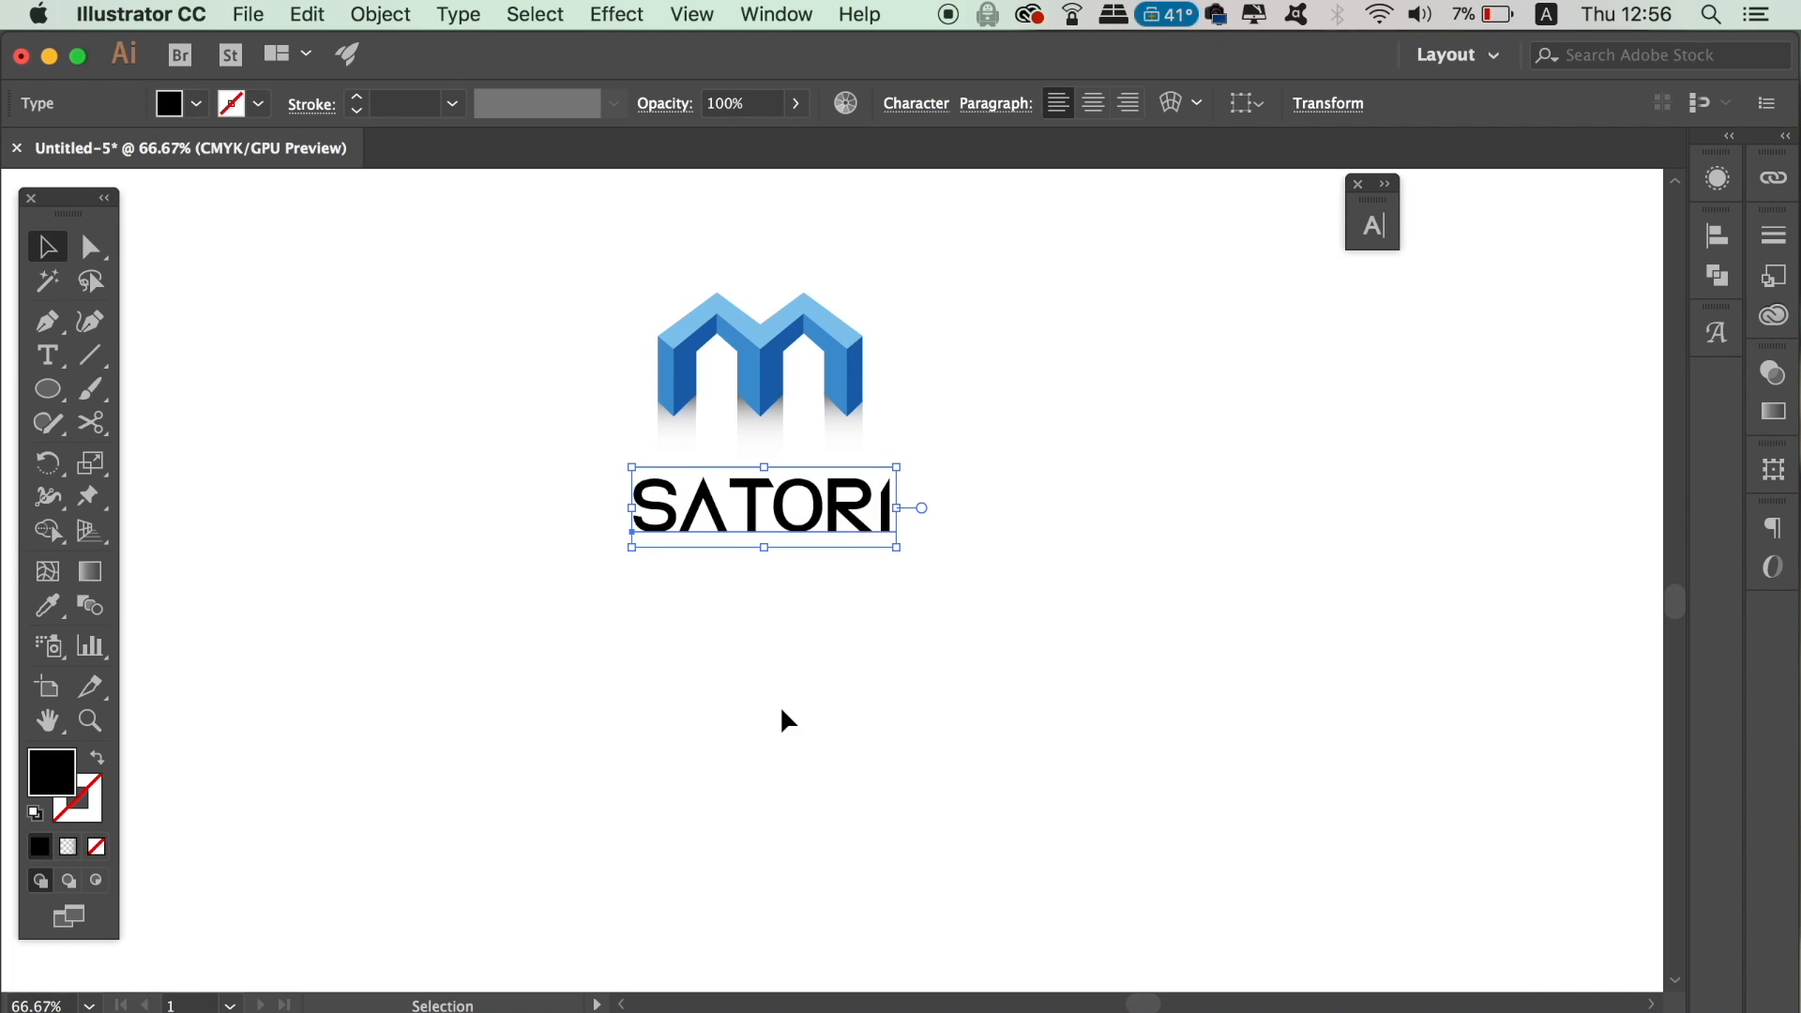
double_click(52, 771)
mouse_move(1171, 712)
mouse_down()
mouse_move(1009, 664)
mouse_move(1078, 663)
mouse_move(1039, 671)
mouse_up()
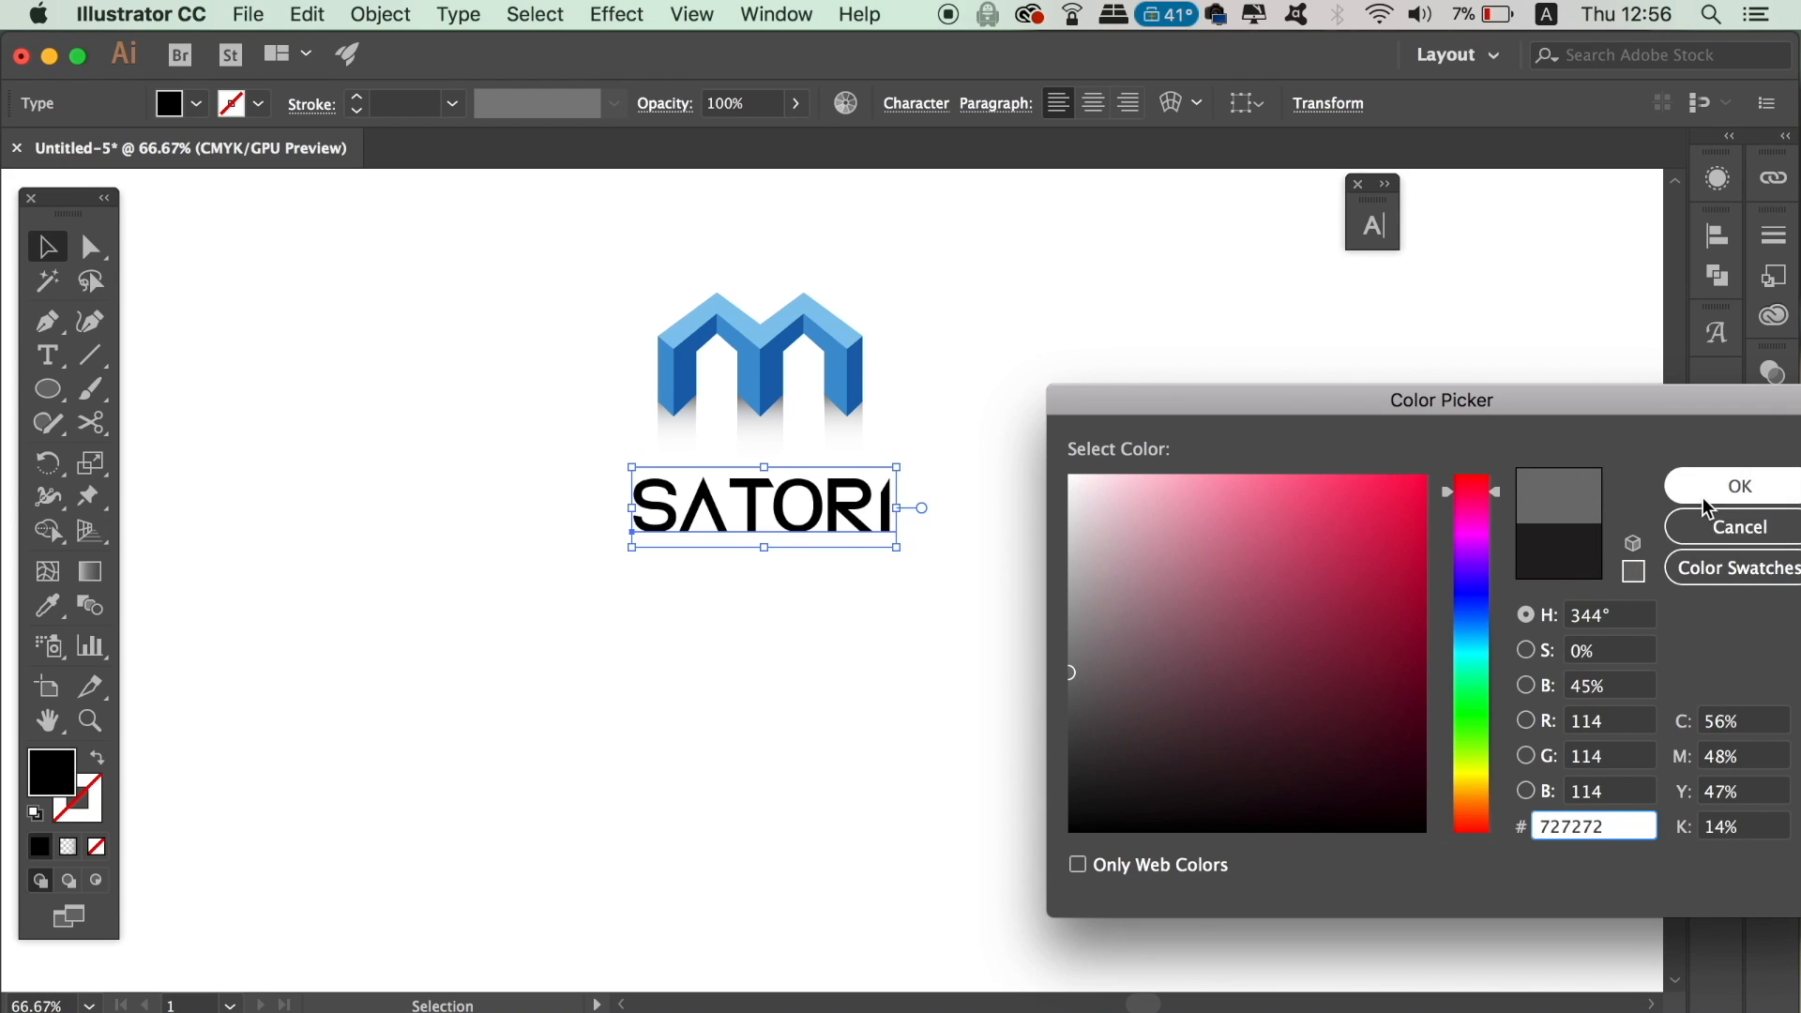
click(1740, 486)
click(1183, 677)
Scale the SATORI text down to about two thirds of its size, narrower than and centred under the M, and deselect it
key(super+minus)
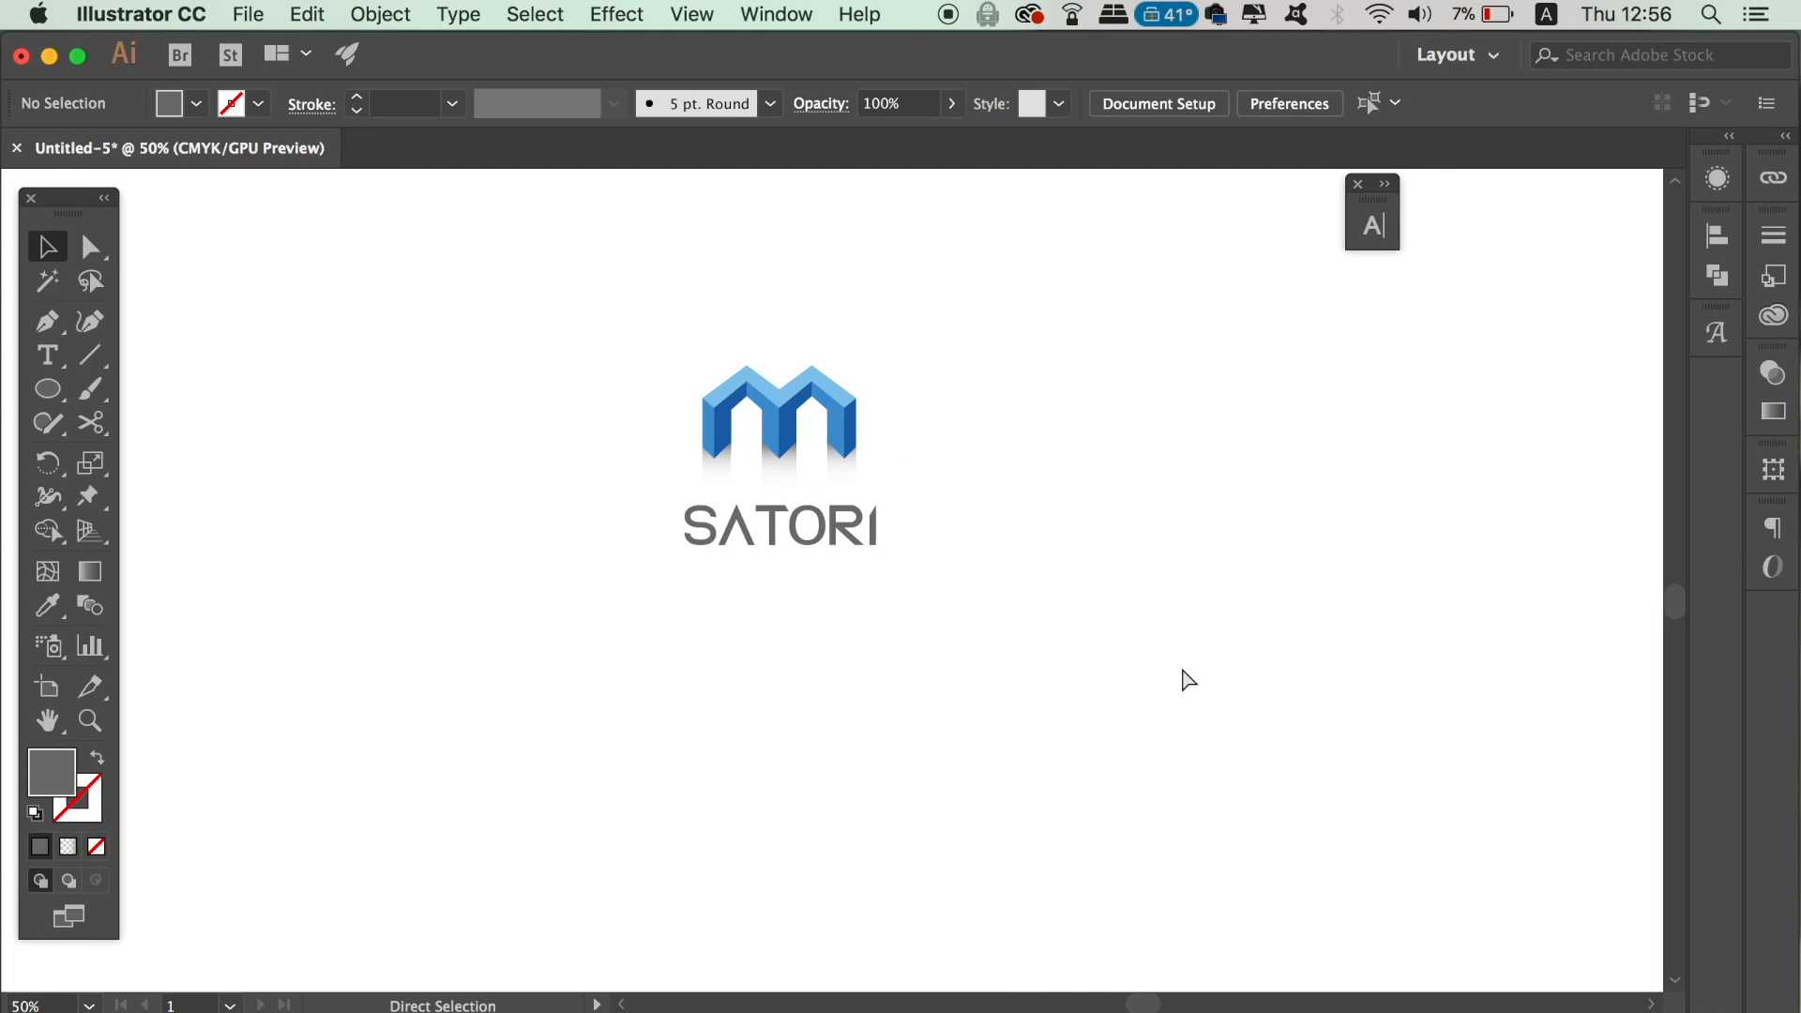
key(super+equal)
click(849, 514)
drag(896, 474, 818, 521)
click(966, 585)
click(835, 694)
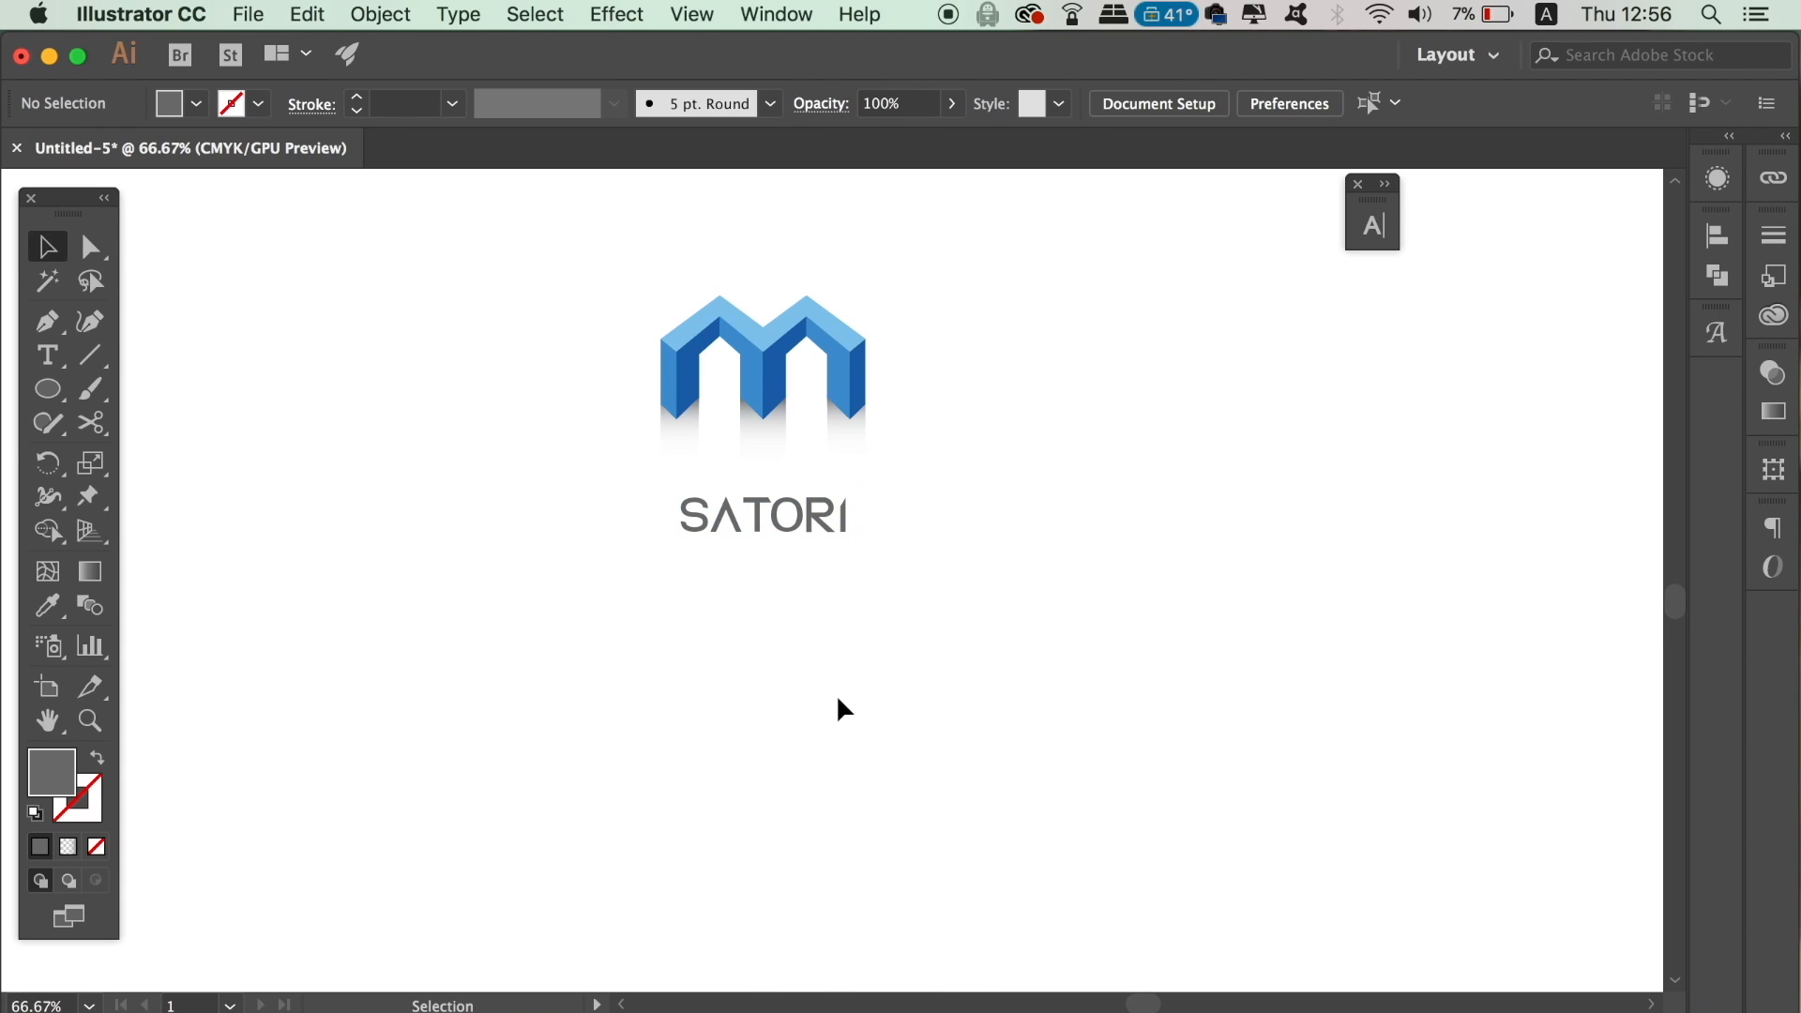